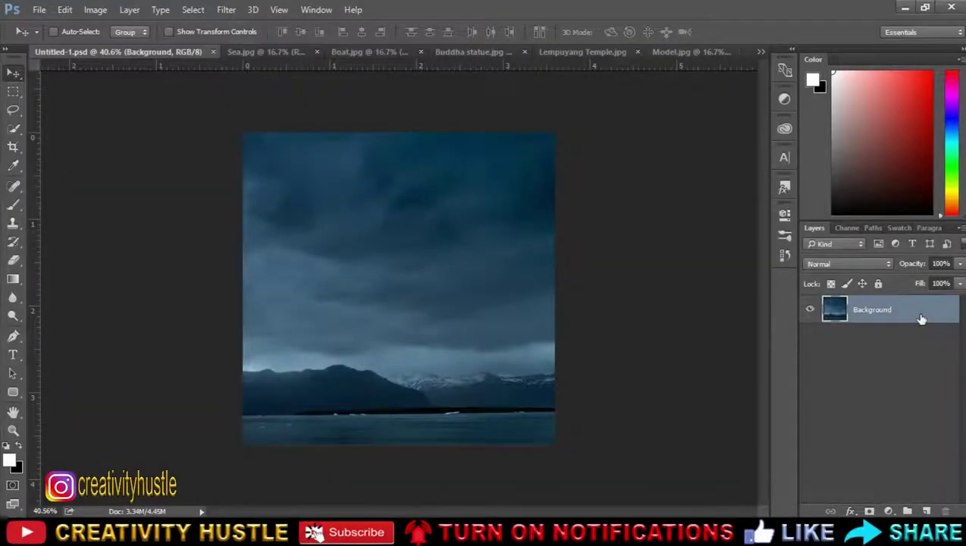
Step: Copy the lower-right patch of calm water from Sea.jpg into Untitled-1
click(275, 52)
click(14, 92)
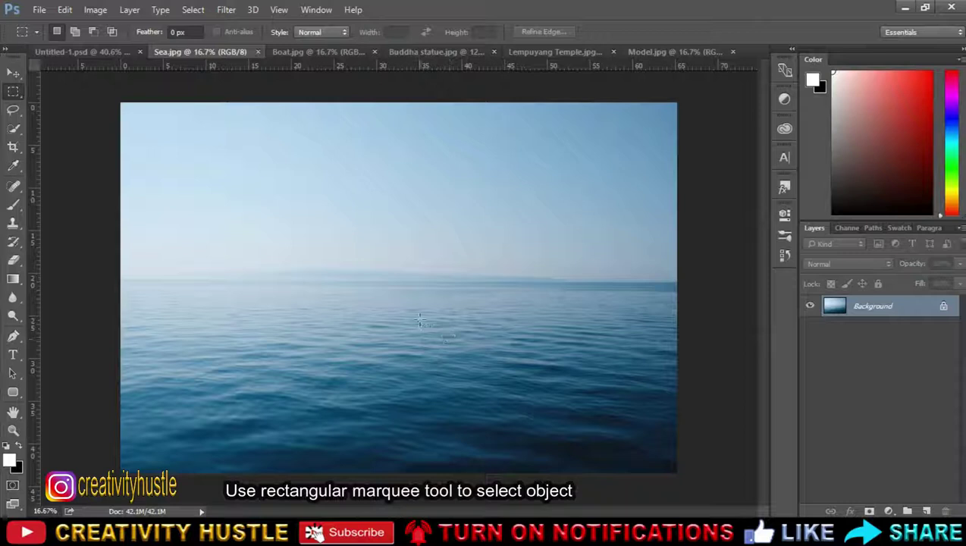
drag(410, 317, 742, 515)
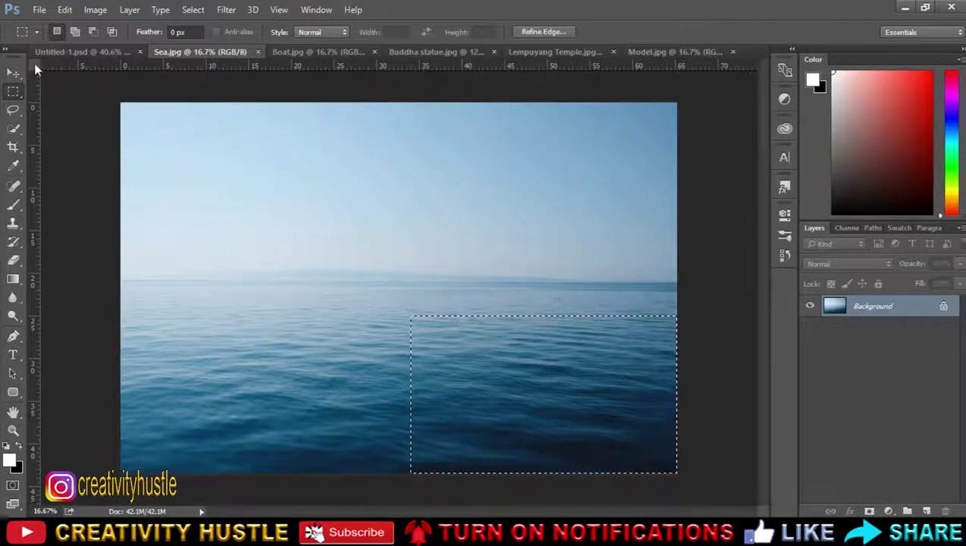
click(13, 72)
mouse_move(503, 345)
mouse_down()
mouse_move(101, 56)
mouse_move(471, 329)
mouse_up()
Step: Stretch the sea layer across the canvas width down to the bottom and name it Sea
key(ctrl+t)
mouse_move(682, 375)
mouse_down()
mouse_move(518, 394)
mouse_move(540, 418)
mouse_up()
scroll(480, 345, up, 2)
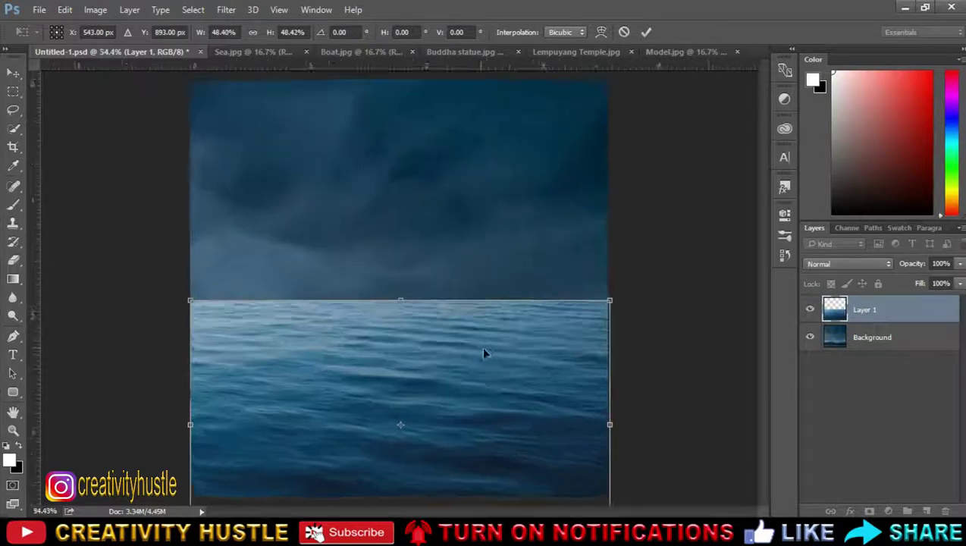
scroll(481, 346, down, 1)
drag(398, 502, 400, 460)
scroll(525, 341, up, 2)
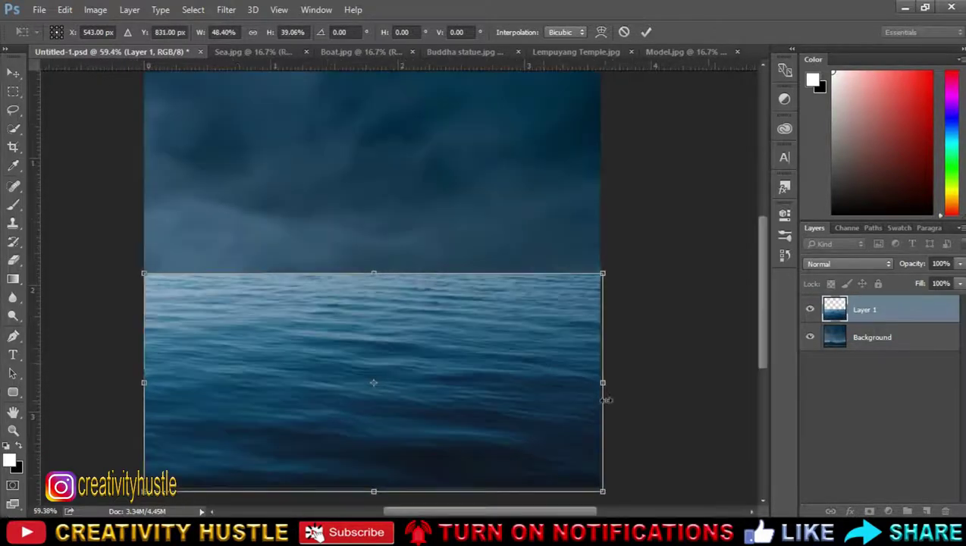
key(Return)
key(ctrl+0)
double_click(864, 310)
text(Sea)
key(Return)
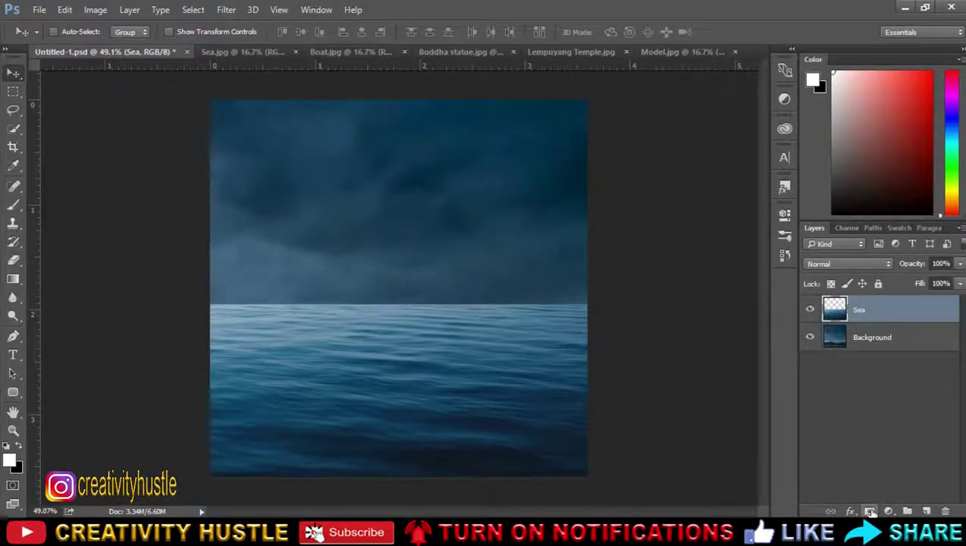
Step: Add a layer mask to Sea and set up a size-250 brush at 33% opacity
click(872, 511)
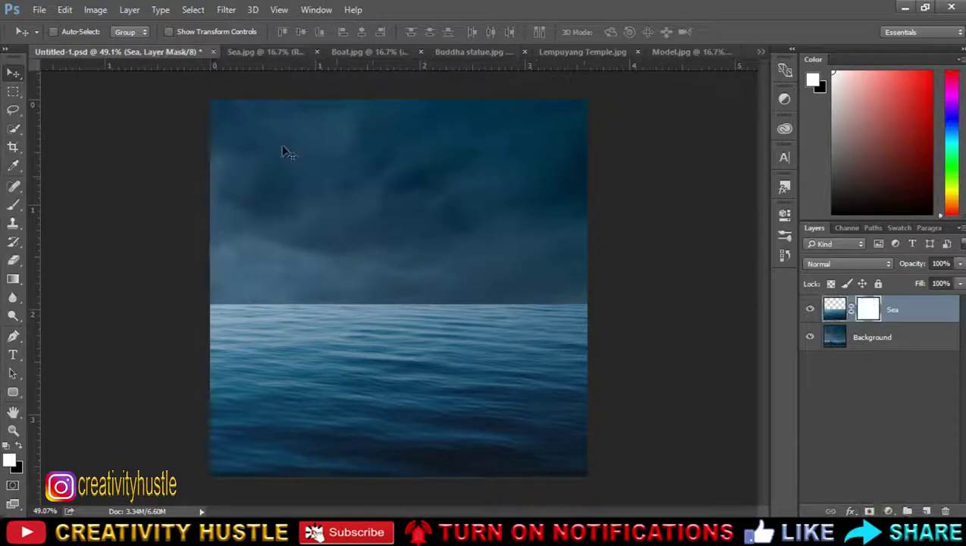
click(13, 203)
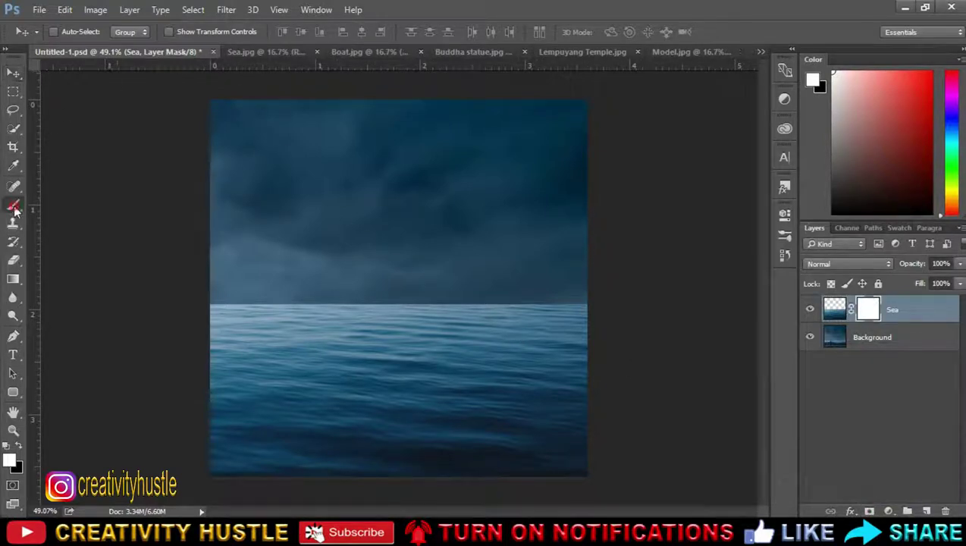
drag(236, 49, 234, 48)
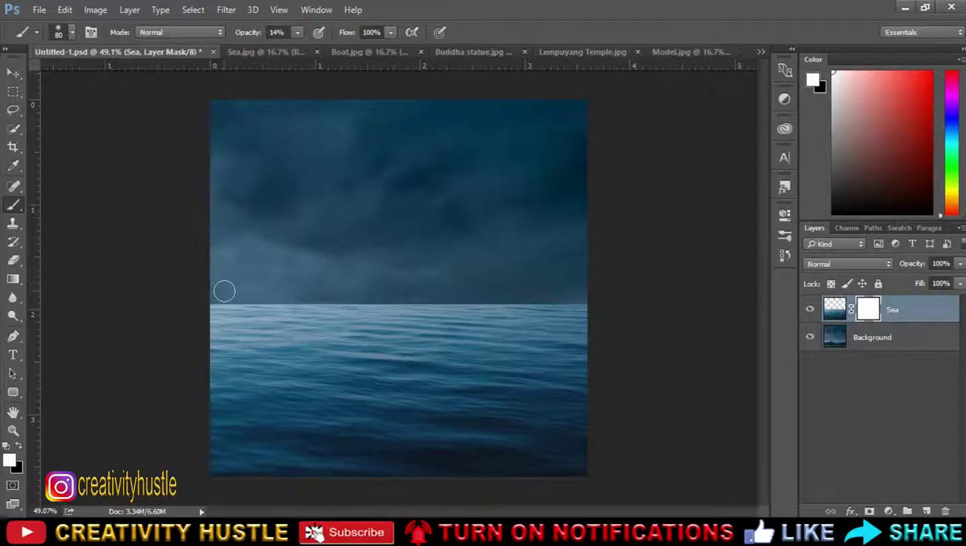
key(bracketright)
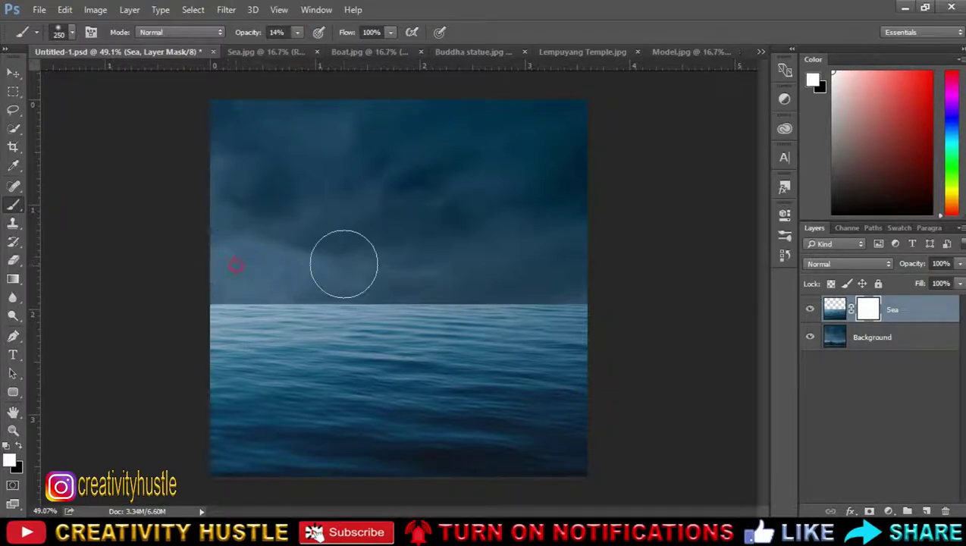
click(866, 308)
drag(472, 273, 376, 270)
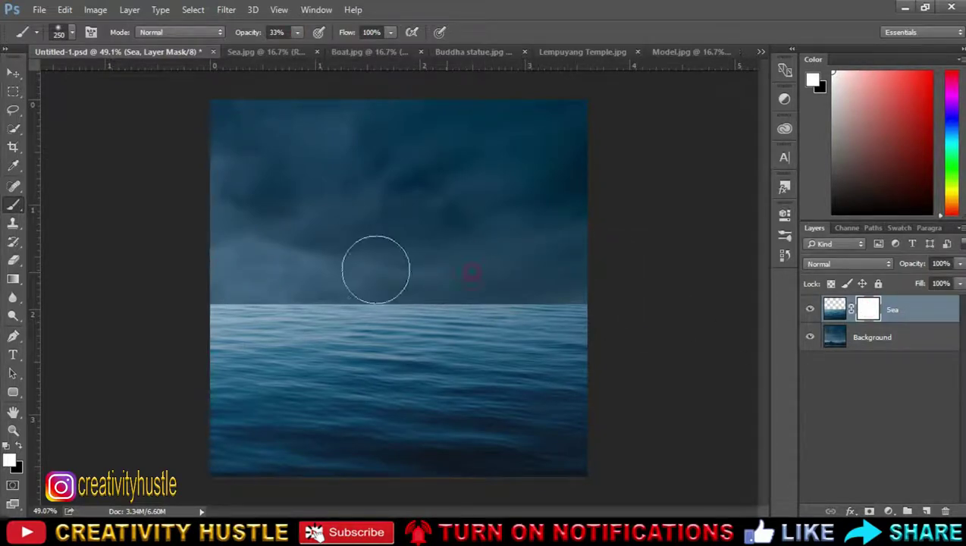
Step: Paint black along the horizon on the Sea mask to fade it into the sky
click(21, 447)
mouse_move(603, 276)
mouse_down()
mouse_move(200, 274)
mouse_move(578, 272)
mouse_move(618, 281)
mouse_move(401, 262)
mouse_up()
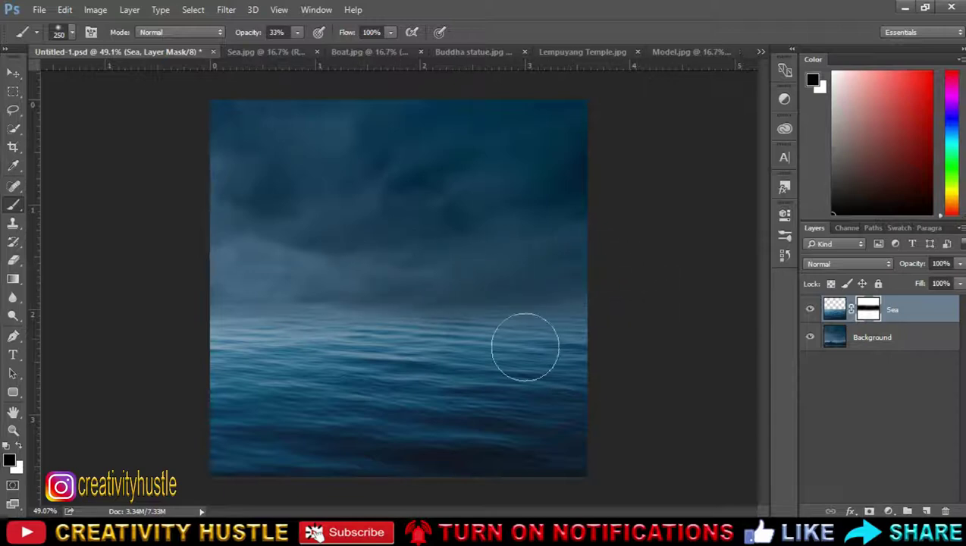
key(x)
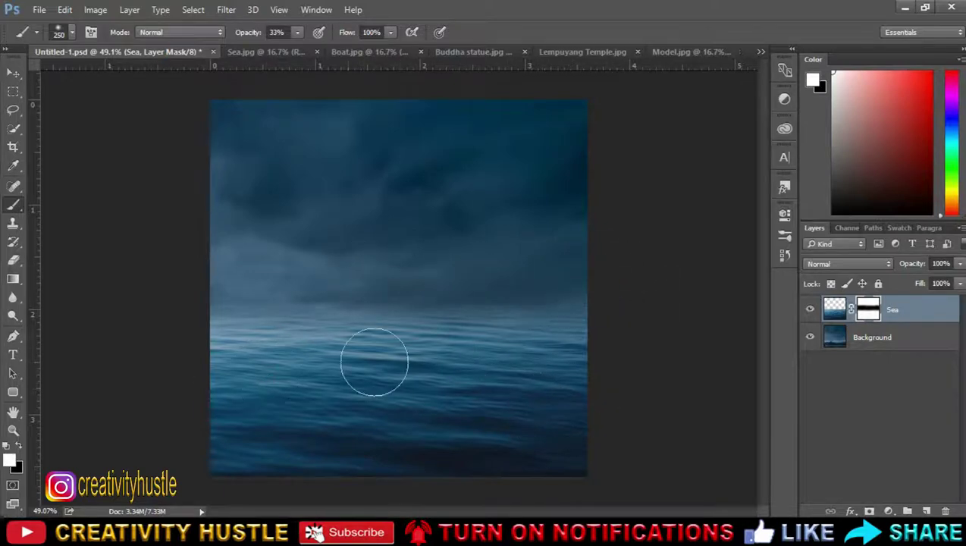
click(295, 53)
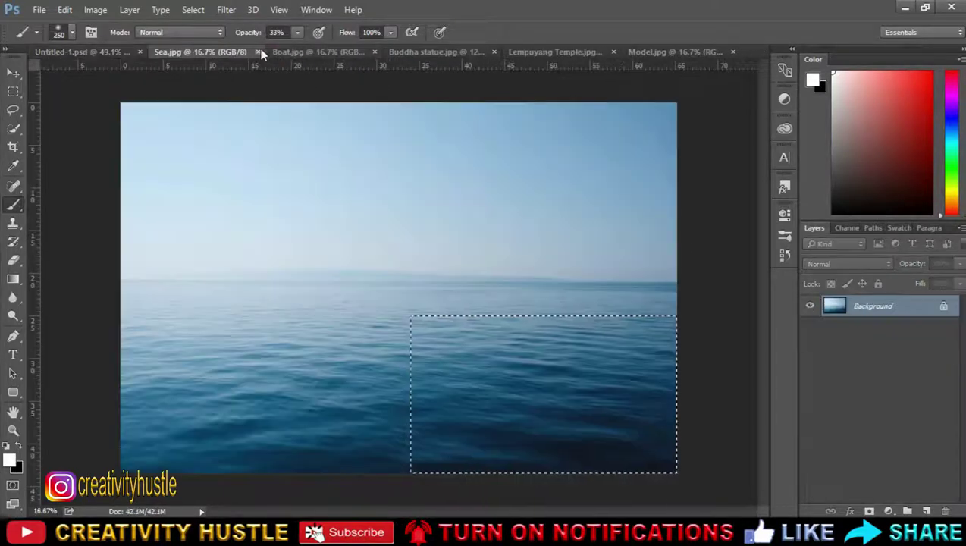
Step: Close Sea.jpg and unlock the Background layer of Boat.jpg
click(259, 53)
click(241, 51)
click(940, 307)
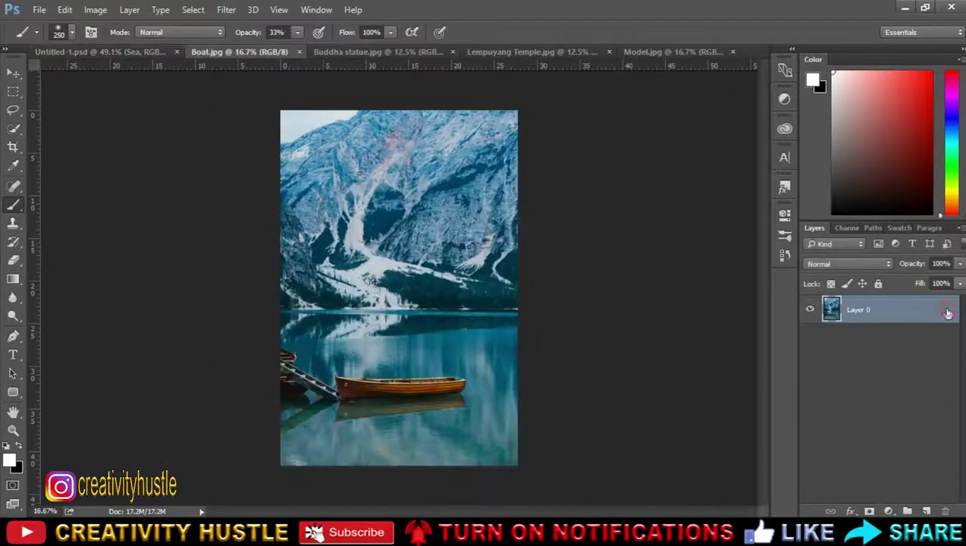
Step: Trace the rowboat's outline with the Pen tool, curving along the hull and bow
click(13, 336)
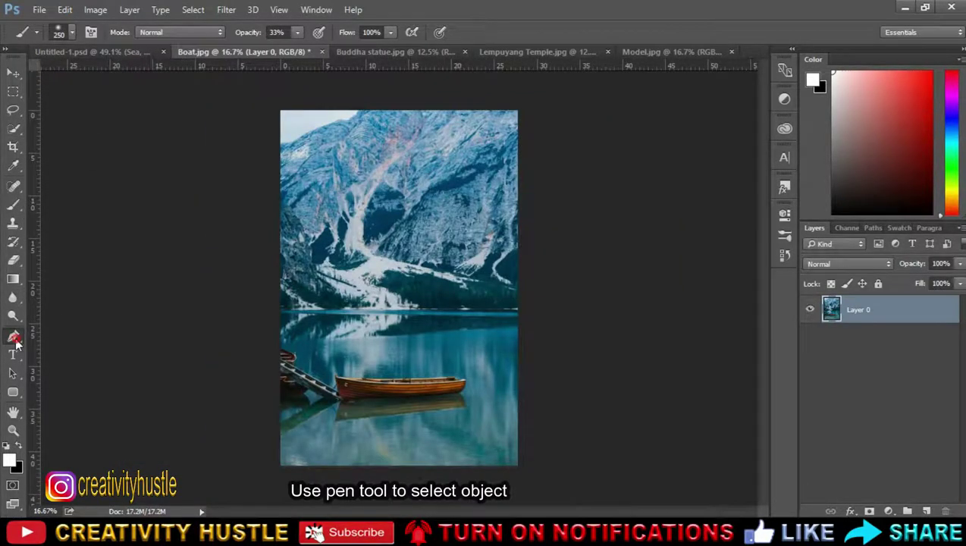
scroll(379, 379, up, 2)
scroll(326, 326, up, 2)
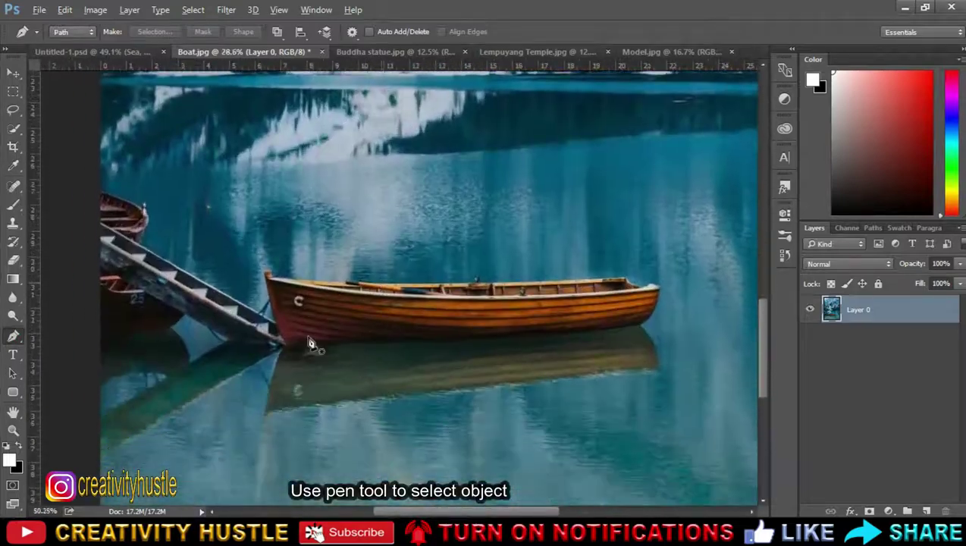
scroll(288, 281, up, 1)
click(260, 254)
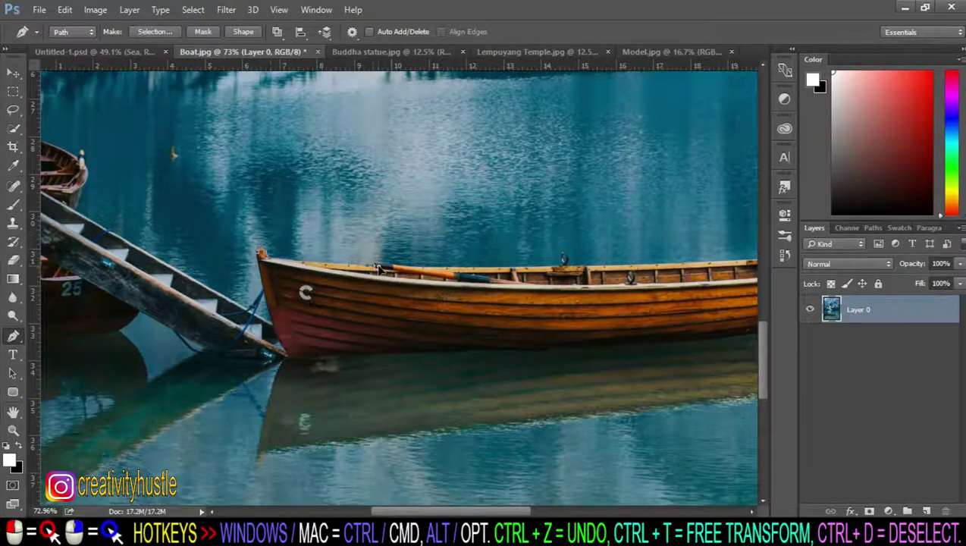
scroll(376, 268, up, 2)
drag(619, 259, 565, 306)
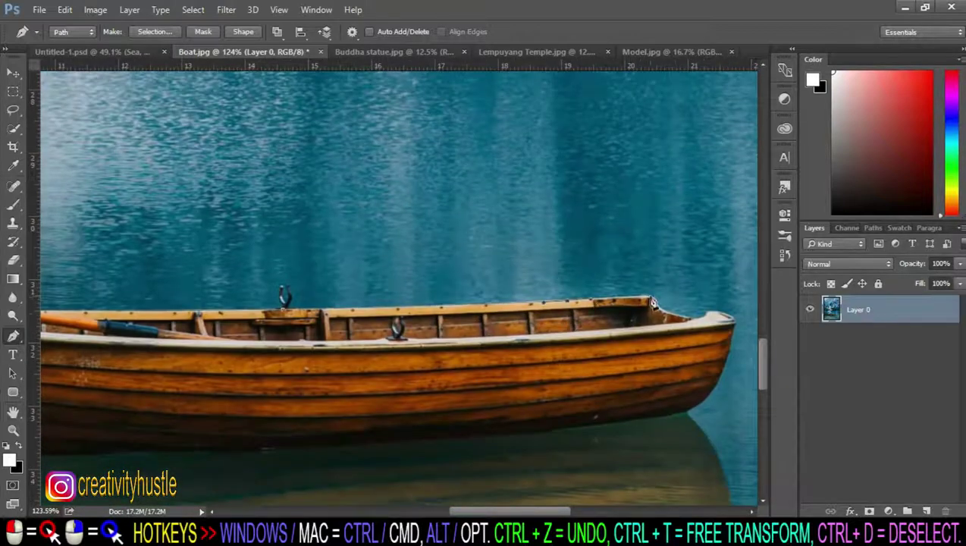
click(279, 450)
drag(280, 470, 705, 470)
click(356, 459)
click(251, 468)
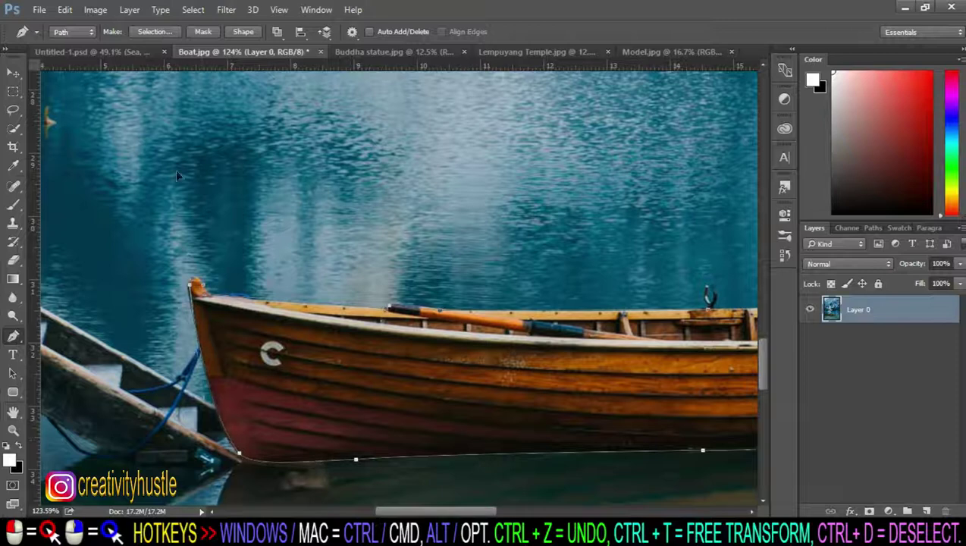
click(217, 417)
click(209, 389)
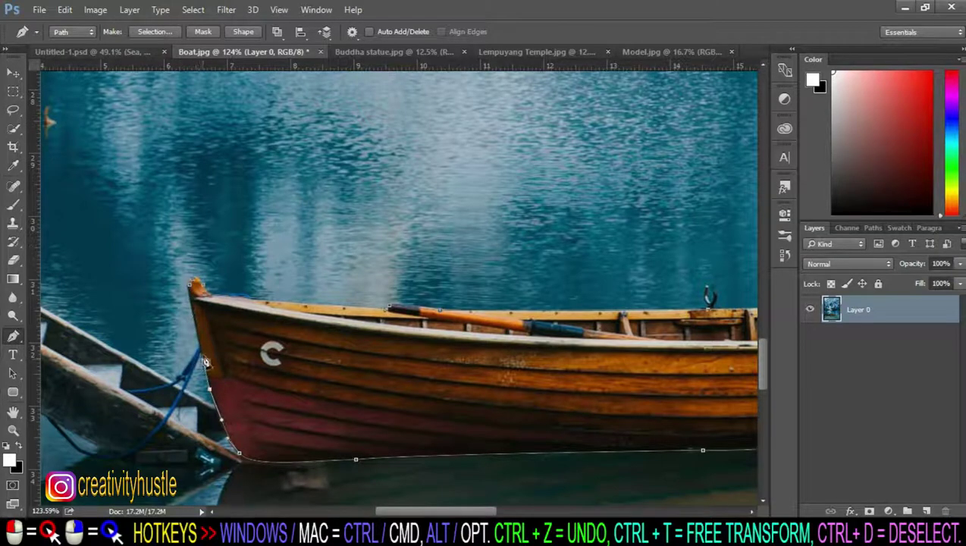
scroll(571, 411, down, 5)
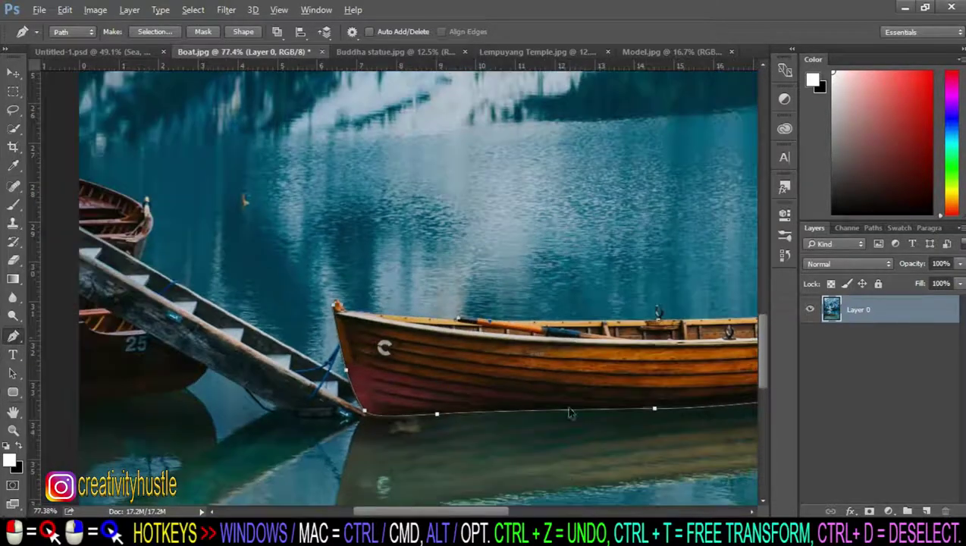
scroll(447, 311, right, 5)
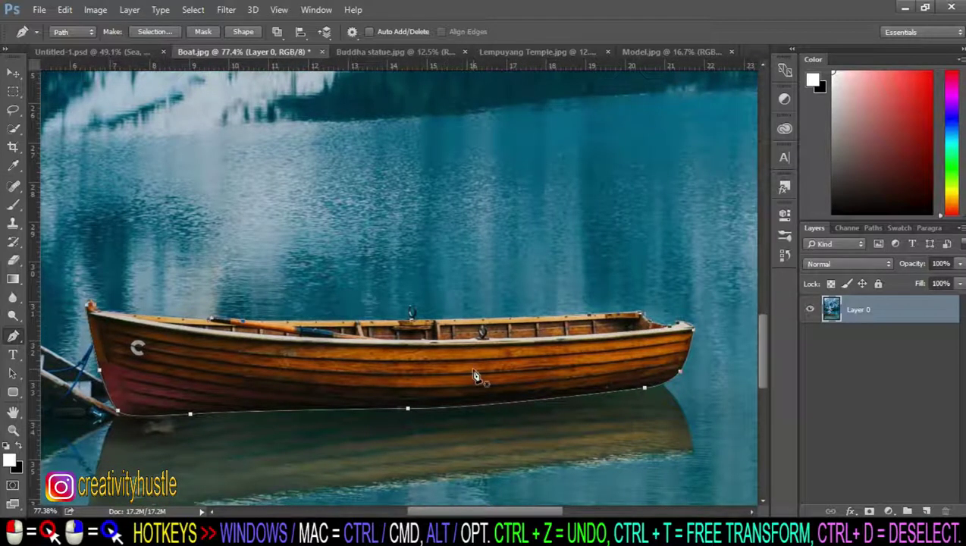
Step: Turn the boat path into a selection and add it as a layer mask
right_click(473, 373)
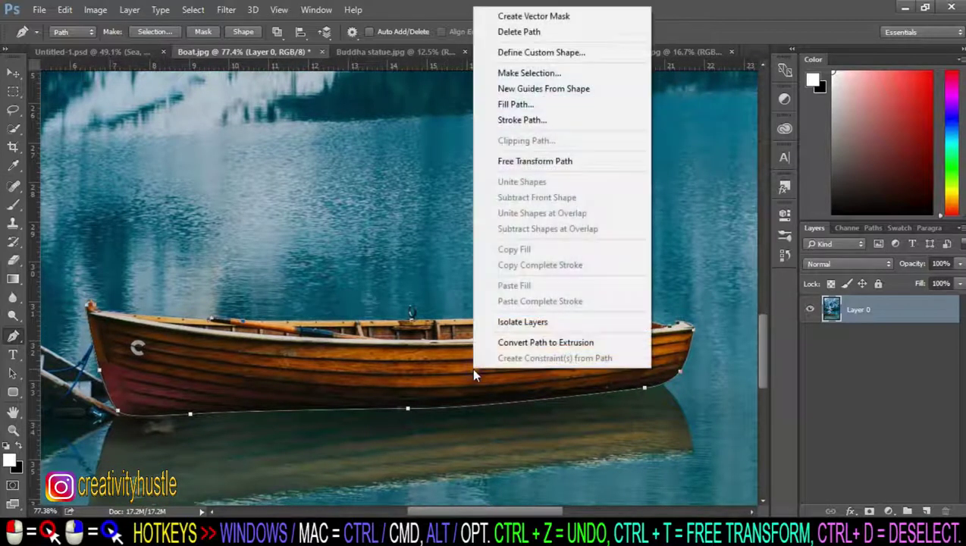
click(553, 74)
click(558, 147)
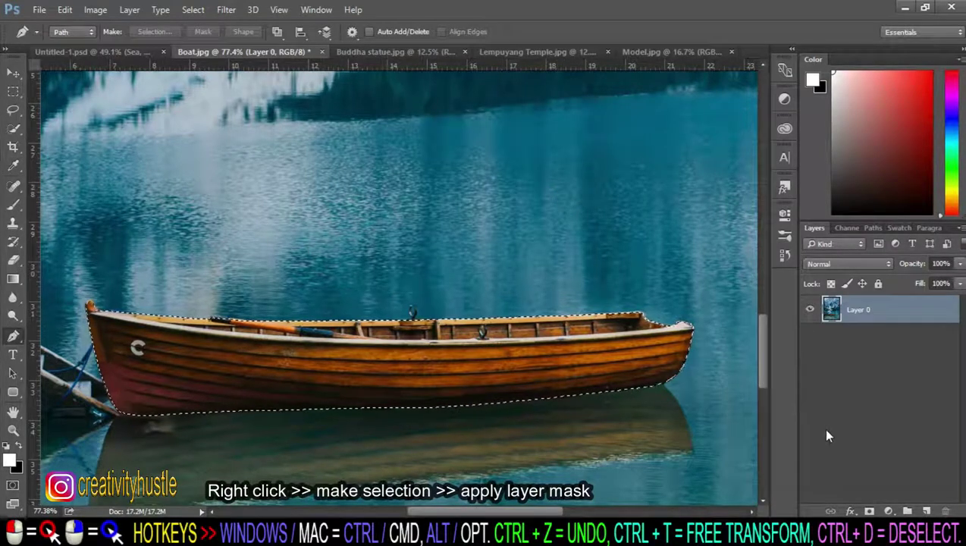
click(870, 512)
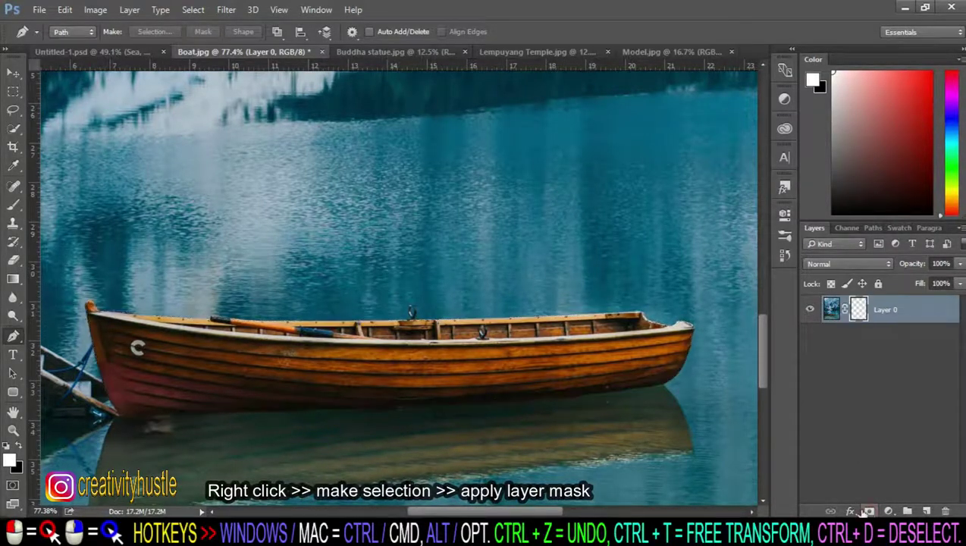
Step: Move the cut-out boat into Untitled-1, scale it small on the sea, and name it Boat
key(ctrl+0)
key(v)
mouse_move(336, 275)
mouse_down()
mouse_move(119, 63)
mouse_move(389, 352)
mouse_up()
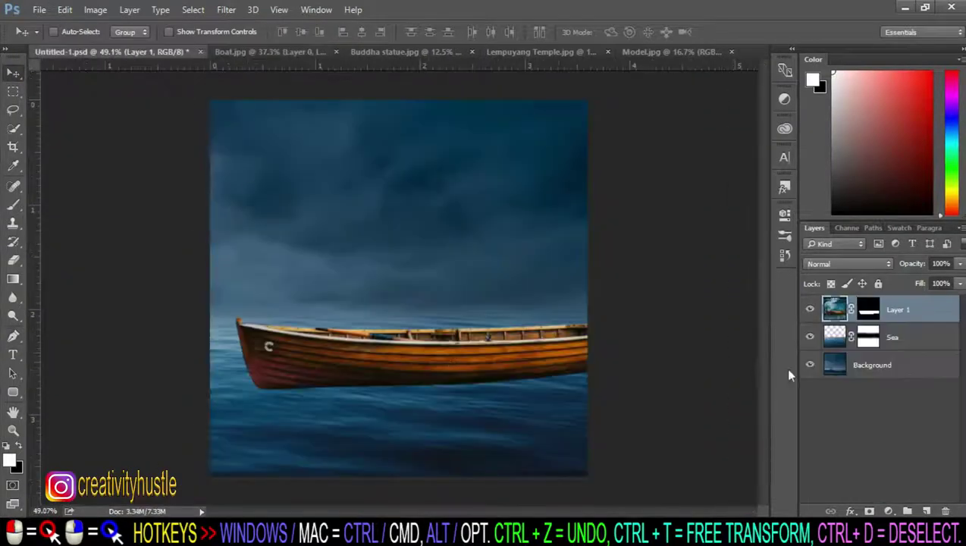
key(ctrl+t)
key(ctrl+0)
mouse_move(558, 412)
mouse_down()
mouse_move(476, 337)
mouse_move(502, 394)
mouse_up()
key(ctrl+0)
key(Return)
double_click(898, 310)
text(Boat)
key(Return)
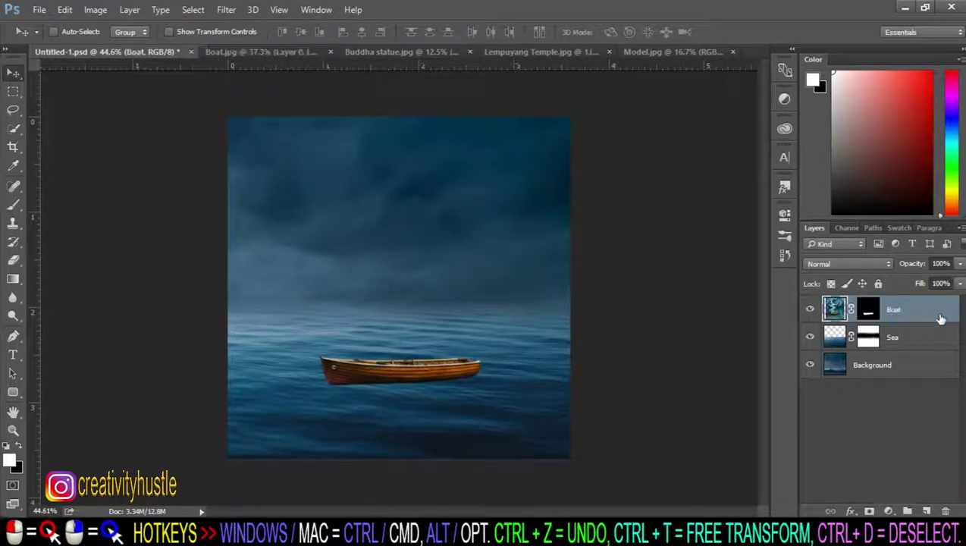
Step: Close Boat.jpg without saving and bring up Buddha statue.jpg
click(266, 52)
click(338, 52)
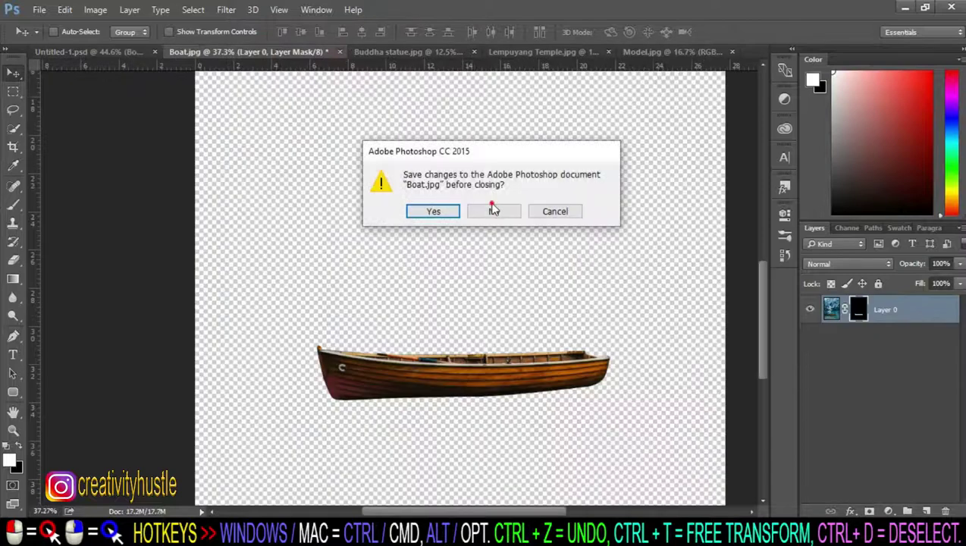
click(494, 209)
click(269, 51)
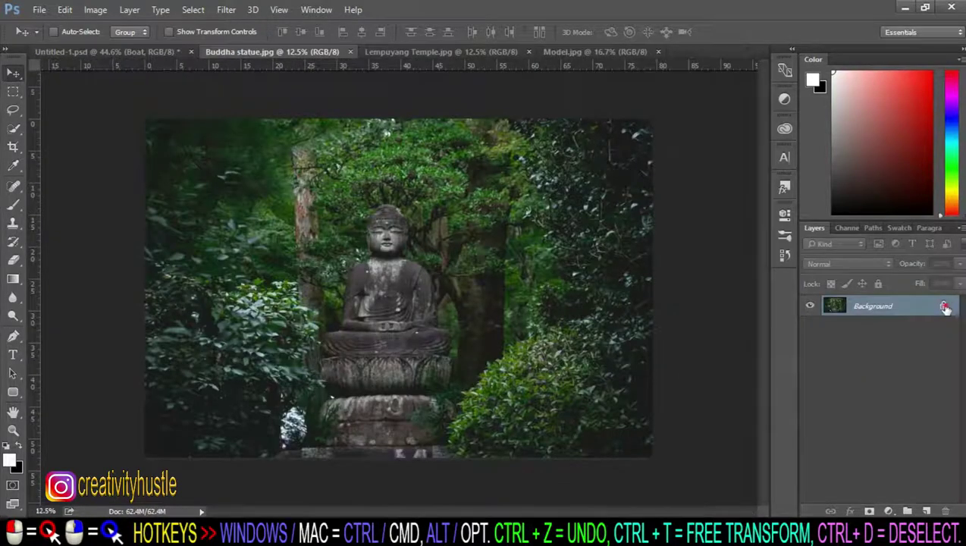
Step: Unlock the Buddha photo's background and quick-select the statue's body
click(944, 307)
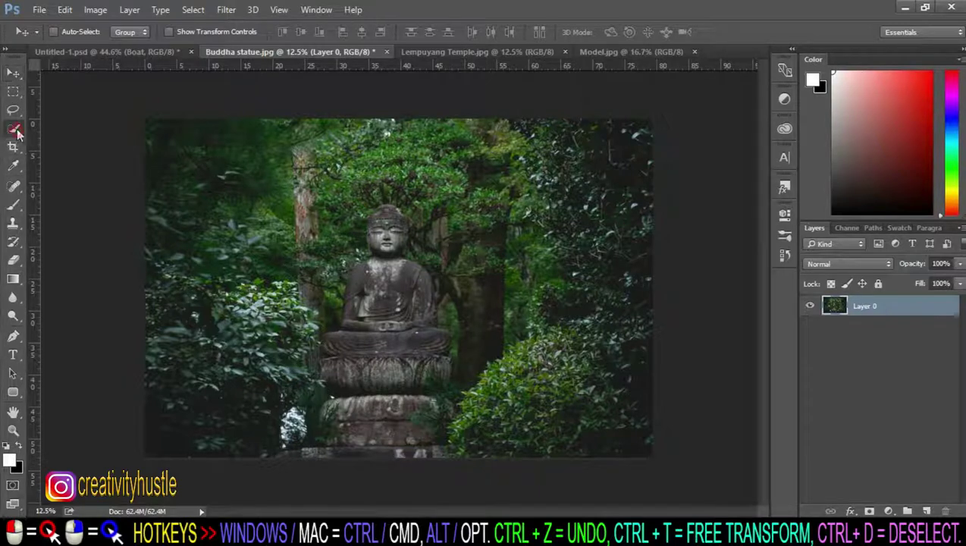
drag(13, 127, 47, 135)
click(59, 132)
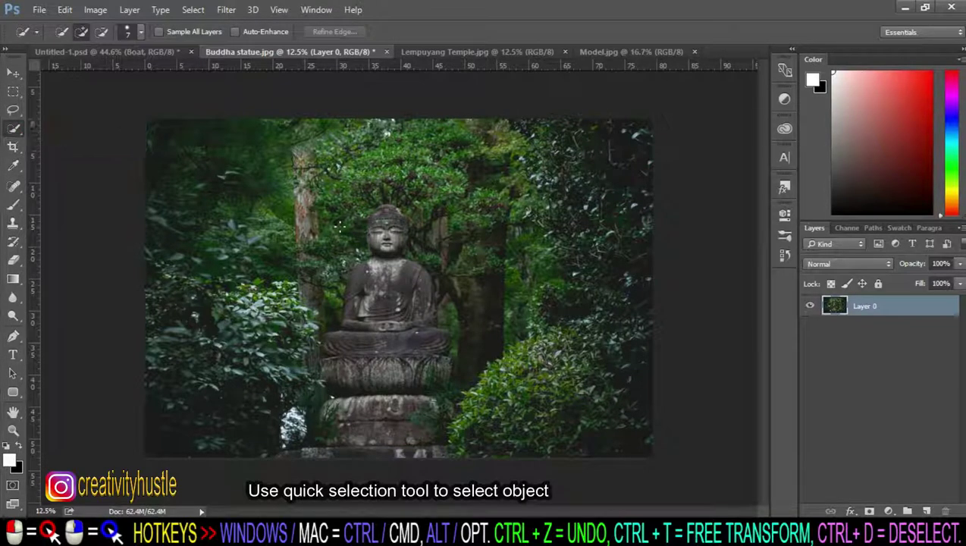
scroll(341, 225, up, 5)
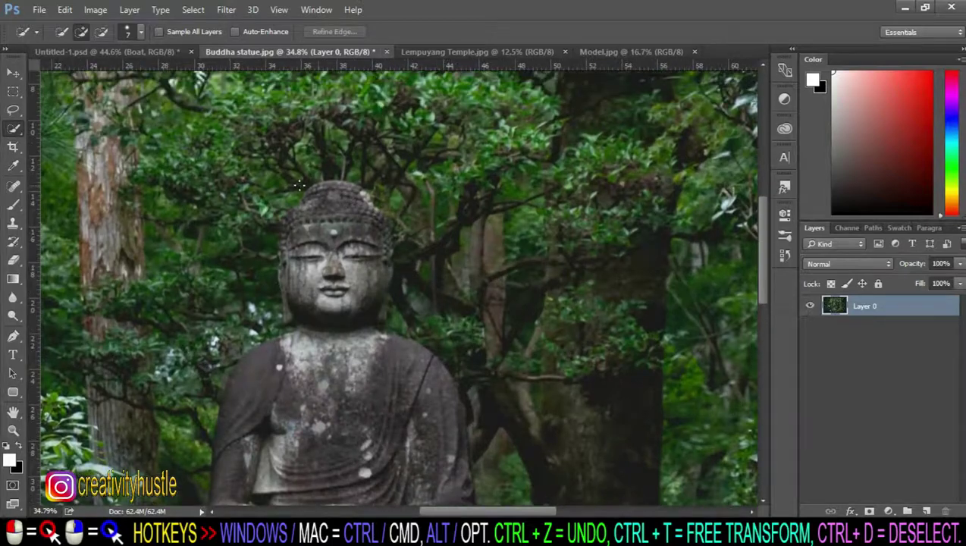
scroll(339, 215, down, 1)
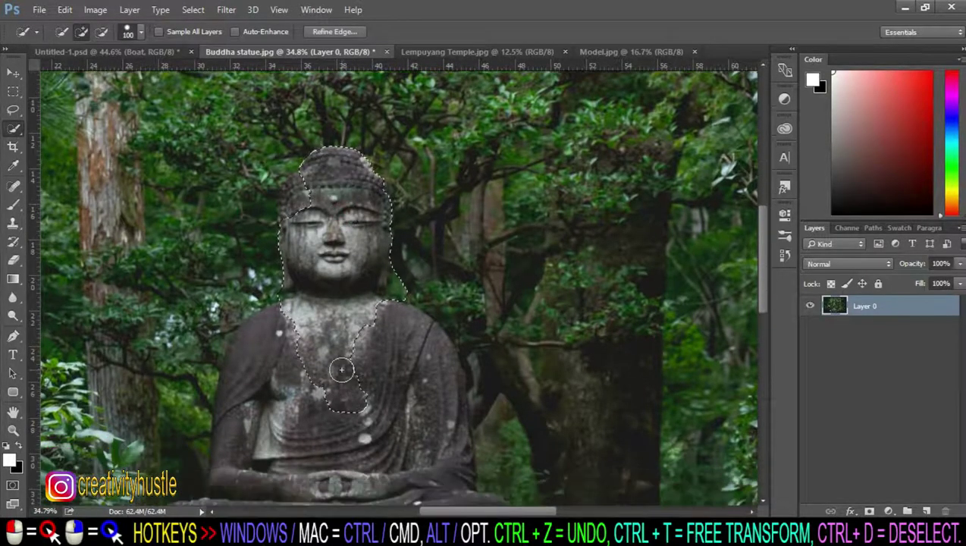
drag(340, 371, 182, 335)
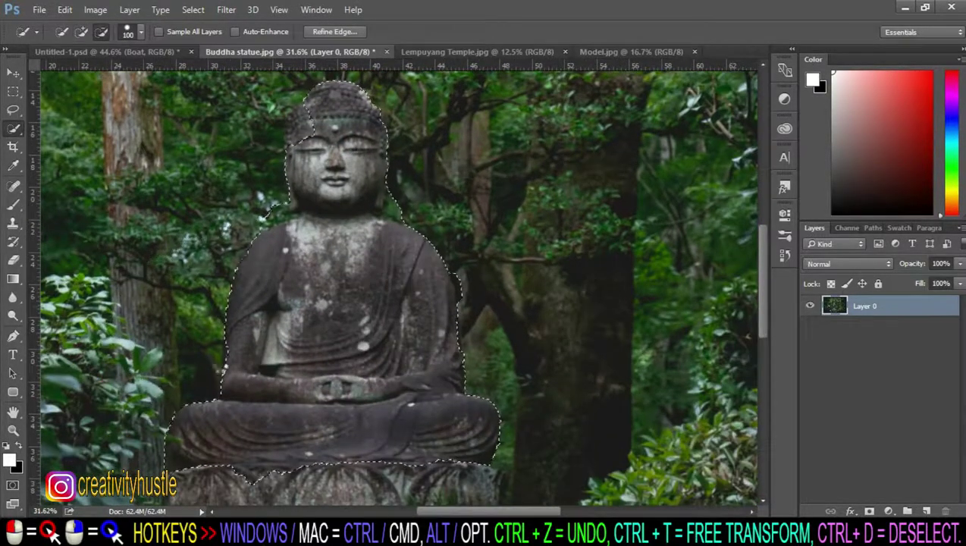
scroll(276, 425, up, 1)
scroll(561, 335, up, 1)
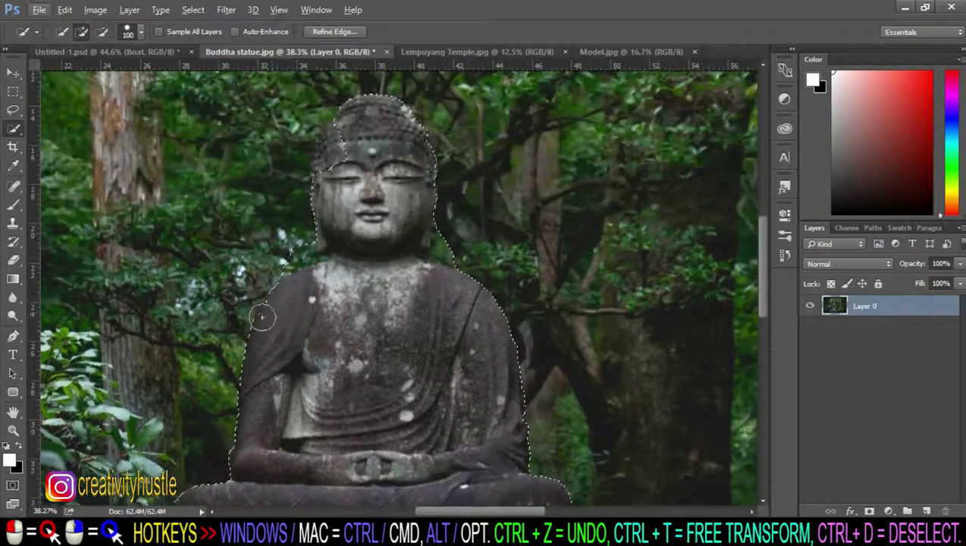
scroll(261, 319, up, 3)
Step: Add the head, neck and top of the head to the selection, then mask the statue
drag(371, 121, 317, 260)
key(bracketleft)
key(bracketleft)
key(bracketleft)
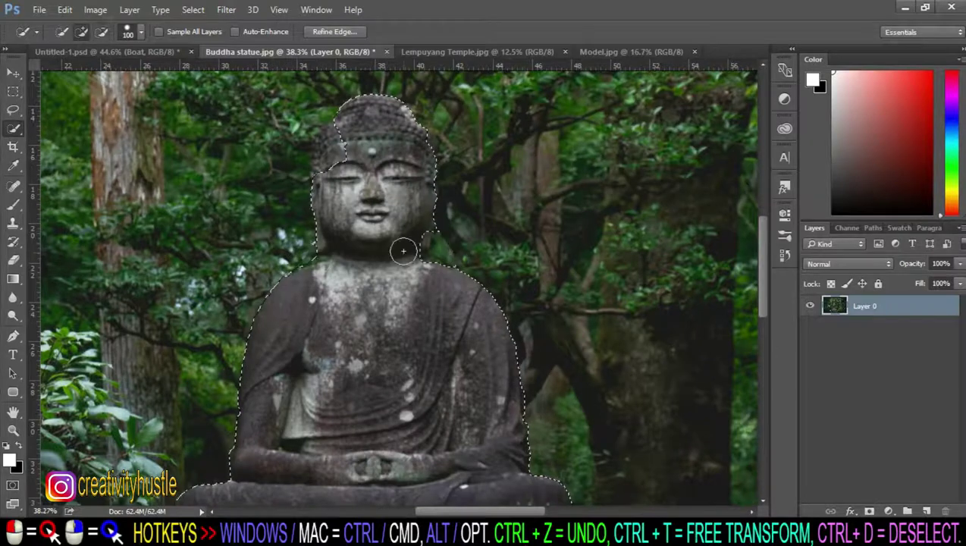
scroll(401, 251, up, 3)
key(bracketleft)
key(bracketleft)
key(bracketleft)
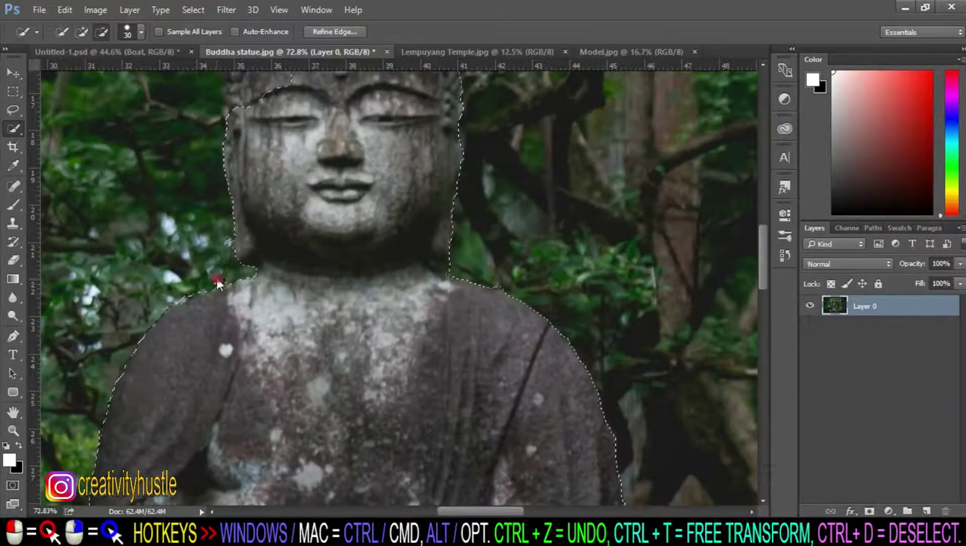
scroll(220, 281, up, 3)
click(444, 364)
scroll(258, 190, up, 3)
drag(258, 189, 219, 179)
scroll(364, 213, down, 3)
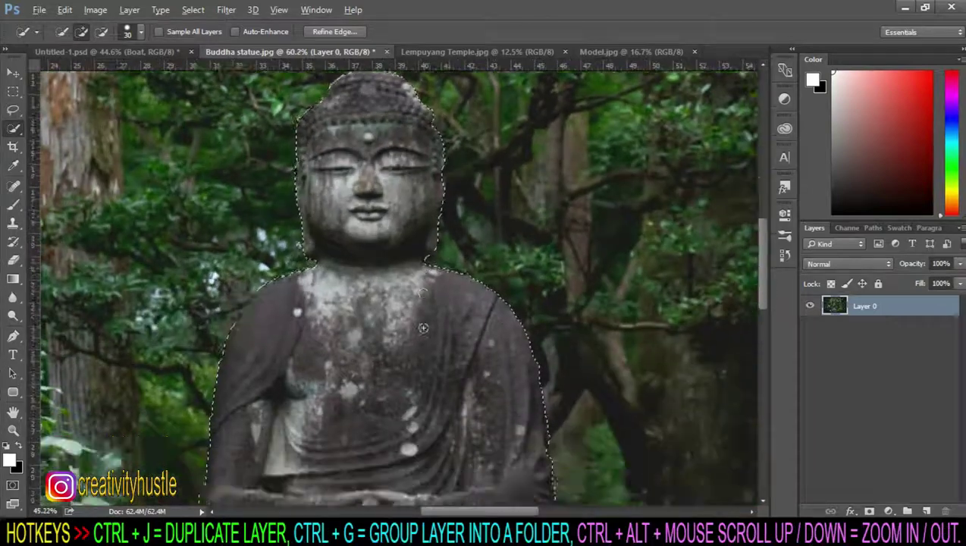
scroll(364, 213, down, 2)
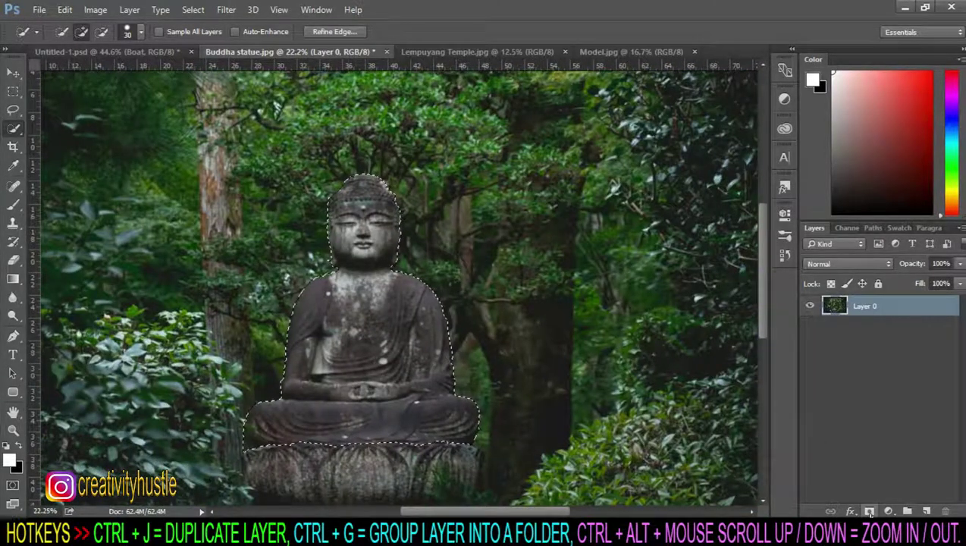
click(870, 512)
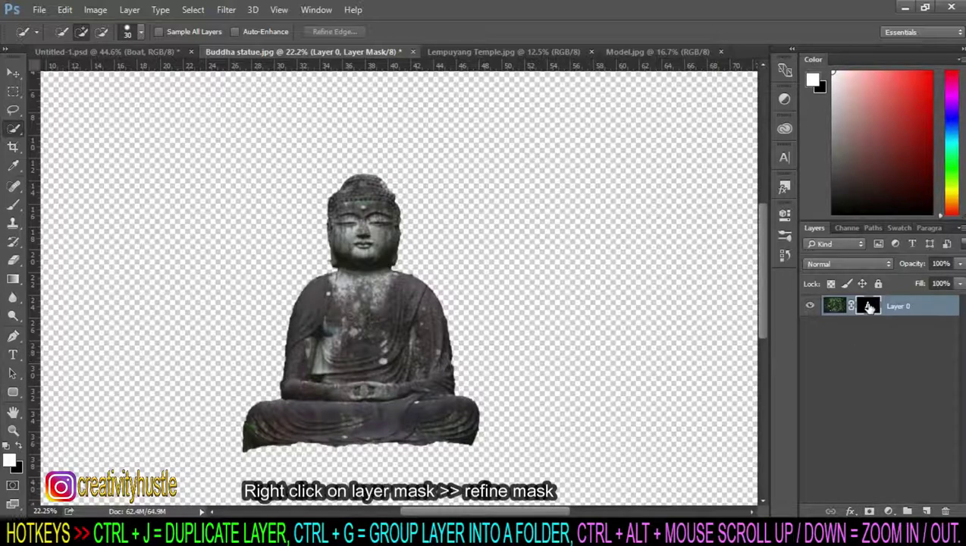
Step: Apply Refine Mask to the statue's mask with Smooth 11, Feather 1.4 px and Shift Edge +14%
right_click(870, 306)
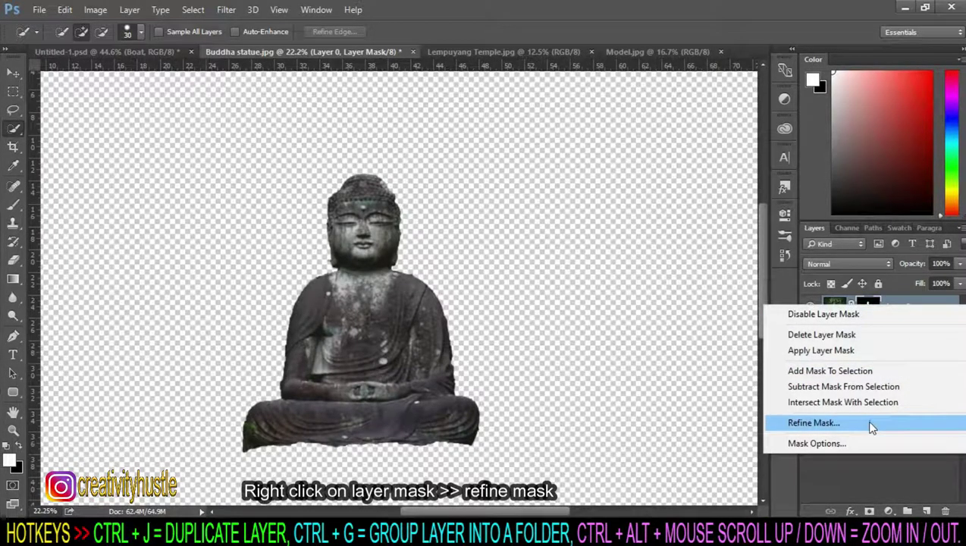
click(871, 427)
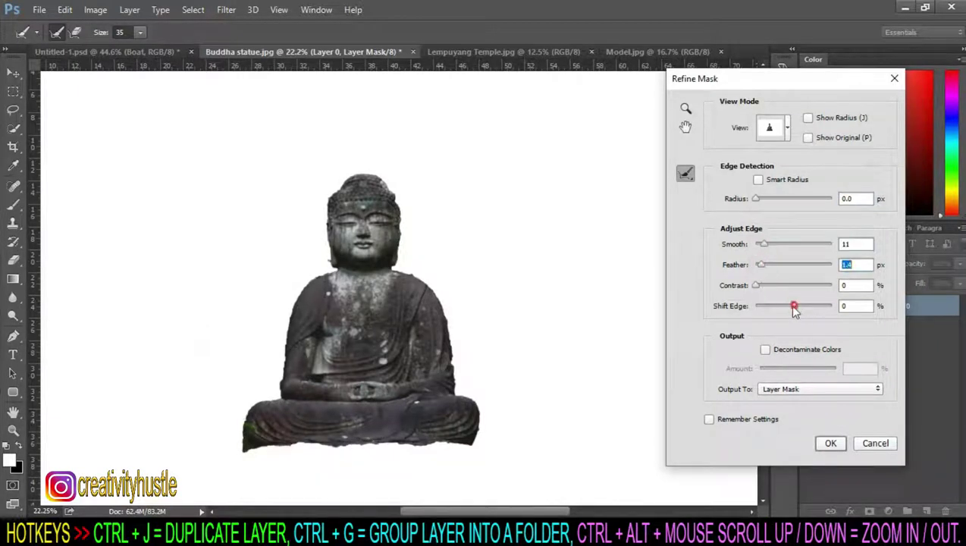
click(831, 444)
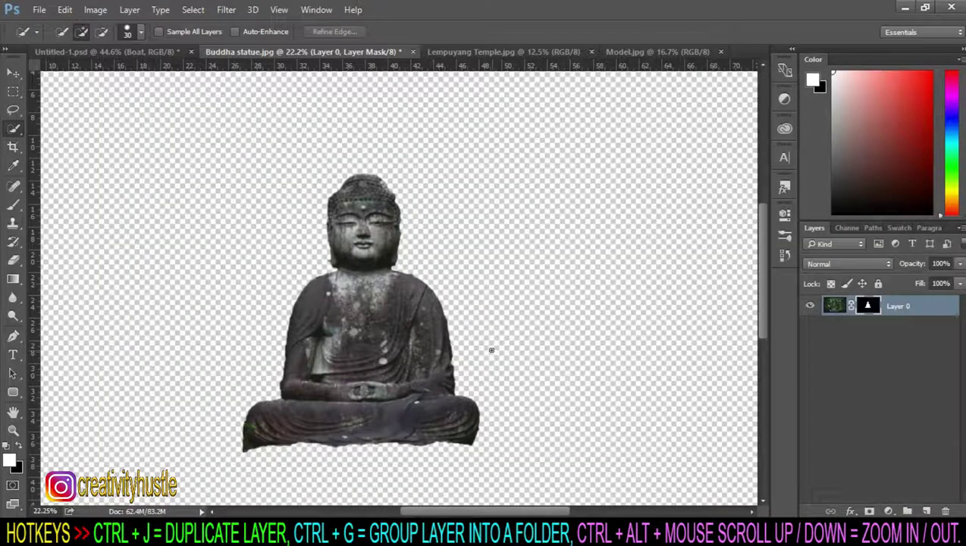
scroll(280, 270, up, 1)
scroll(319, 270, up, 1)
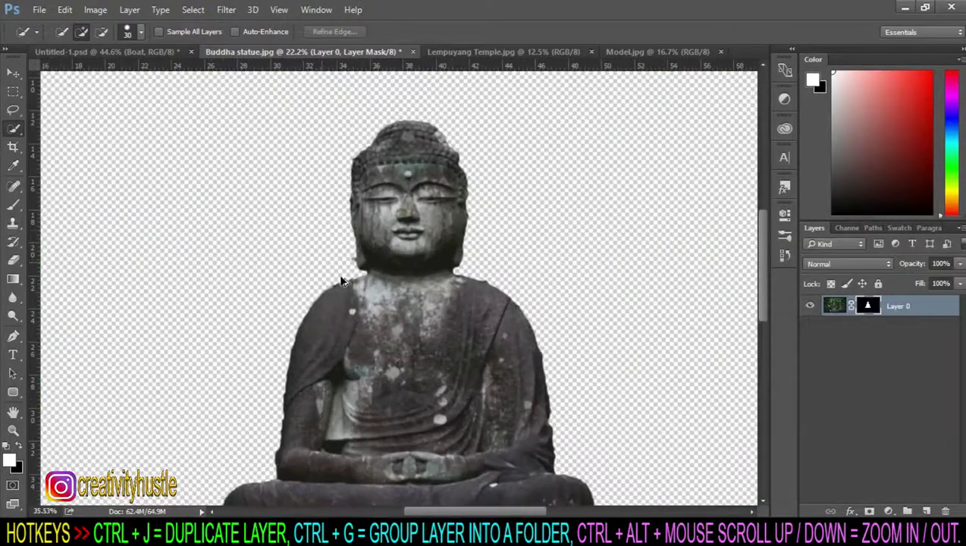
scroll(345, 280, up, 1)
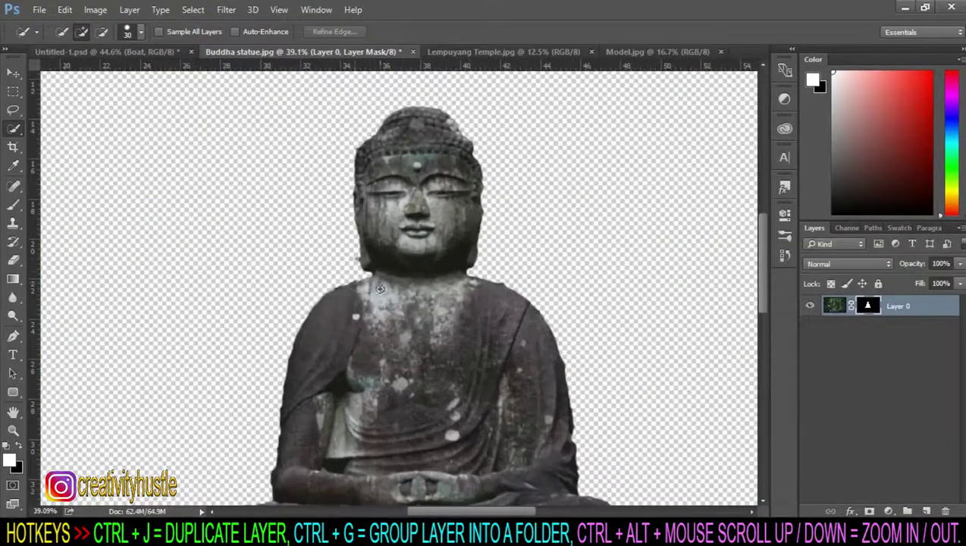
Step: Paint black at 100% opacity with a small brush on the mask around the neck and shoulders
click(15, 206)
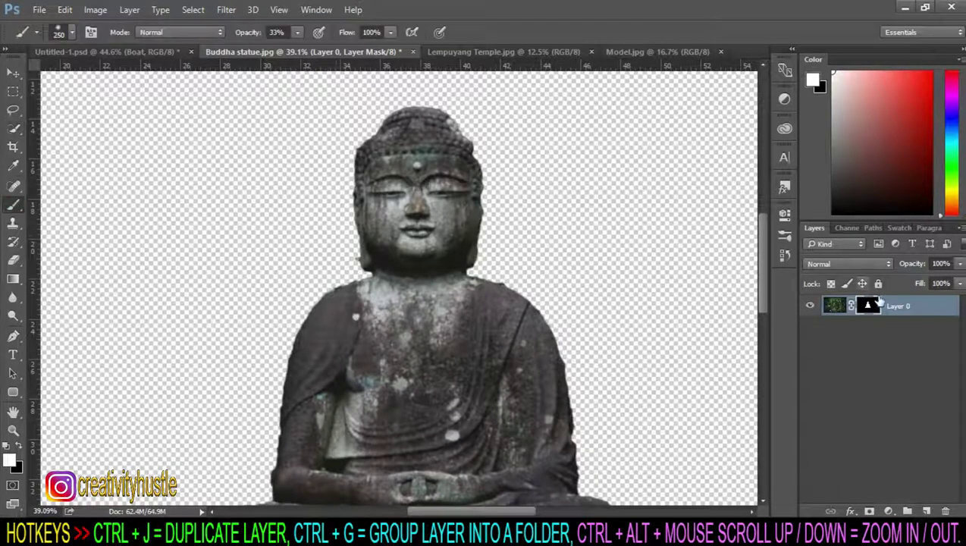
click(15, 447)
scroll(323, 281, up, 2)
key(bracketleft)
key(bracketleft)
key(bracketleft)
key(bracketleft)
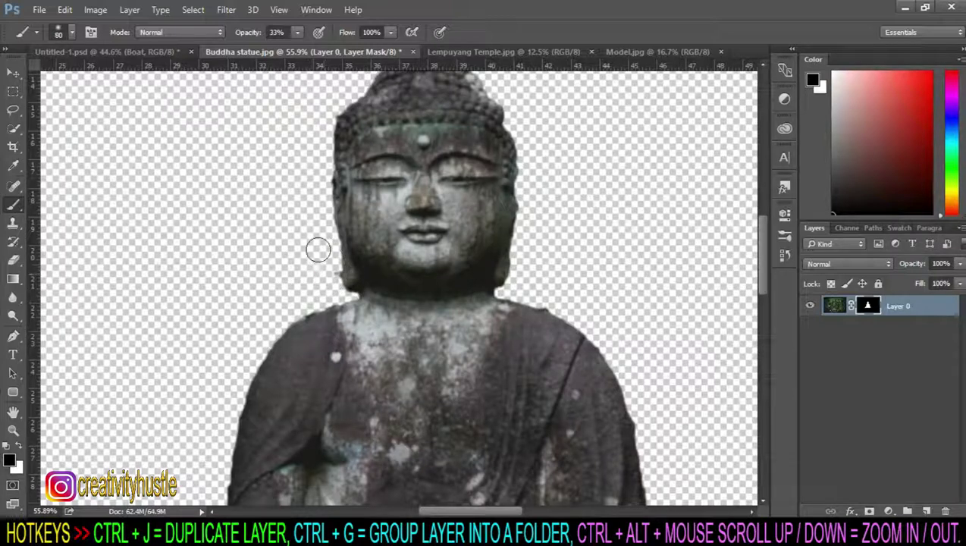
click(298, 32)
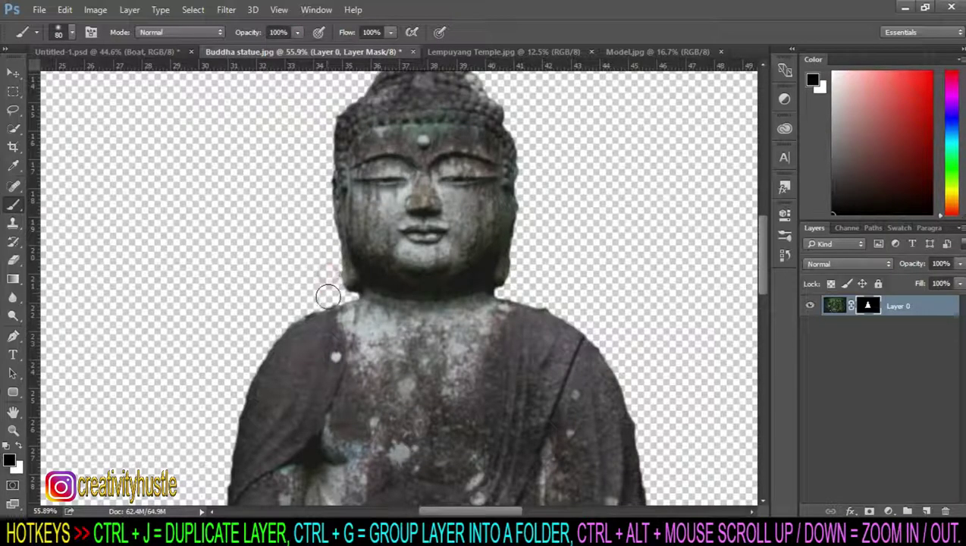
key(x)
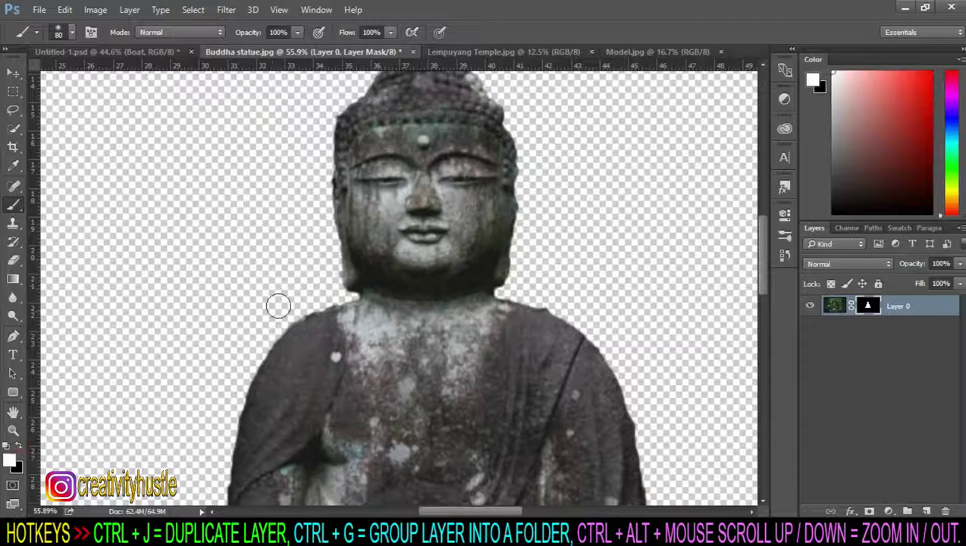
scroll(436, 367, down, 2)
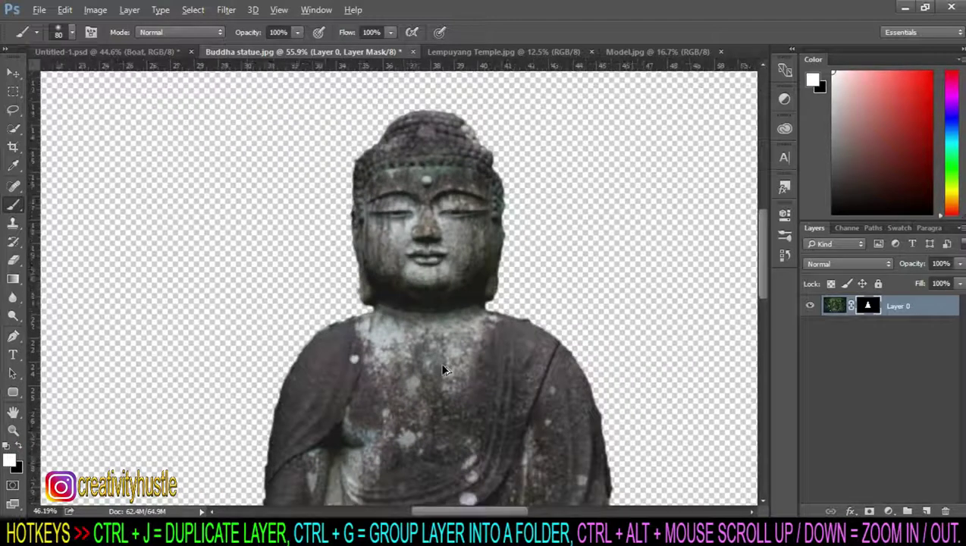
scroll(436, 368, down, 2)
Step: Drag the statue layer itself into the Untitled-1 boat composite
click(833, 306)
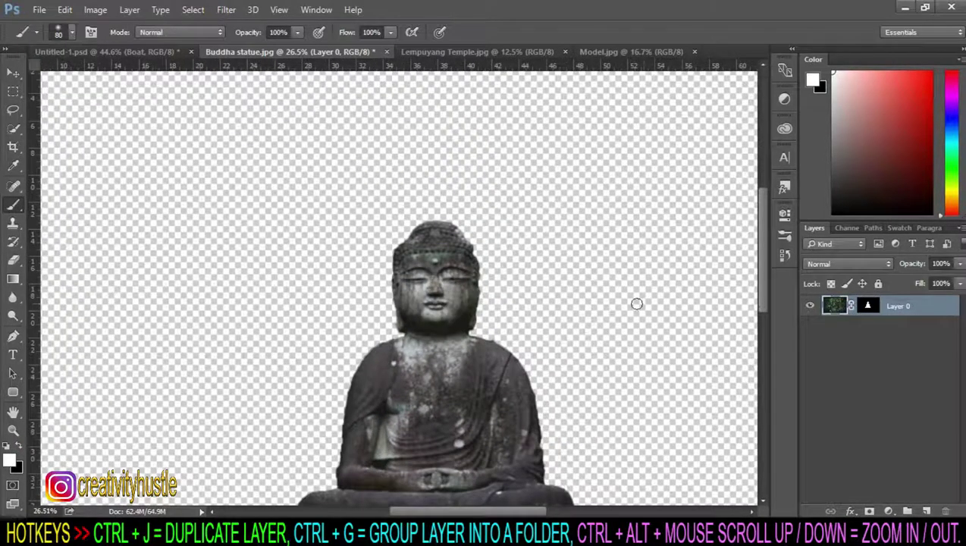
scroll(636, 304, down, 1)
key(v)
mouse_move(386, 308)
mouse_down()
mouse_move(362, 187)
mouse_move(149, 65)
mouse_move(428, 243)
mouse_up()
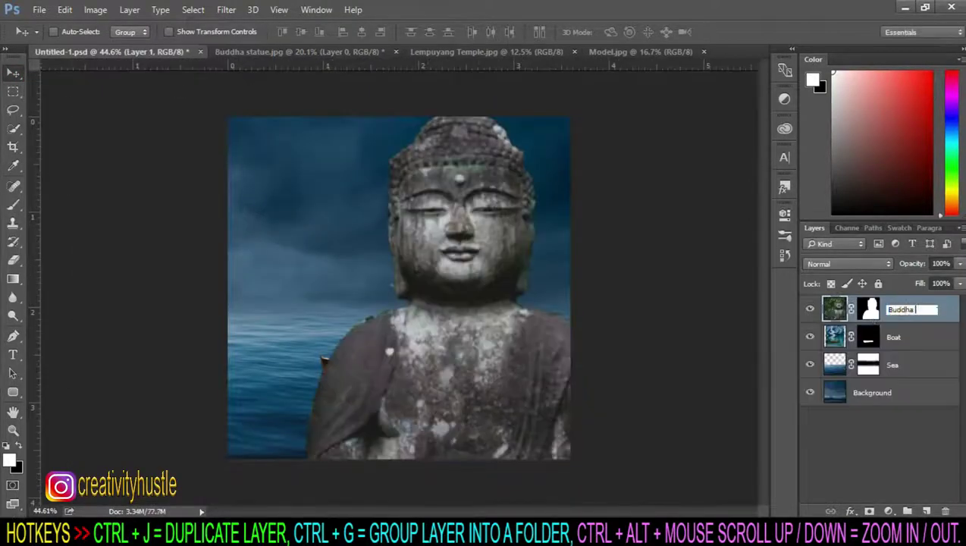
Step: Name the layer Buddha Statue, then scale it down and place it over the sea
text(Statue)
key(Return)
key(ctrl+t)
key(ctrl+0)
scroll(554, 352, down, 1)
drag(554, 352, 388, 369)
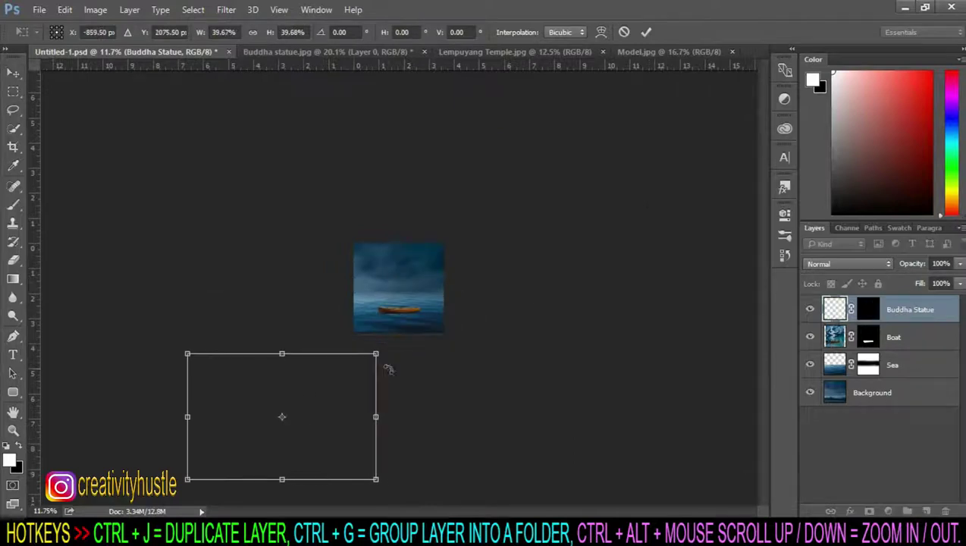
drag(363, 411, 486, 276)
scroll(501, 276, up, 3)
key(Return)
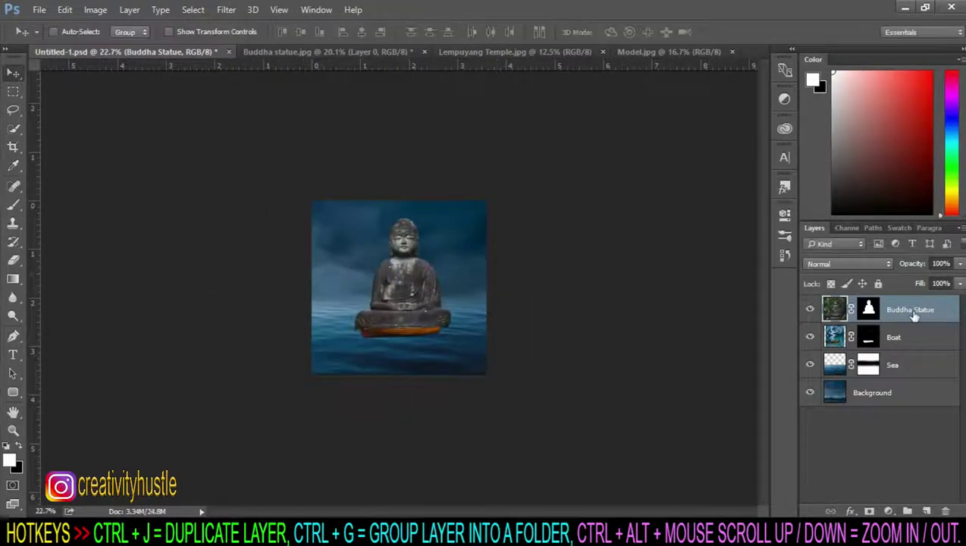
Step: Put Buddha Statue beneath Sea, shift it up and left, and close the Buddha photo
drag(914, 311, 910, 378)
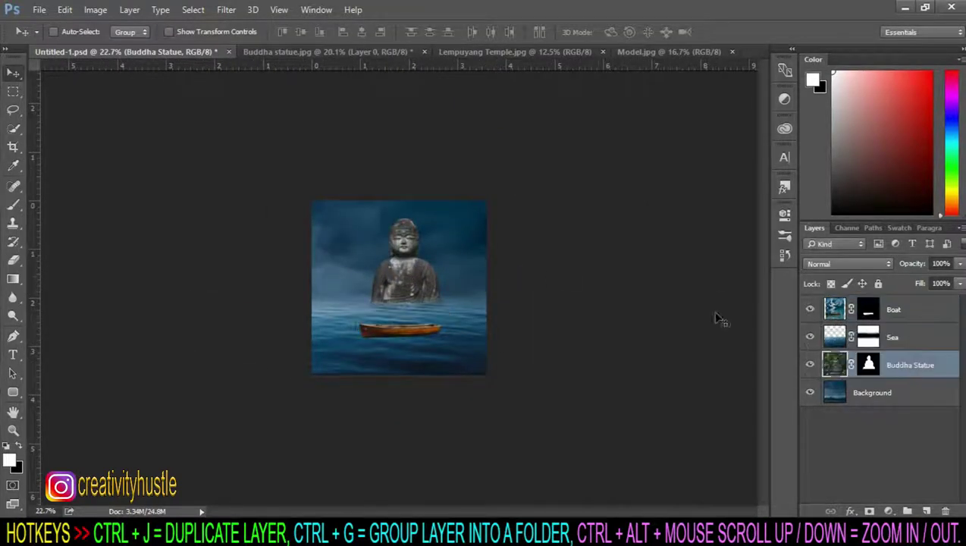
scroll(402, 284, up, 5)
scroll(540, 162, down, 1)
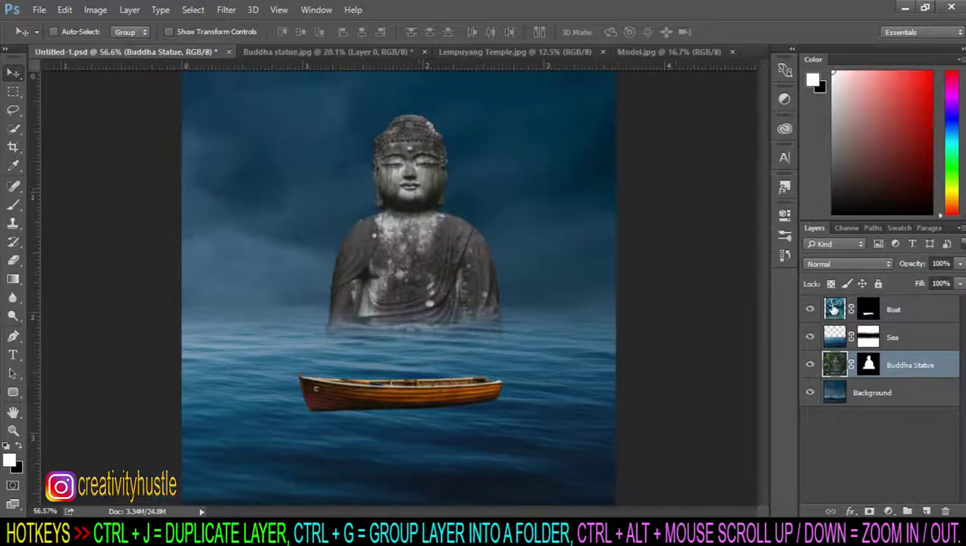
key(ctrl+t)
drag(400, 190, 384, 160)
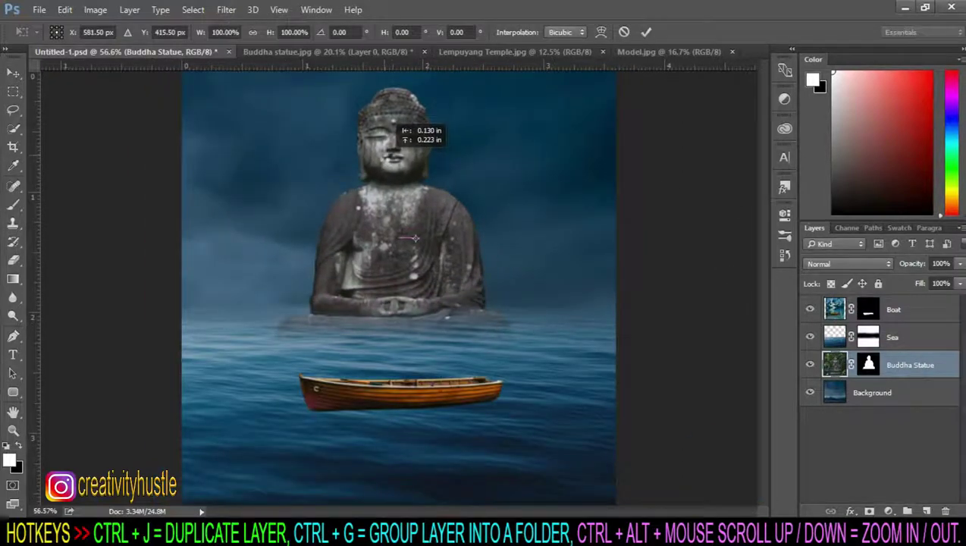
scroll(439, 173, down, 5)
key(Return)
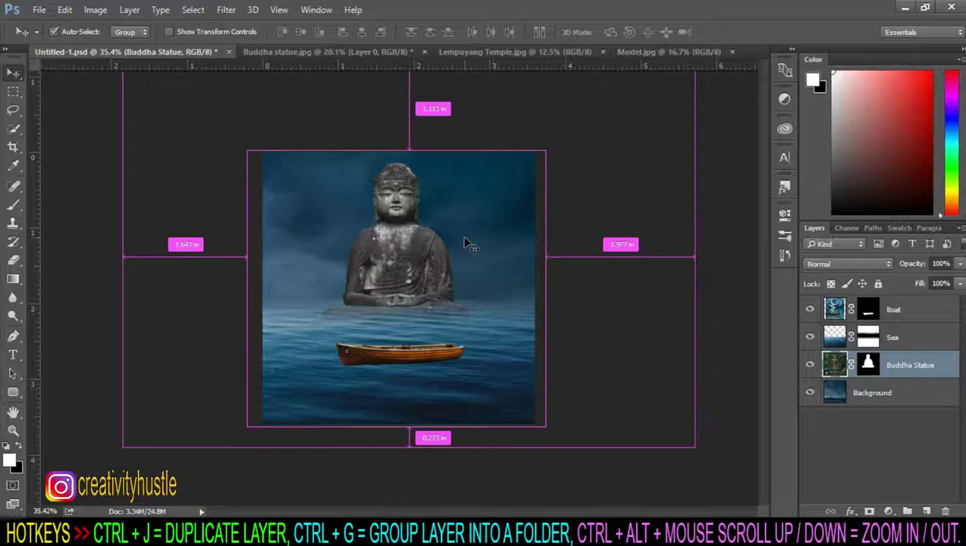
click(410, 51)
click(424, 52)
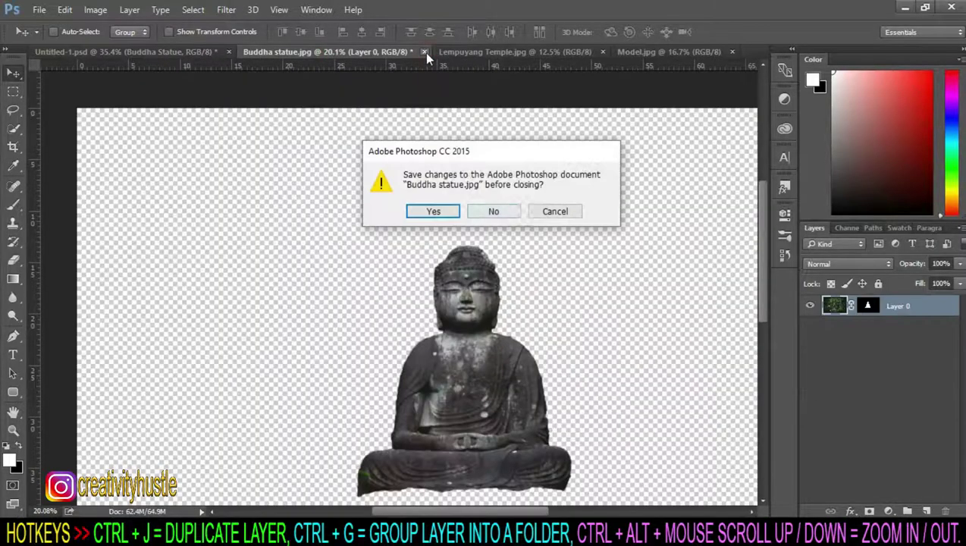
Step: Discard the Buddha photo's changes and bring up the Lempuyang Temple photo
click(494, 213)
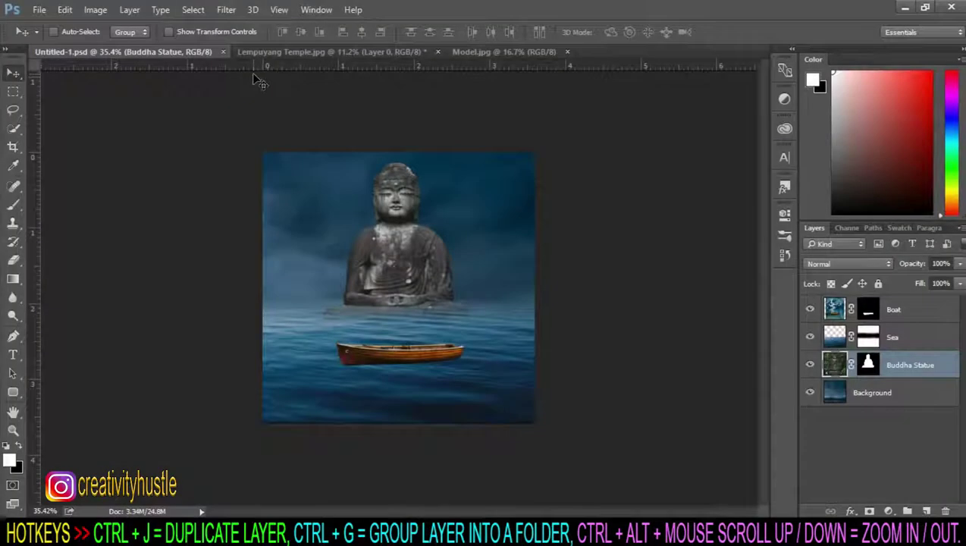
click(291, 54)
scroll(421, 167, up, 3)
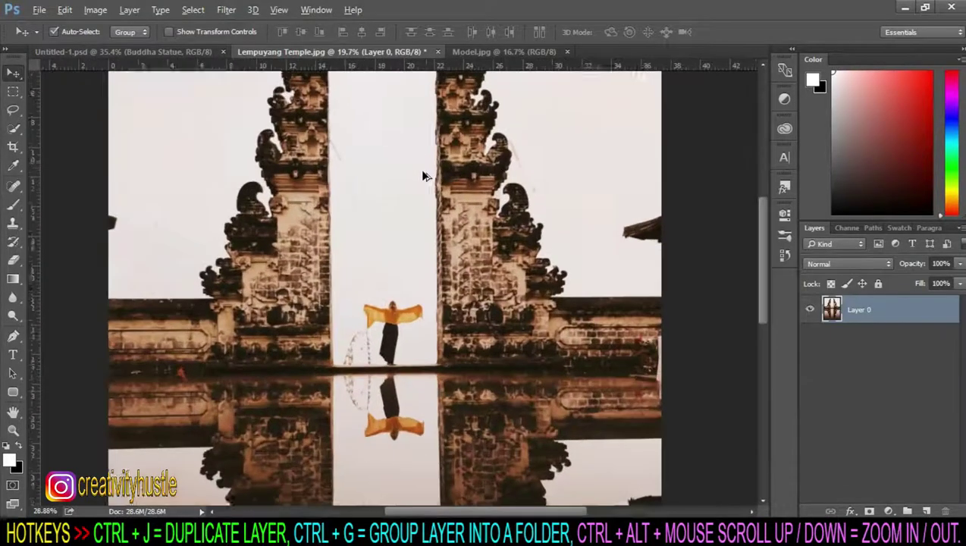
scroll(419, 169, up, 3)
scroll(424, 160, down, 1)
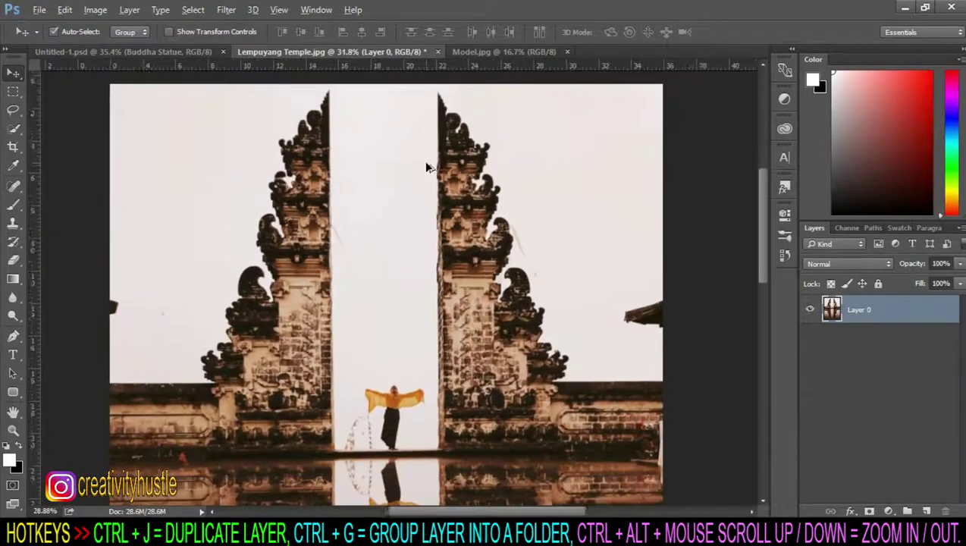
Step: Quick-select the temple gate, mask out its sky and reflection, and drag it into Untitled-1
click(13, 128)
click(66, 127)
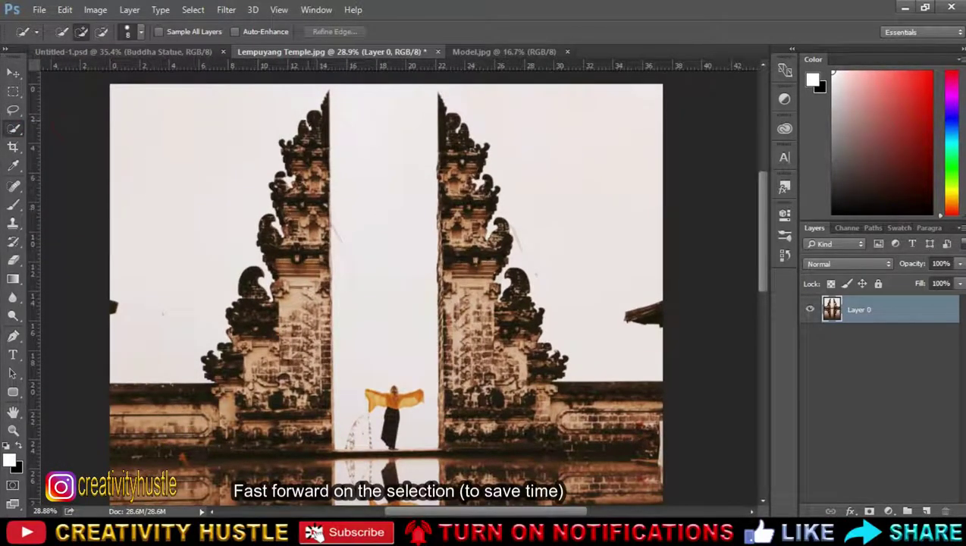
mouse_move(312, 175)
mouse_down()
mouse_move(325, 148)
mouse_move(303, 113)
mouse_move(275, 311)
mouse_move(302, 346)
mouse_up()
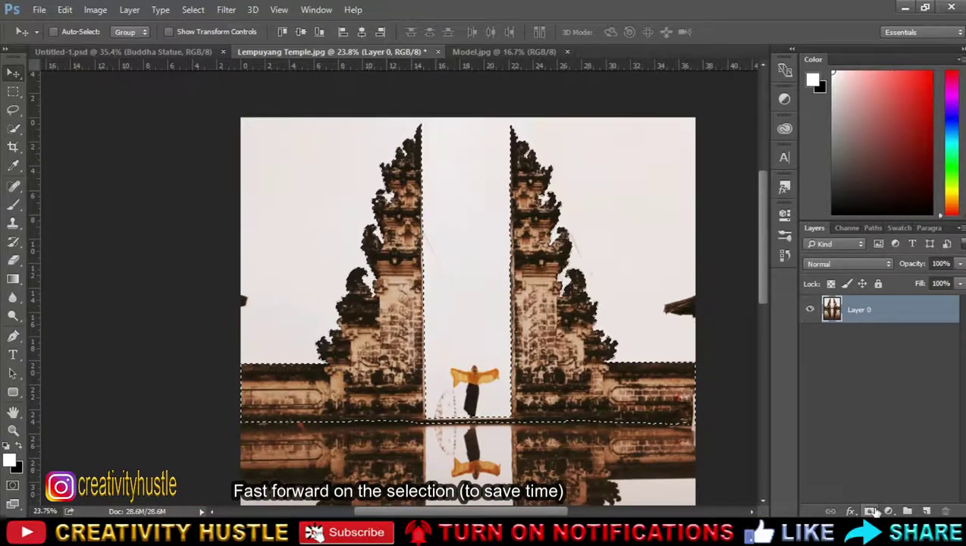
click(872, 512)
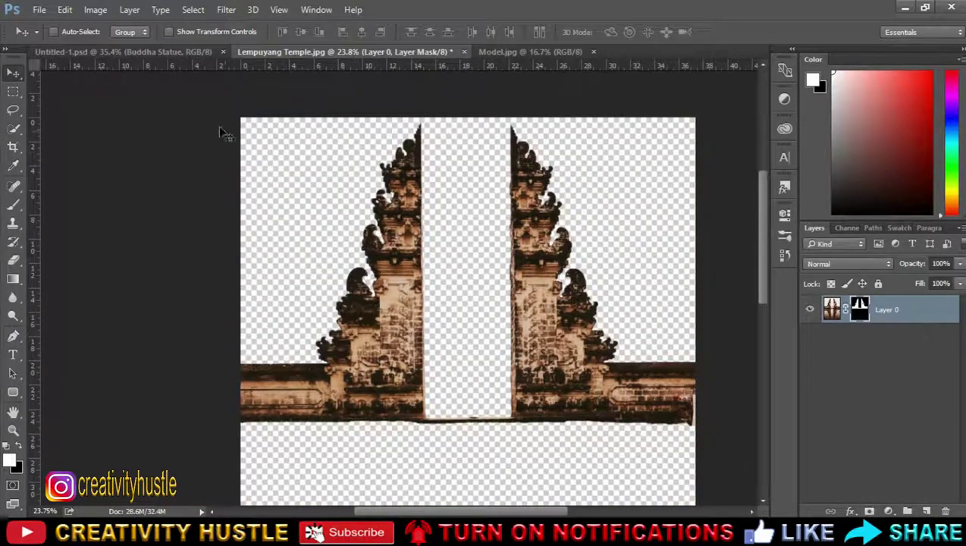
mouse_move(523, 274)
mouse_down()
mouse_move(446, 251)
mouse_move(514, 255)
mouse_up()
Step: Shrink the dropped temple to fit the composite and name its layer Temple
key(ctrl+t)
key(ctrl+minus)
drag(518, 313, 470, 287)
key(Return)
key(ctrl+plus)
double_click(898, 365)
text(Temple)
key(Return)
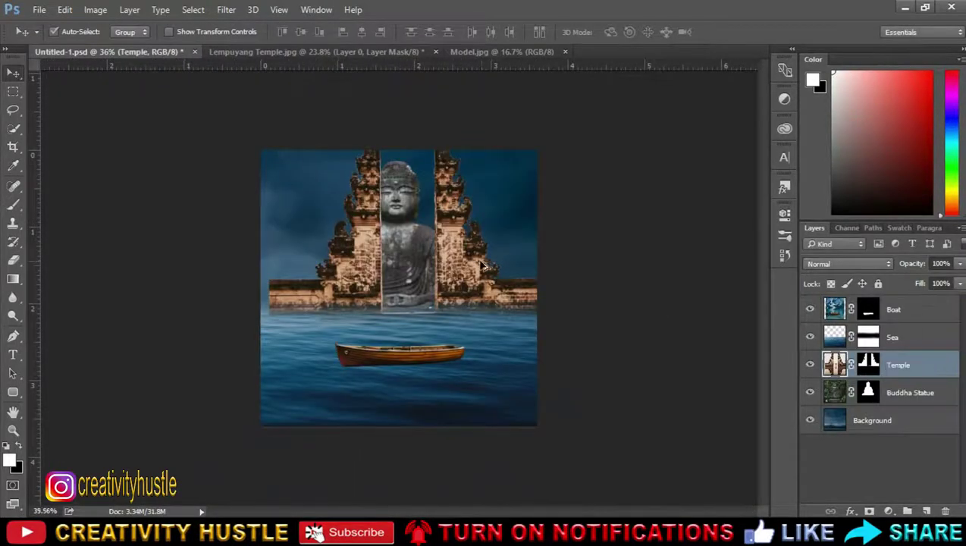
Step: Scale the Temple layer up and move it above the Sea layer
key(ctrl+t)
drag(545, 131, 521, 152)
key(Return)
key(ctrl+0)
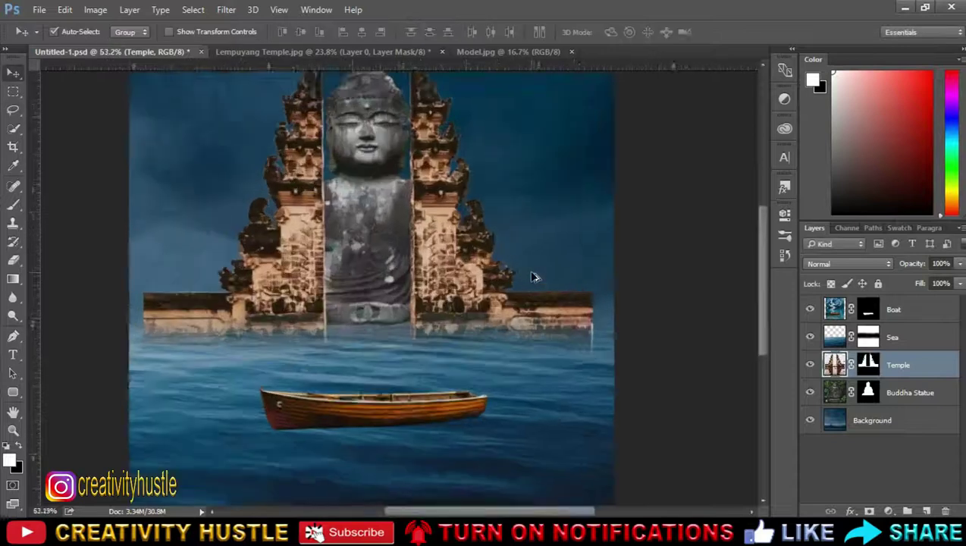
drag(924, 369, 918, 337)
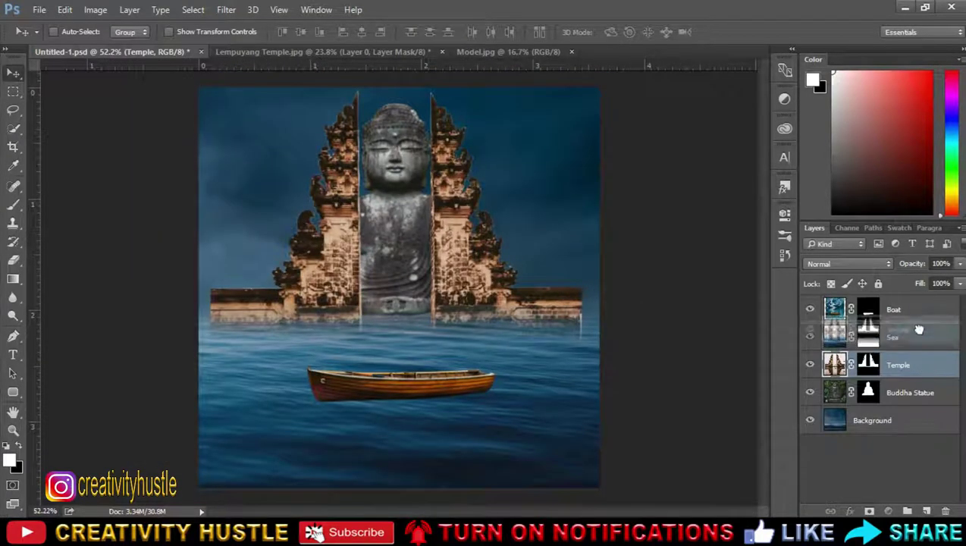
scroll(513, 261, up, 1)
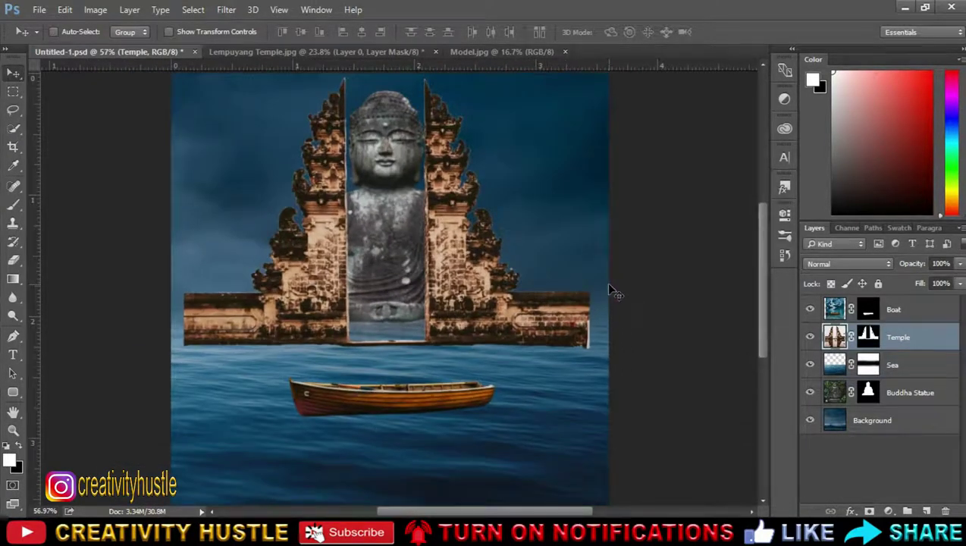
click(905, 311)
click(910, 339)
Step: Stretch the temple to about 112% so the gates span the canvas width
key(ctrl+t)
drag(590, 352, 610, 353)
drag(229, 340, 493, 202)
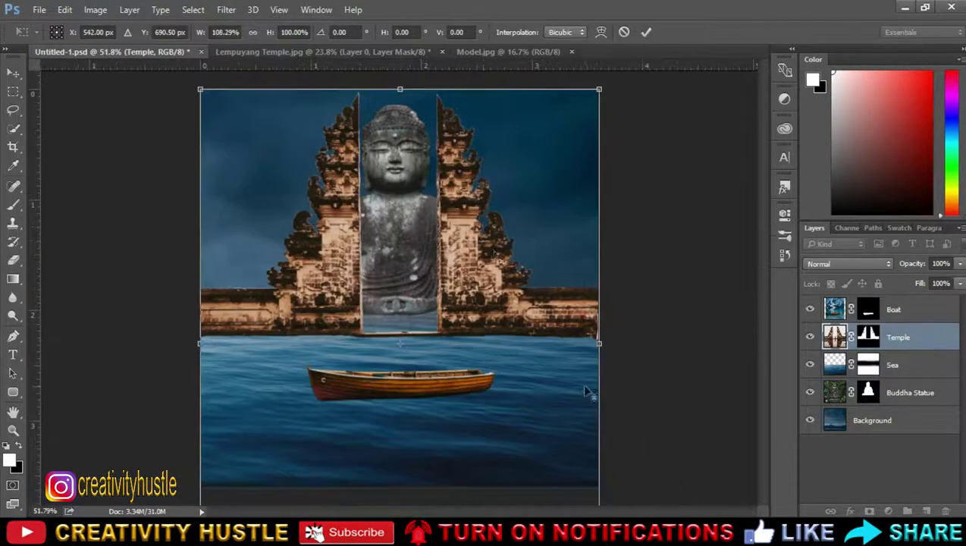
scroll(493, 202, down, 3)
scroll(528, 313, up, 2)
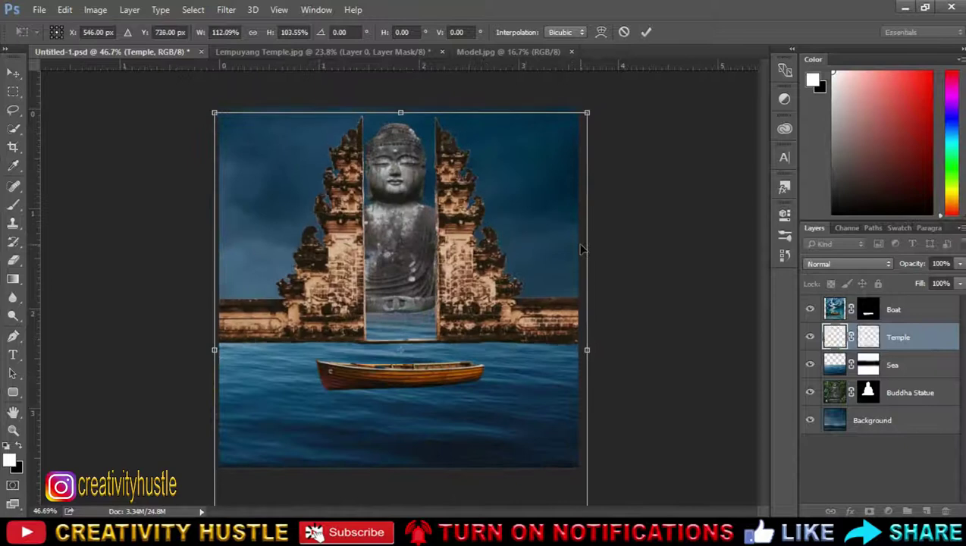
key(Return)
scroll(500, 162, up, 3)
scroll(529, 282, up, 2)
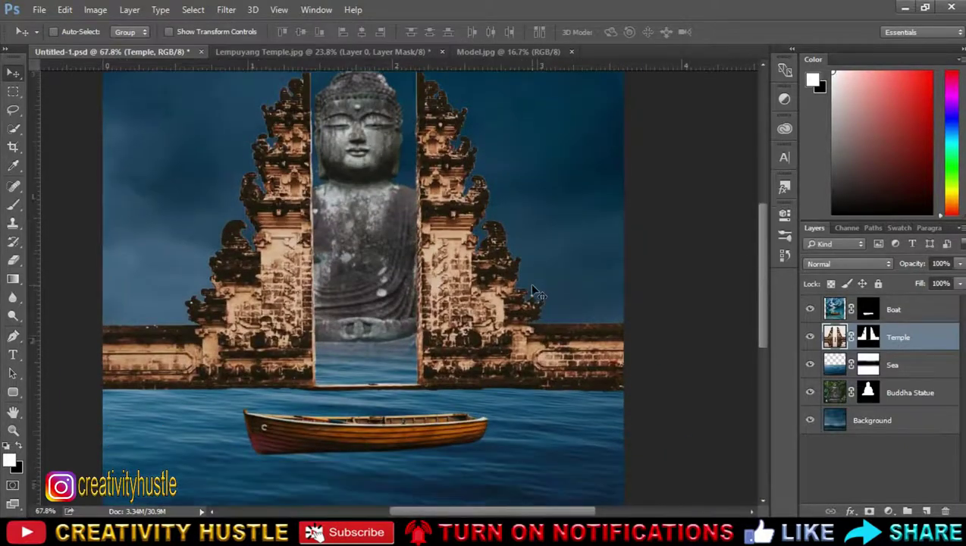
Step: Target the Temple layer's mask for painting
click(918, 364)
click(909, 343)
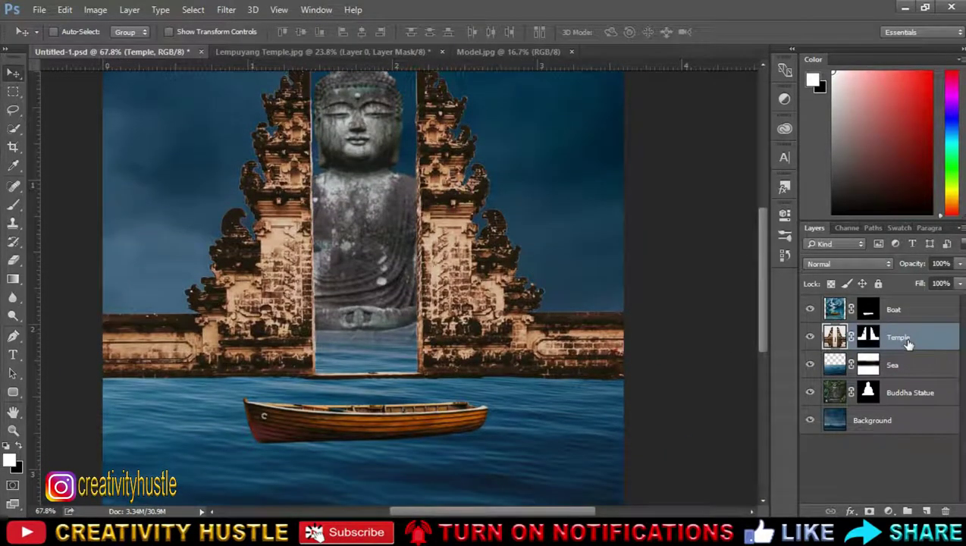
click(868, 337)
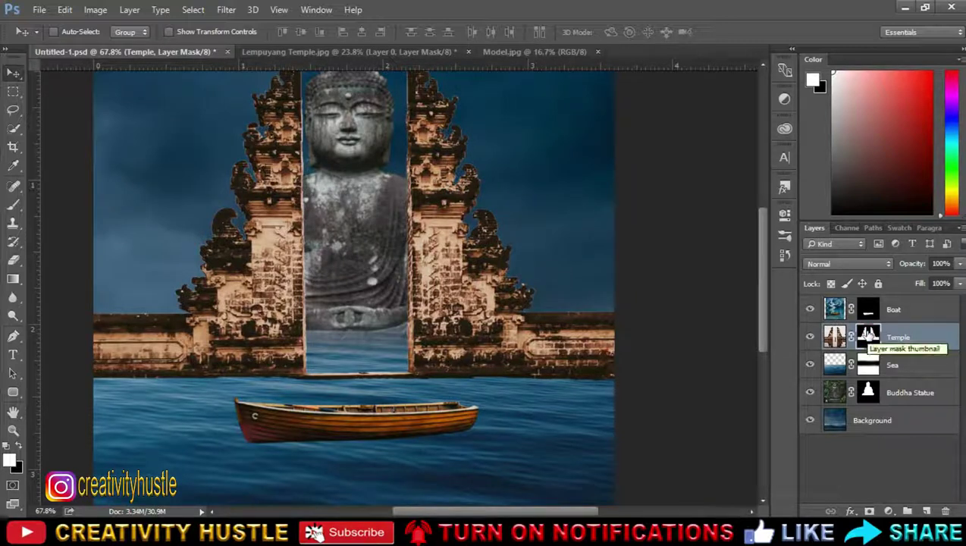
Step: Take a small soft Brush at 19% opacity and fade the temple base into the sea
right_click(16, 206)
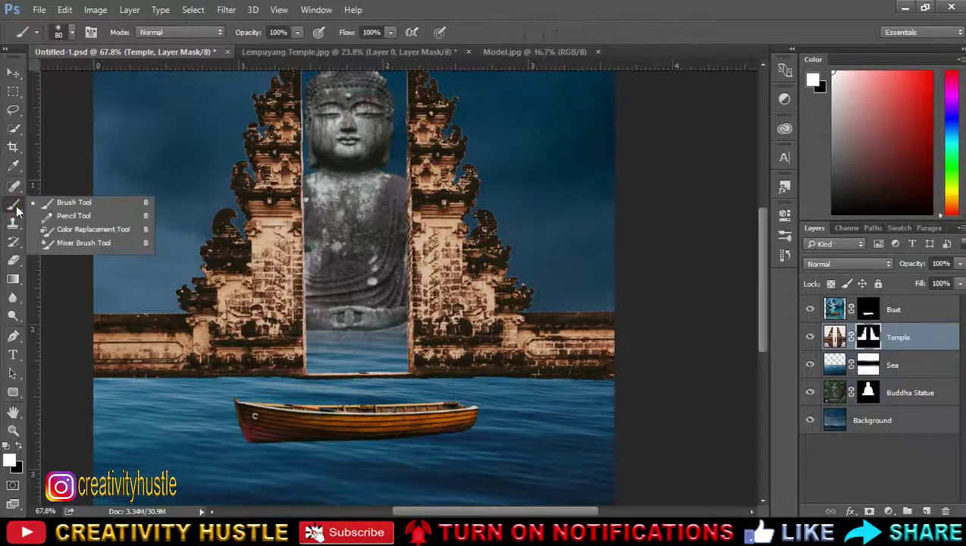
click(45, 202)
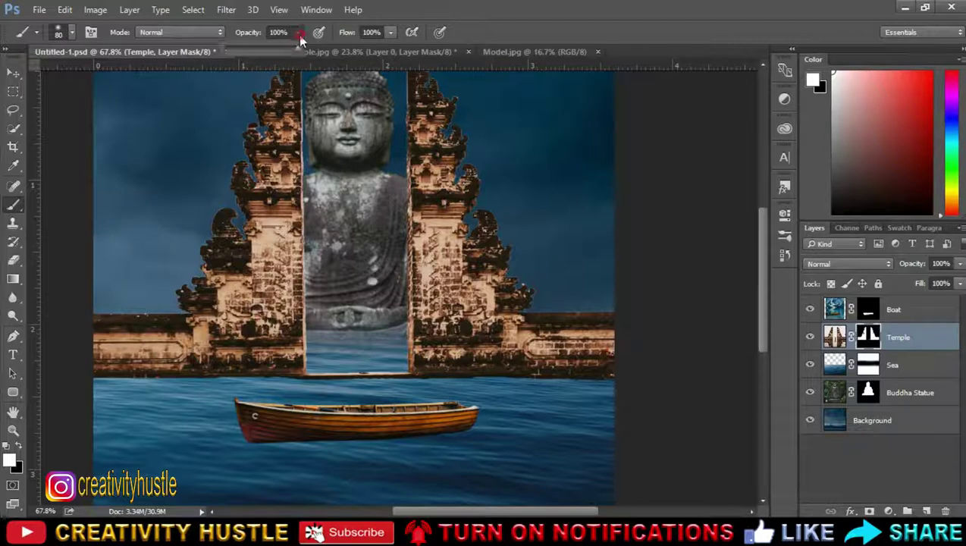
drag(298, 50, 238, 50)
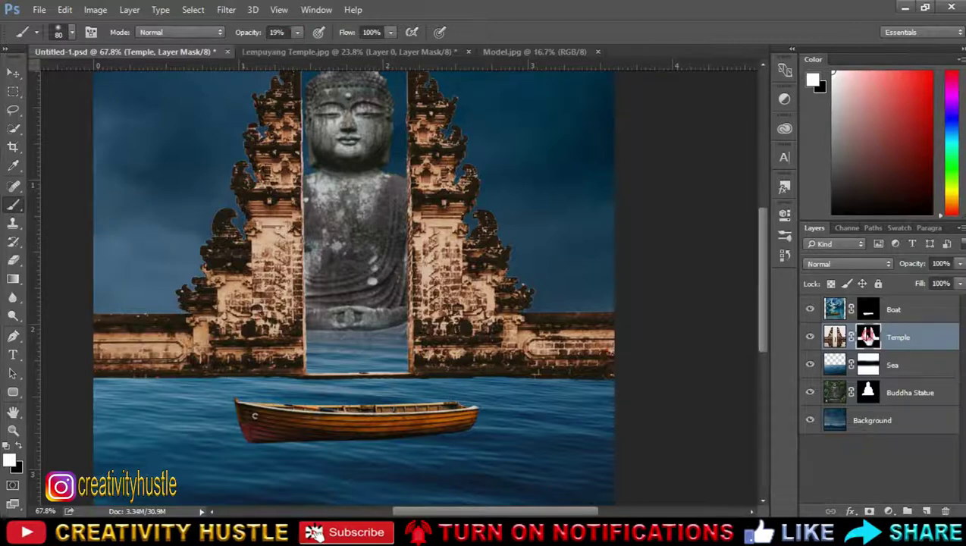
alt+scroll(149, 411, up, 5)
key(bracketleft)
key(bracketleft)
key(bracketleft)
drag(46, 342, 430, 336)
Step: At 36% opacity, fade the right and left parts of the temple base
scroll(430, 336, right, 3)
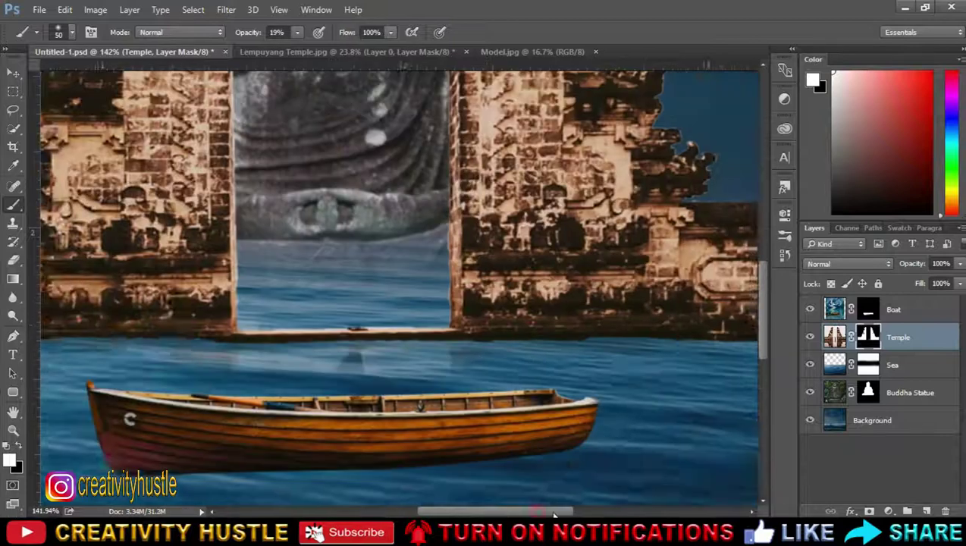
scroll(430, 336, right, 2)
key(3)
key(6)
drag(559, 330, 623, 335)
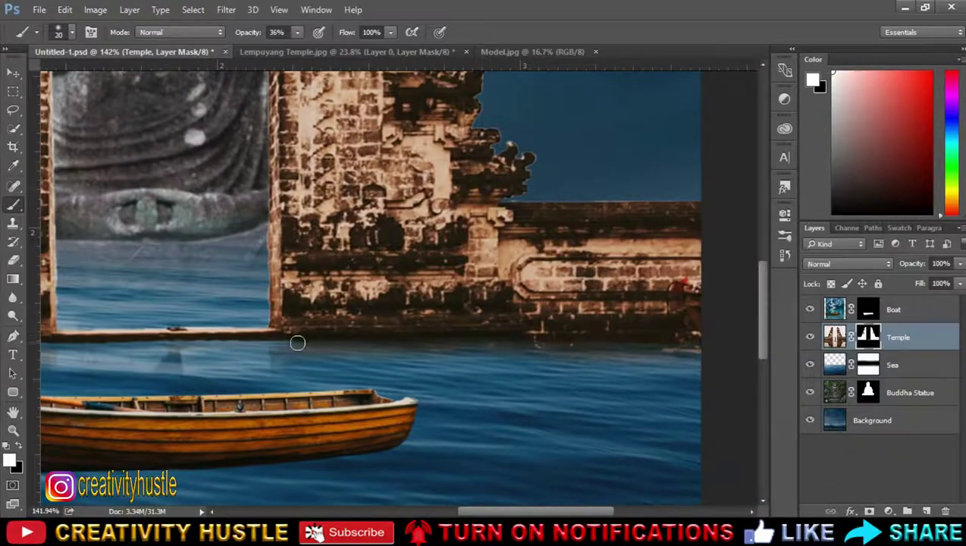
scroll(297, 343, left, 3)
mouse_move(324, 339)
mouse_down()
mouse_move(360, 345)
mouse_move(421, 330)
mouse_up()
key(bracketright)
scroll(360, 345, left, 3)
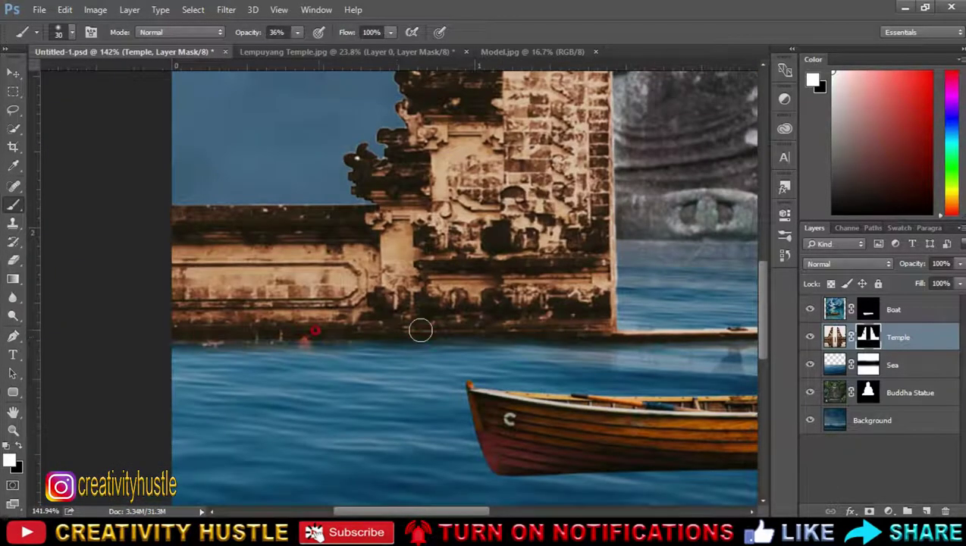
scroll(35, 447, right, 3)
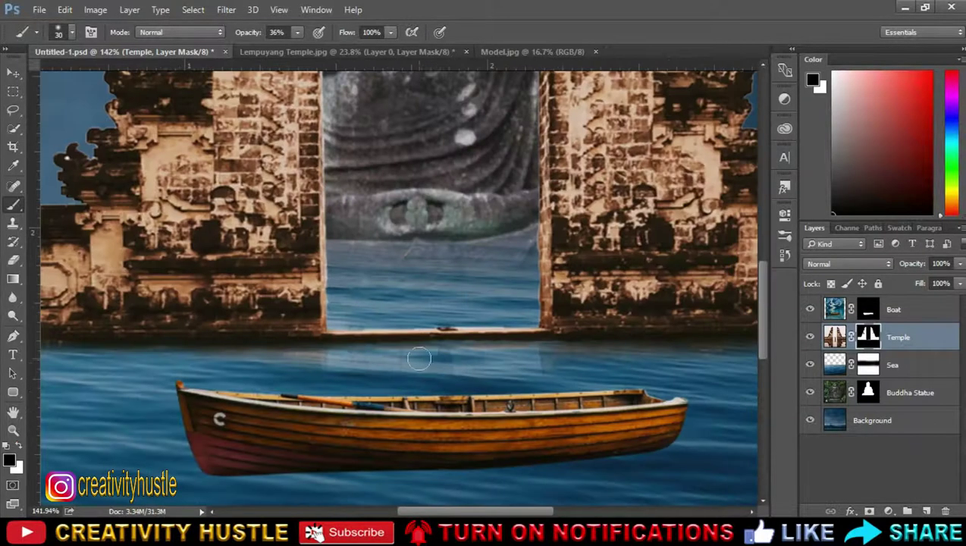
Step: Paint with white to restore part of the temple base edge
key(x)
alt+scroll(440, 317, up, 2)
key(bracketleft)
drag(534, 514, 599, 514)
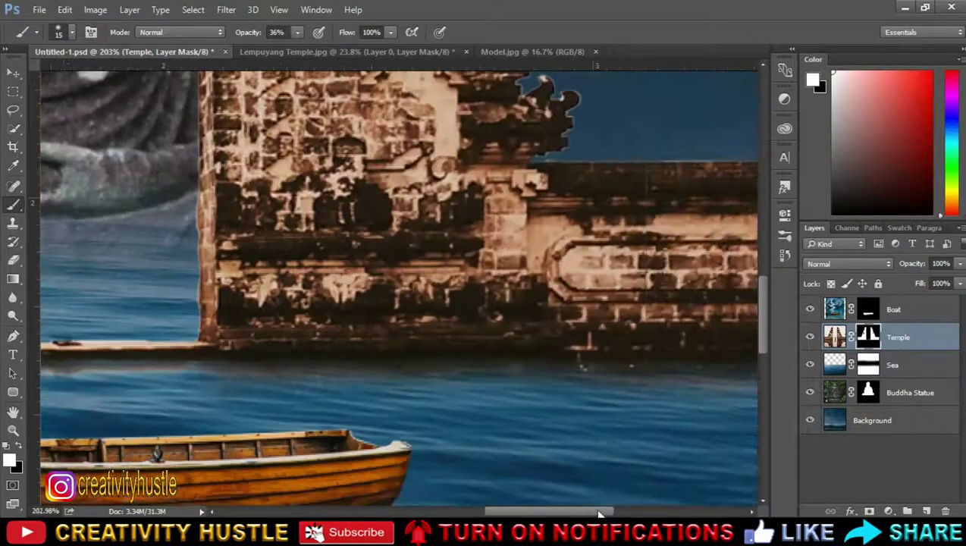
alt+scroll(399, 378, down, 1)
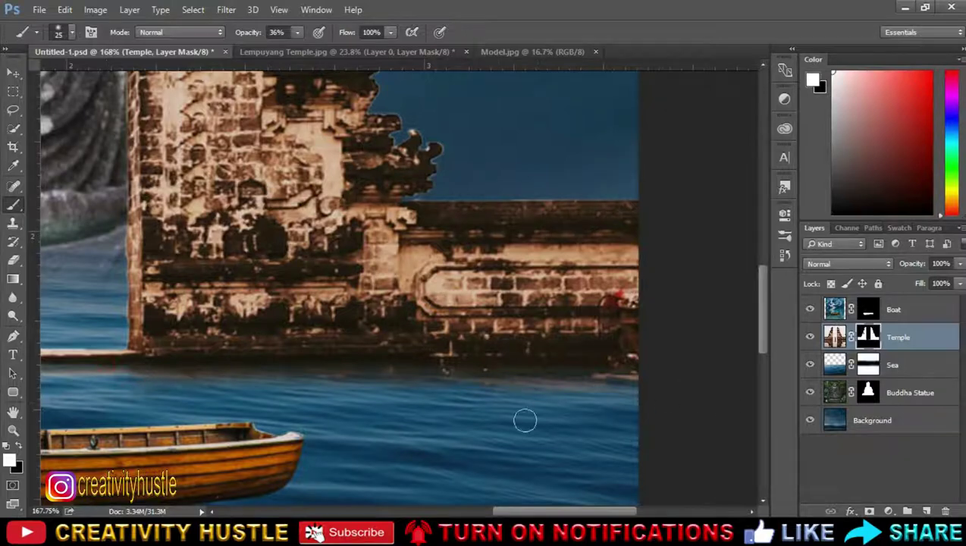
alt+scroll(400, 288, down, 2)
alt+scroll(400, 288, down, 1)
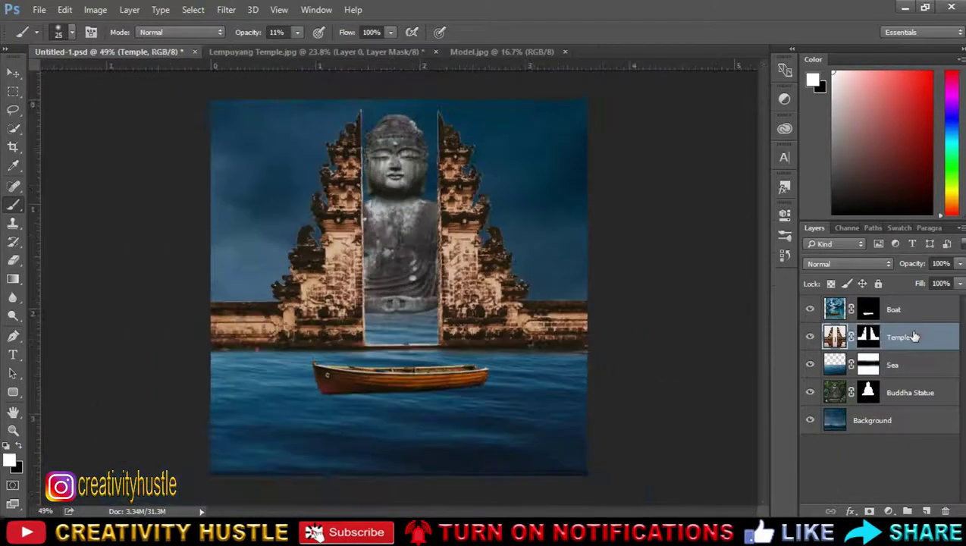
Step: Start a Free Transform on the Temple layer to enlarge it slightly
key(ctrl+t)
alt+scroll(603, 352, down, 1)
alt+scroll(610, 431, down, 1)
Step: Enlarge the temple to about 102% and apply it
drag(524, 479, 529, 484)
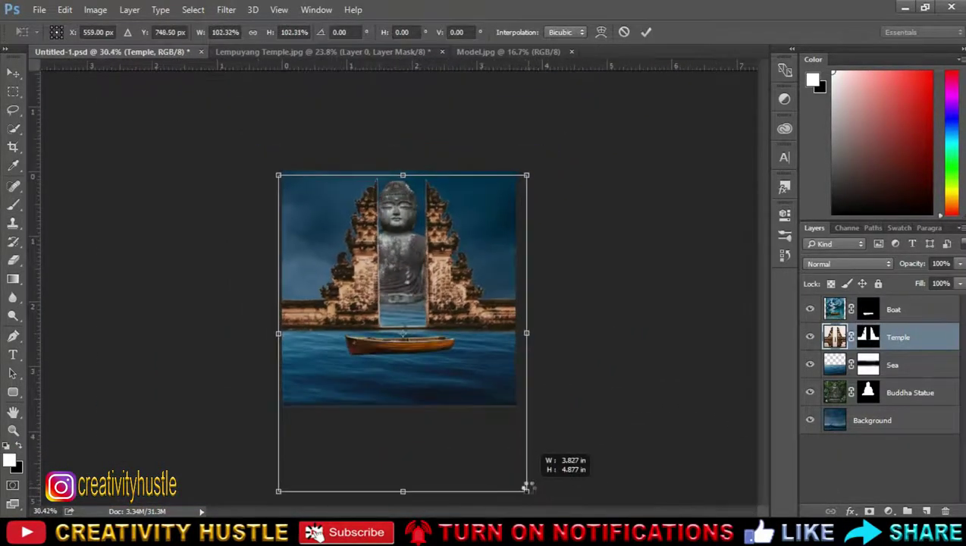
alt+scroll(577, 394, up, 2)
scroll(574, 387, up, 1)
scroll(575, 386, down, 1)
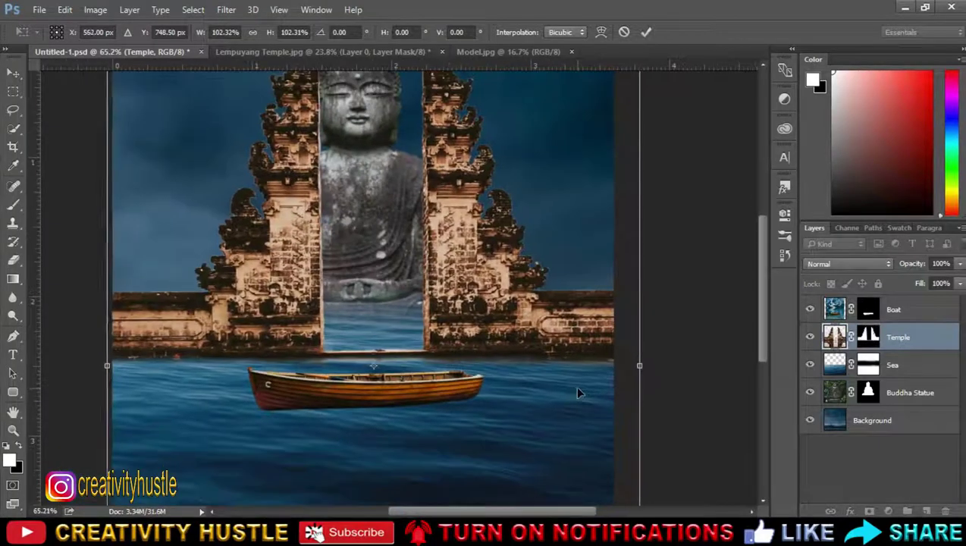
key(Return)
key(b)
scroll(574, 385, down, 1)
alt+scroll(556, 269, up, 1)
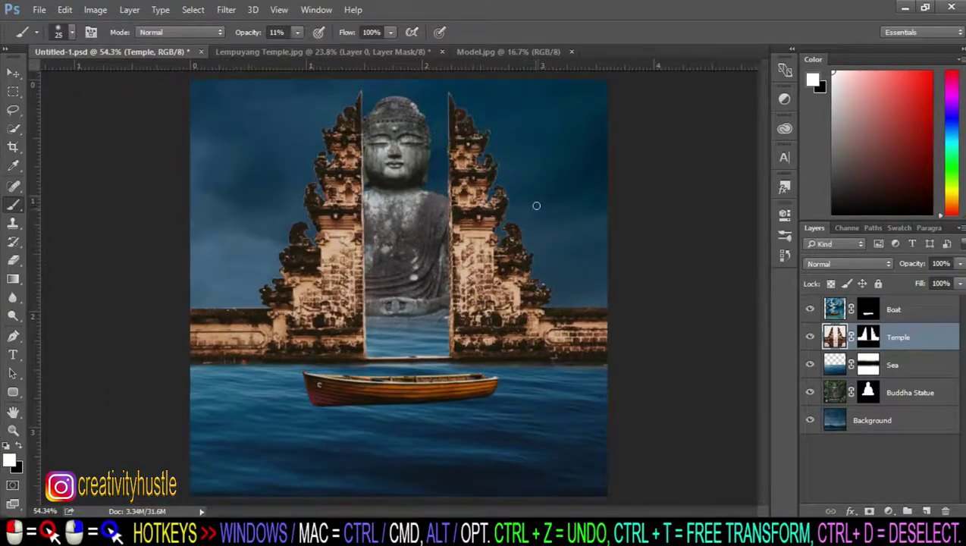
alt+scroll(538, 202, down, 1)
alt+scroll(539, 200, up, 2)
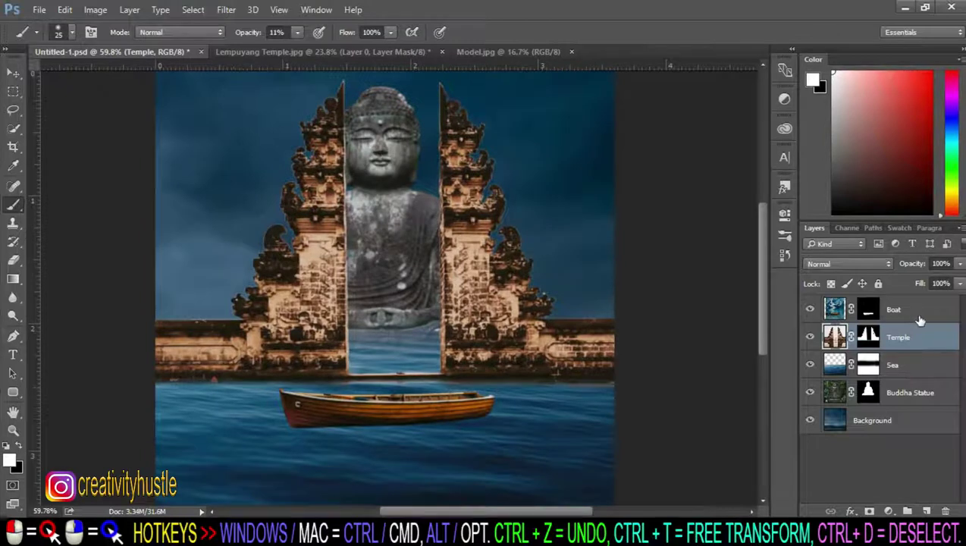
Step: Shrink the Buddha Statue layer to about 94% and nudge it into position
click(925, 392)
key(ctrl+t)
scroll(386, 193, up, 1)
alt+scroll(425, 196, down, 1)
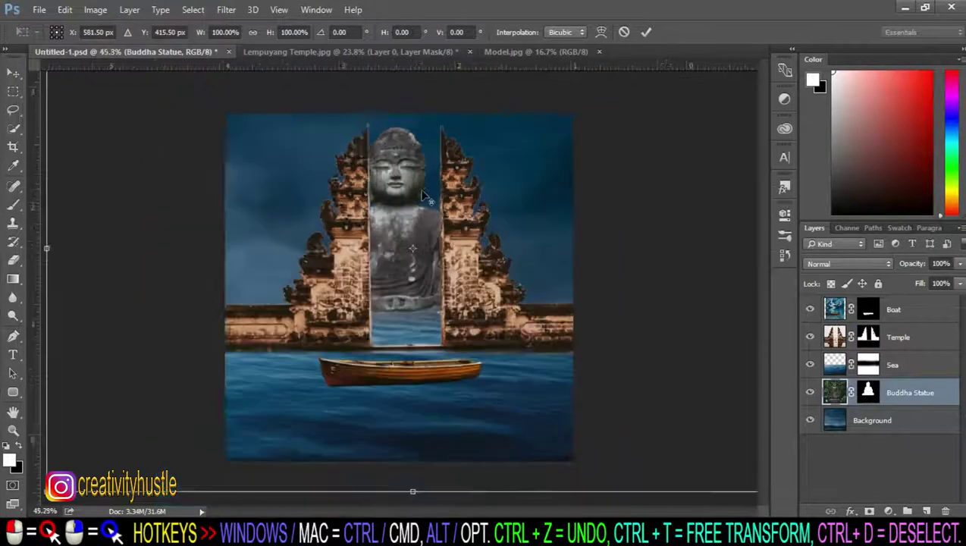
alt+scroll(424, 196, down, 1)
drag(765, 446, 704, 444)
drag(615, 315, 640, 322)
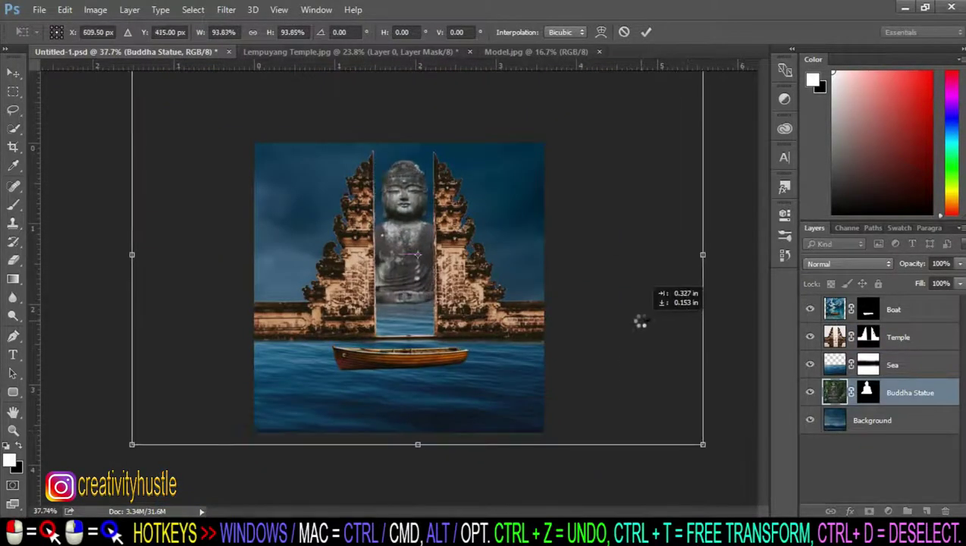
key(Return)
key(b)
alt+scroll(468, 369, up, 3)
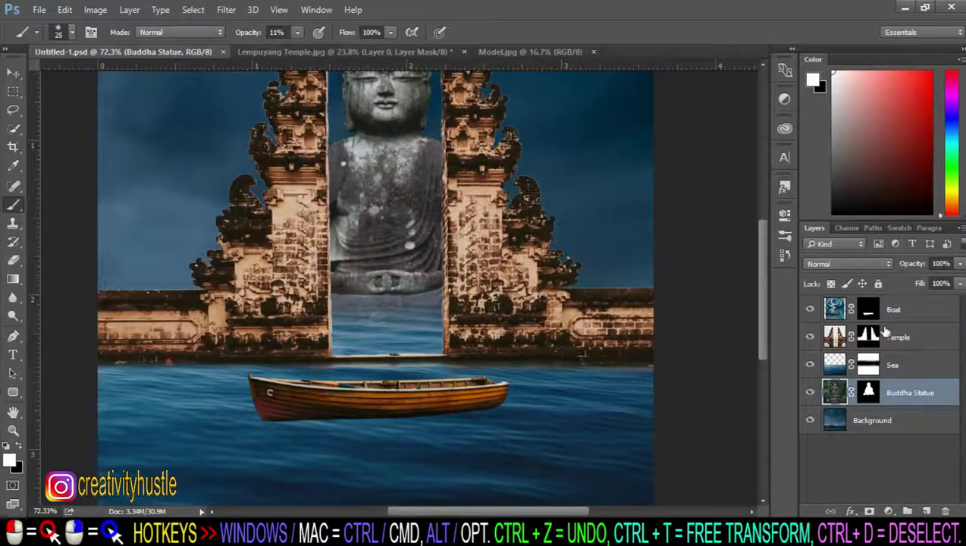
Step: Move the boat lower in the sea and shrink it to about 87%
click(895, 309)
key(ctrl+t)
drag(453, 396, 453, 447)
alt+scroll(450, 379, down, 1)
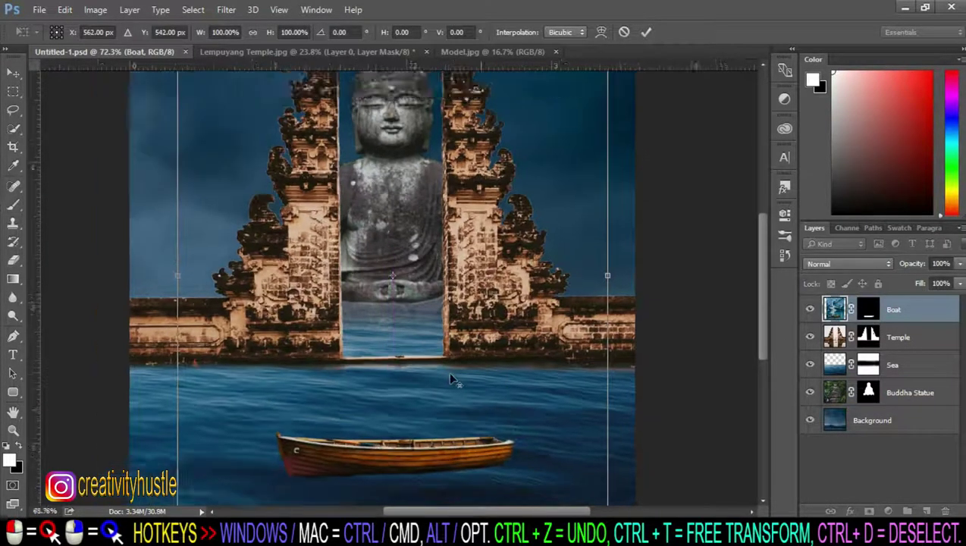
alt+scroll(450, 379, down, 1)
drag(450, 379, 455, 391)
alt+scroll(455, 391, down, 2)
drag(506, 432, 464, 378)
key(Return)
key(b)
alt+scroll(427, 388, up, 3)
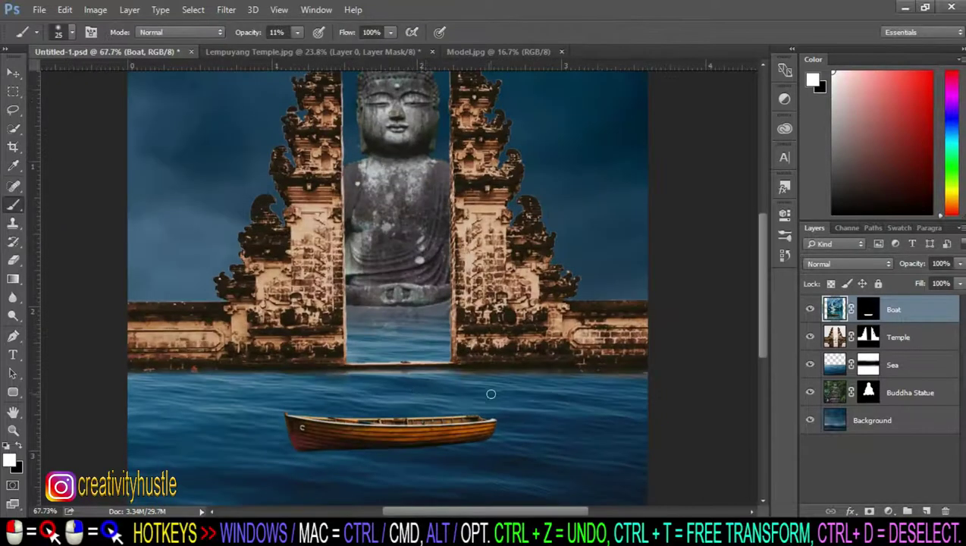
alt+scroll(449, 373, down, 1)
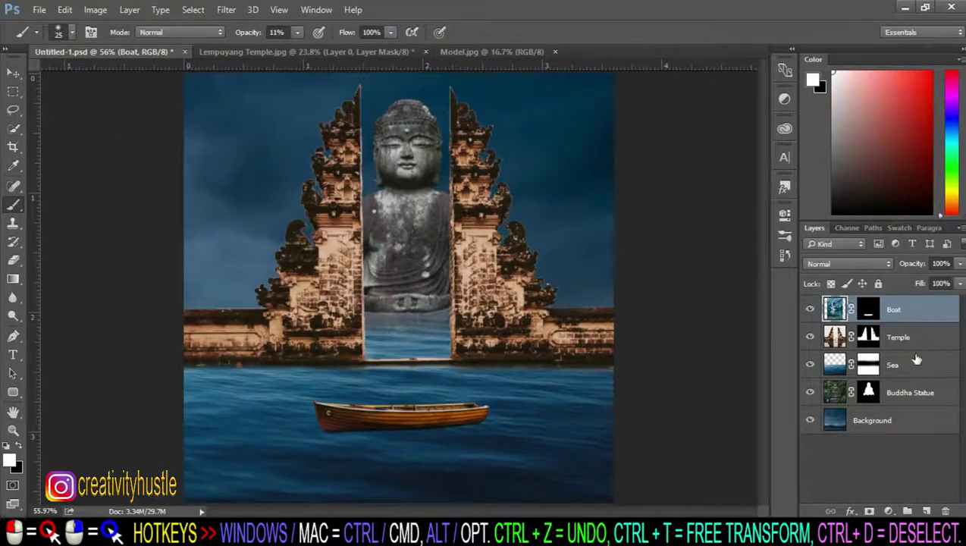
Step: Recheck the Buddha Statue transform, then bring up the Lempuyang Temple document
click(919, 392)
key(ctrl+t)
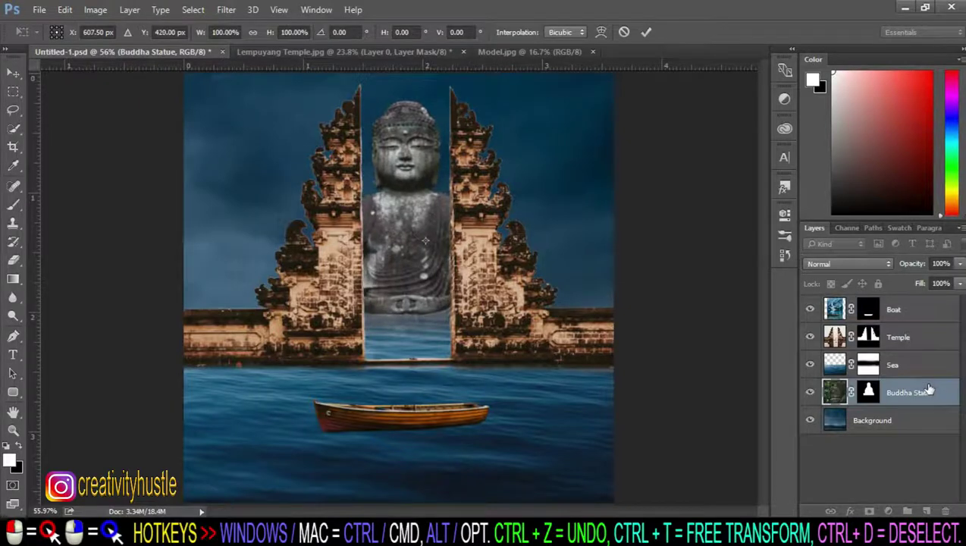
key(Return)
alt+scroll(576, 182, down, 1)
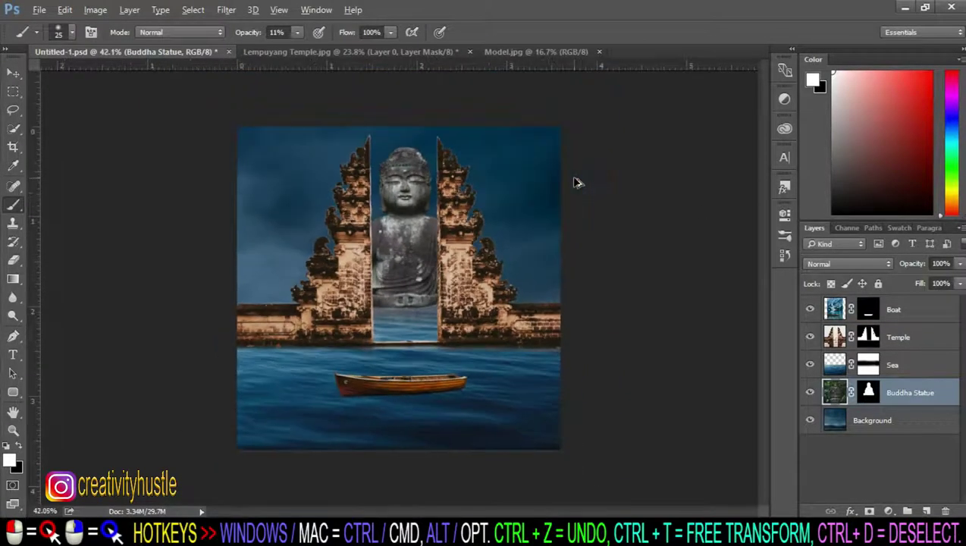
click(377, 53)
Step: Close Lempuyang Temple.jpg without saving and unlock the Model.jpg background layer
click(469, 51)
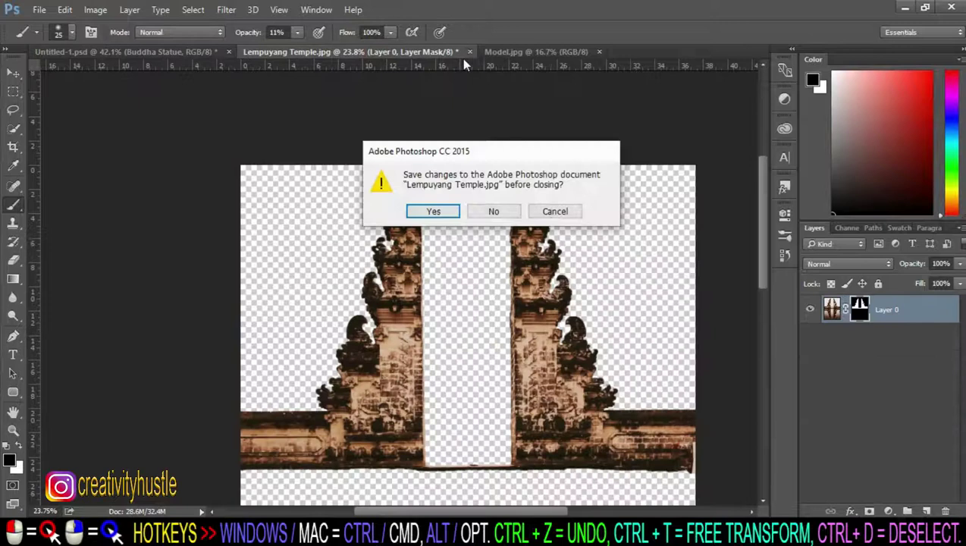
click(495, 211)
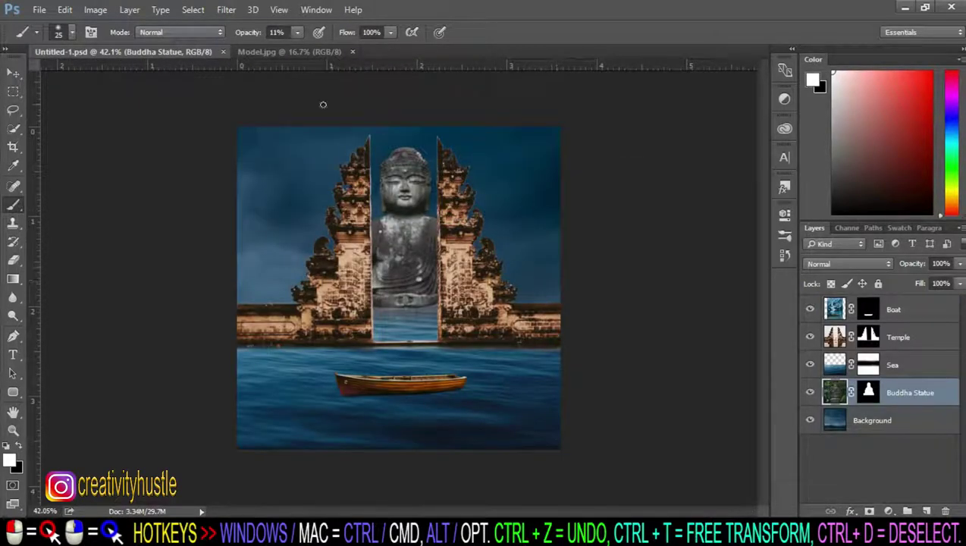
click(288, 52)
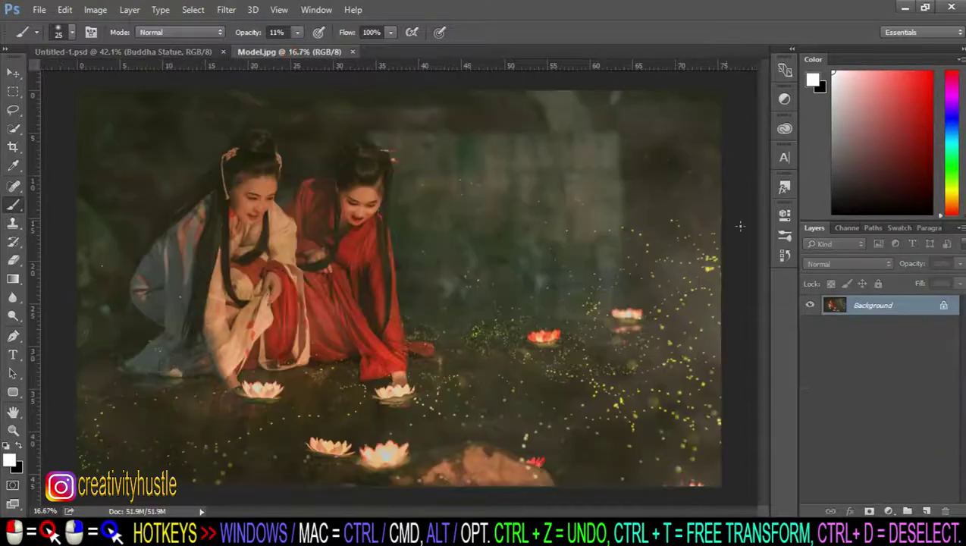
click(944, 307)
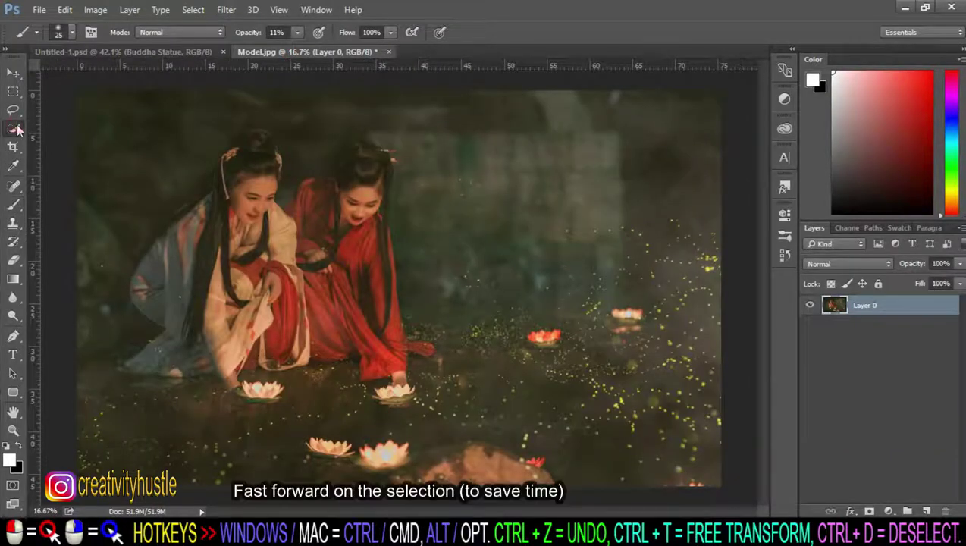
Step: Quick Select the two robed women and mask out everything else
right_click(13, 129)
click(84, 124)
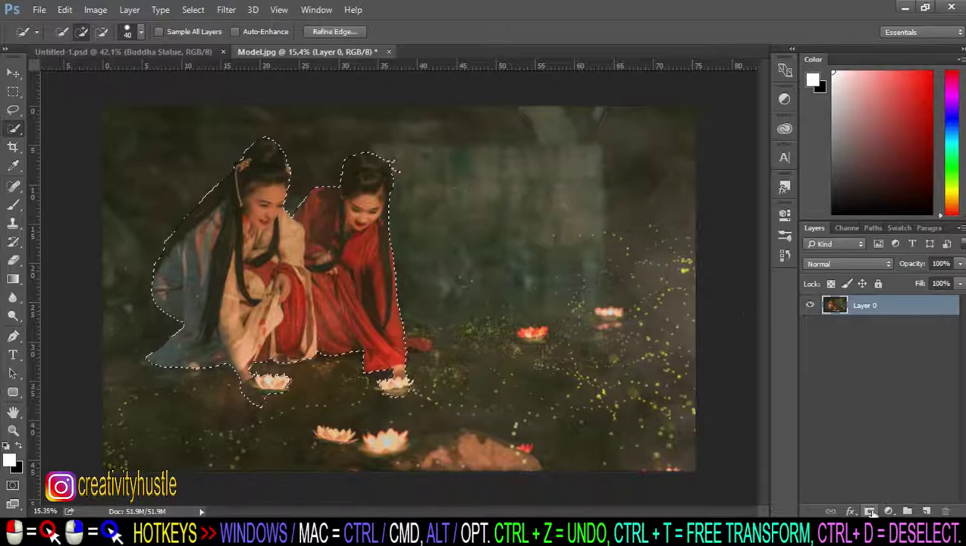
click(869, 512)
scroll(337, 259, up, 1)
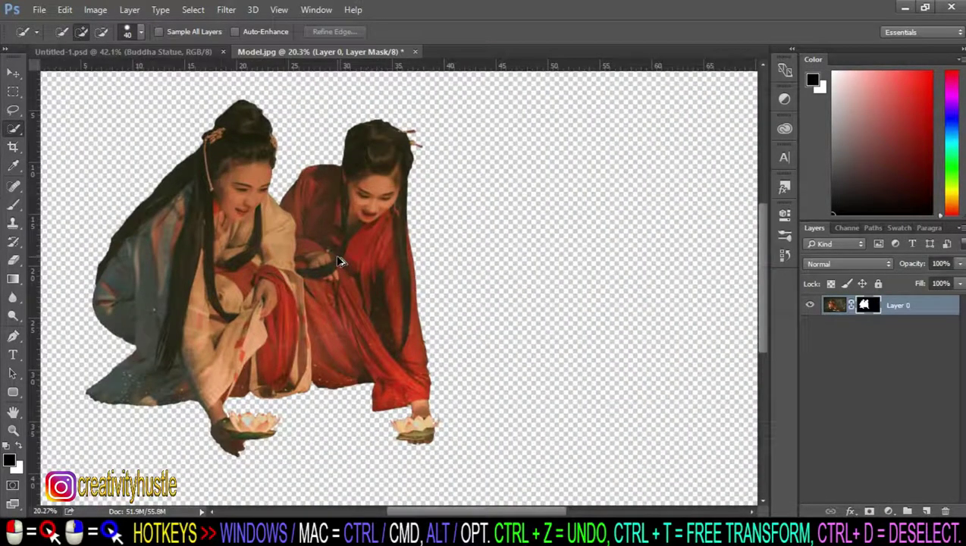
scroll(340, 261, up, 1)
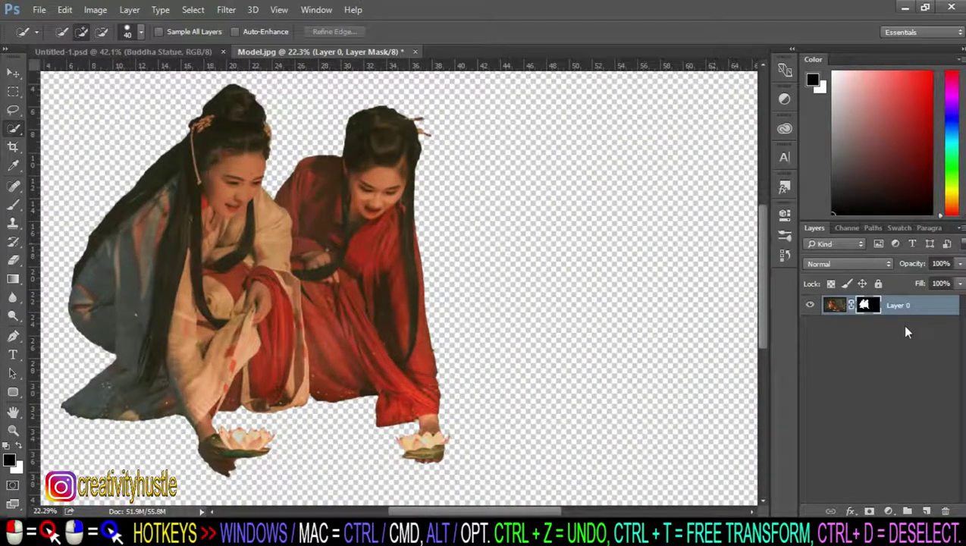
Step: Refine the women's mask with Smooth 2, Shift Edge +5% and 1 px feather
right_click(867, 305)
click(863, 419)
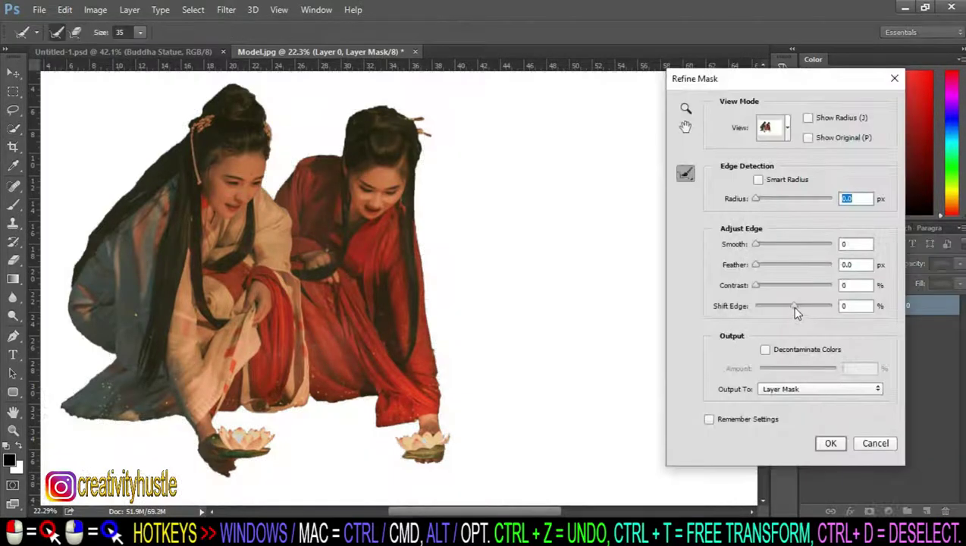
click(758, 245)
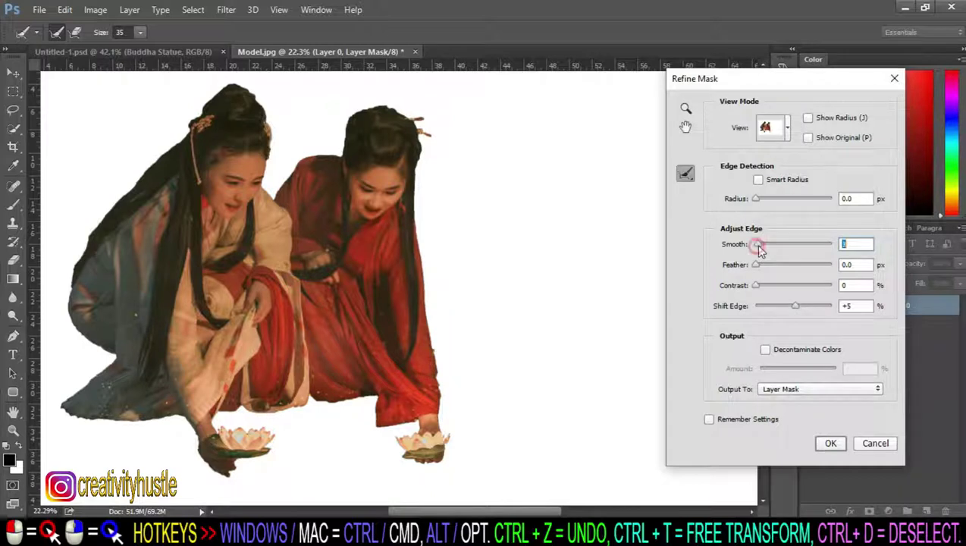
drag(757, 265, 761, 266)
click(832, 444)
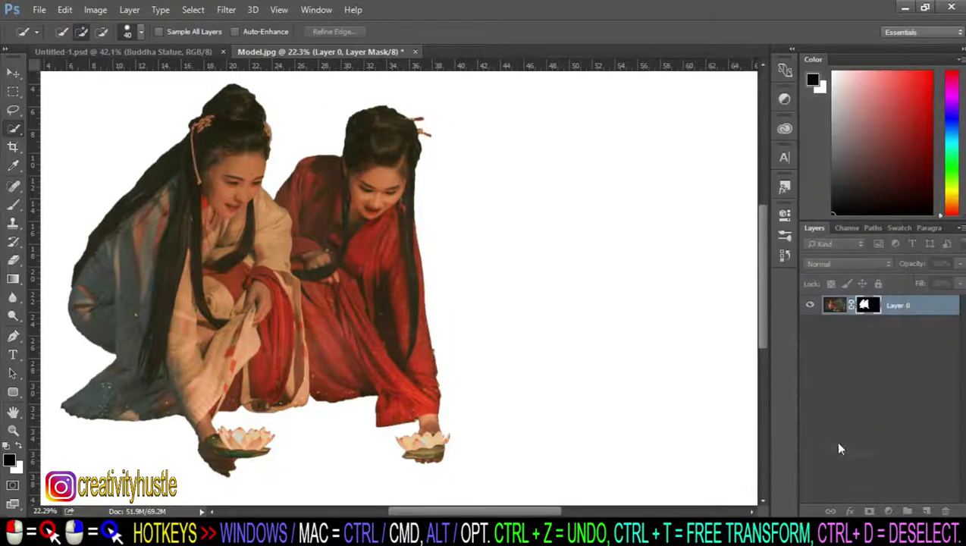
Step: Move the cut-out women into Untitled-1 as a Model layer at the top of the stack
key(ctrl+0)
click(14, 73)
drag(235, 140, 393, 247)
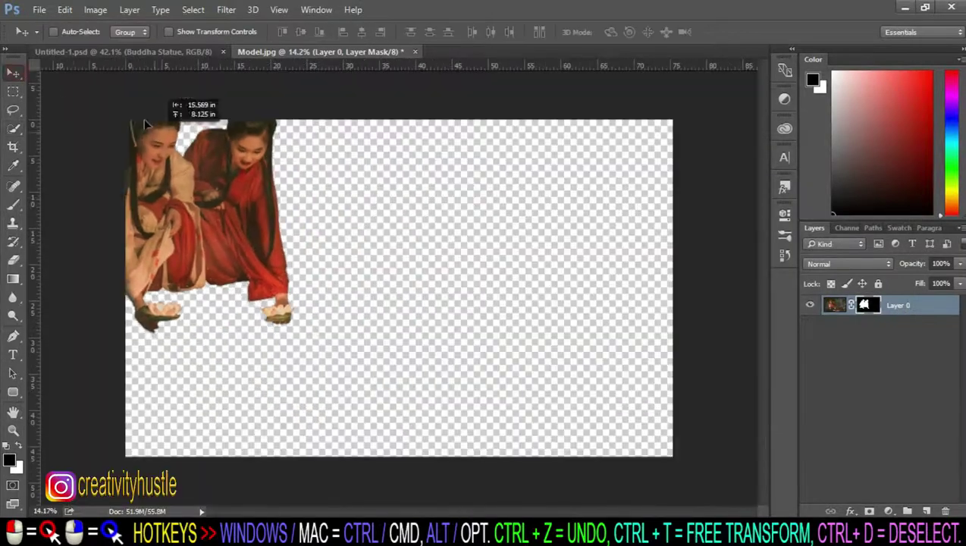
drag(924, 398, 898, 311)
key(Return)
Step: Scale the Model layer to about 60% and position the women over the boat
key(ctrl+t)
scroll(501, 267, down, 5)
drag(501, 267, 409, 258)
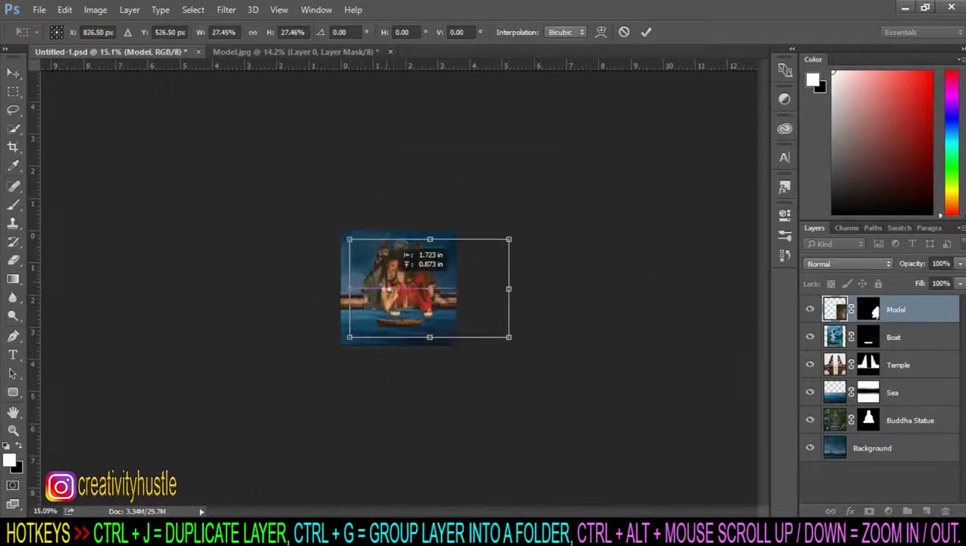
scroll(410, 258, up, 5)
mouse_move(296, 243)
mouse_down()
mouse_move(264, 220)
mouse_move(309, 287)
mouse_up()
key(Return)
scroll(475, 436, up, 2)
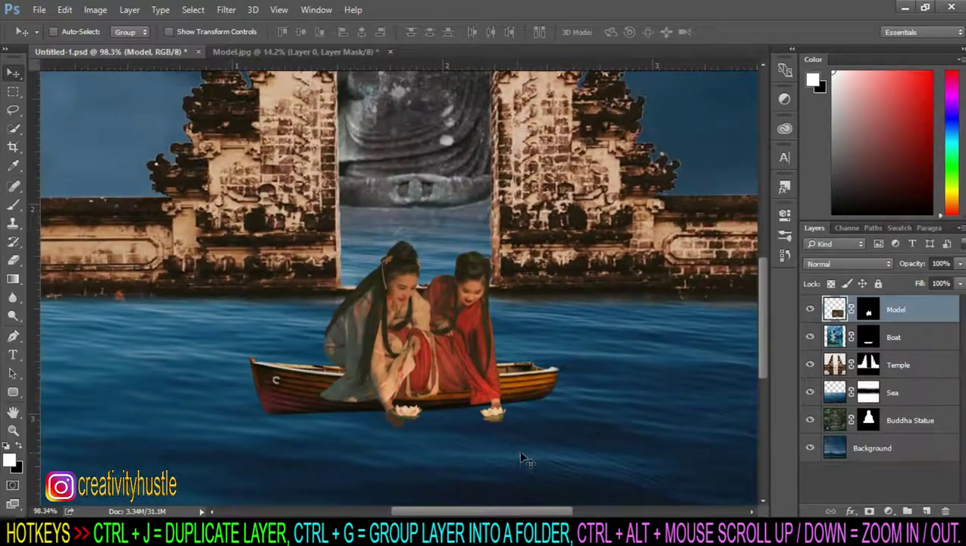
key(ctrl+t)
key(Return)
Step: Enlarge the Boat layer
click(922, 349)
key(ctrl+t)
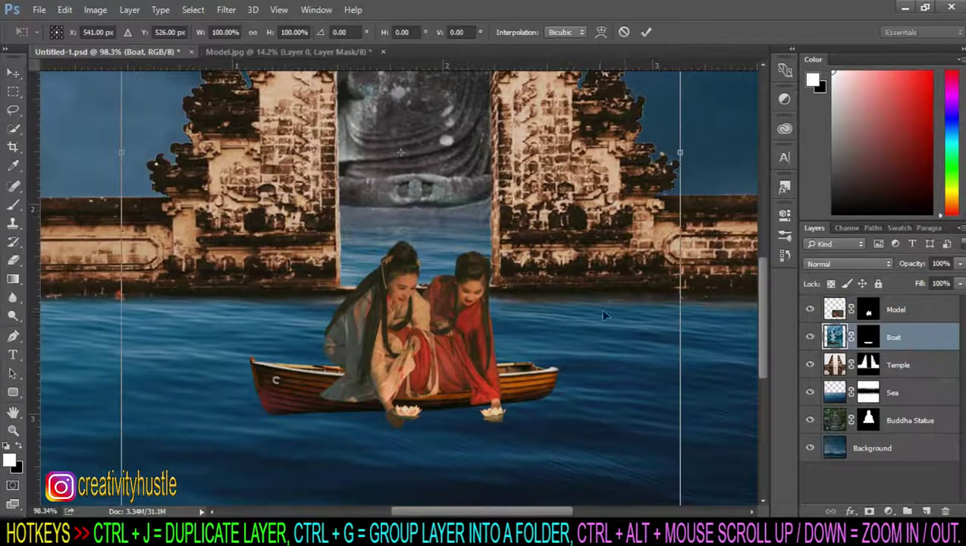
scroll(606, 314, down, 3)
drag(690, 334, 728, 359)
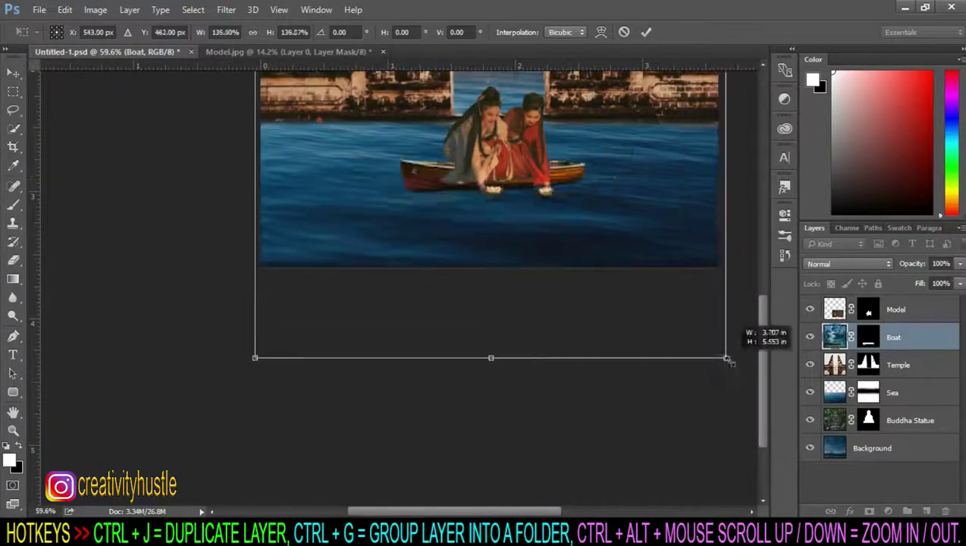
key(Return)
Step: Reposition the women so they sit inside the enlarged boat
click(892, 313)
scroll(447, 431, up, 2)
scroll(447, 431, up, 2)
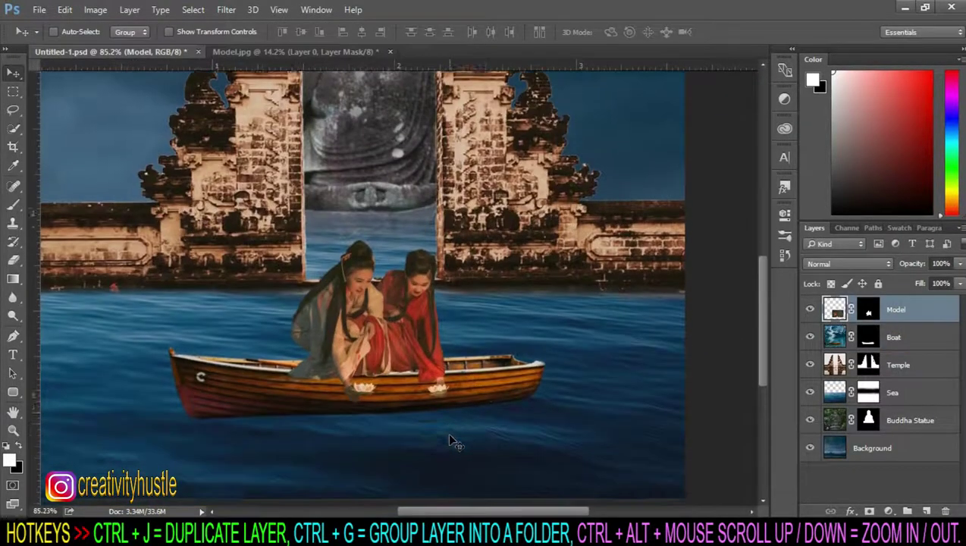
scroll(447, 431, up, 1)
key(ctrl+t)
mouse_move(388, 282)
mouse_down()
mouse_move(390, 298)
mouse_move(455, 330)
mouse_up()
key(Return)
Step: Shrink the Model and Boat layers together as one unit
key(ctrl+0)
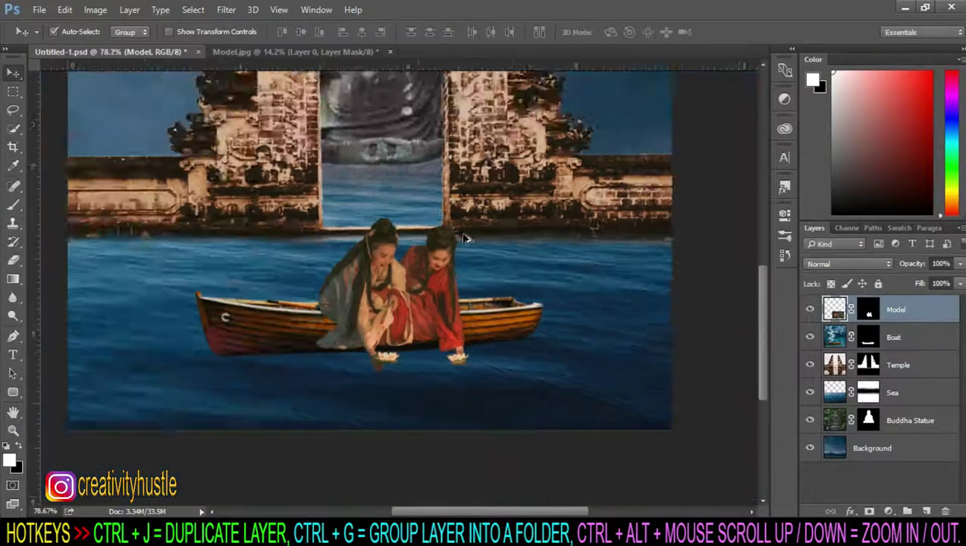
scroll(464, 237, down, 3)
ctrl+click(893, 336)
key(ctrl+t)
mouse_move(574, 493)
mouse_down()
mouse_move(570, 477)
mouse_move(478, 424)
mouse_up()
scroll(524, 443, up, 2)
key(Return)
key(ctrl+t)
key(Return)
Step: Target the Model layer's mask
scroll(466, 444, up, 3)
scroll(467, 443, down, 2)
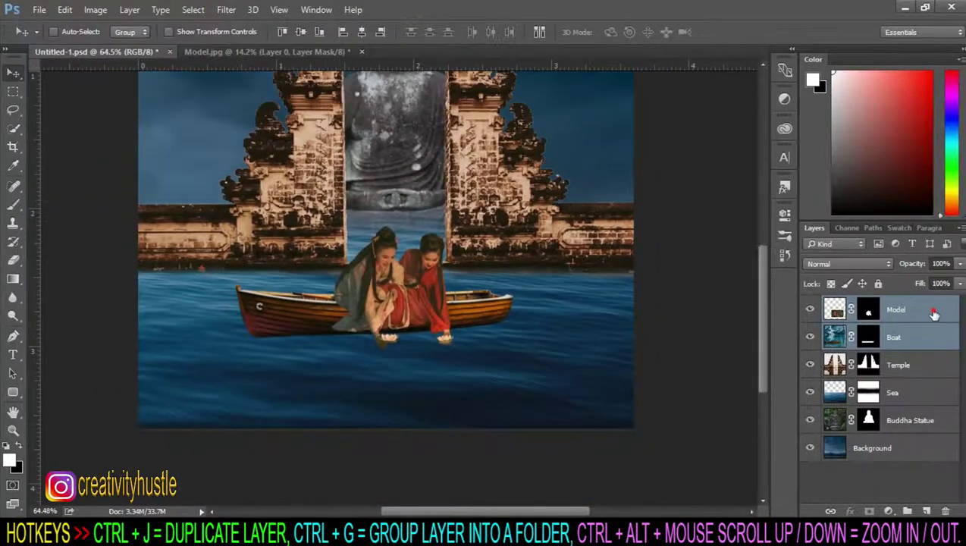
click(934, 313)
scroll(410, 281, up, 3)
Step: Apply the Model layer's original mask permanently to the women
scroll(403, 161, up, 2)
key(b)
scroll(584, 280, down, 2)
scroll(584, 280, down, 2)
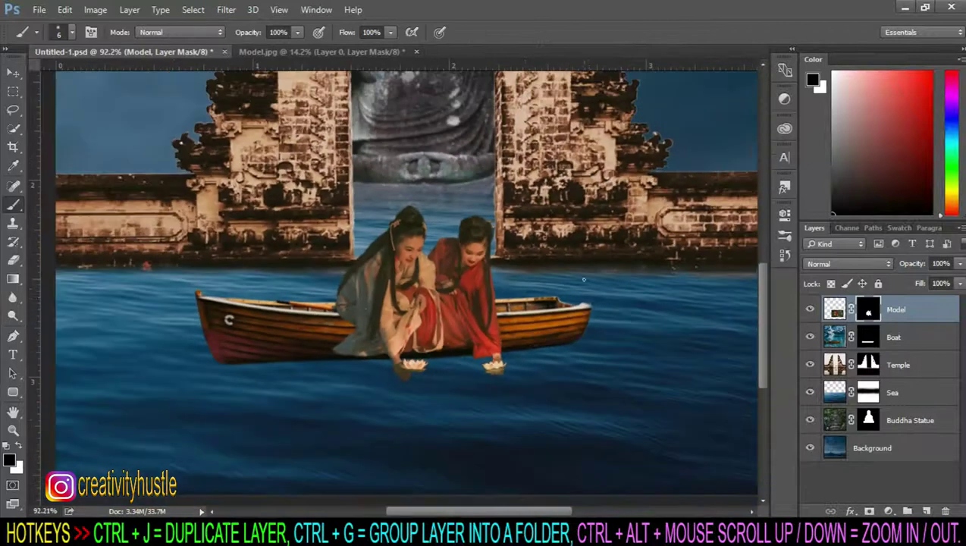
scroll(486, 334, up, 4)
scroll(874, 309, down, 2)
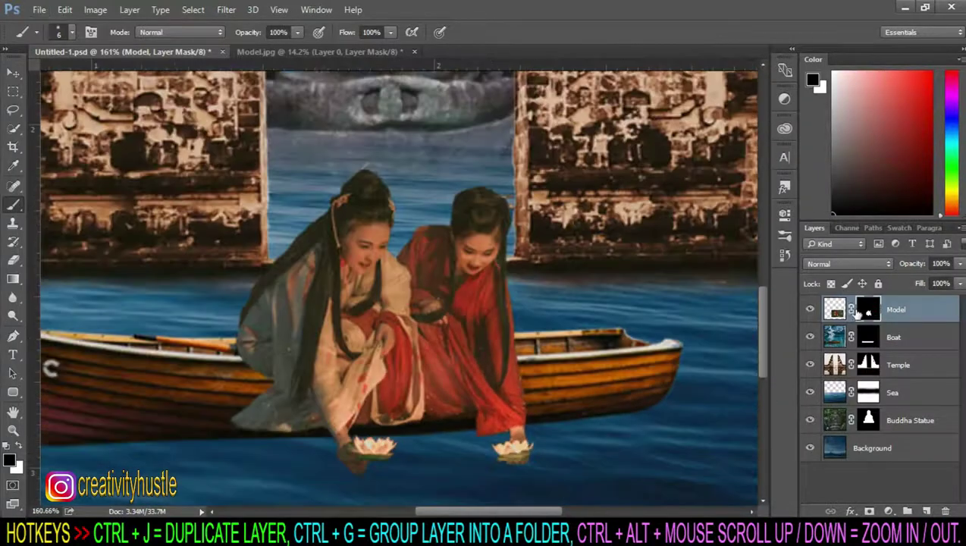
right_click(867, 313)
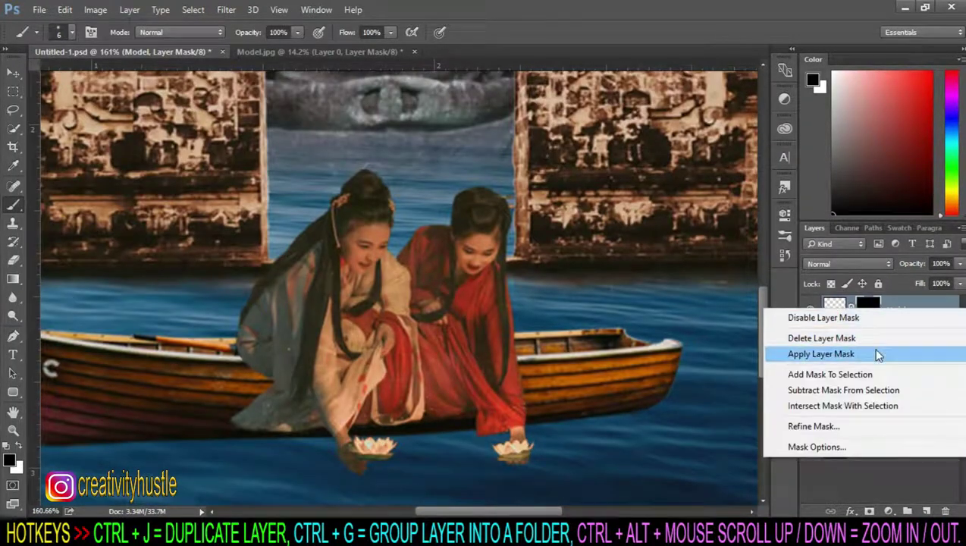
click(877, 354)
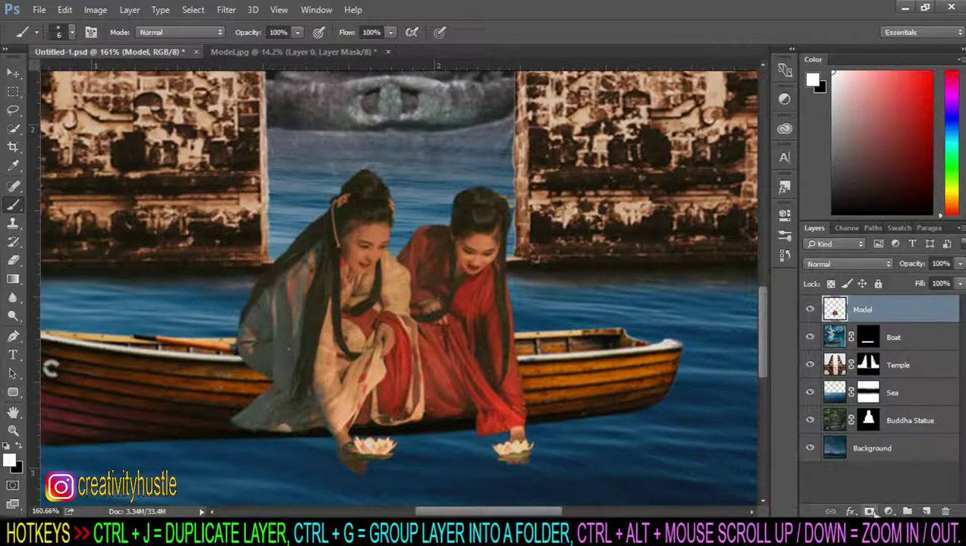
Step: Give the Model layer a fresh blank mask and switch to the Quick Selection tool
click(871, 512)
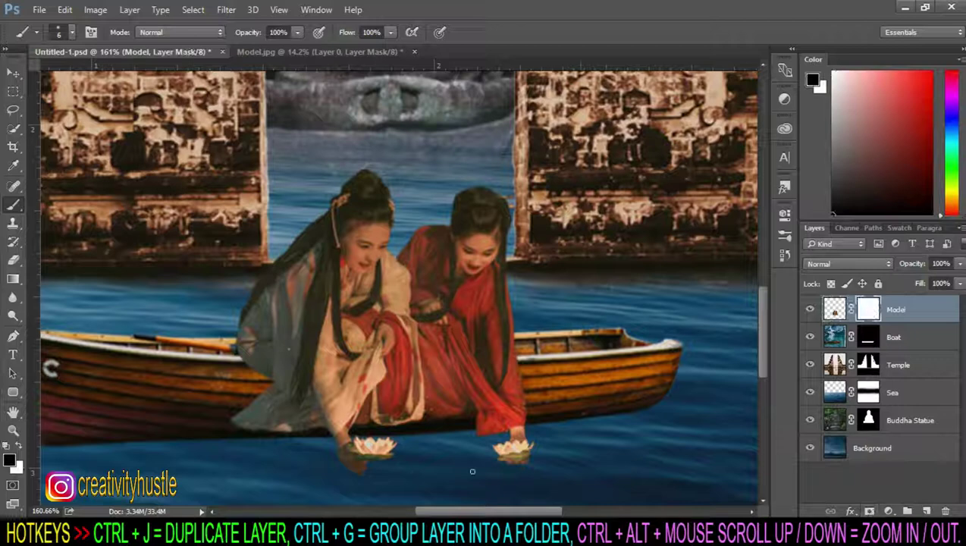
scroll(313, 443, up, 3)
scroll(305, 435, up, 1)
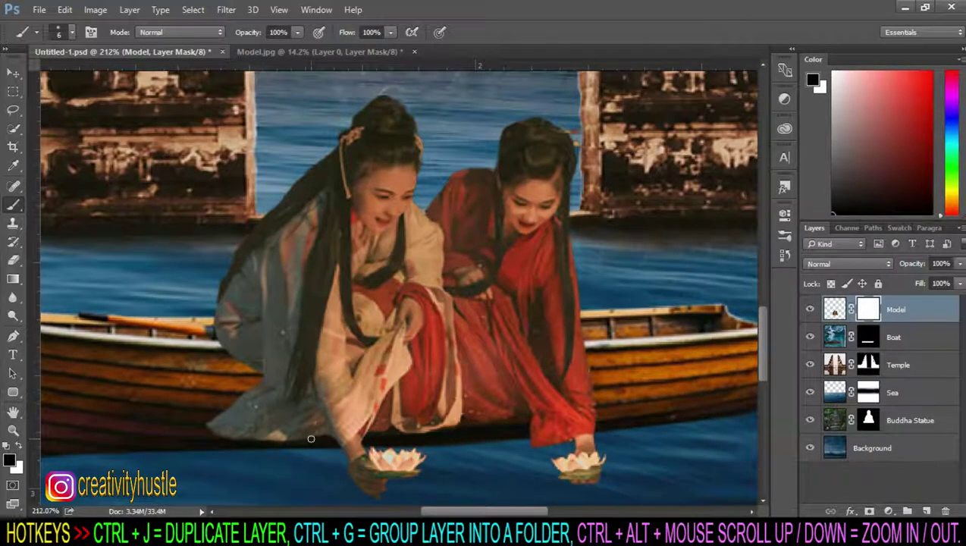
right_click(22, 206)
click(65, 206)
scroll(254, 408, up, 3)
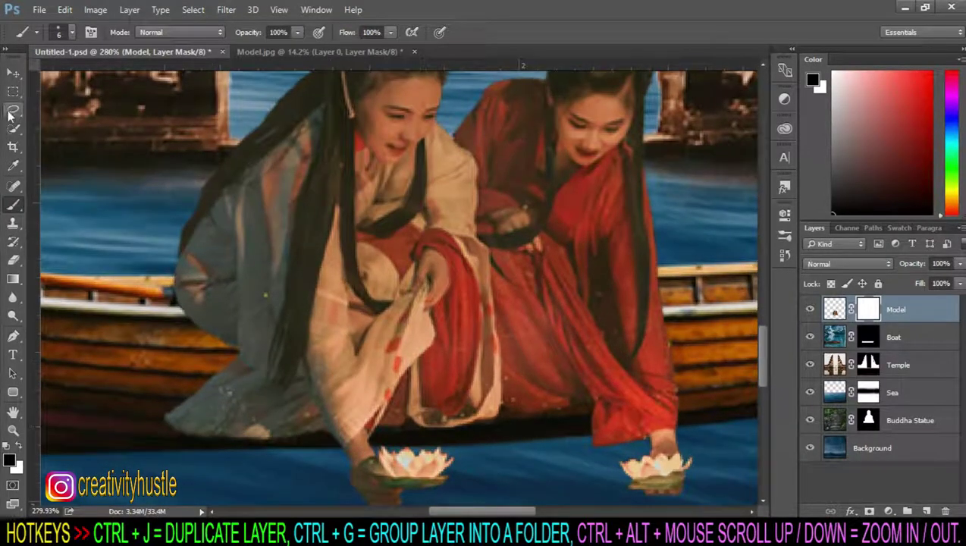
click(13, 127)
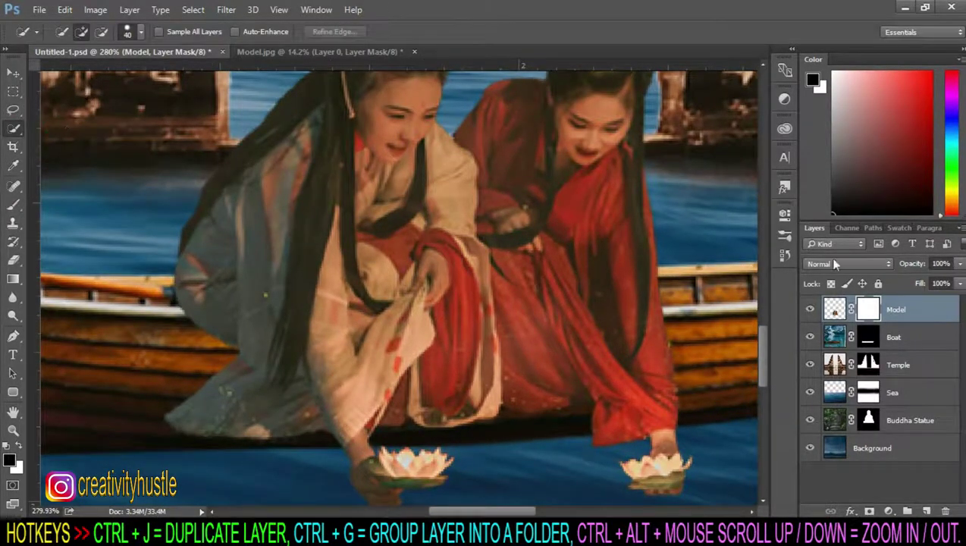
Step: Quick-select the women's lower sleeves and garments on the Model layer pixels
click(834, 310)
drag(248, 334, 312, 424)
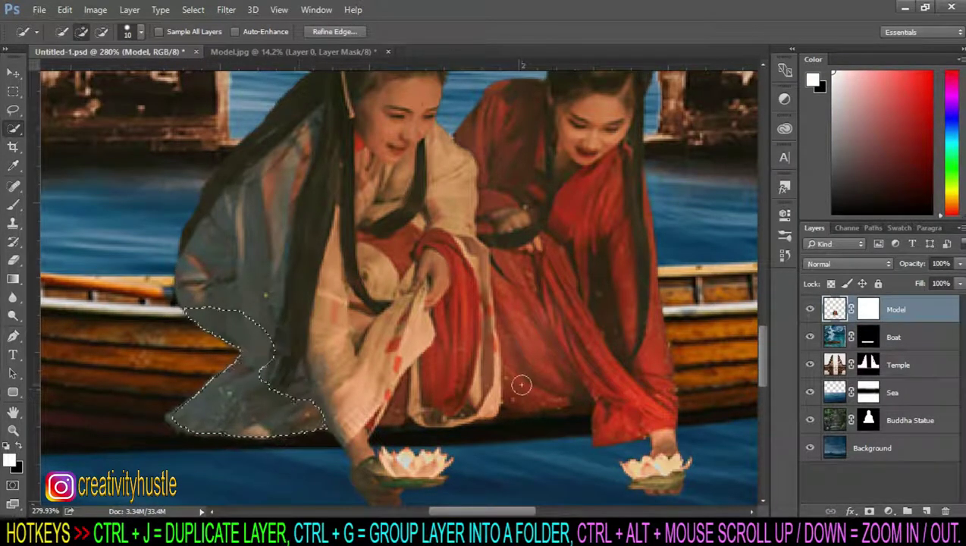
drag(516, 383, 608, 441)
scroll(643, 431, down, 1)
scroll(411, 445, up, 2)
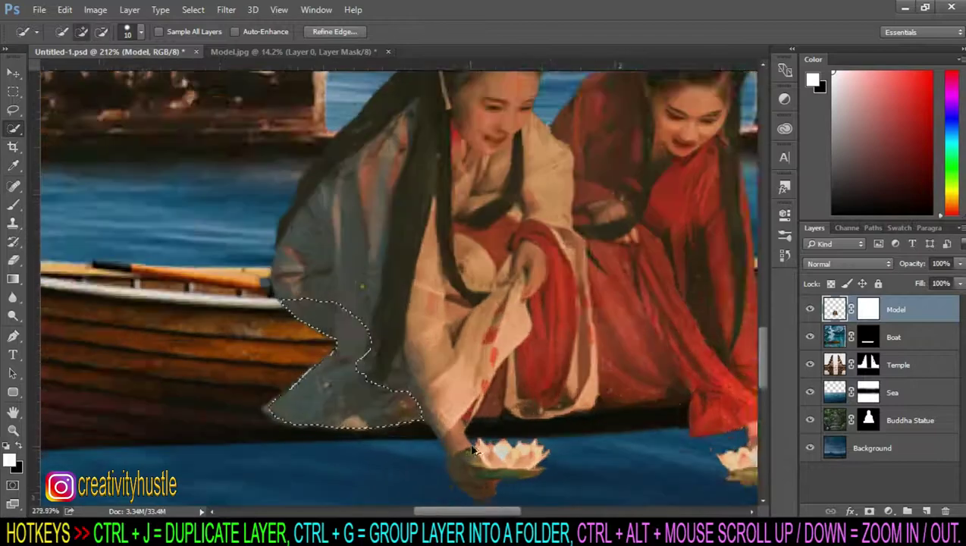
scroll(410, 445, up, 2)
mouse_move(518, 334)
mouse_down()
mouse_move(546, 424)
mouse_move(567, 329)
mouse_up()
scroll(567, 329, down, 3)
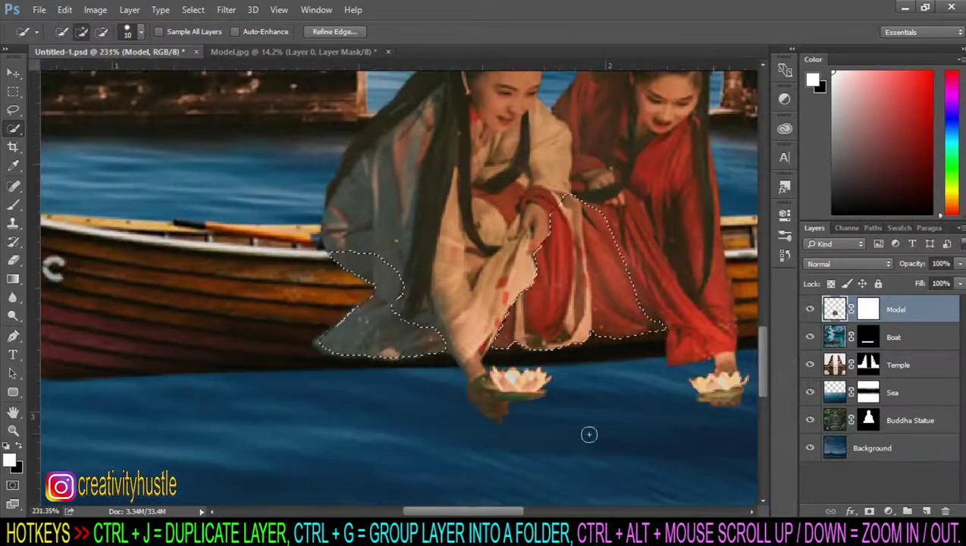
scroll(586, 434, up, 3)
scroll(394, 316, down, 3)
scroll(357, 264, up, 3)
scroll(356, 264, down, 3)
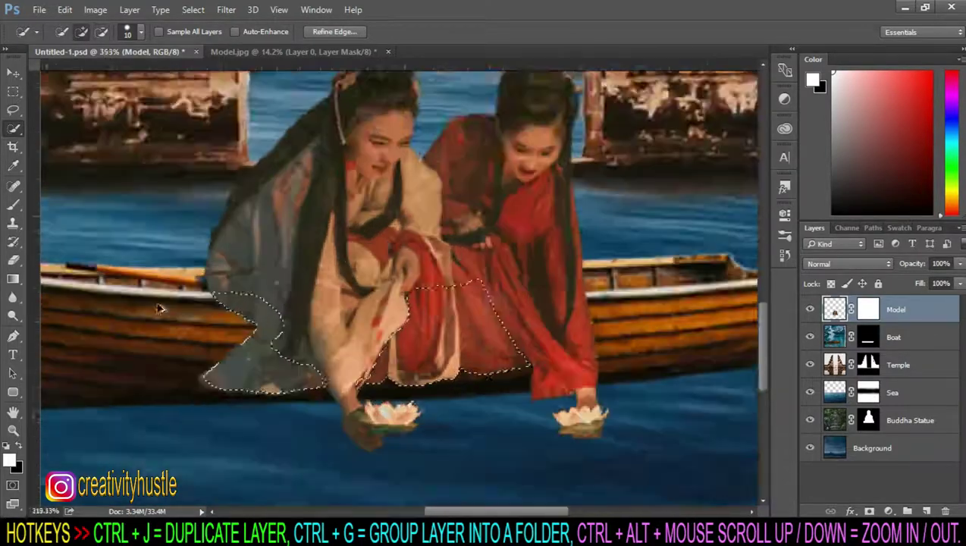
scroll(356, 264, up, 1)
drag(425, 334, 380, 386)
scroll(372, 402, up, 3)
scroll(371, 402, down, 3)
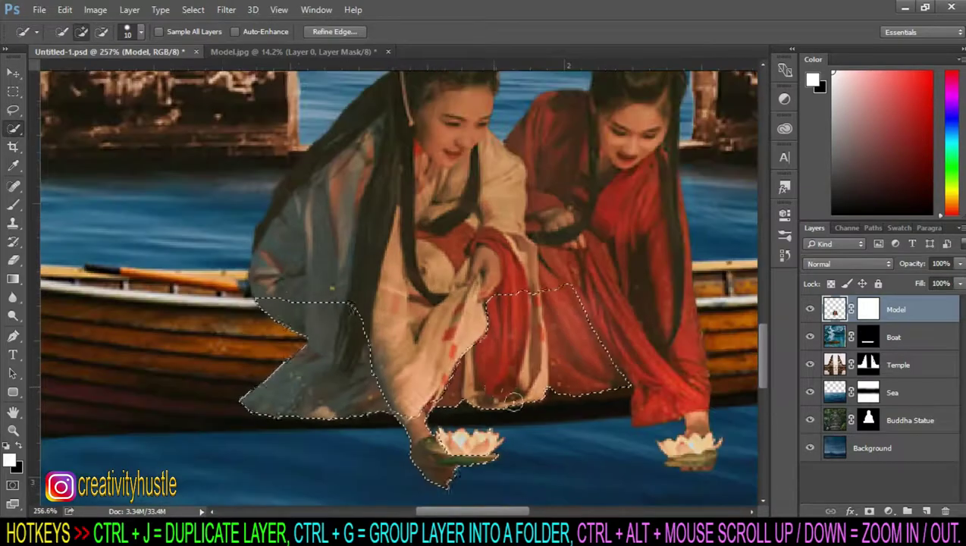
scroll(722, 411, up, 2)
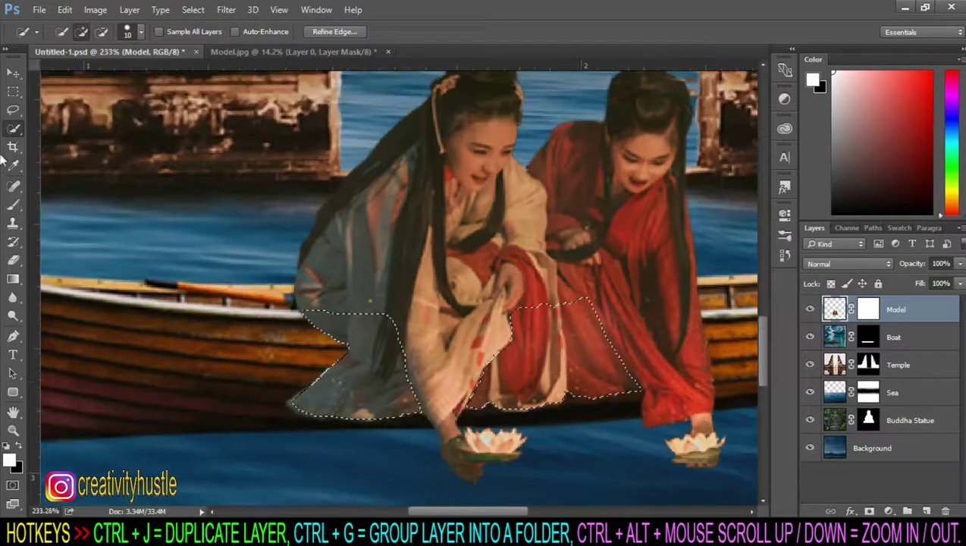
Step: Paint black on the Model mask inside the hull-shaped selection to hide the robes, then deselect
click(16, 204)
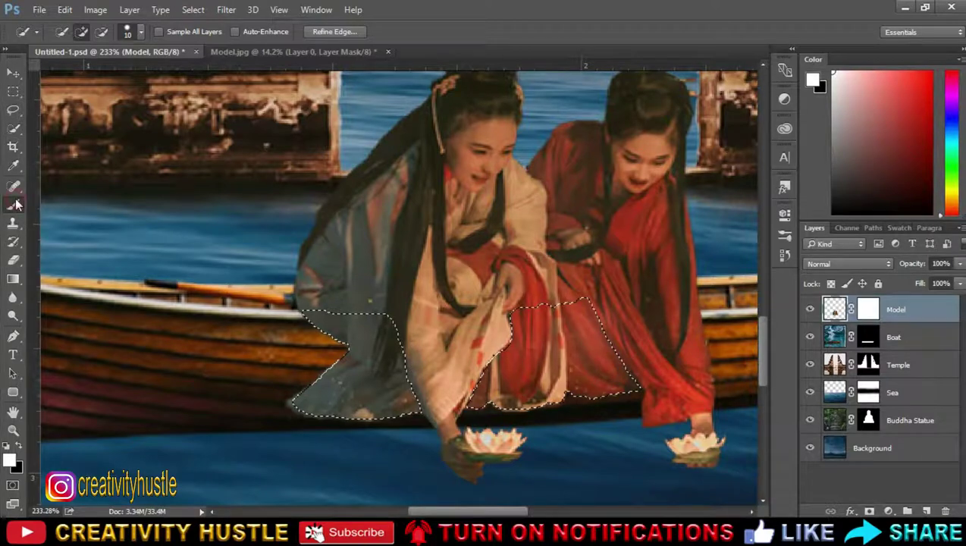
click(72, 200)
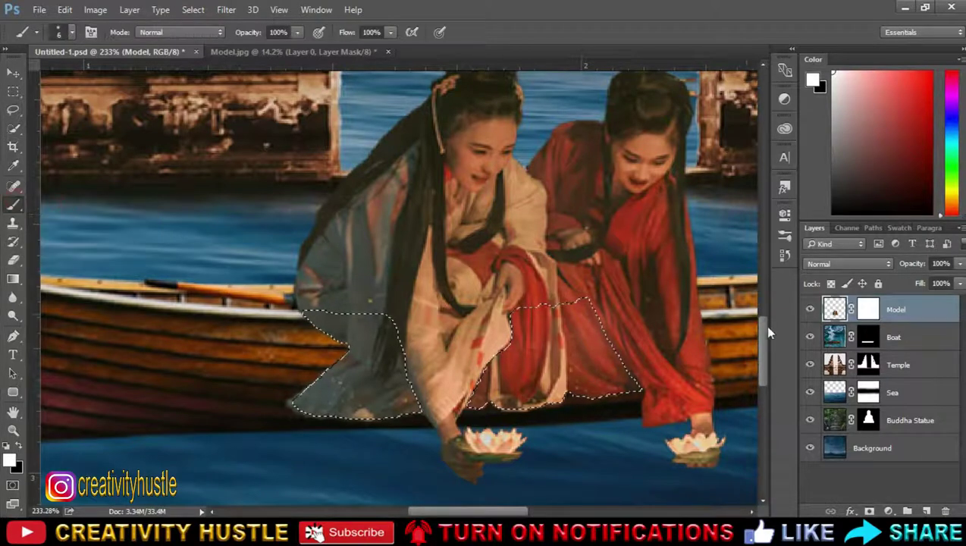
click(871, 309)
key(x)
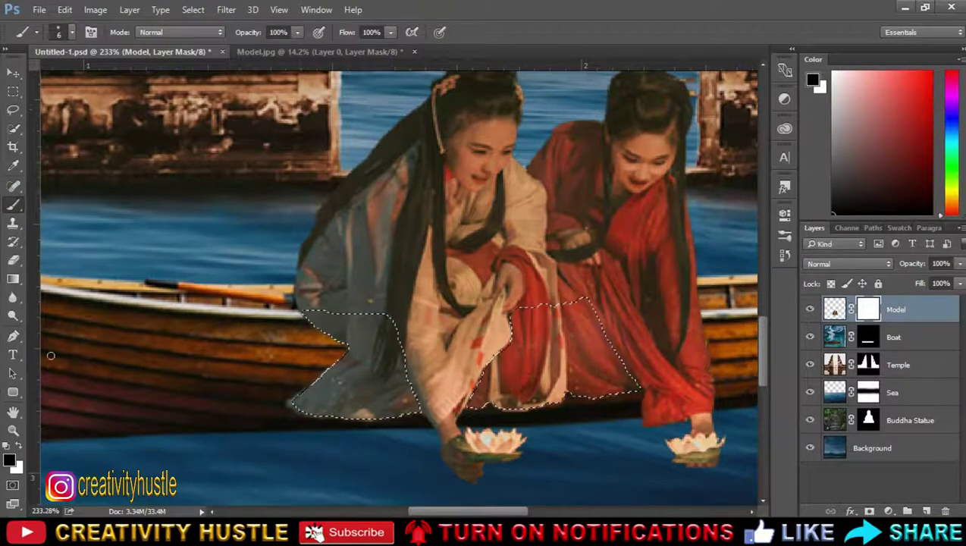
drag(372, 319, 409, 409)
drag(523, 311, 629, 387)
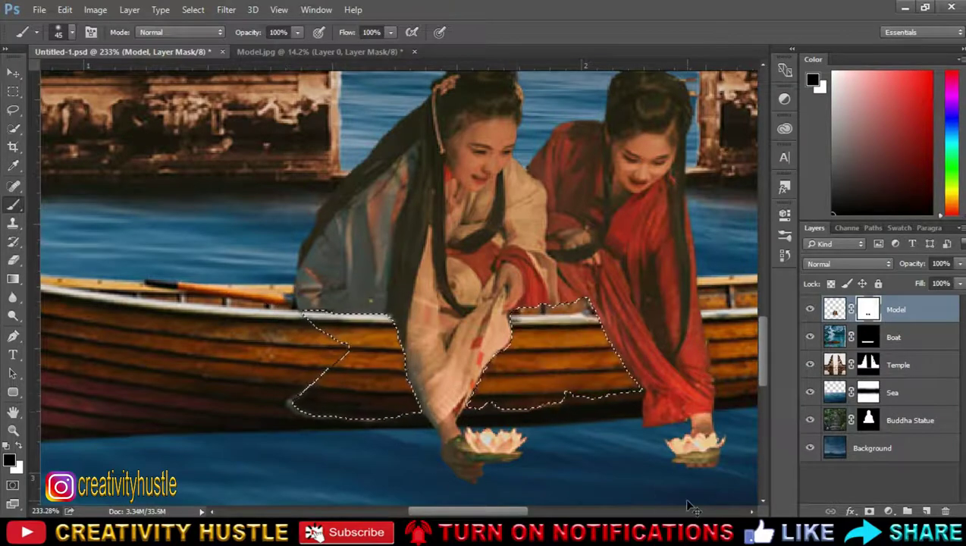
key(ctrl+d)
Step: Hide robe fabric over the boat's top rim and restore the hair strand hanging over it
scroll(688, 507, up, 2)
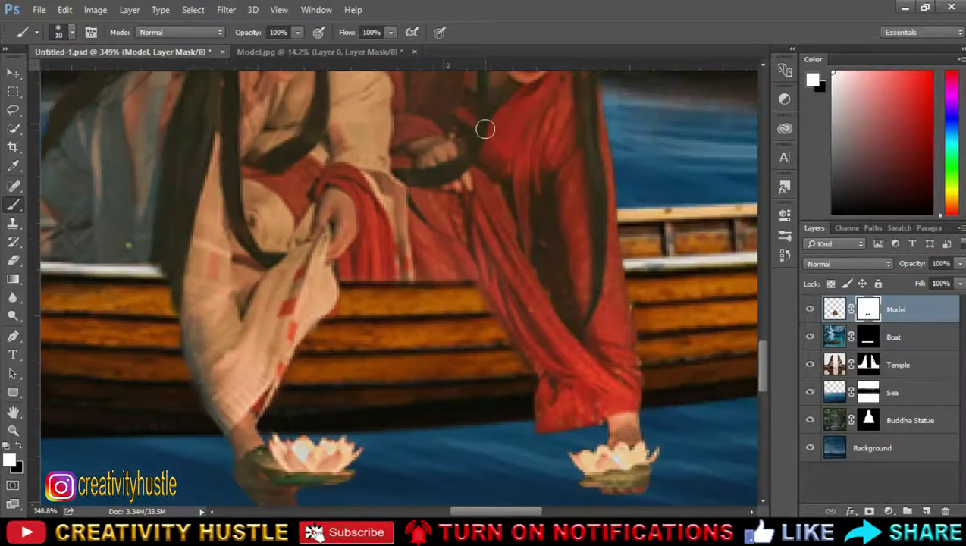
scroll(104, 431, up, 2)
key(x)
drag(301, 267, 459, 283)
scroll(478, 245, down, 10)
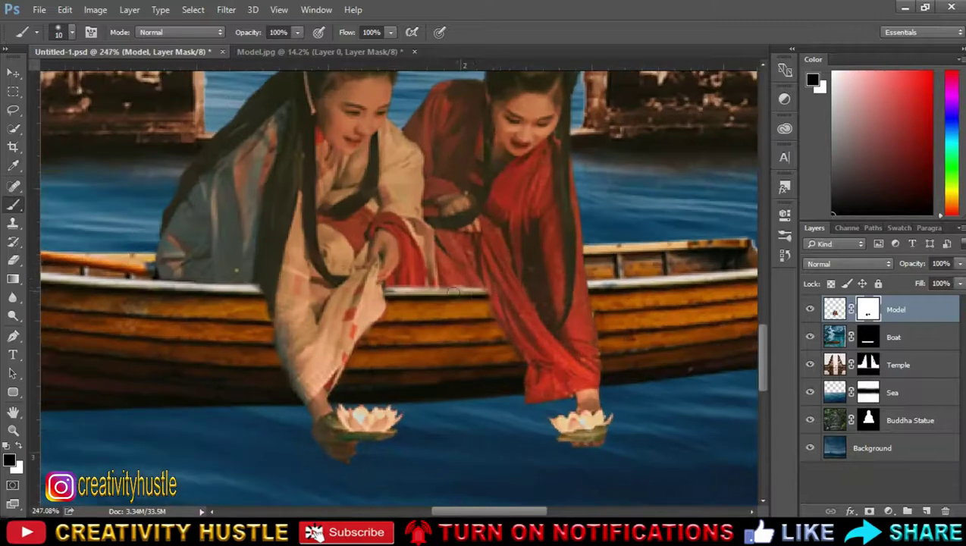
scroll(260, 343, up, 10)
key(x)
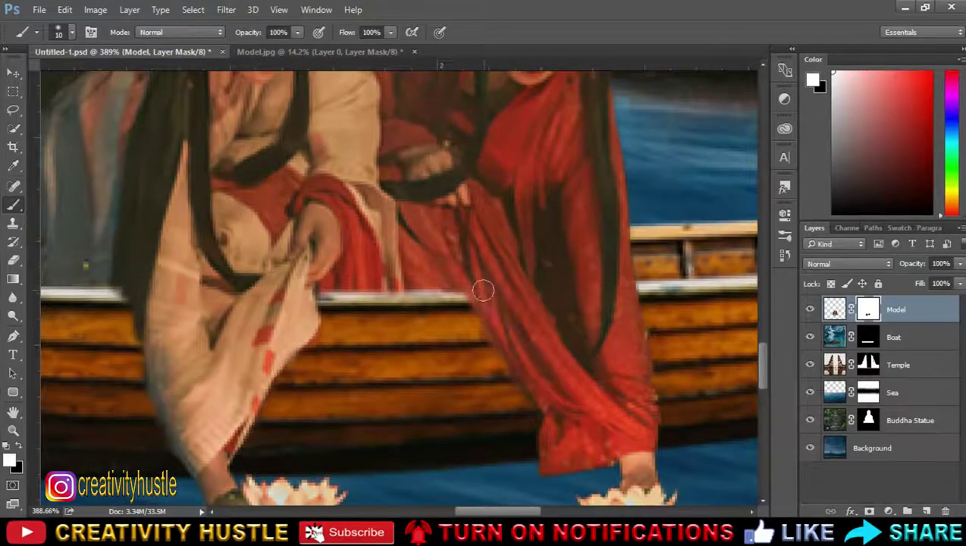
scroll(559, 326, down, 1)
scroll(313, 273, down, 1)
mouse_move(311, 261)
mouse_down()
mouse_move(327, 338)
mouse_move(314, 345)
mouse_up()
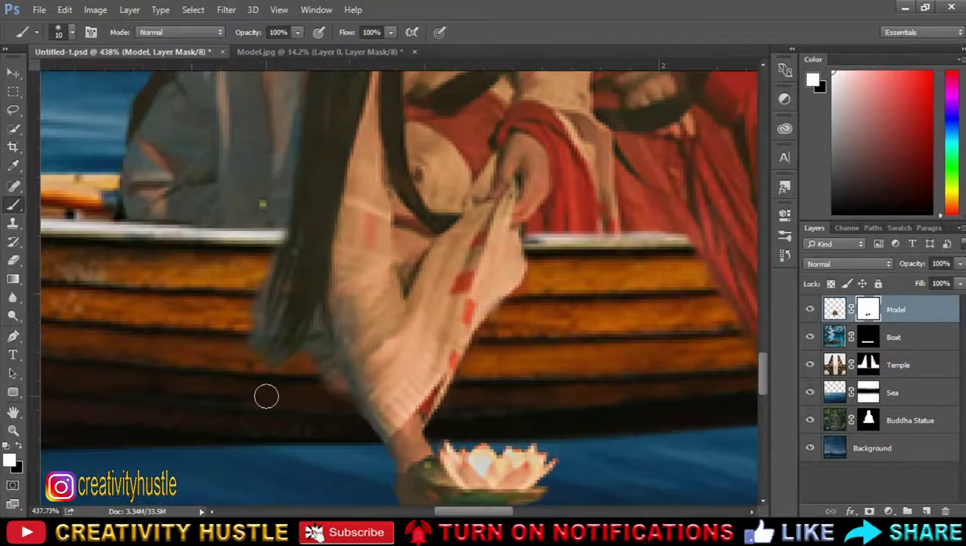
Step: Clean grey fringe and softly blend hair edges into the boat with a smaller, low-opacity brush
key(x)
key(bracketleft)
key(bracketleft)
key(bracketleft)
drag(315, 353, 345, 392)
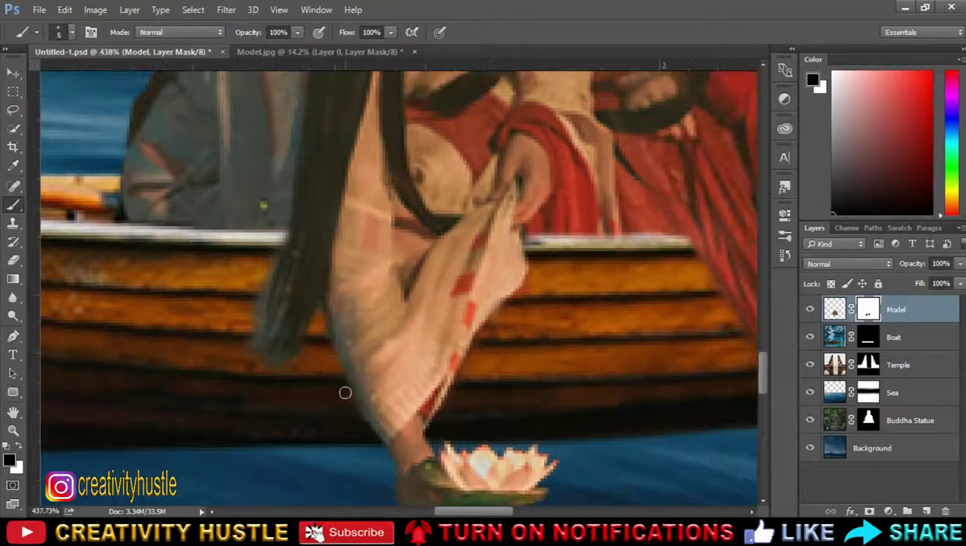
scroll(257, 341, down, 5)
key(0)
key(9)
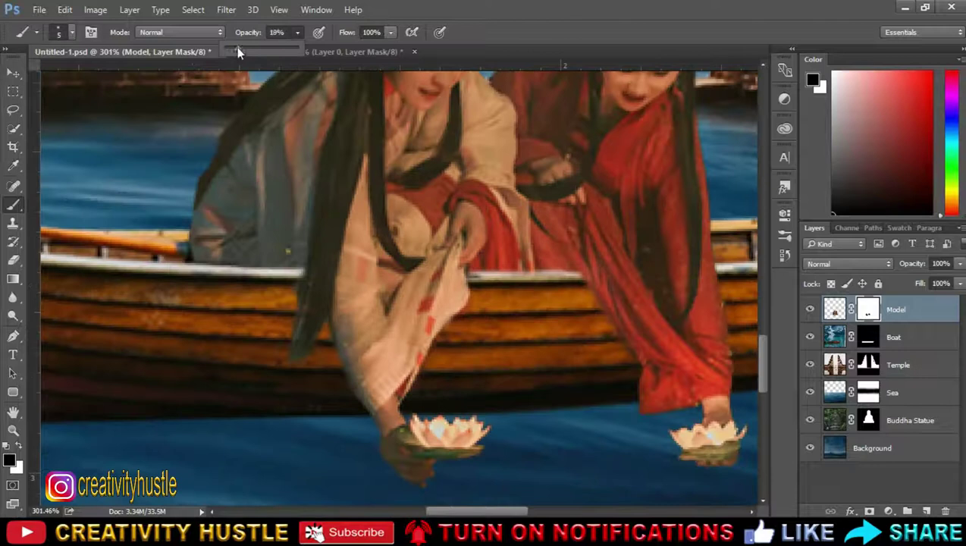
scroll(269, 275, up, 5)
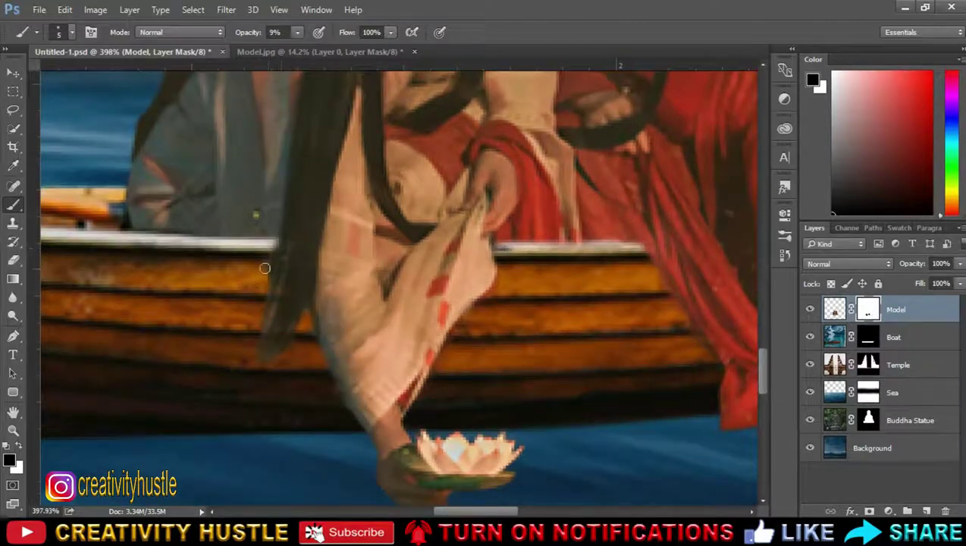
drag(240, 373, 272, 242)
scroll(338, 398, down, 4)
scroll(338, 387, up, 3)
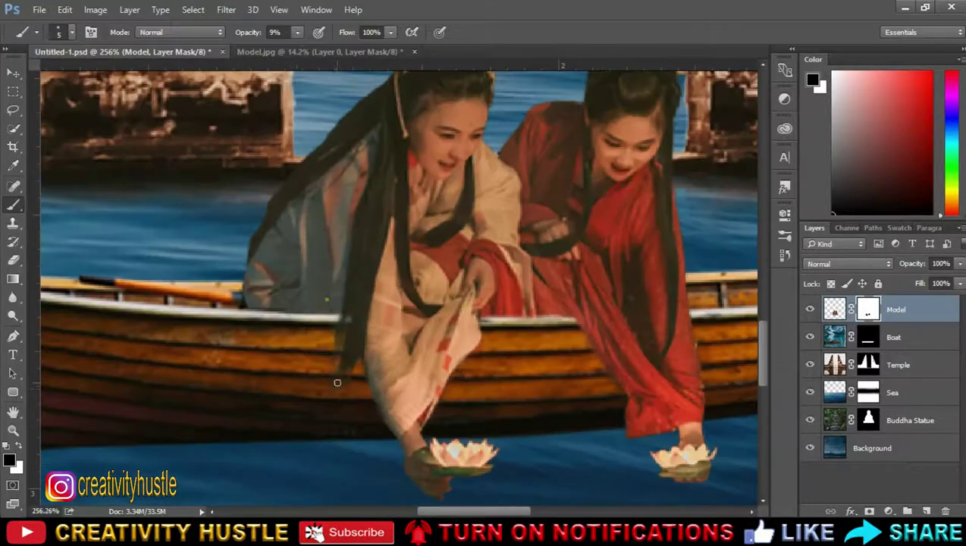
scroll(327, 363, down, 1)
scroll(334, 313, up, 2)
key(x)
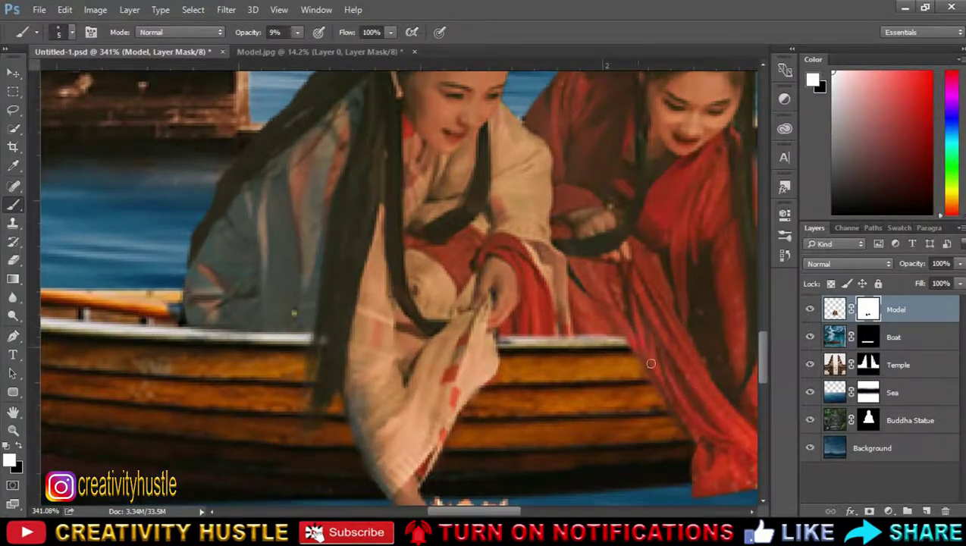
Step: Apply a transform to the Boat layer and return to the Brush tool
scroll(651, 363, down, 3)
scroll(546, 410, down, 1)
scroll(540, 423, down, 1)
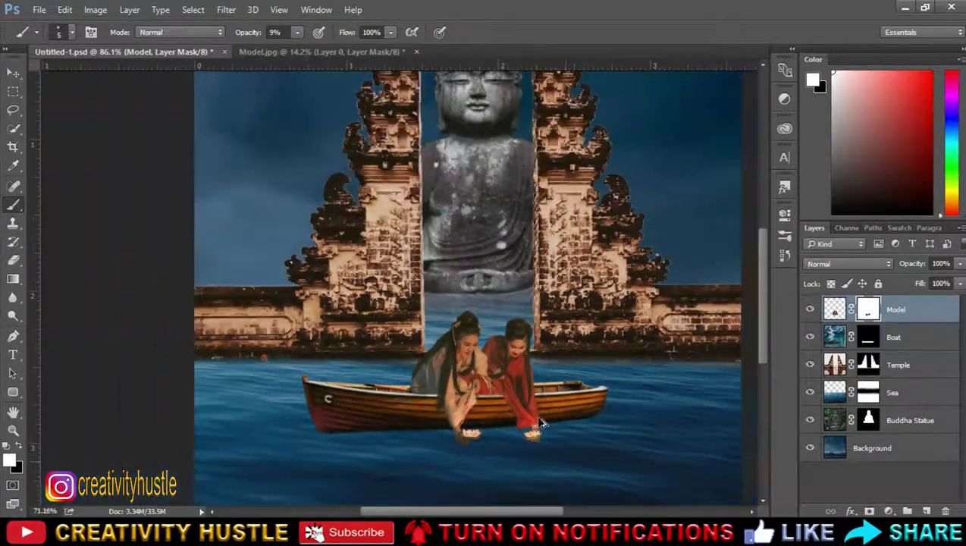
scroll(540, 423, down, 2)
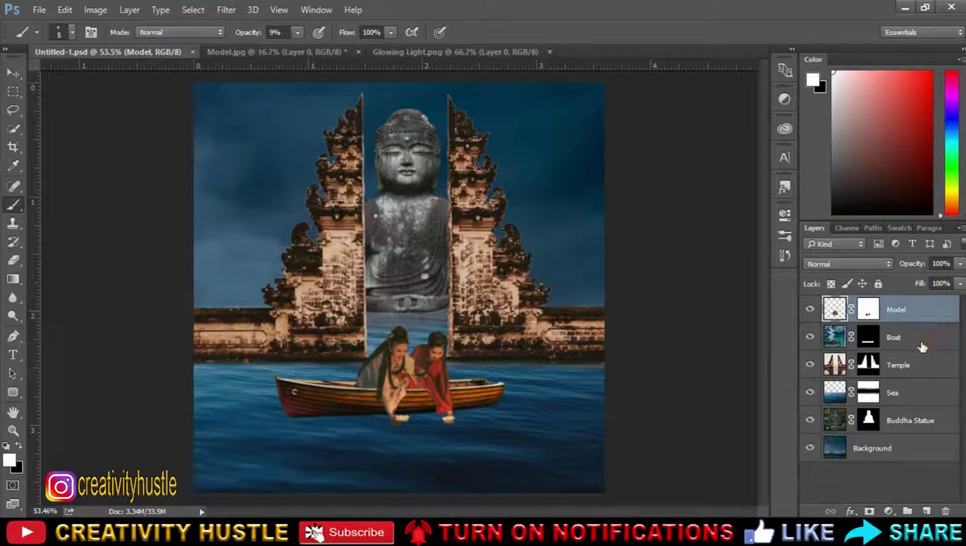
click(922, 347)
scroll(355, 401, up, 2)
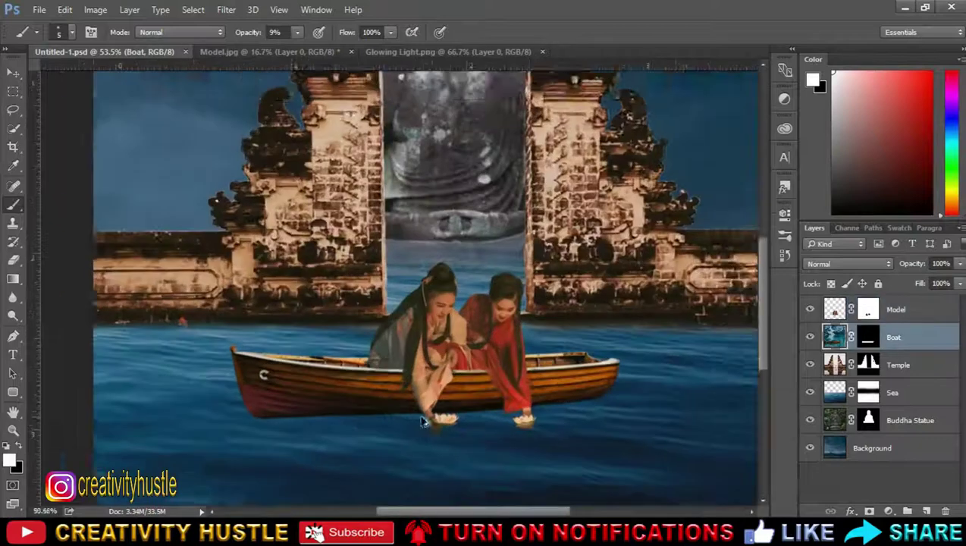
scroll(355, 402, up, 2)
key(ctrl+t)
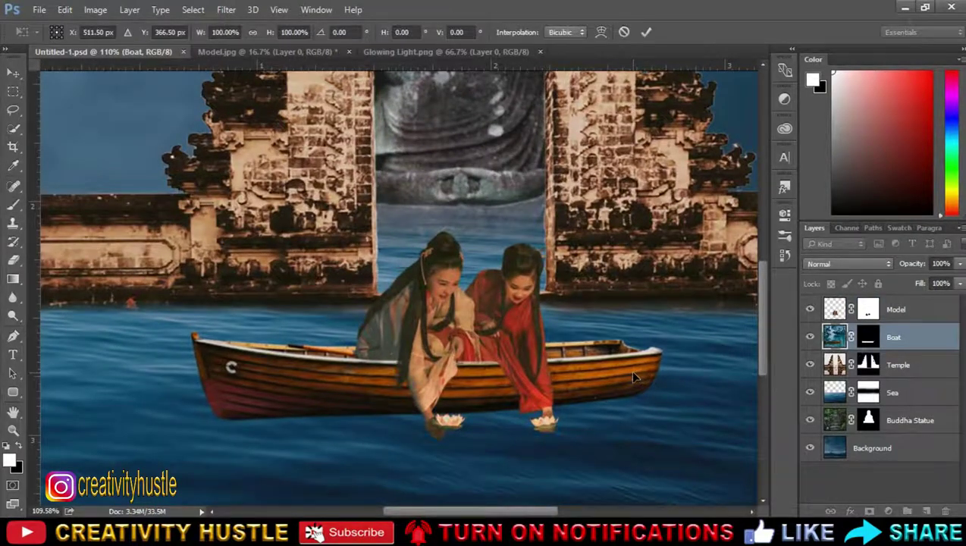
key(Return)
key(b)
scroll(443, 374, up, 3)
scroll(540, 385, down, 3)
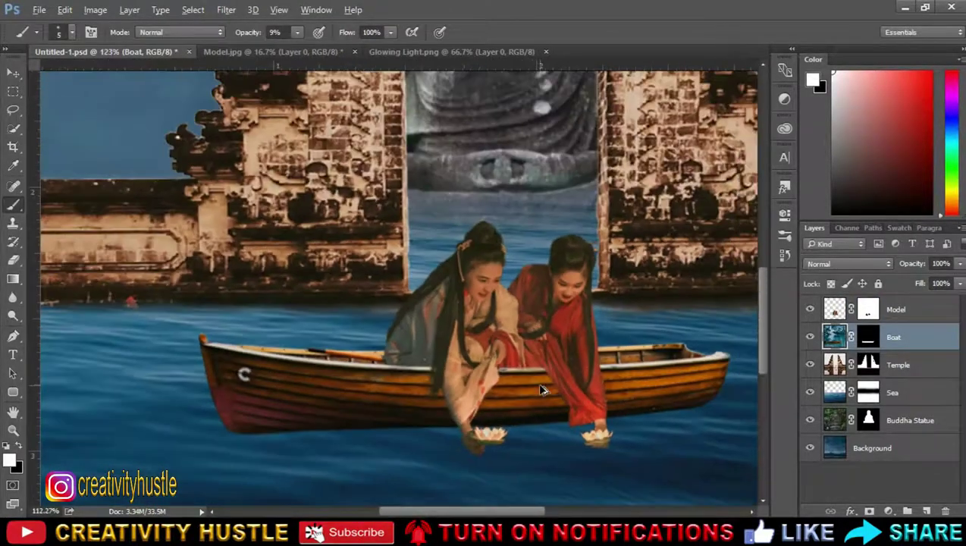
scroll(540, 386, down, 2)
scroll(540, 386, down, 2)
Step: Quick-select the left lotus lamp in Model.jpg
click(261, 50)
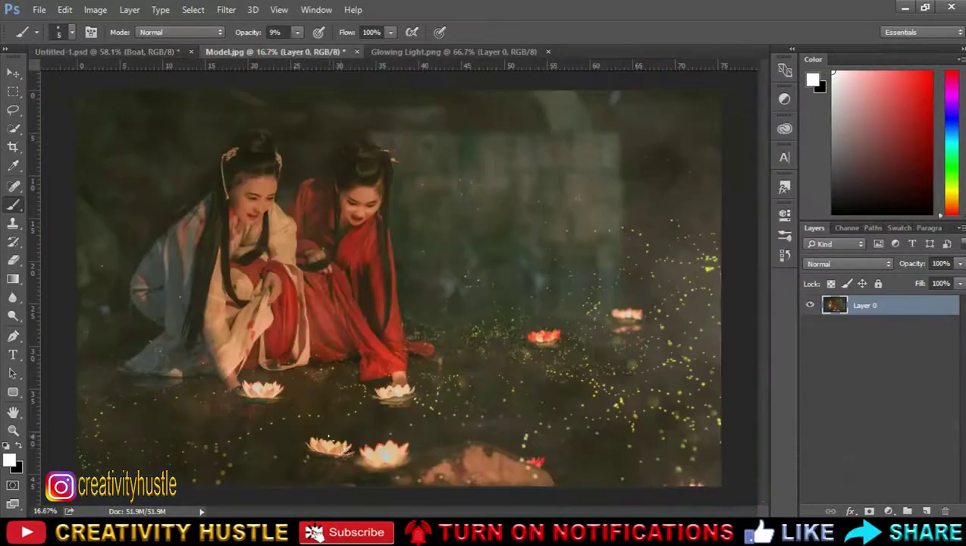
scroll(276, 401, up, 3)
scroll(276, 401, down, 2)
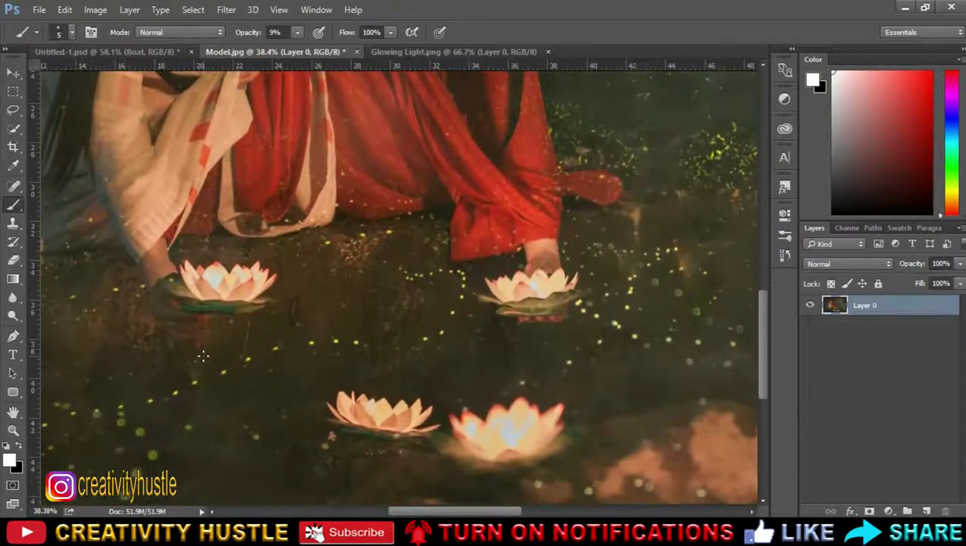
click(13, 127)
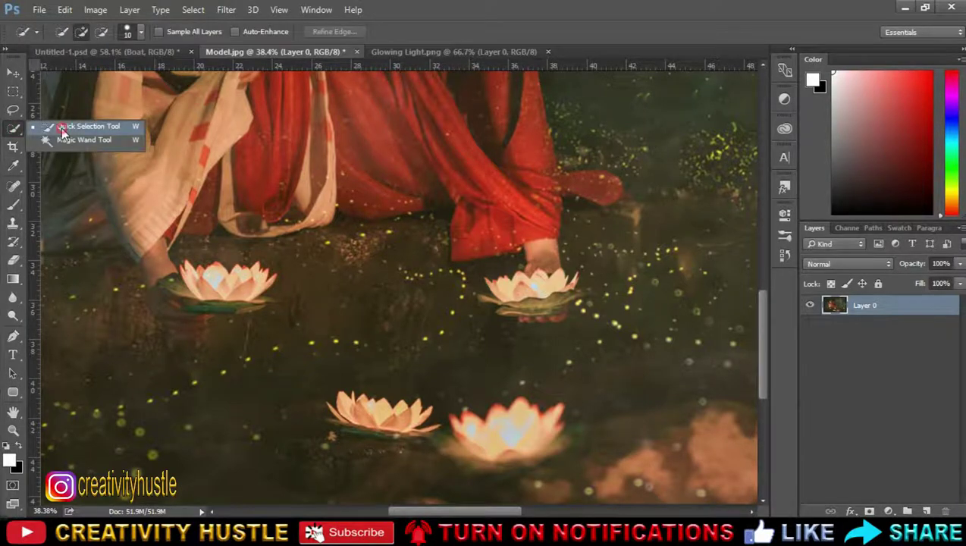
click(61, 127)
scroll(220, 285, up, 2)
mouse_move(228, 284)
mouse_down()
mouse_move(158, 289)
mouse_move(185, 274)
mouse_up()
scroll(157, 300, up, 1)
key(bracketleft)
key(bracketleft)
key(bracketleft)
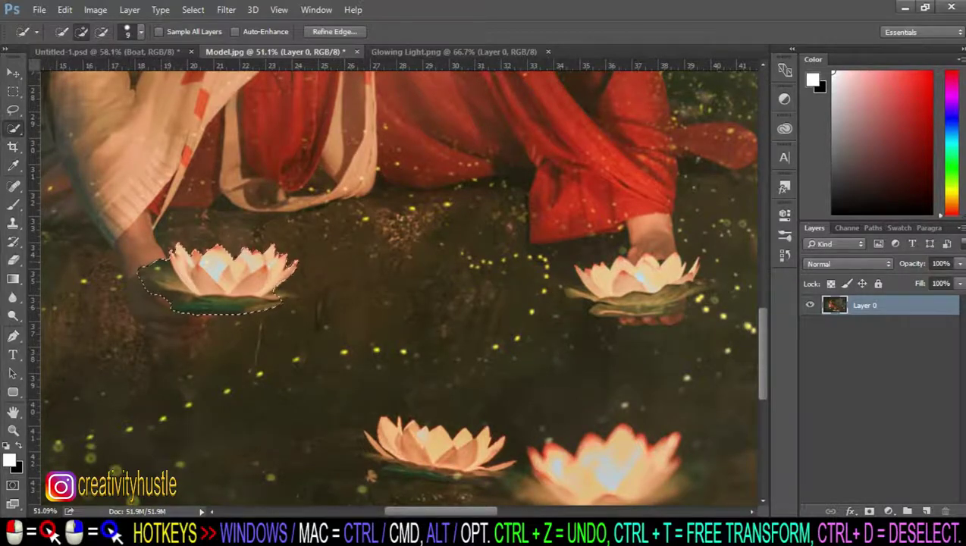
scroll(218, 292, down, 5)
scroll(218, 292, down, 2)
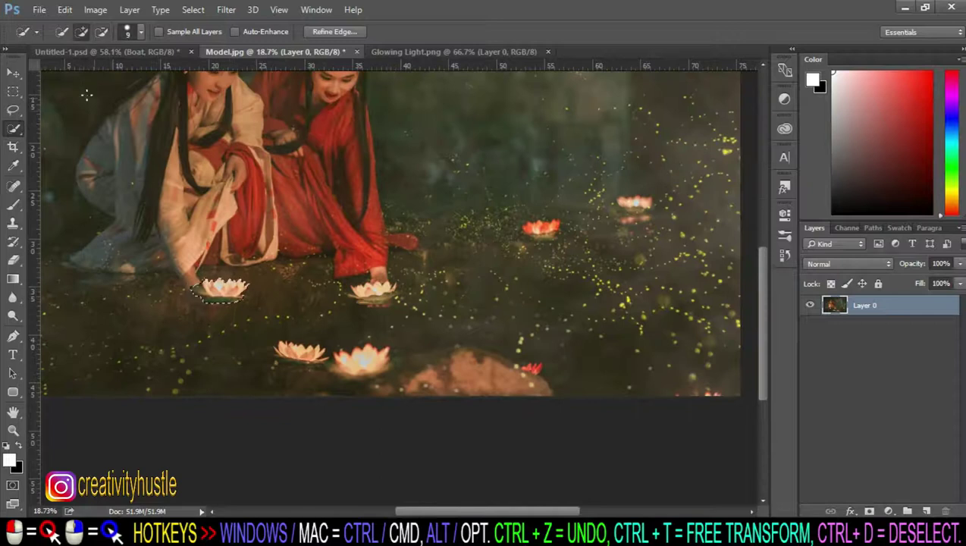
Step: Drag the selected lotus into Untitled-1 and place its layer above Model
key(v)
mouse_move(219, 291)
mouse_down()
mouse_move(155, 158)
mouse_move(444, 418)
mouse_up()
drag(445, 418, 527, 464)
scroll(747, 410, down, 3)
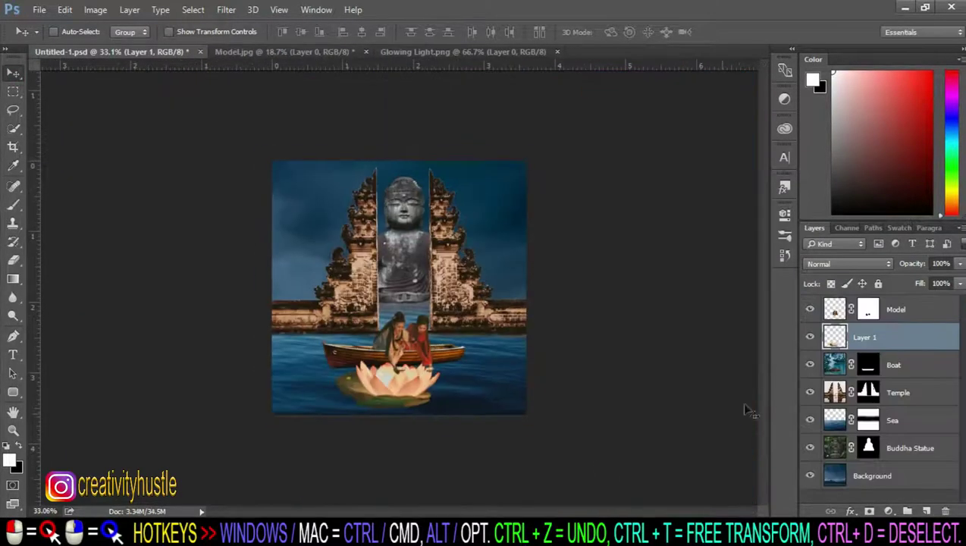
drag(906, 340, 906, 307)
Step: Name the new layer 'Lot' and scale the lotus down to lamp size
double_click(864, 310)
text(Lot)
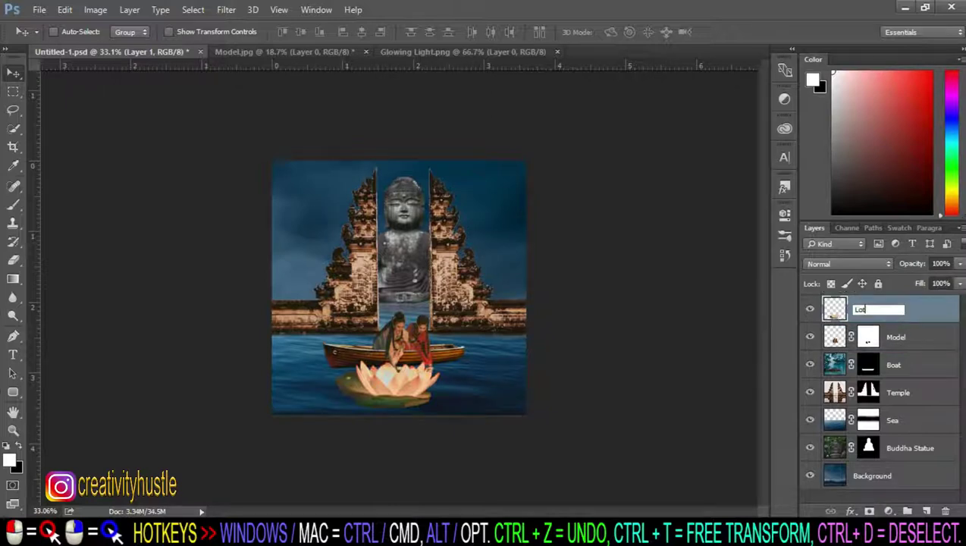
key(Return)
key(ctrl+t)
drag(439, 356, 388, 383)
key(Return)
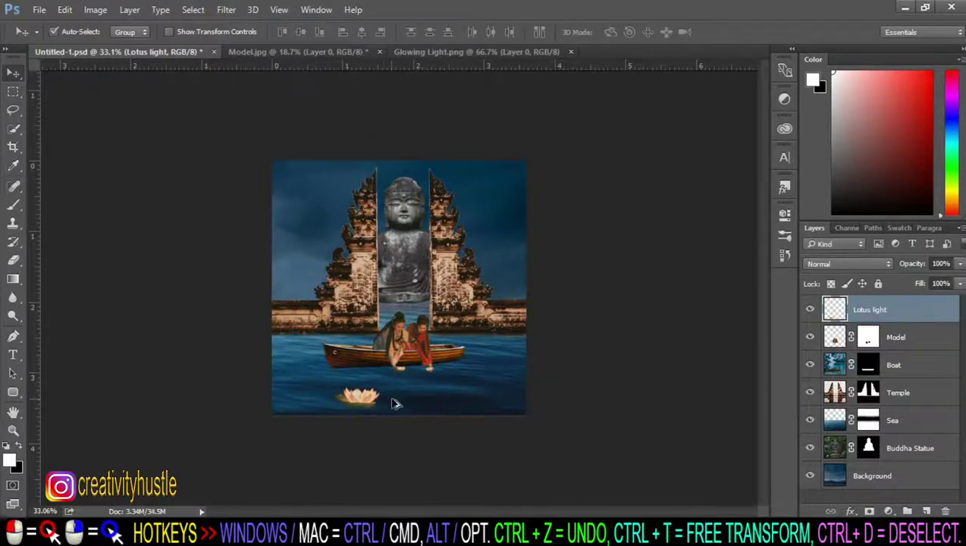
Step: Rename the layer 'Lotus lamp' and shrink the lotus further
scroll(409, 429, up, 3)
scroll(409, 429, up, 2)
double_click(876, 309)
text(Lotus lamp)
key(Return)
key(ctrl+t)
drag(363, 292, 335, 313)
key(Return)
Step: Duplicate the Lotus lamp, move the copy right across the sea, and flip it horizontally
scroll(409, 303, down, 2)
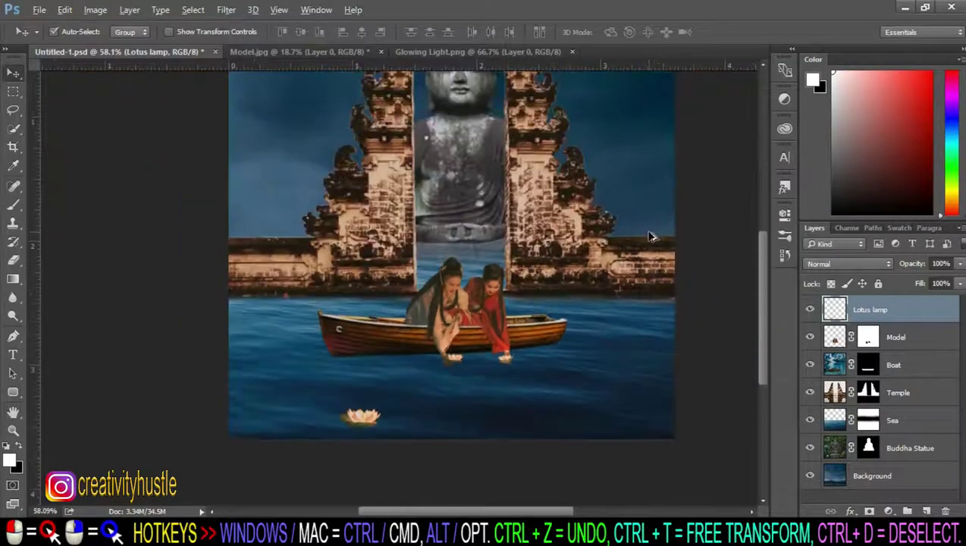
key(ctrl+j)
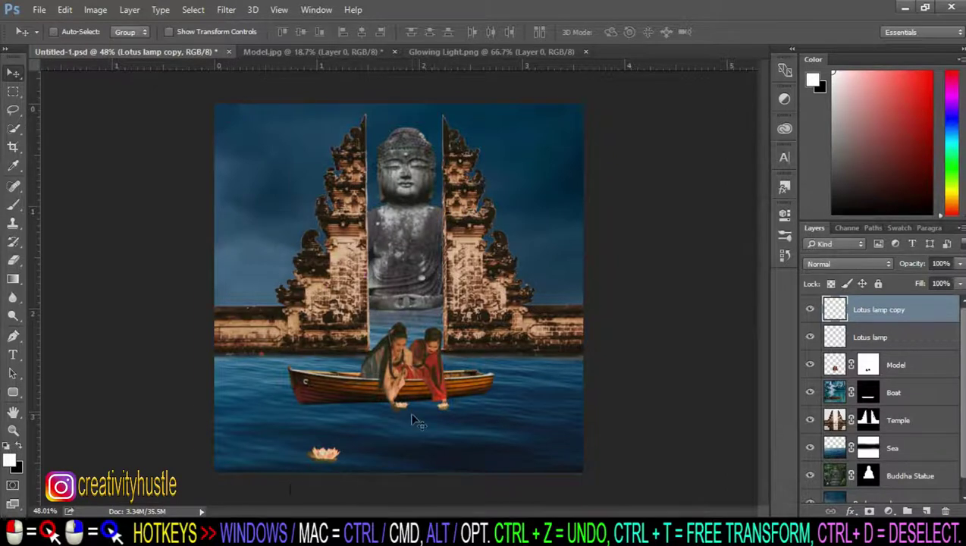
key(ctrl+t)
mouse_move(326, 453)
mouse_down()
mouse_move(488, 454)
mouse_move(547, 436)
mouse_up()
right_click(549, 435)
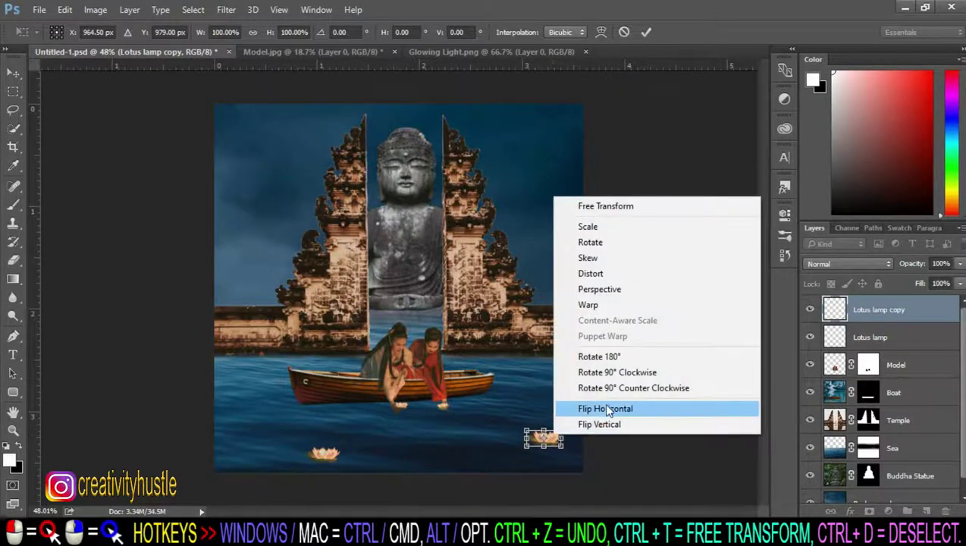
click(606, 409)
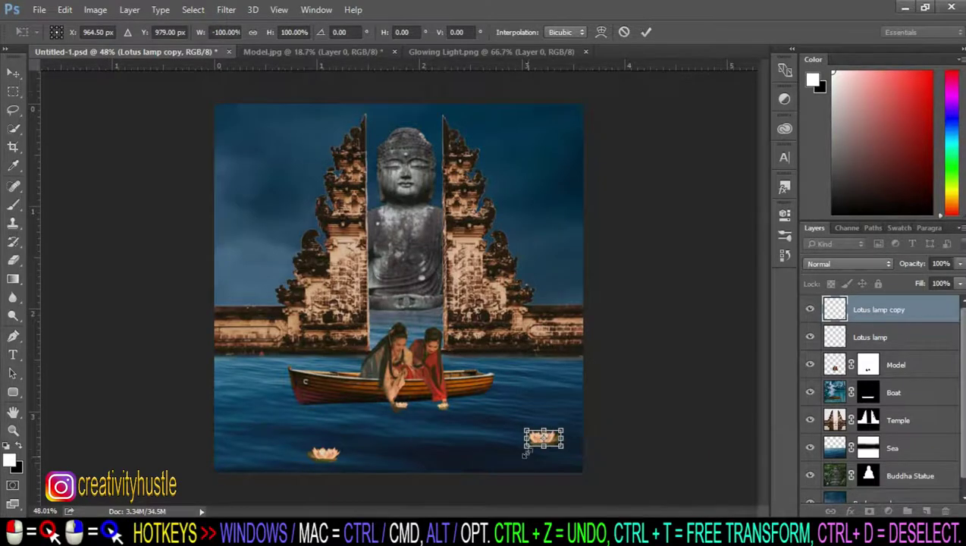
scroll(497, 412, up, 5)
key(Return)
scroll(495, 485, down, 5)
scroll(528, 449, up, 6)
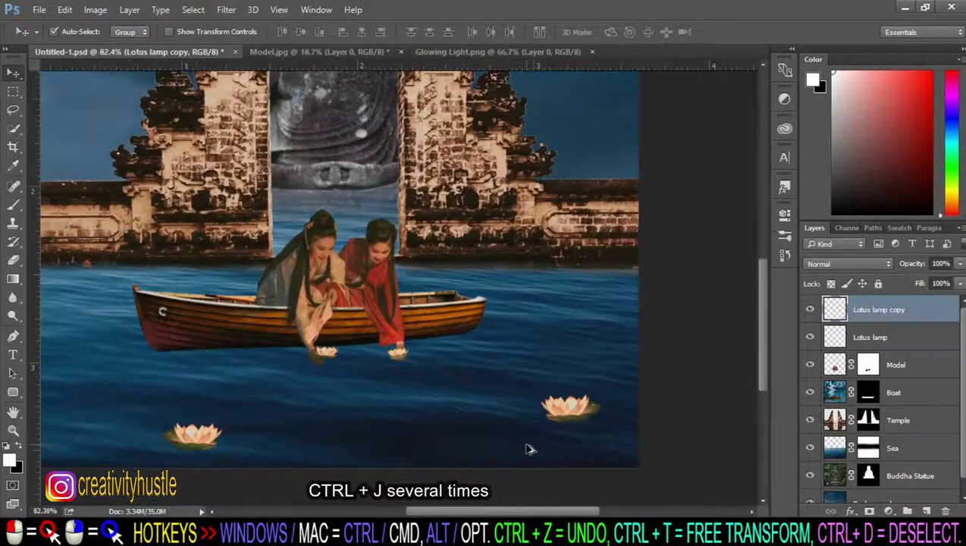
Step: Duplicate more lotus lamps and place one in the middle water
click(912, 343)
key(ctrl+j)
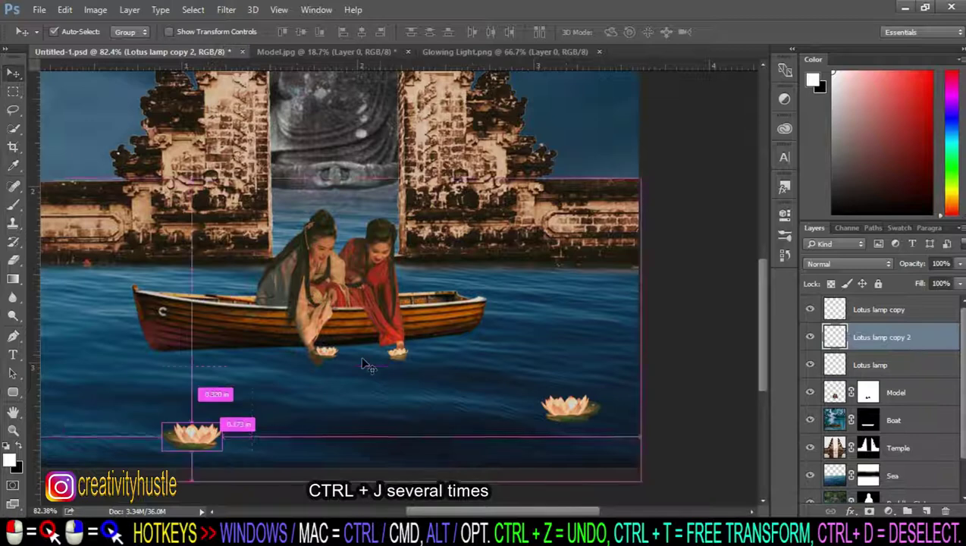
key(ctrl+t)
mouse_move(196, 436)
mouse_down()
mouse_move(366, 384)
mouse_move(107, 322)
mouse_move(612, 382)
mouse_move(517, 390)
mouse_up()
key(Return)
key(ctrl+j)
key(ctrl+j)
key(ctrl+t)
key(Return)
key(ctrl+j)
Step: Add further lotus copies on the left water and reposition one across the sea
scroll(517, 390, up, 1)
click(901, 338)
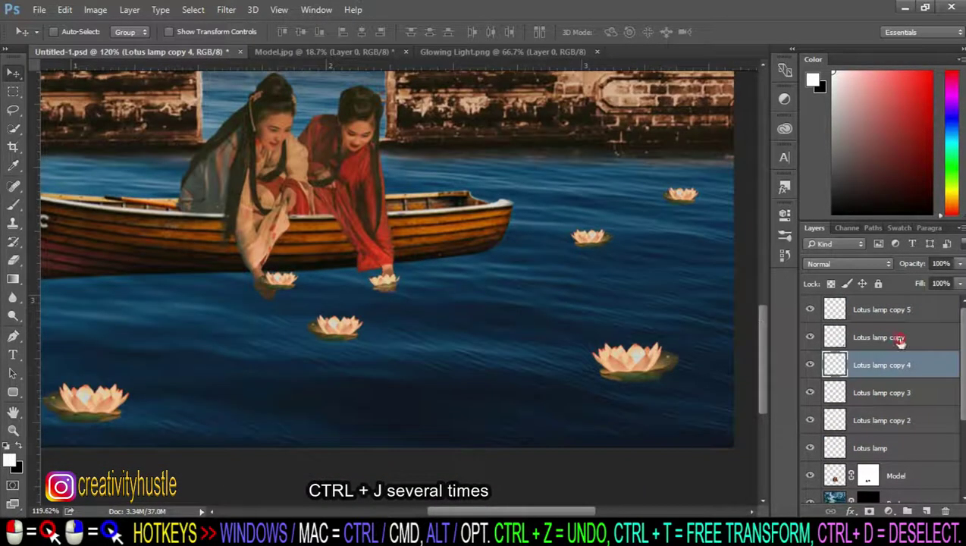
key(ctrl+j)
drag(122, 263, 92, 381)
key(ctrl+j)
drag(122, 264, 175, 332)
key(ctrl+t)
mouse_move(232, 392)
mouse_down()
mouse_move(297, 352)
mouse_move(502, 352)
mouse_up()
key(Return)
Step: Create several more Lotus lamp duplicates, each committed through a quick transform
key(ctrl+j)
key(ctrl+t)
scroll(503, 352, up, 1)
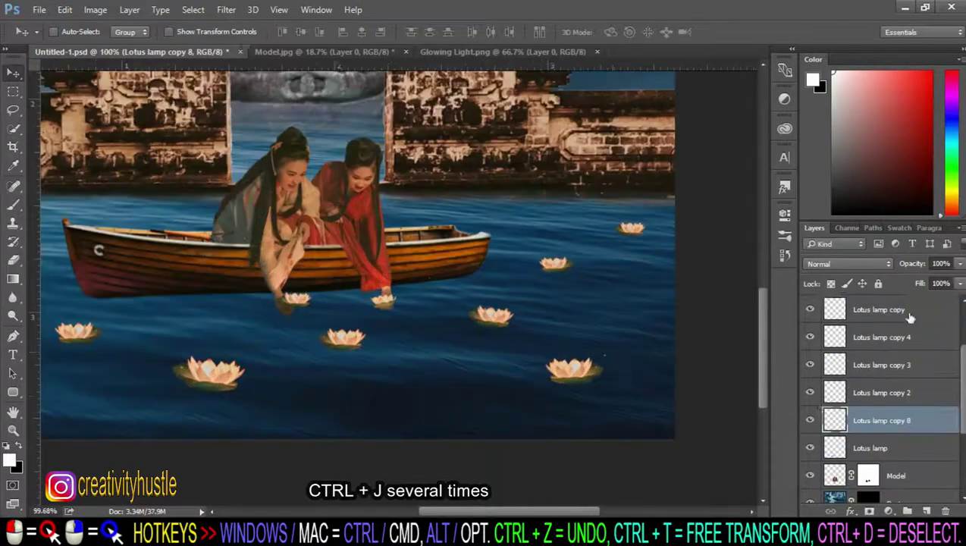
key(Return)
scroll(548, 388, down, 1)
key(ctrl+j)
key(ctrl+t)
scroll(597, 368, down, 1)
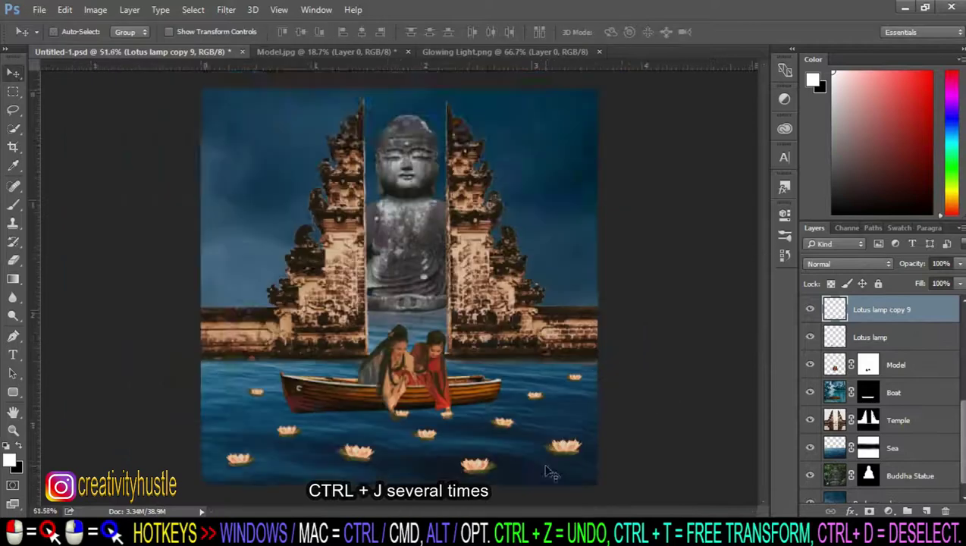
scroll(618, 334, up, 1)
key(Return)
scroll(618, 335, down, 1)
Step: Move a final lotus copy onto the left water, reaching Lotus lamp copy 11
mouse_move(578, 341)
mouse_down()
mouse_move(579, 382)
mouse_move(110, 391)
mouse_up()
key(ctrl+j)
key(ctrl+t)
key(Return)
scroll(110, 391, down, 1)
scroll(922, 418, up, 1)
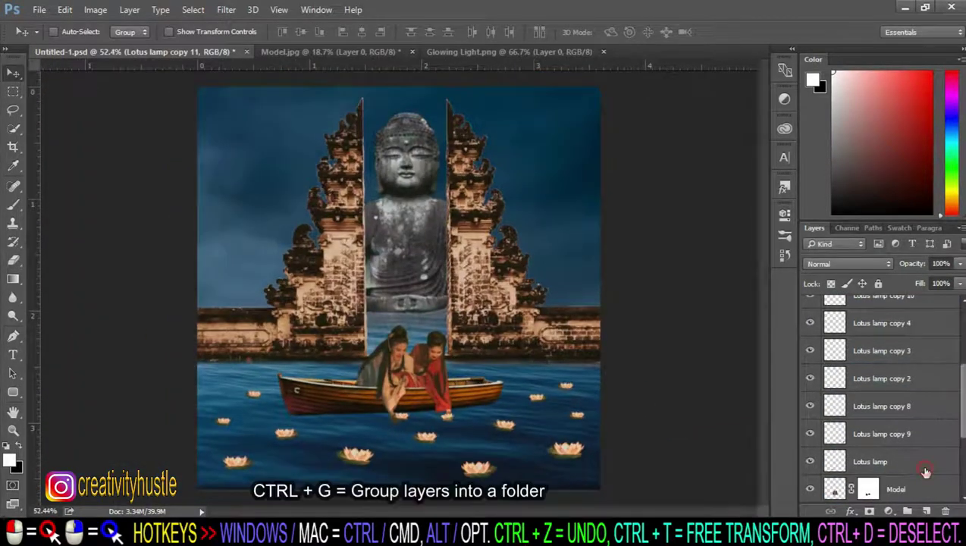
Step: Group all the lotus lamp layers into a group named Lotus Lamps
scroll(932, 429, up, 1)
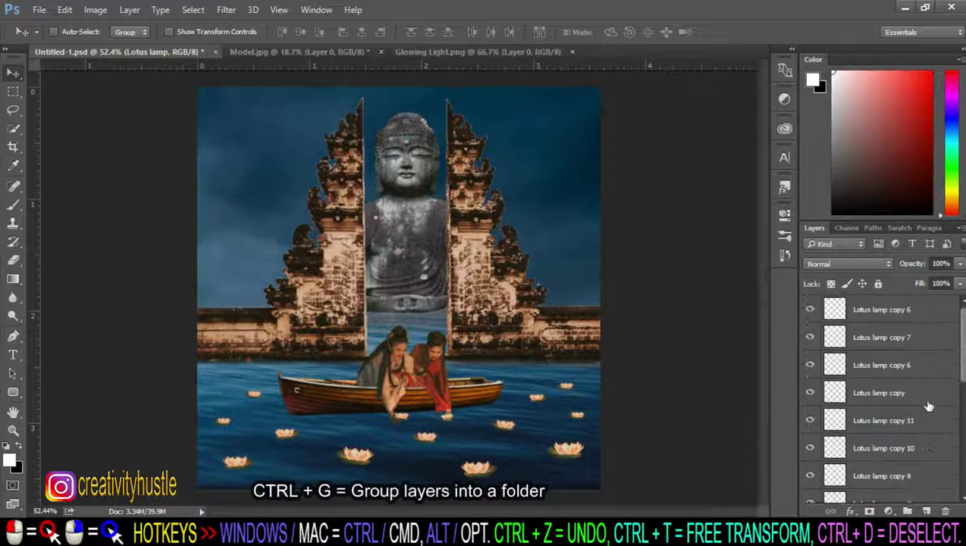
shift+click(926, 314)
key(ctrl+g)
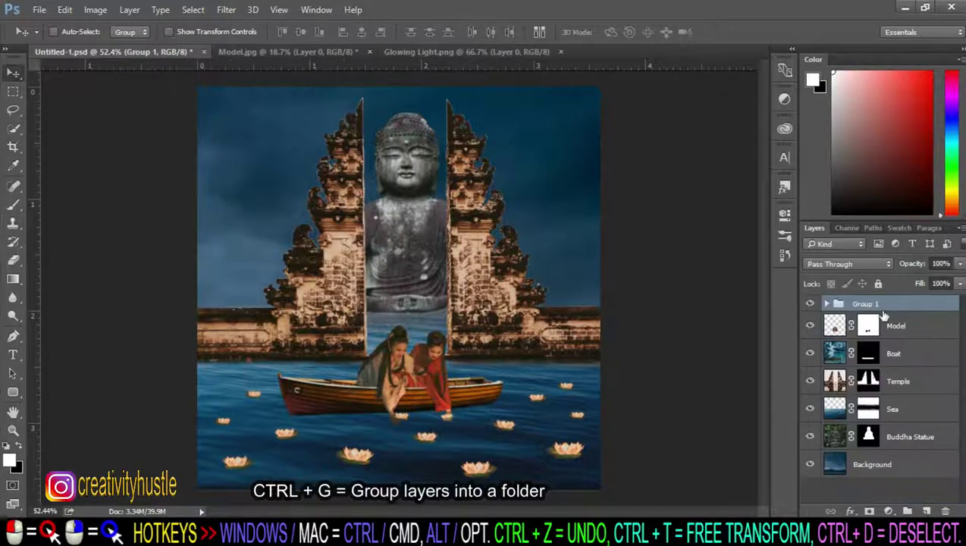
double_click(865, 304)
text(Lotus Lamps)
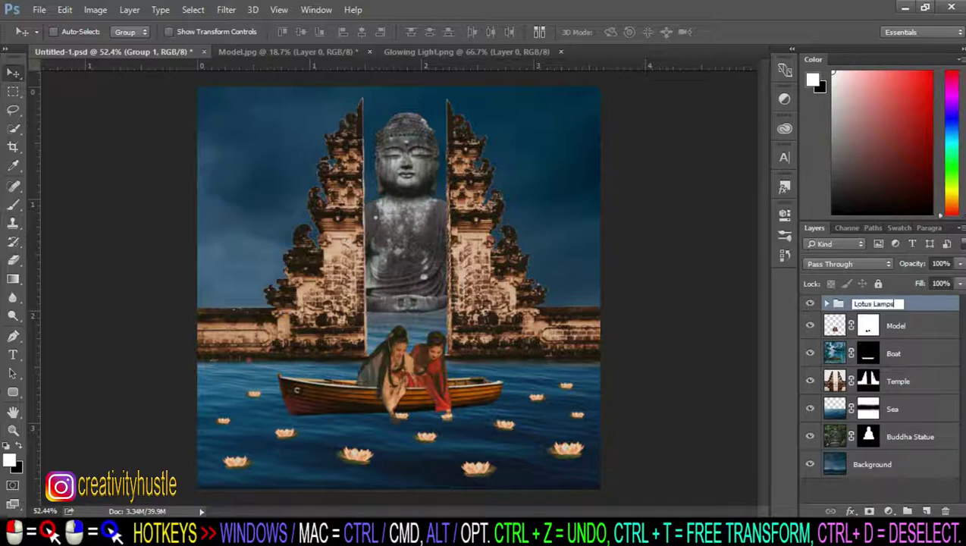
key(Return)
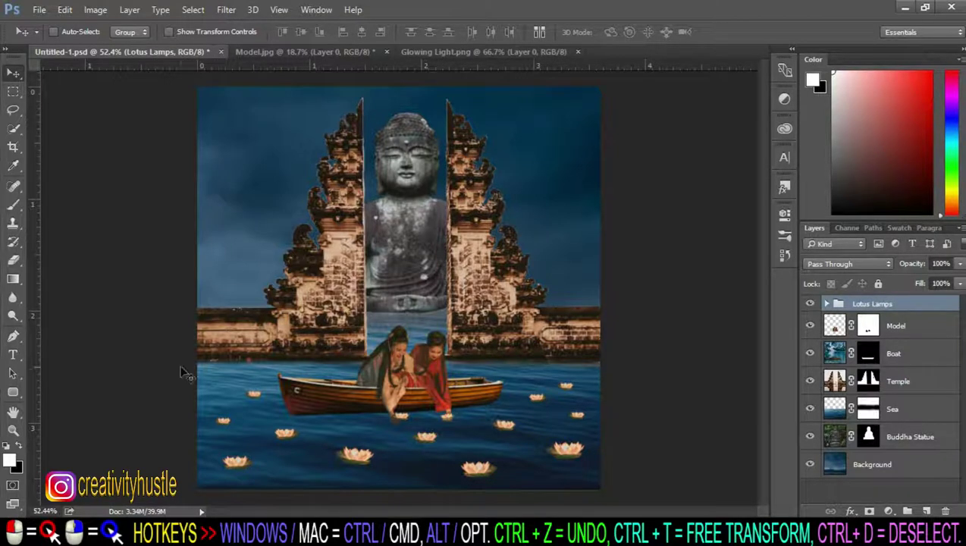
scroll(444, 424, up, 3)
scroll(444, 425, down, 2)
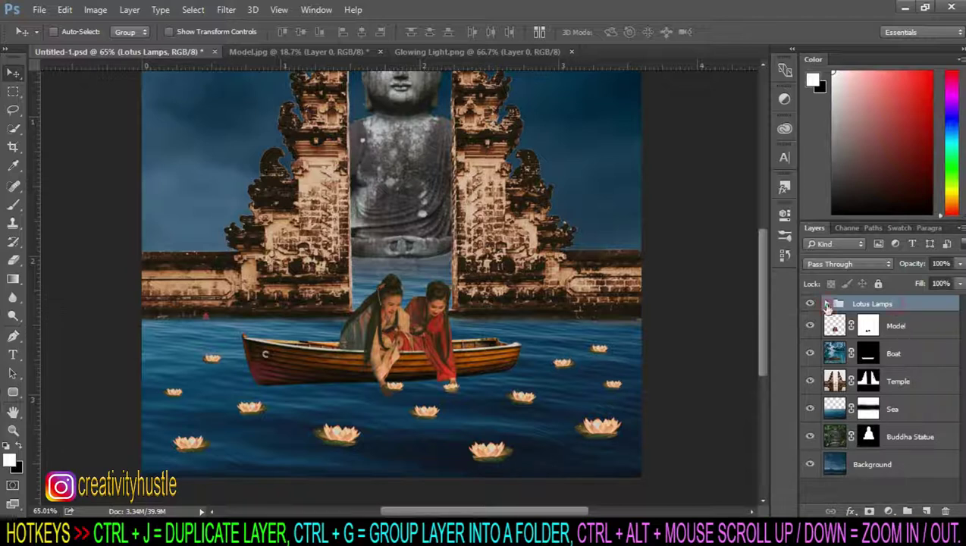
Step: Merge every lamp layer in the group into one layer named Lotus lamps
click(827, 304)
click(900, 329)
scroll(546, 330, down, 3)
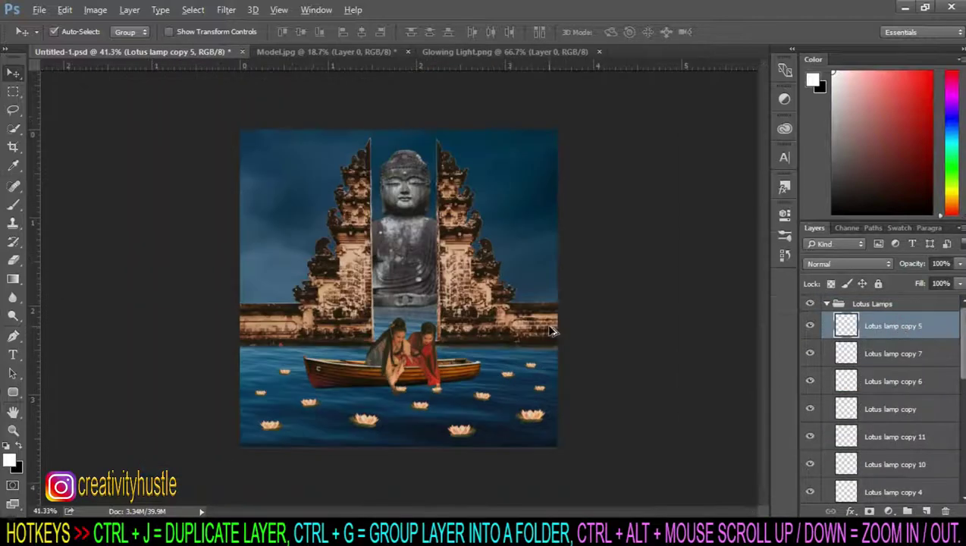
scroll(895, 377, down, 5)
scroll(893, 377, down, 1)
shift+click(914, 464)
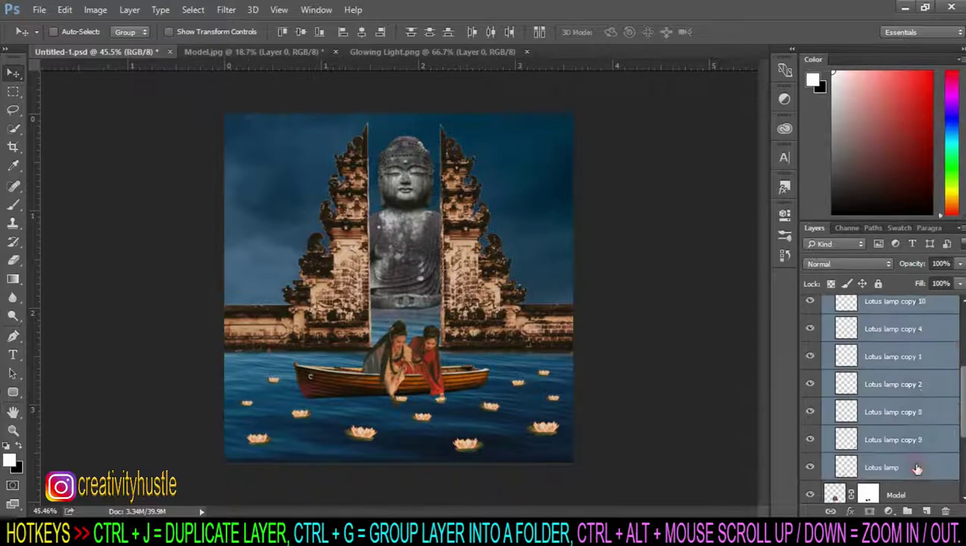
scroll(921, 425, up, 5)
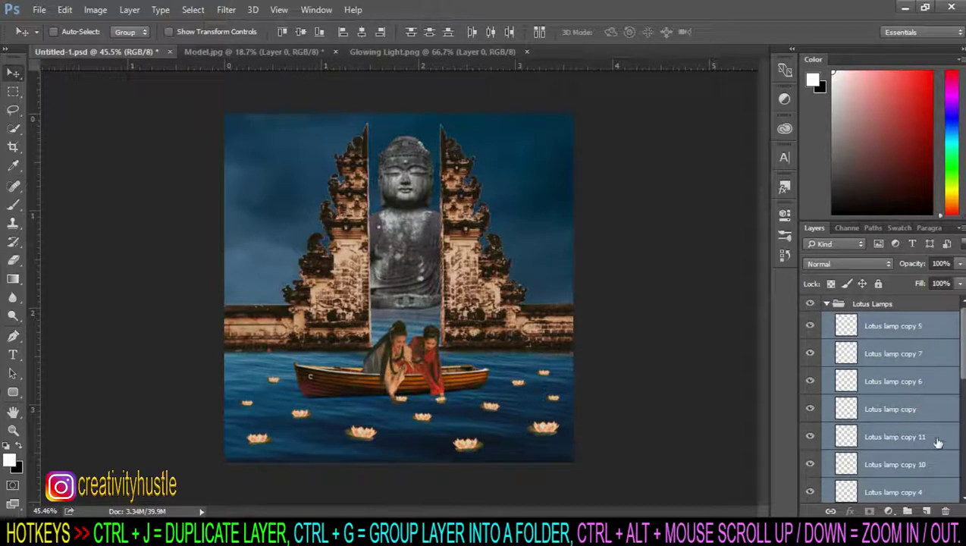
right_click(897, 390)
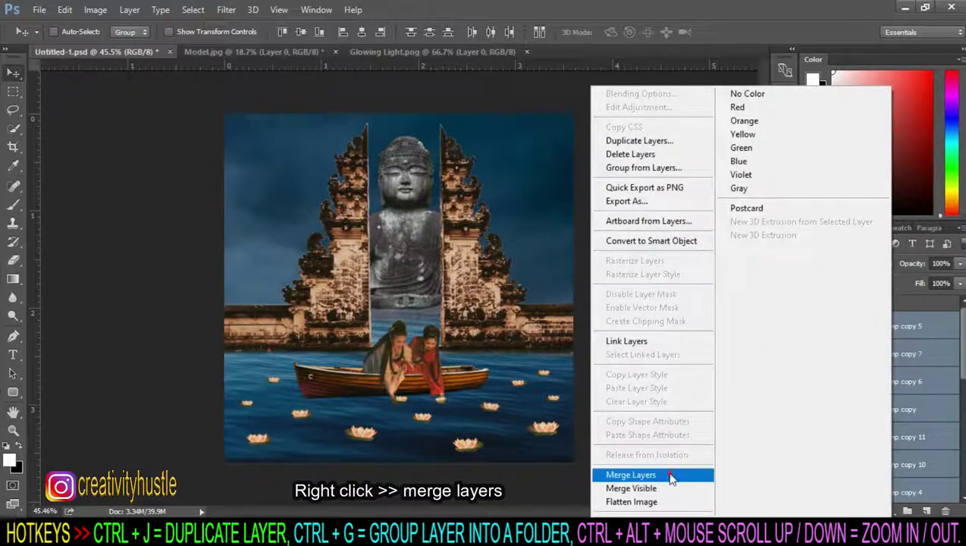
click(626, 475)
double_click(898, 326)
text(Lotu)
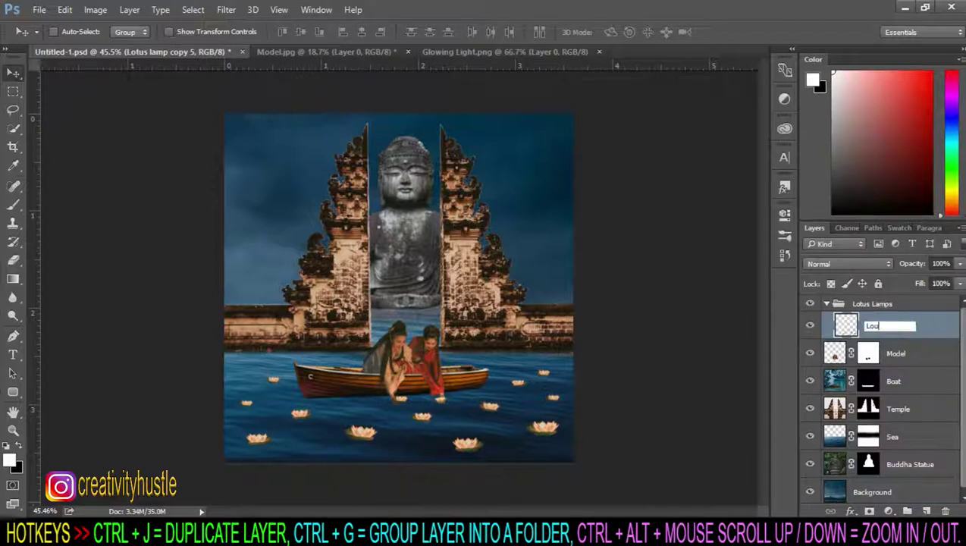
text(s lamps)
key(Return)
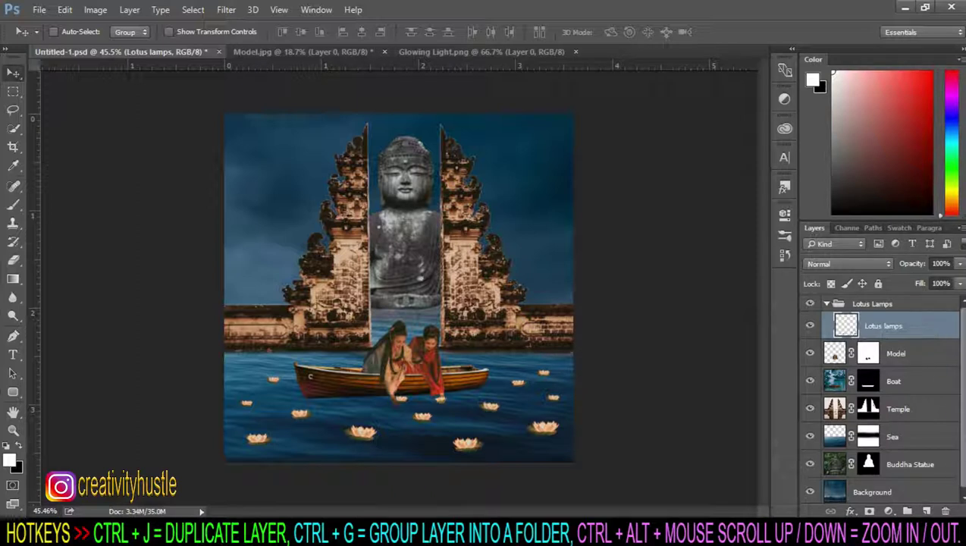
Step: Add a new layer and set up the Brush at 100% opacity with orange foreground
click(927, 512)
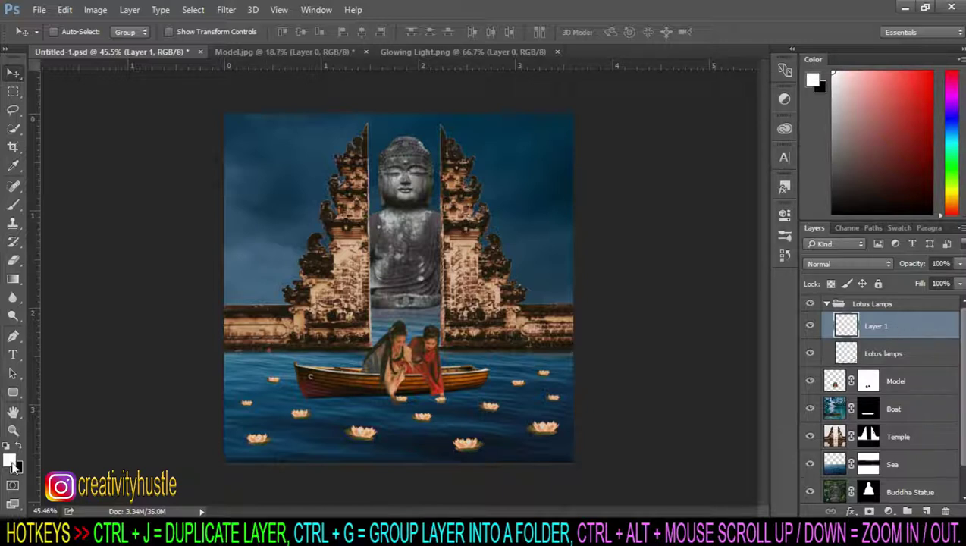
drag(13, 203, 55, 208)
click(56, 205)
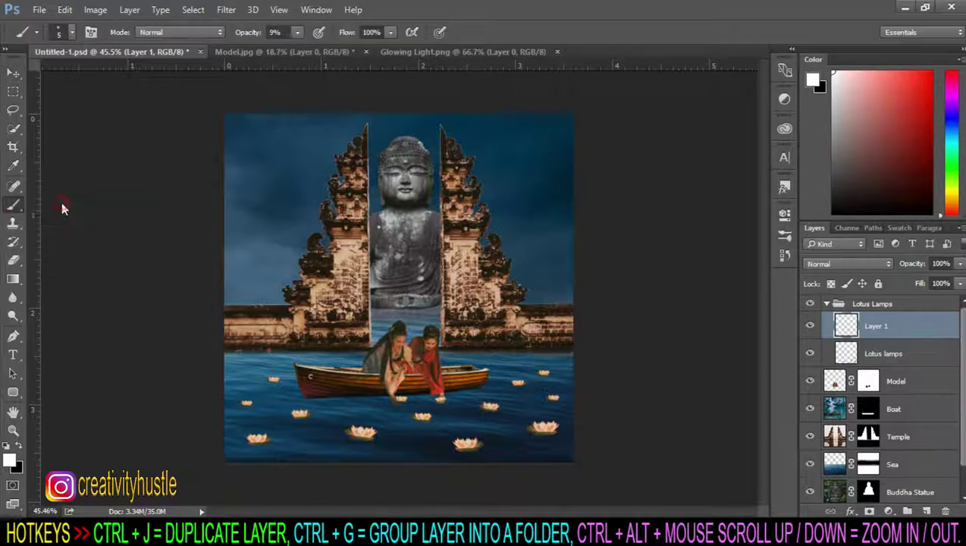
click(298, 33)
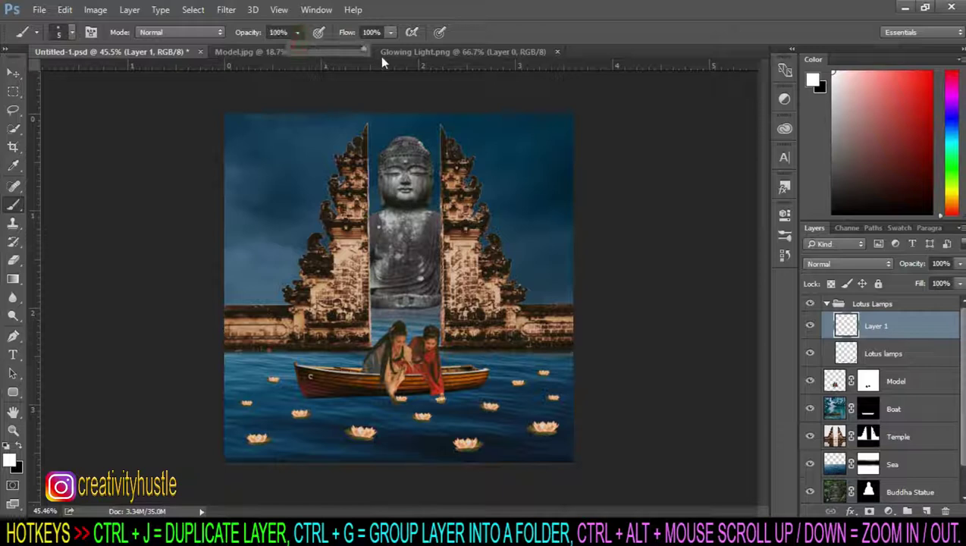
click(10, 460)
mouse_move(716, 262)
mouse_down()
mouse_move(733, 279)
mouse_move(716, 275)
mouse_up()
drag(698, 117, 693, 99)
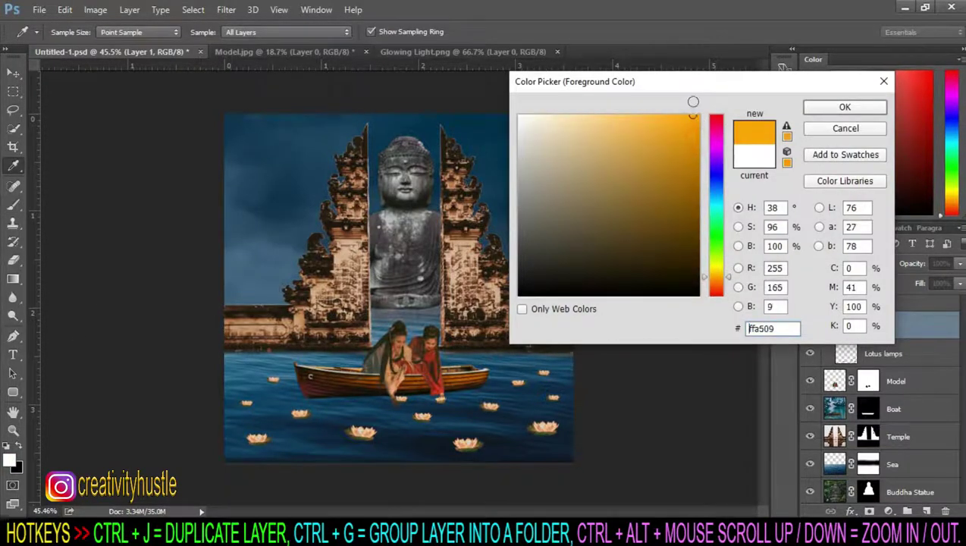
click(848, 107)
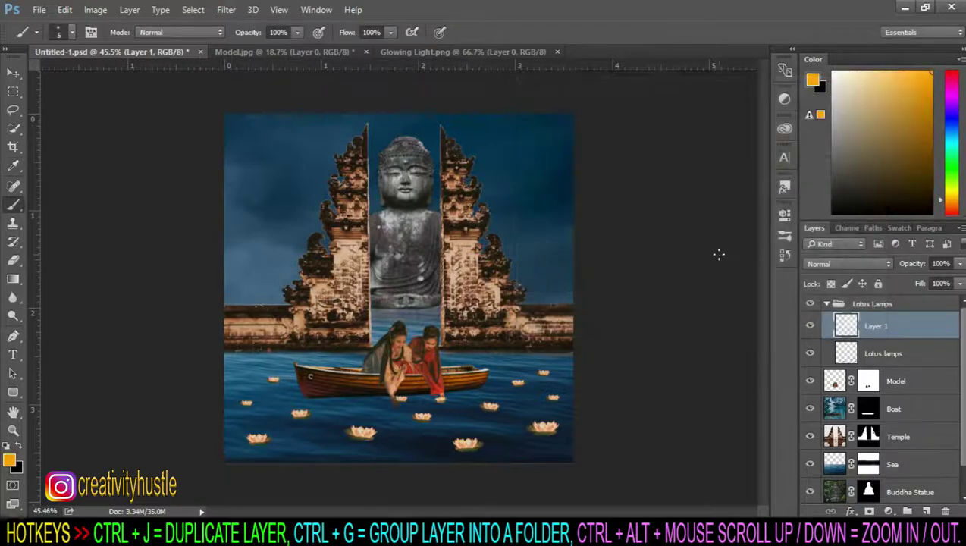
Step: Paint an orange glow under the lower-left lotus with a size-40 brush and stretch it wide
scroll(303, 440, up, 2)
scroll(232, 413, up, 2)
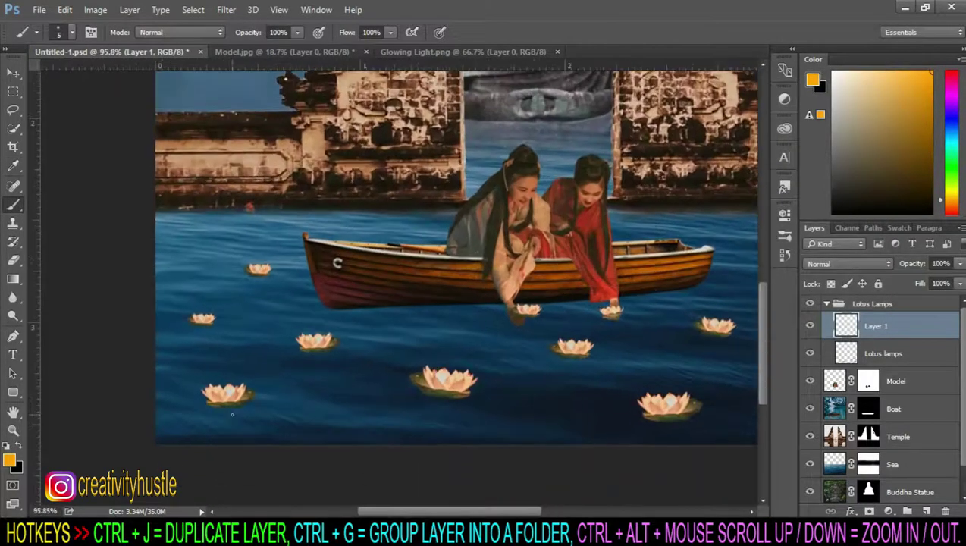
key(bracketright)
key(bracketright)
key(bracketright)
click(229, 410)
key(ctrl+t)
mouse_move(251, 409)
mouse_down()
mouse_move(356, 410)
mouse_move(267, 410)
mouse_up()
key(Return)
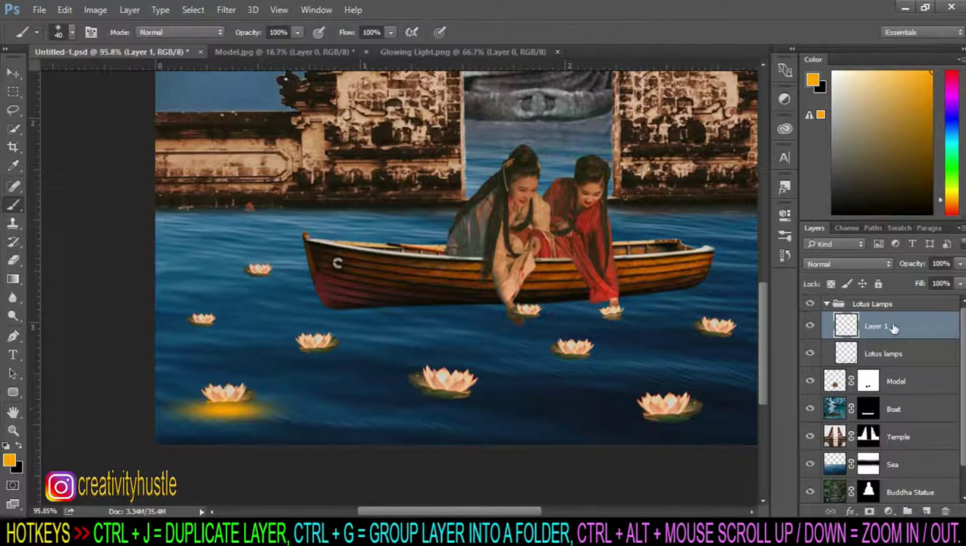
Step: Set the glow layer's blend mode to Overlay
click(869, 266)
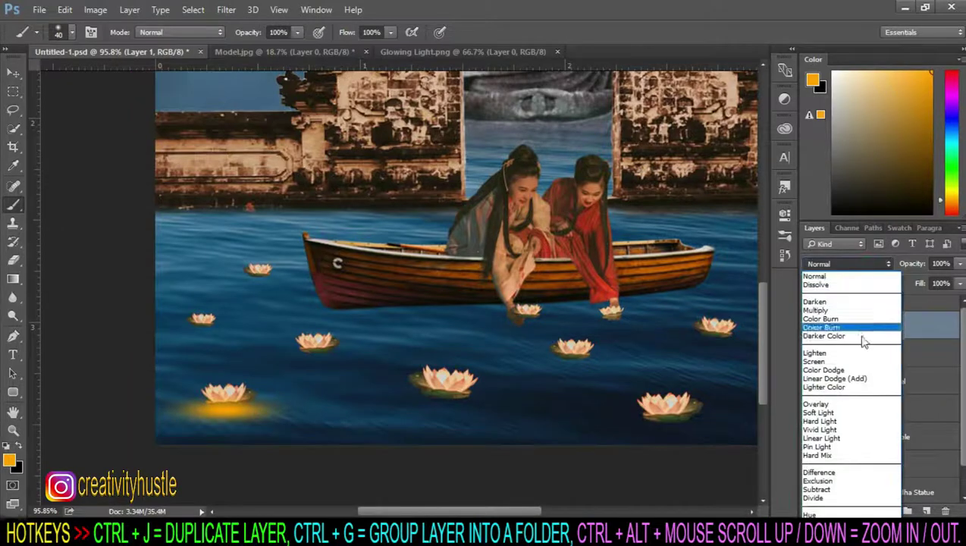
click(869, 403)
scroll(765, 319, down, 2)
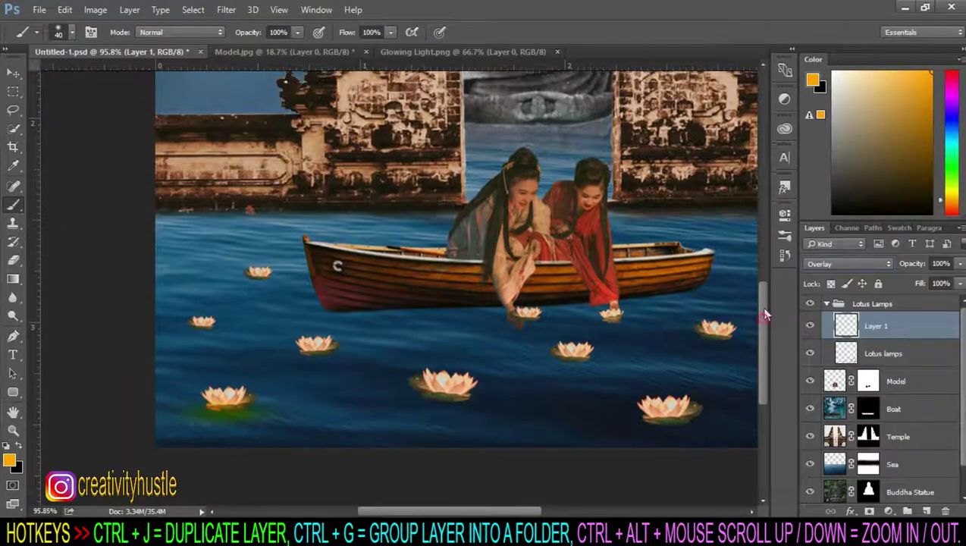
key(v)
scroll(556, 317, down, 3)
scroll(683, 318, down, 2)
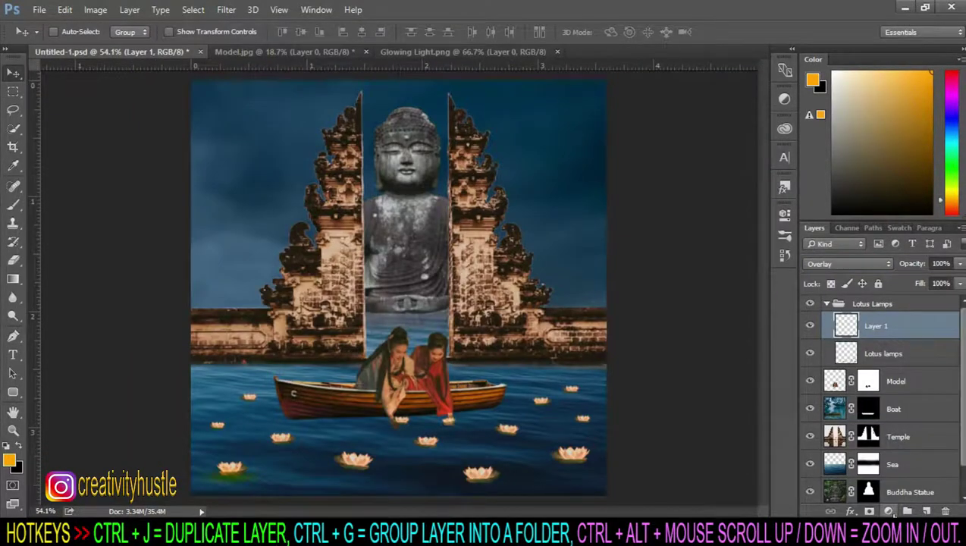
click(890, 512)
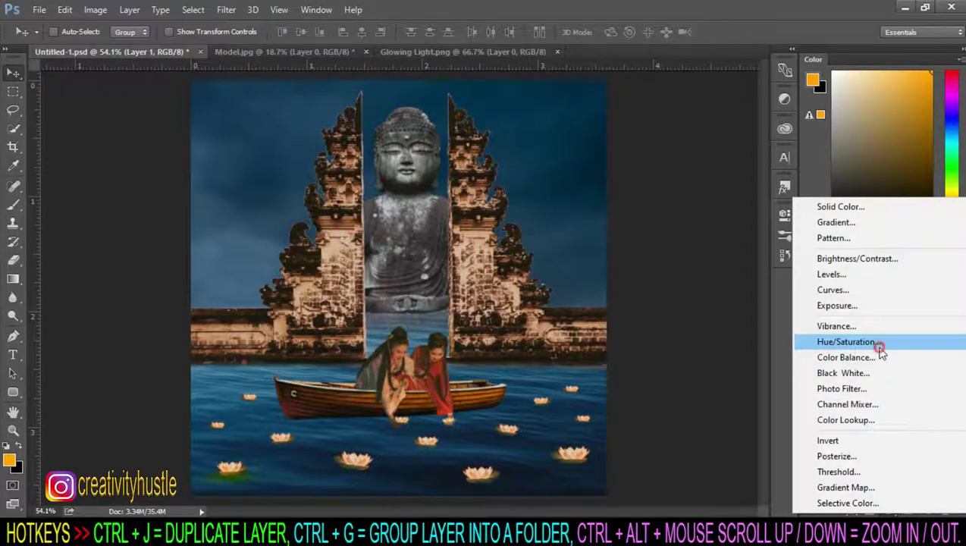
Step: Add a colorized Hue/Saturation adjustment clipped to the glow layer, Layer 1
click(878, 345)
click(643, 380)
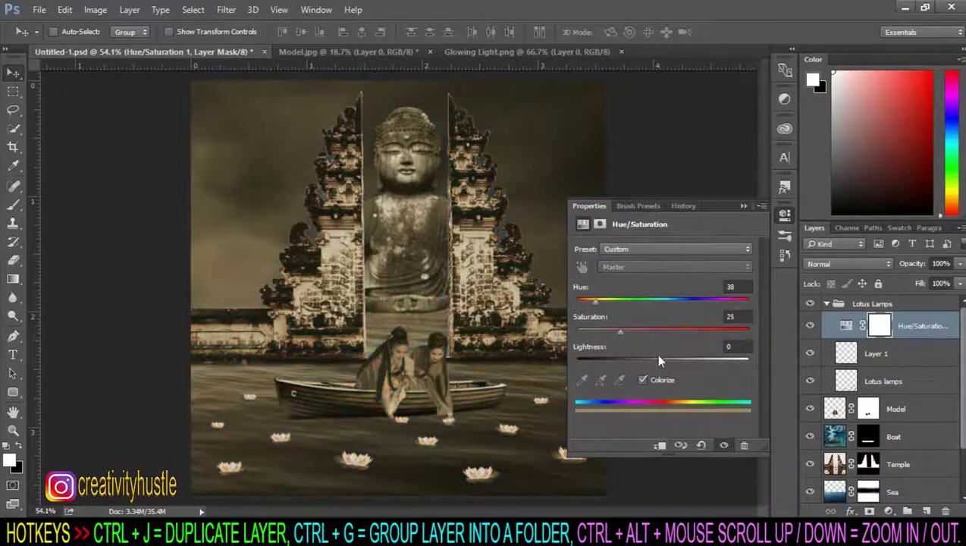
click(661, 445)
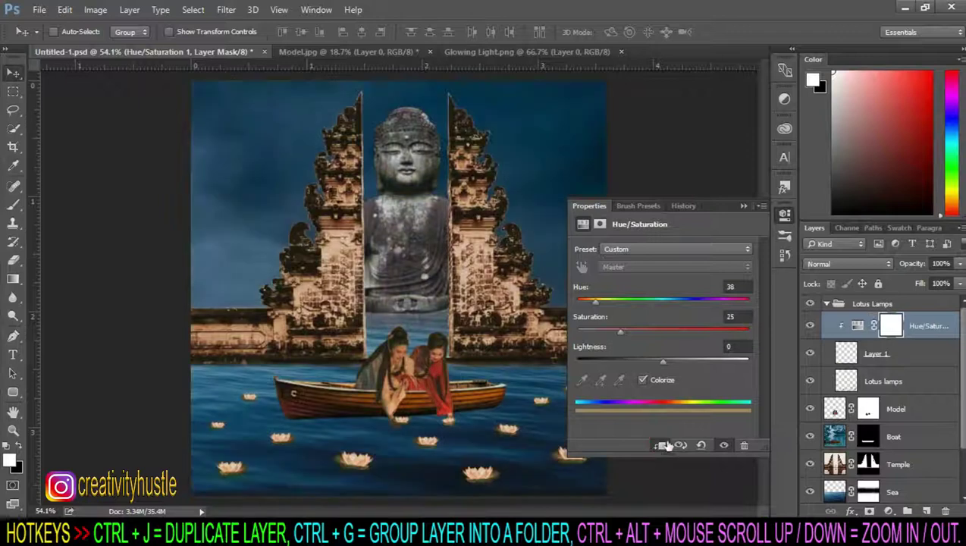
click(882, 355)
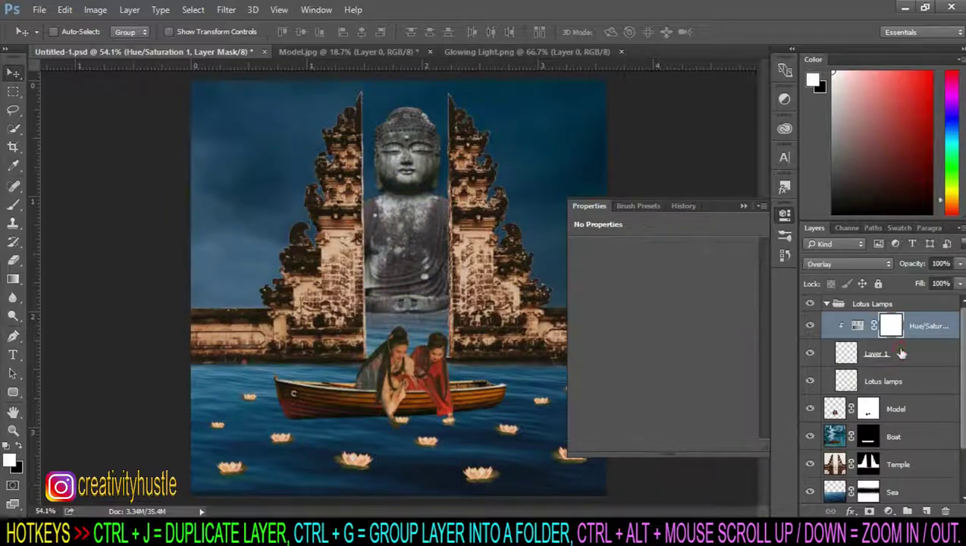
click(886, 326)
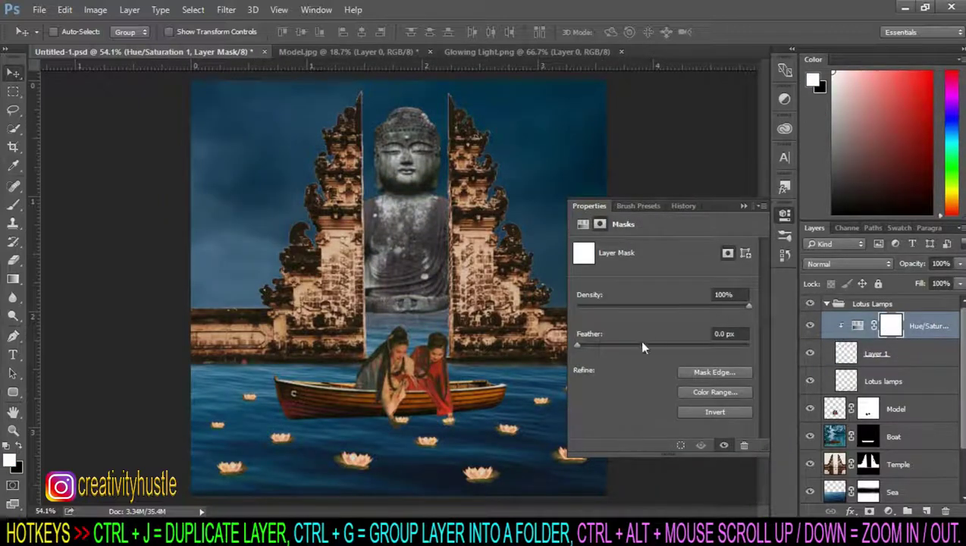
click(936, 331)
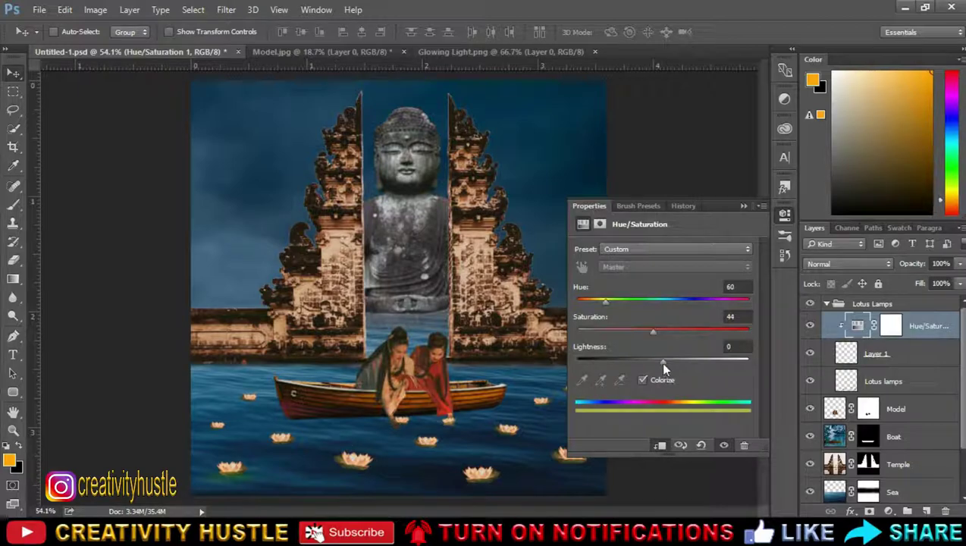
click(744, 206)
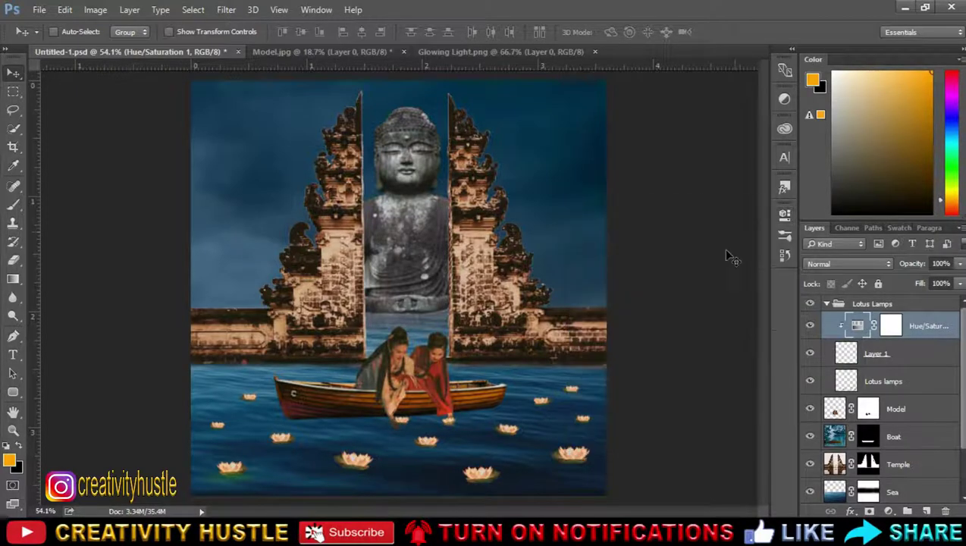
Step: Raise the tint's Lightness to about +7 and collapse the Properties panel
scroll(224, 452, up, 2)
scroll(227, 444, up, 2)
scroll(261, 341, up, 2)
scroll(302, 228, up, 1)
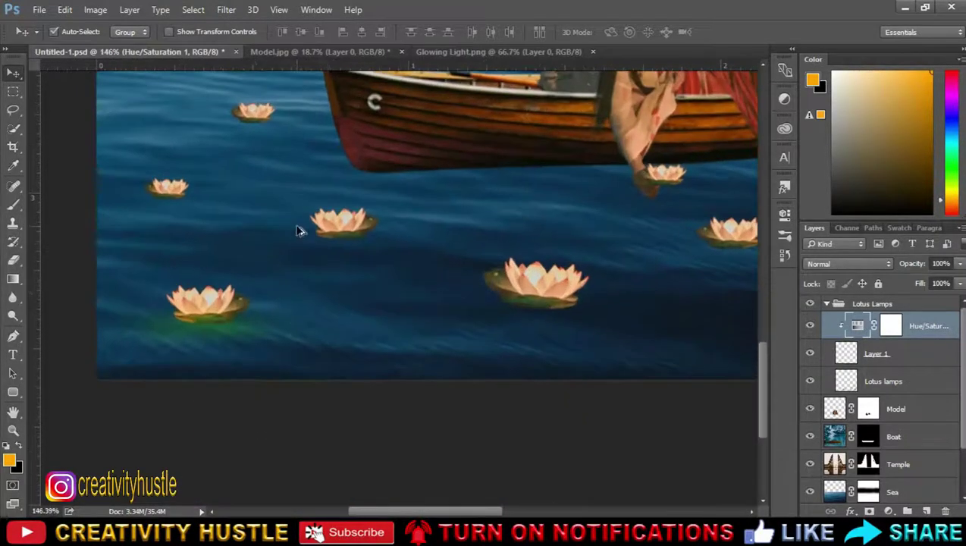
click(785, 214)
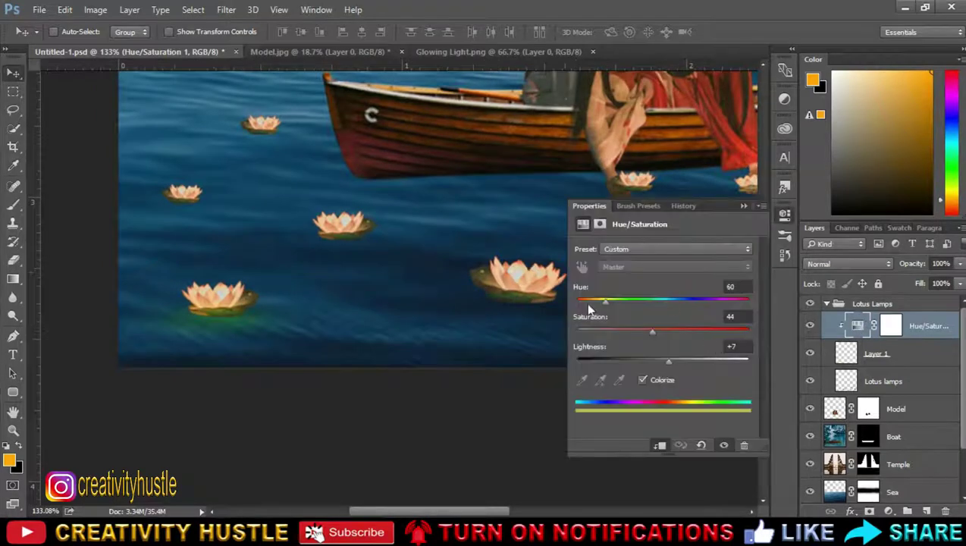
drag(637, 358, 663, 357)
click(744, 205)
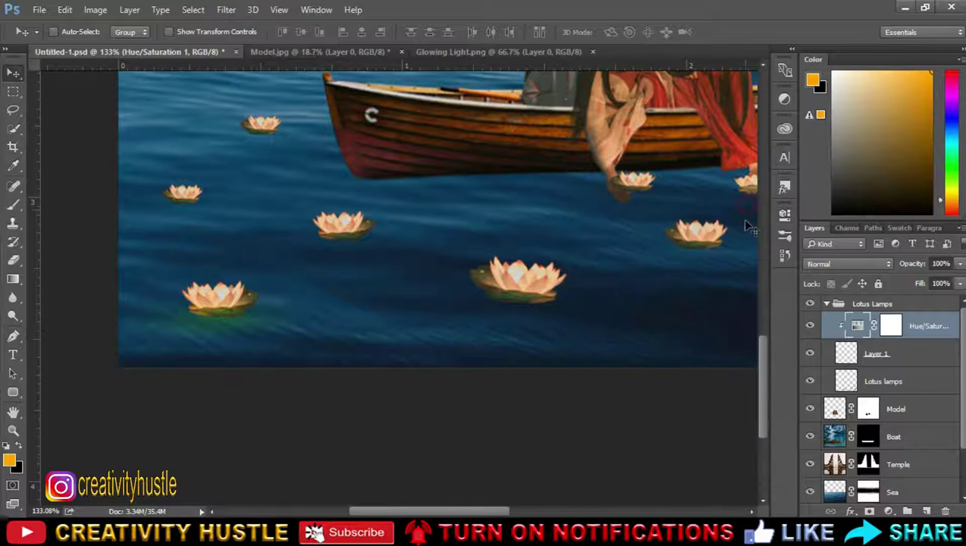
Step: Duplicate the Layer 1 glow, then set the original to Screen at 32% opacity
click(926, 354)
key(ctrl+j)
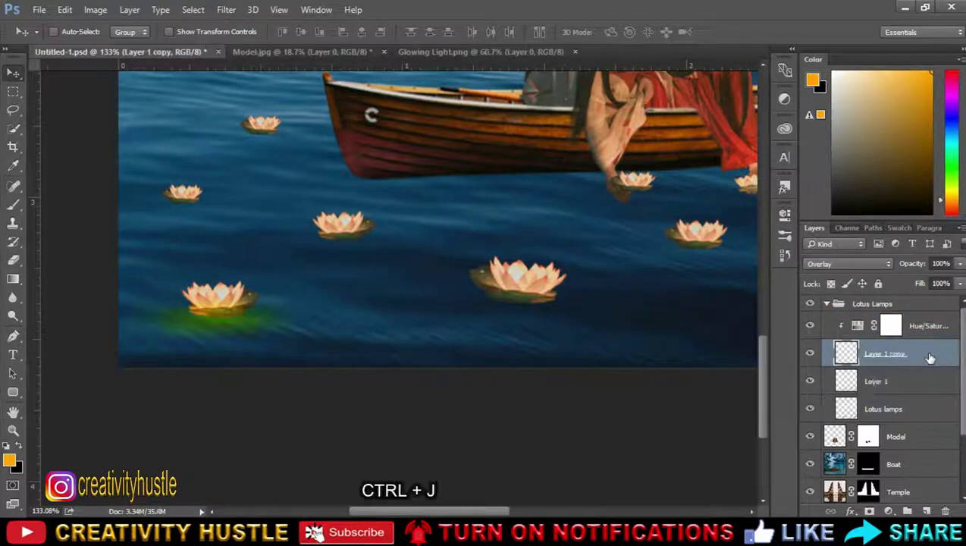
click(902, 381)
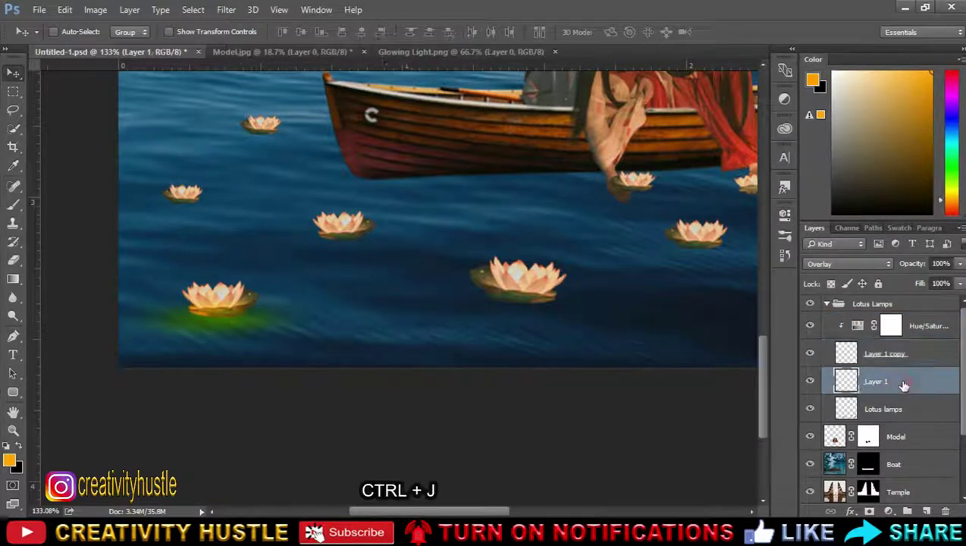
click(851, 260)
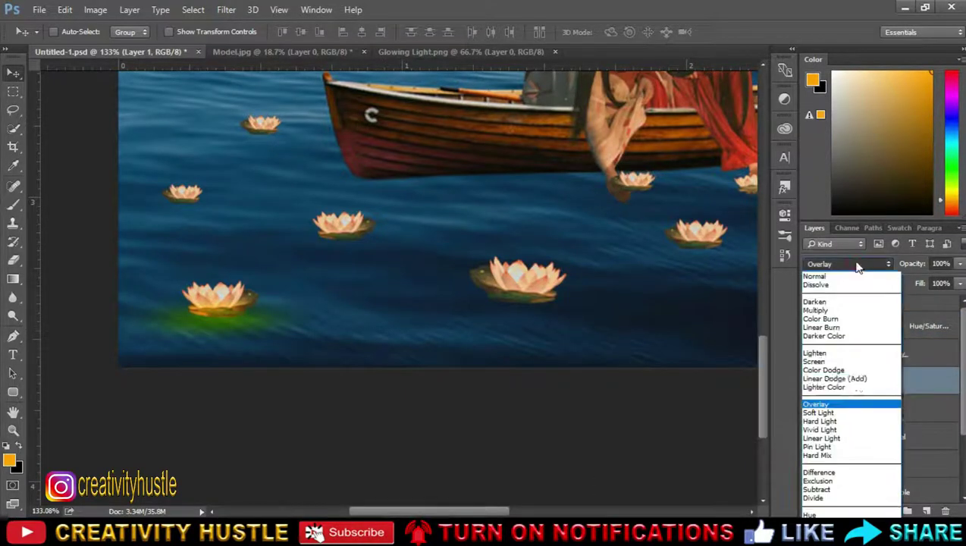
click(848, 362)
click(959, 264)
click(915, 282)
drag(914, 283, 907, 279)
Step: Compare the Layer 1 glow with the Lotus lamps layer by toggling its visibility
click(884, 408)
scroll(751, 324, down, 3)
scroll(668, 307, down, 1)
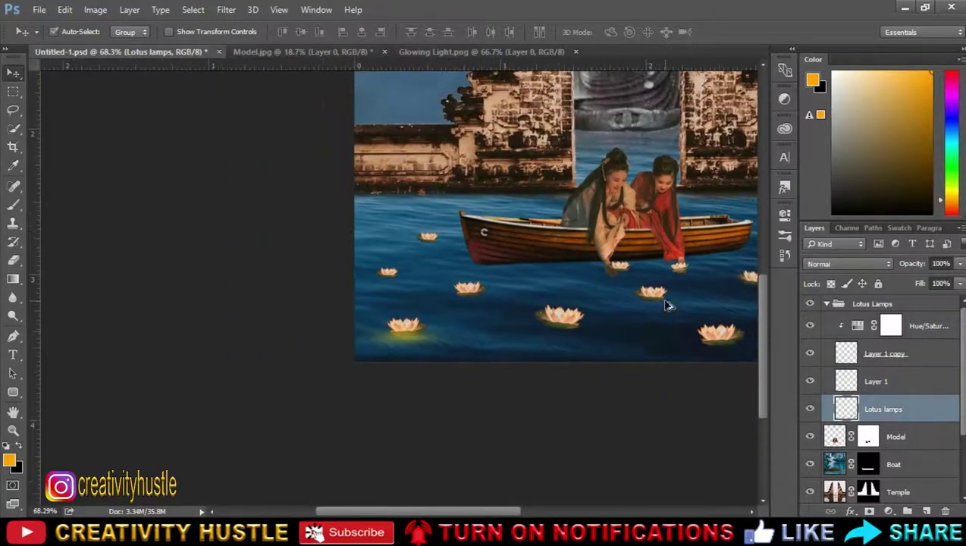
drag(488, 516, 548, 516)
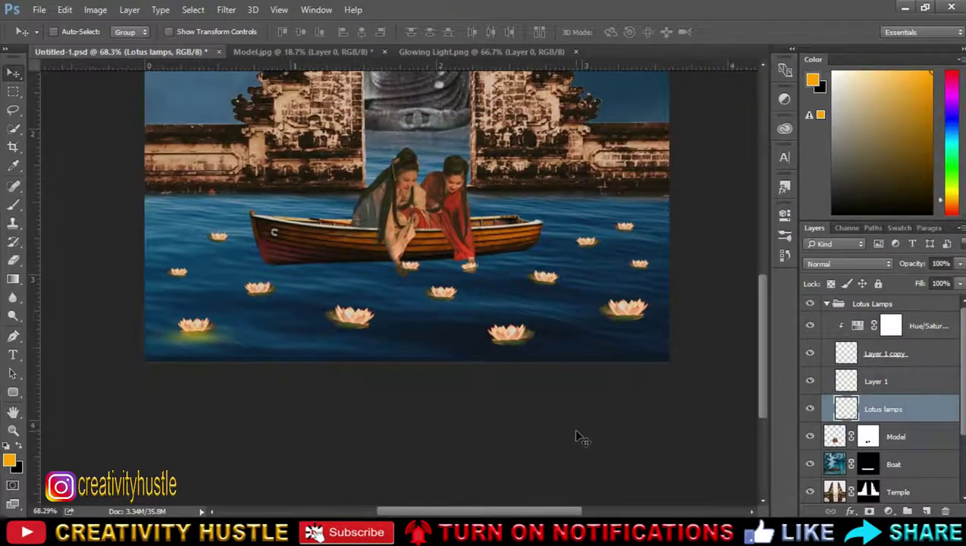
click(915, 383)
shift+click(919, 406)
click(920, 382)
click(921, 406)
click(920, 381)
click(810, 382)
click(809, 382)
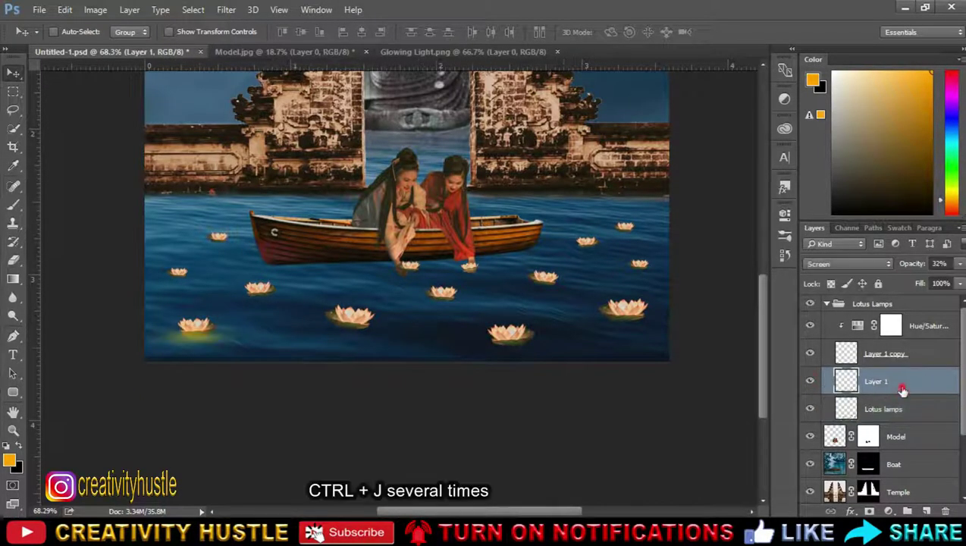
Step: Duplicate the glow and place copies under the upper-left lotus and the next lamp
key(ctrl+j)
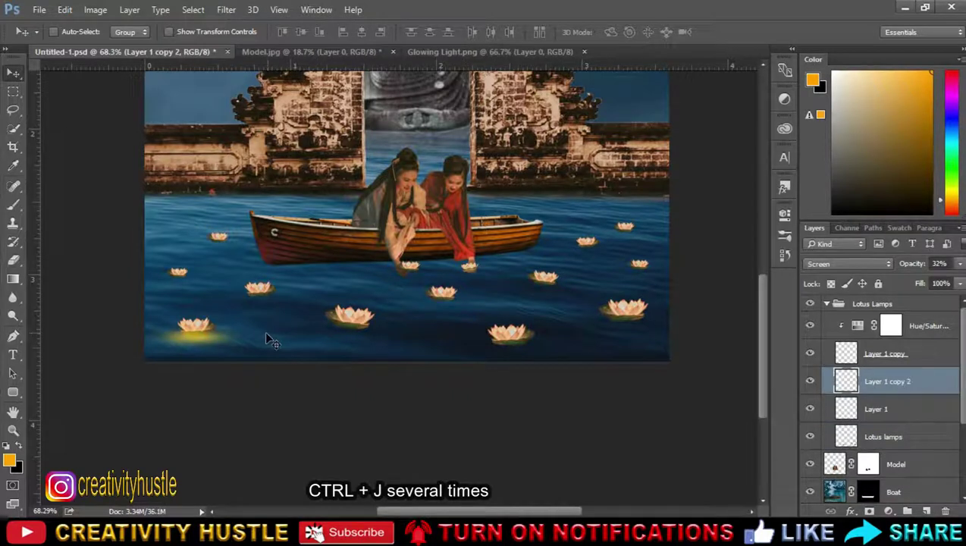
drag(194, 334, 184, 287)
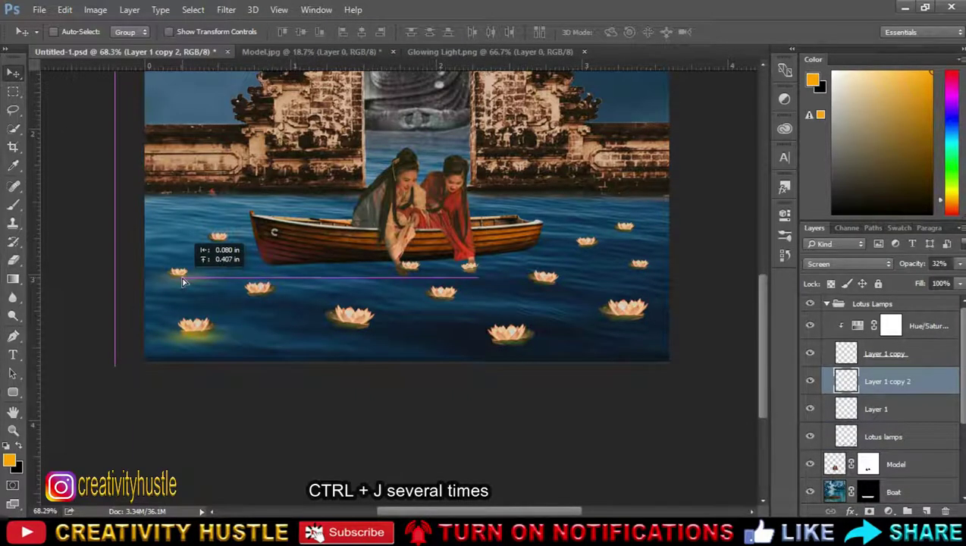
scroll(184, 287, up, 3)
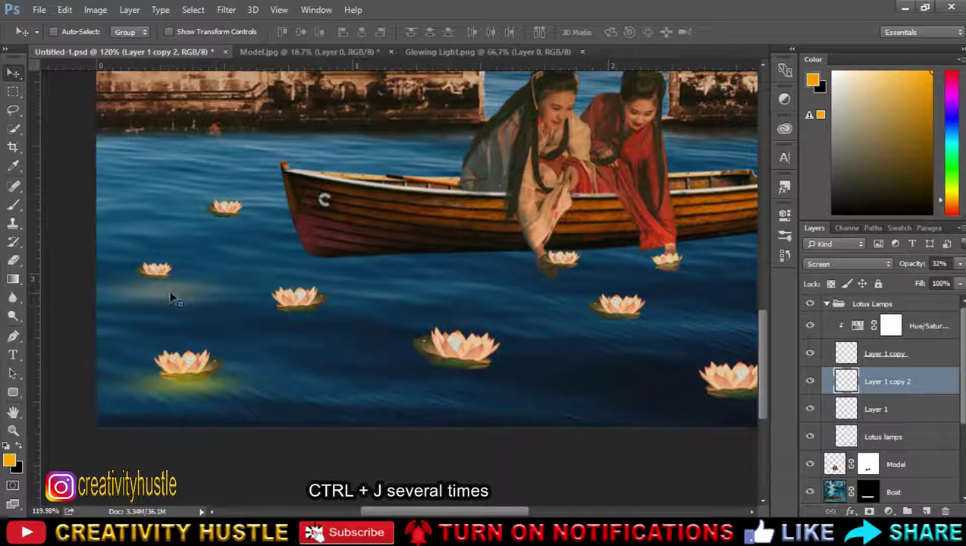
drag(184, 287, 159, 289)
key(ctrl+j)
mouse_move(238, 289)
mouse_down()
mouse_move(251, 245)
mouse_move(317, 317)
mouse_move(637, 328)
mouse_move(459, 248)
mouse_move(609, 249)
mouse_move(369, 326)
mouse_up()
key(ctrl+j)
key(ctrl+j)
key(ctrl+j)
key(ctrl+j)
key(ctrl+j)
scroll(369, 326, down, 2)
key(Return)
Step: Step through the glow copies, using Free Transform to move each onto a lotus lamp
key(alt+bracketleft)
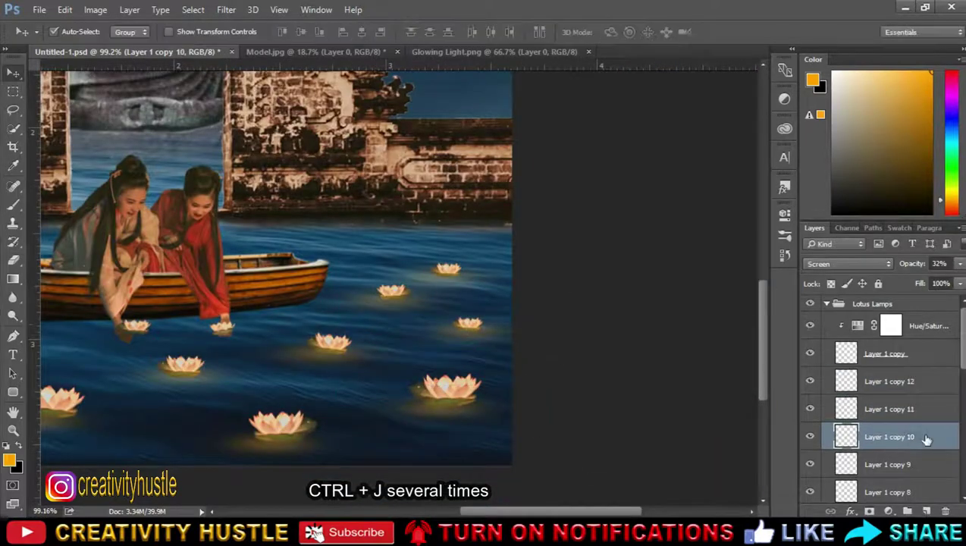
key(alt+bracketleft)
key(ctrl+t)
drag(434, 294, 357, 343)
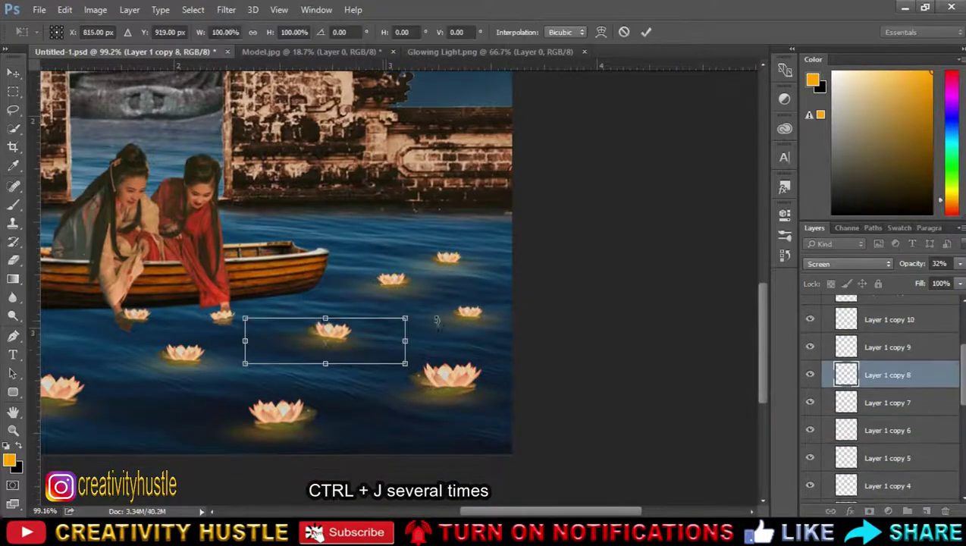
key(Return)
click(887, 430)
key(ctrl+t)
click(887, 458)
key(Return)
key(alt+bracketleft)
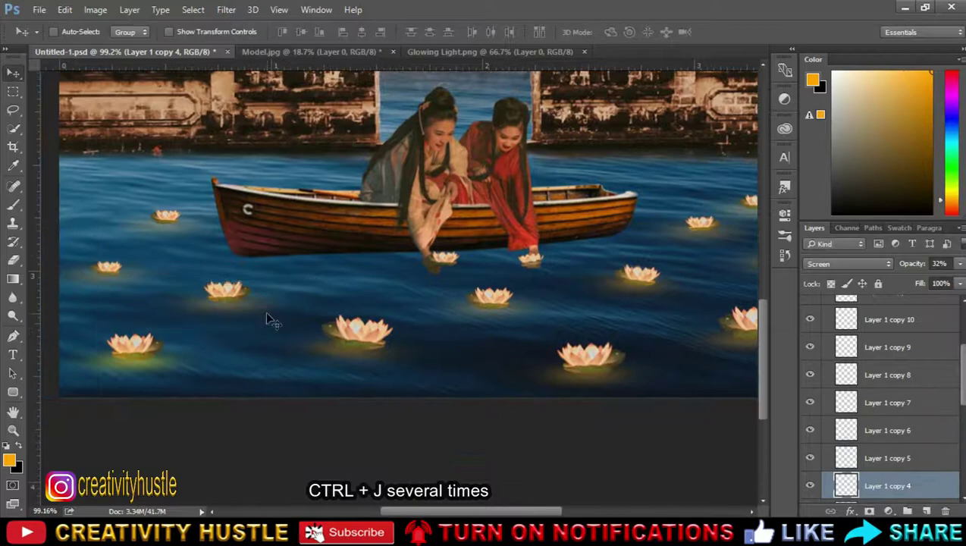
key(ctrl+t)
drag(200, 220, 200, 261)
key(Return)
click(926, 443)
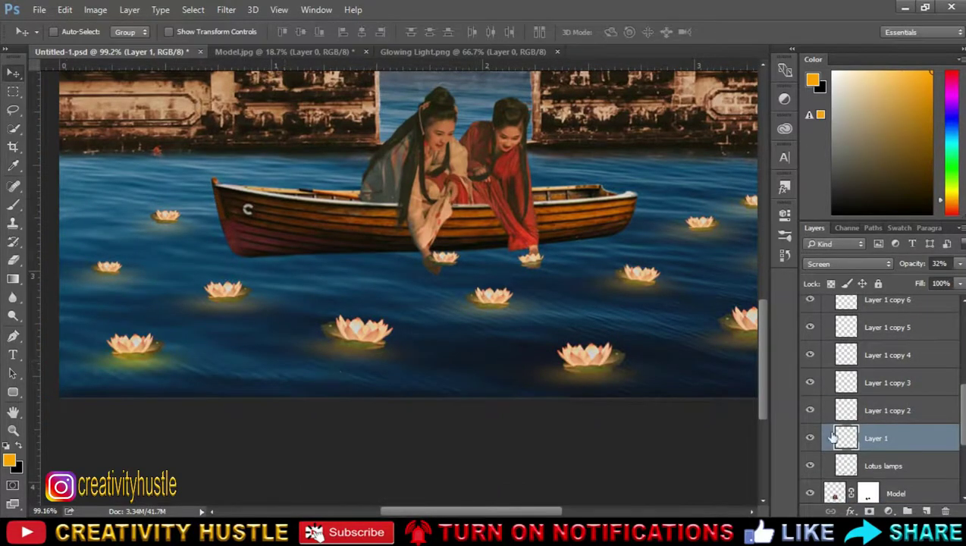
Step: Fit the composition in view and select all glow copies from Layer 1 copy 12 to Layer 1
key(ctrl+0)
key(alt+bracketleft)
click(925, 442)
scroll(929, 441, up, 4)
scroll(930, 441, up, 3)
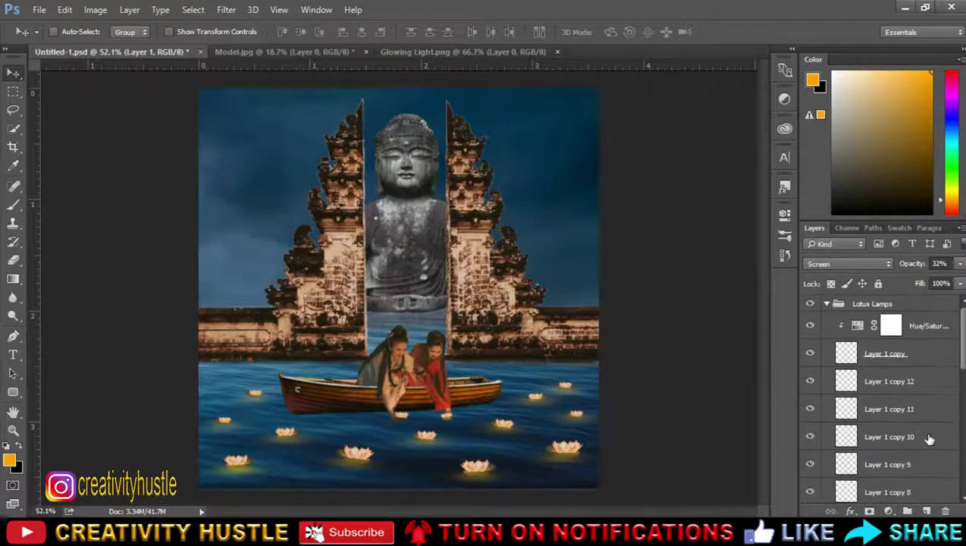
click(922, 393)
scroll(924, 396, down, 3)
scroll(924, 396, down, 2)
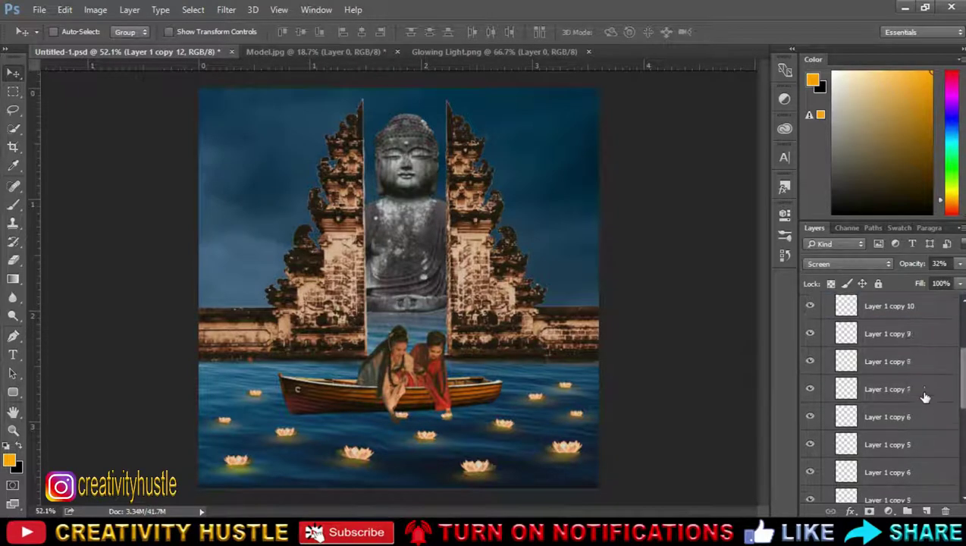
scroll(926, 398, down, 5)
shift+click(933, 431)
Step: Merge the selected glow layers into one layer set to Screen blend mode
scroll(929, 409, up, 5)
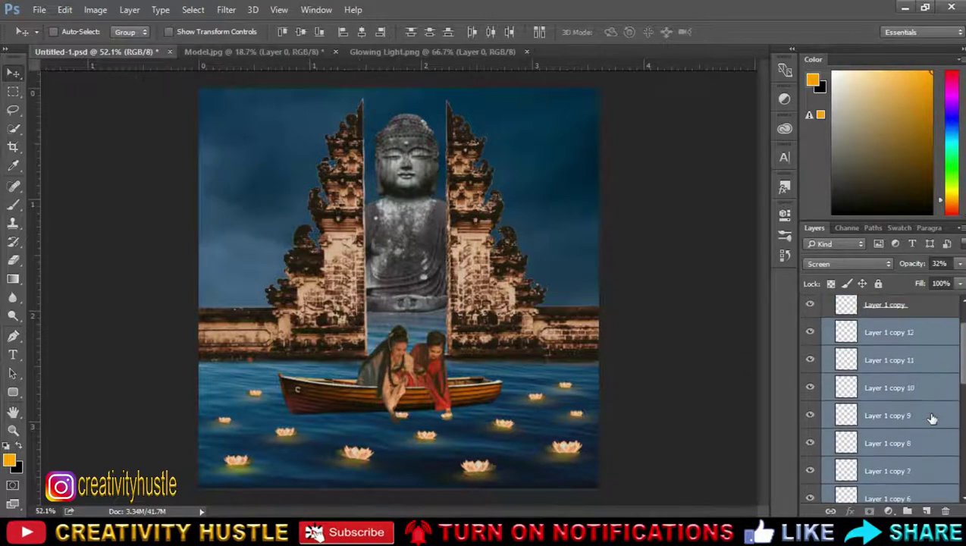
right_click(920, 334)
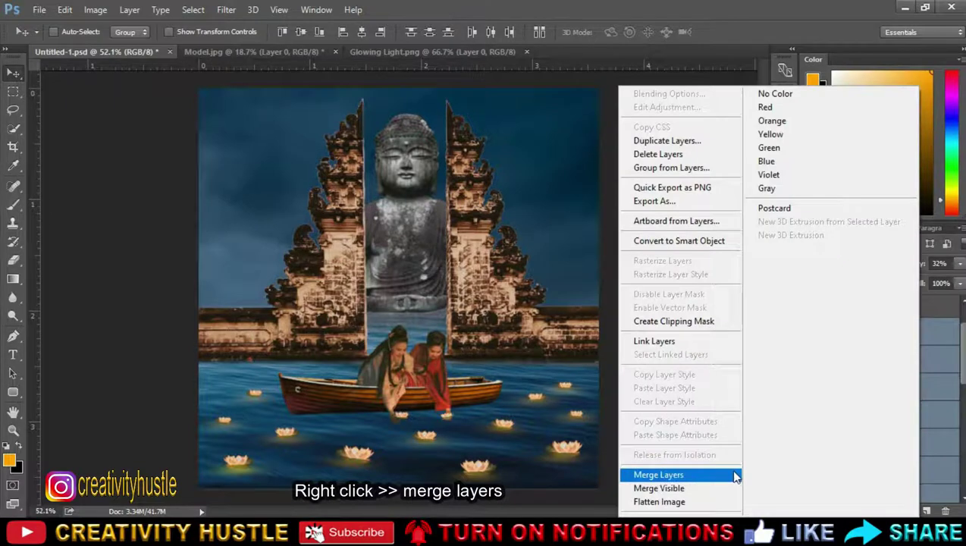
click(730, 473)
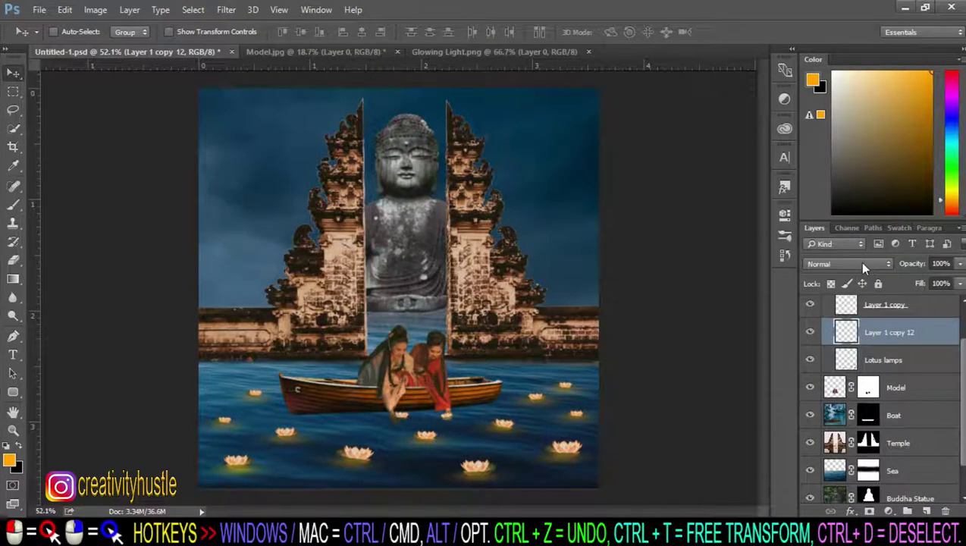
click(863, 265)
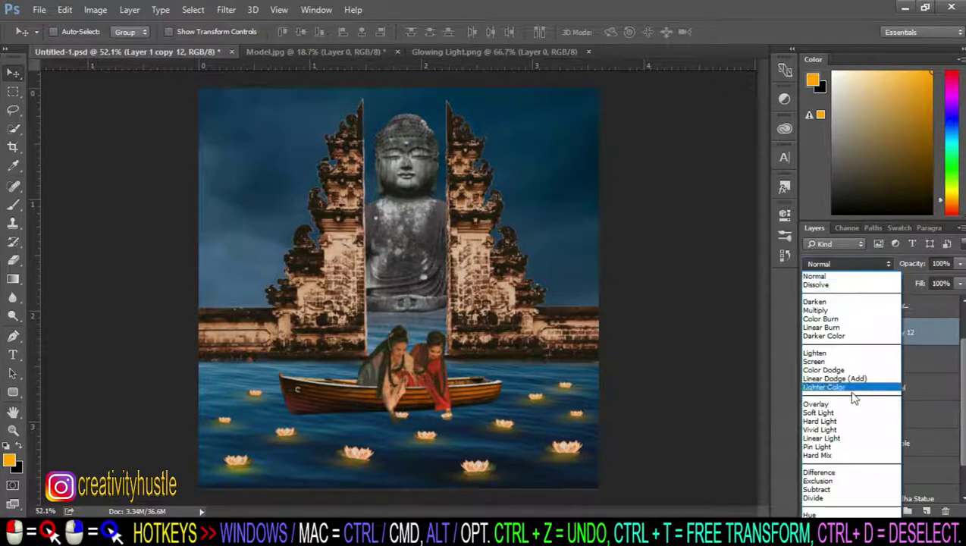
click(856, 362)
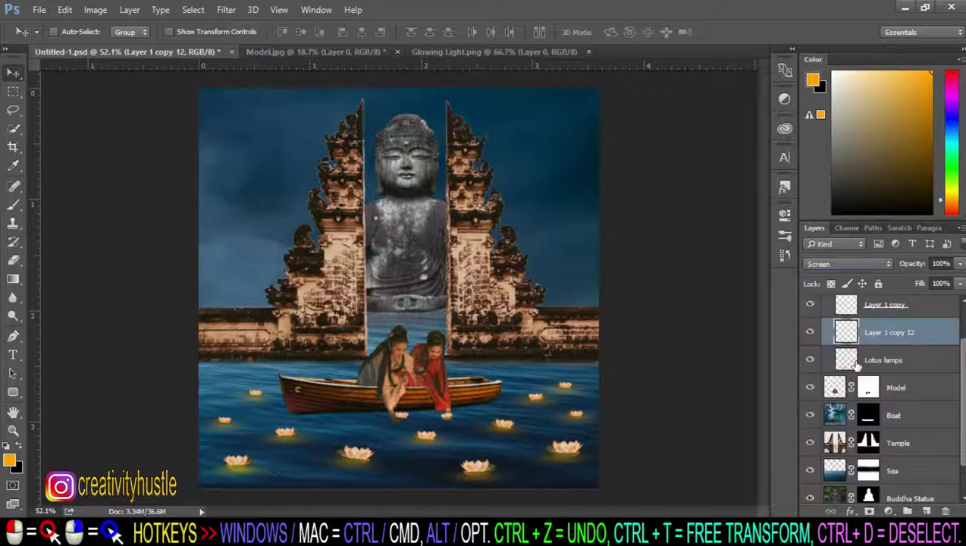
Step: Release the Hue/Saturation tint's clipping mask and hide the tint layer
scroll(927, 335, up, 2)
click(925, 361)
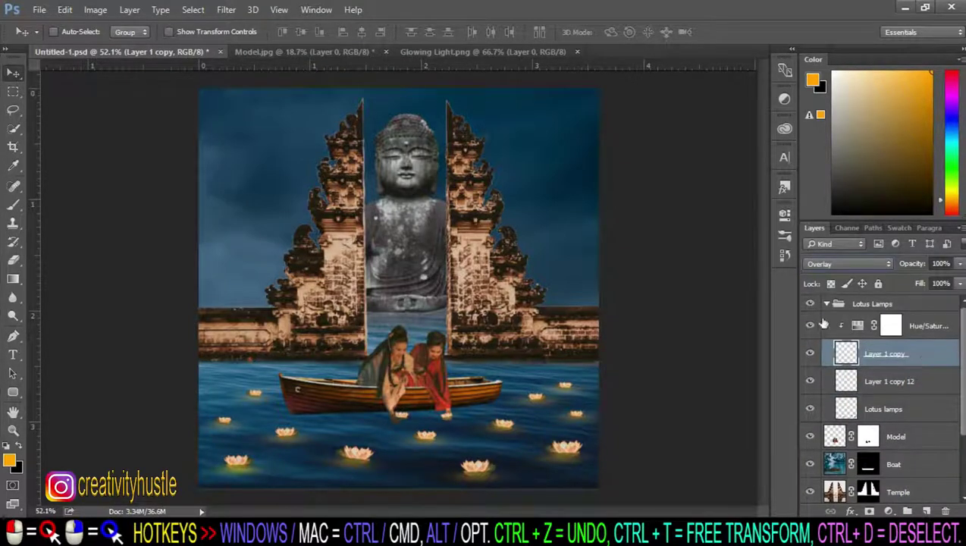
click(907, 328)
right_click(914, 328)
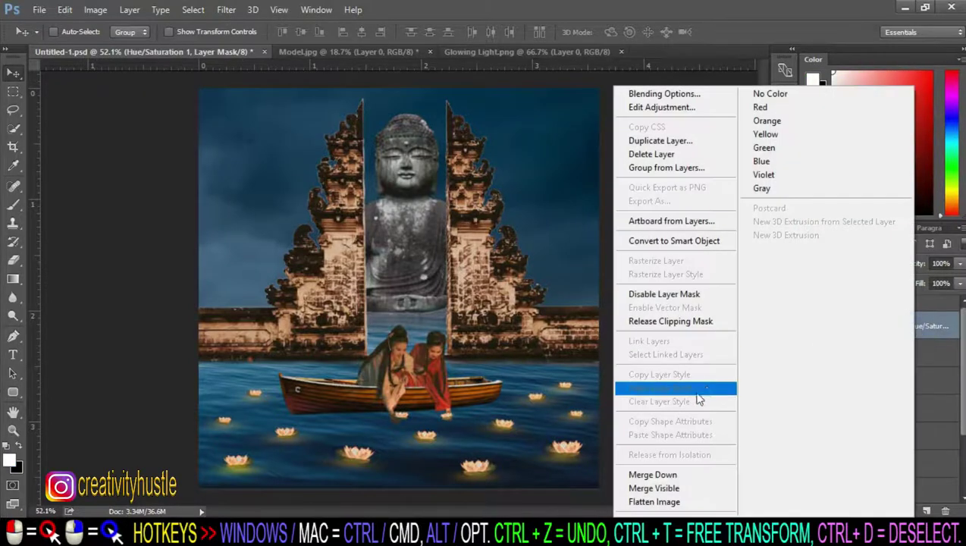
click(707, 322)
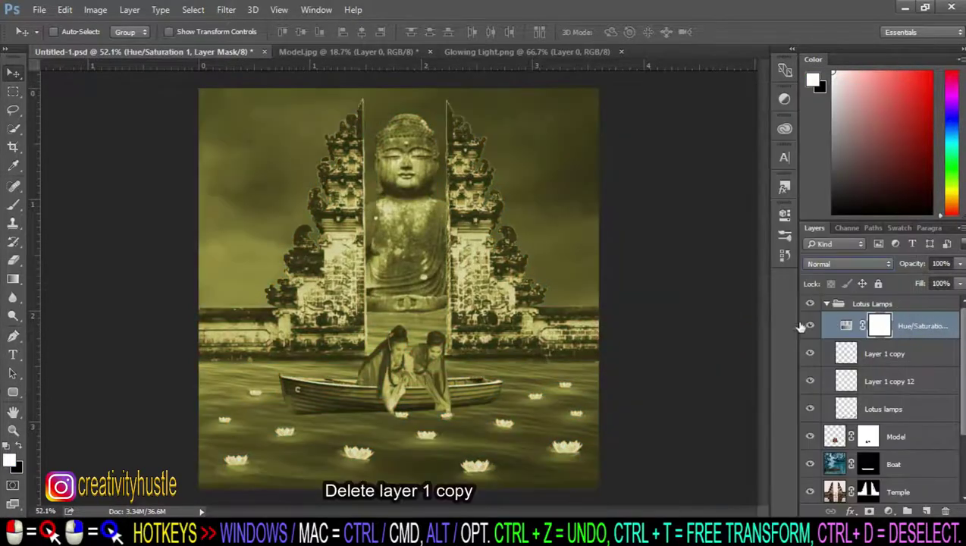
click(810, 326)
Step: Delete Layer 1 copy and duplicate the merged glow to brighten it
click(932, 359)
key(Delete)
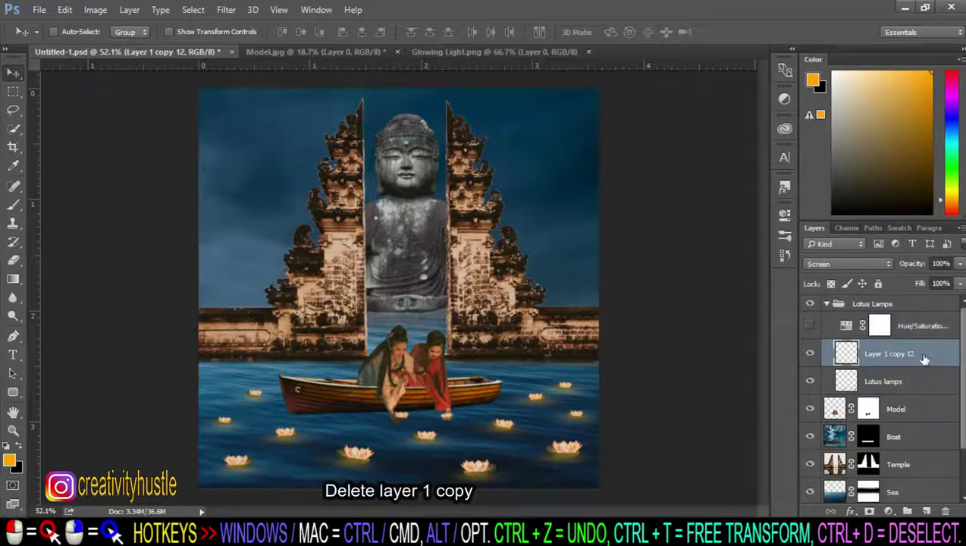
key(ctrl+j)
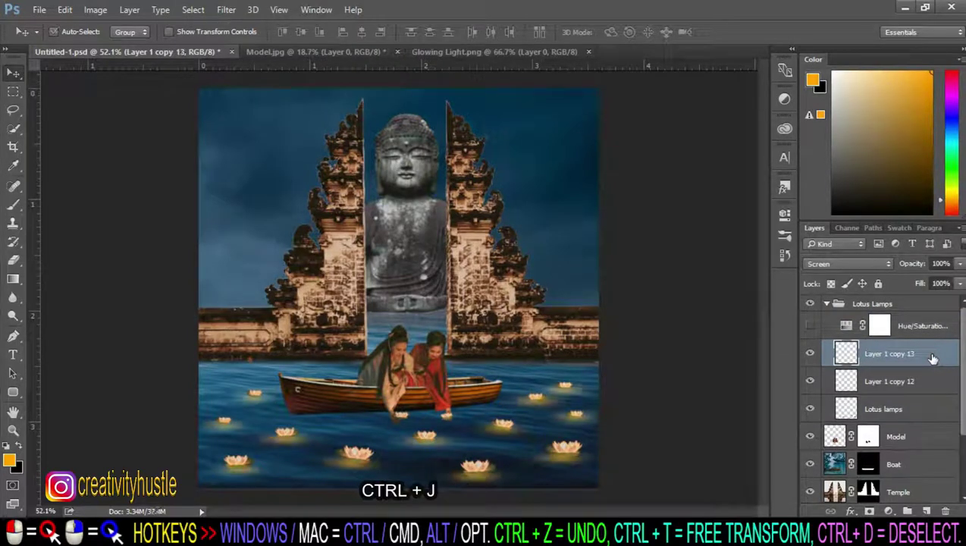
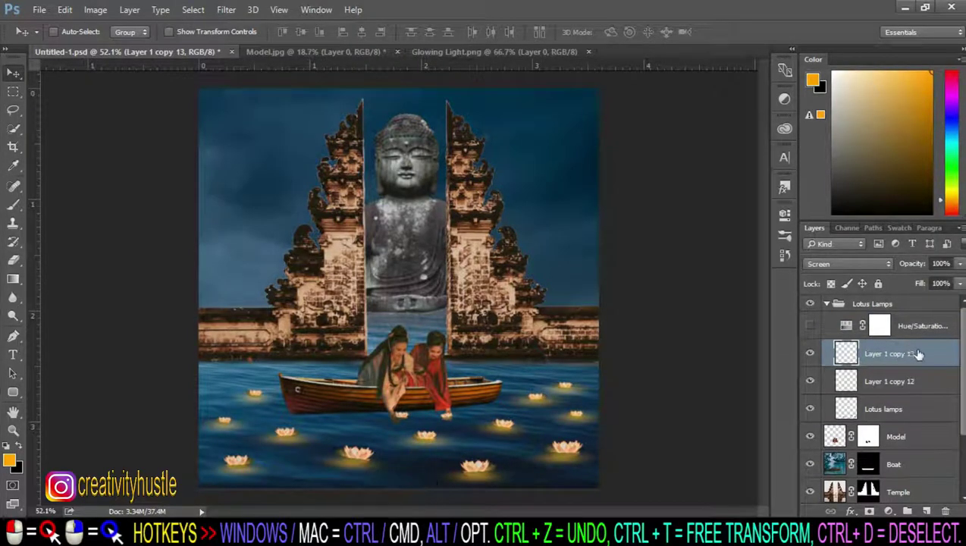
Step: Set Layer 1 copy 13 to Overlay, then show the Hue/Saturation layer and clip it to copy 13
click(882, 265)
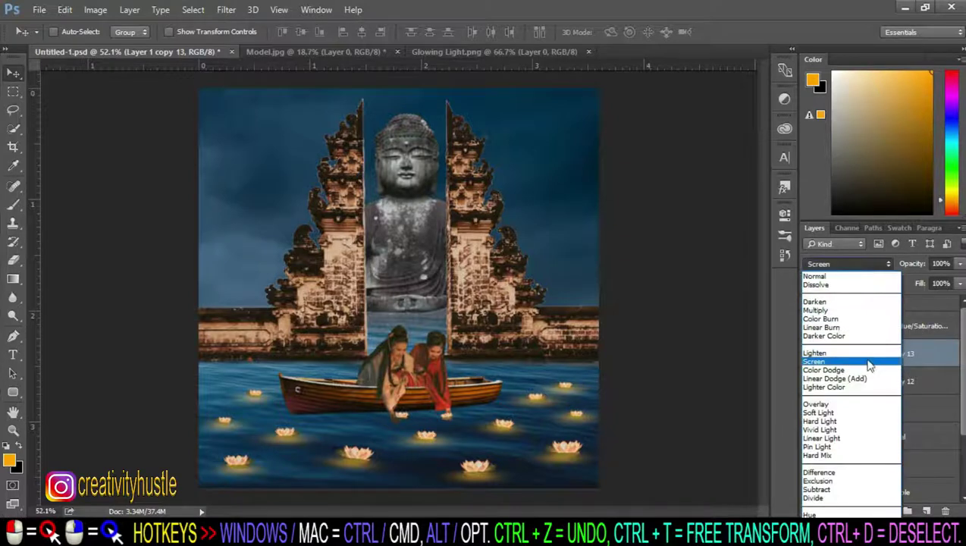
click(878, 412)
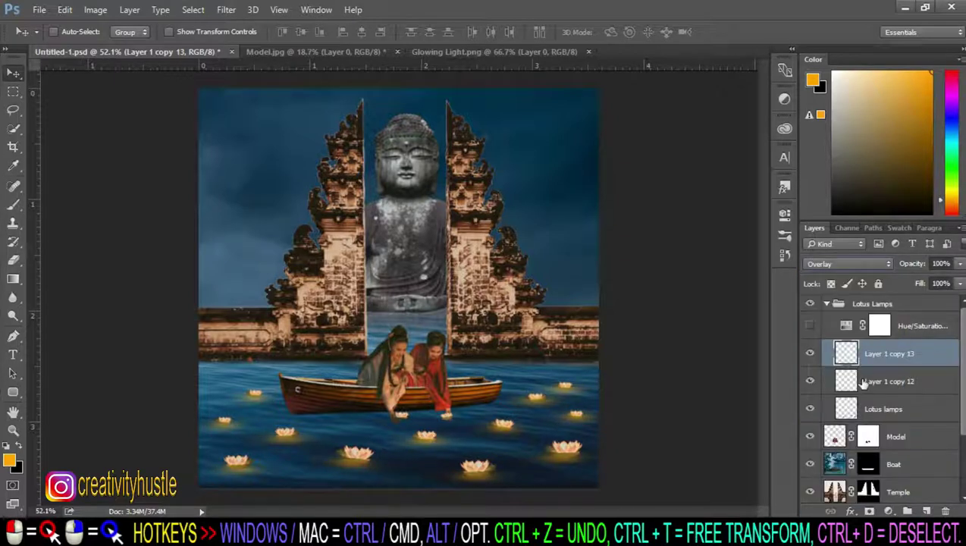
click(810, 326)
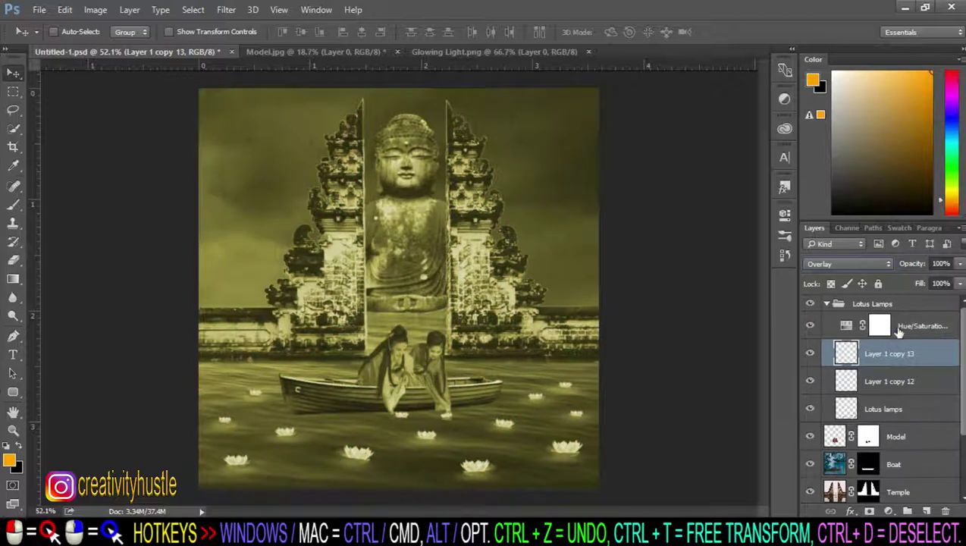
right_click(900, 332)
click(687, 321)
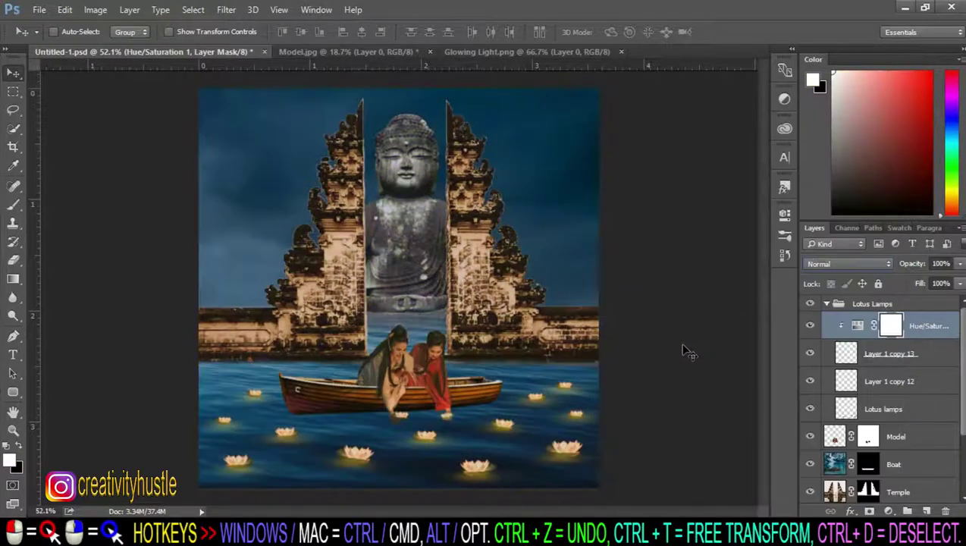
click(857, 325)
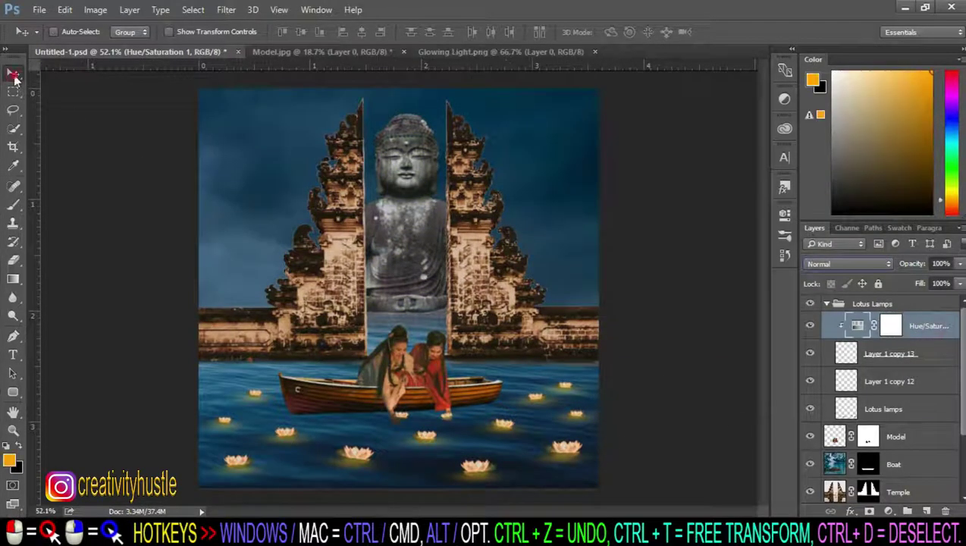
key(alt+bracketleft)
scroll(288, 474, up, 3)
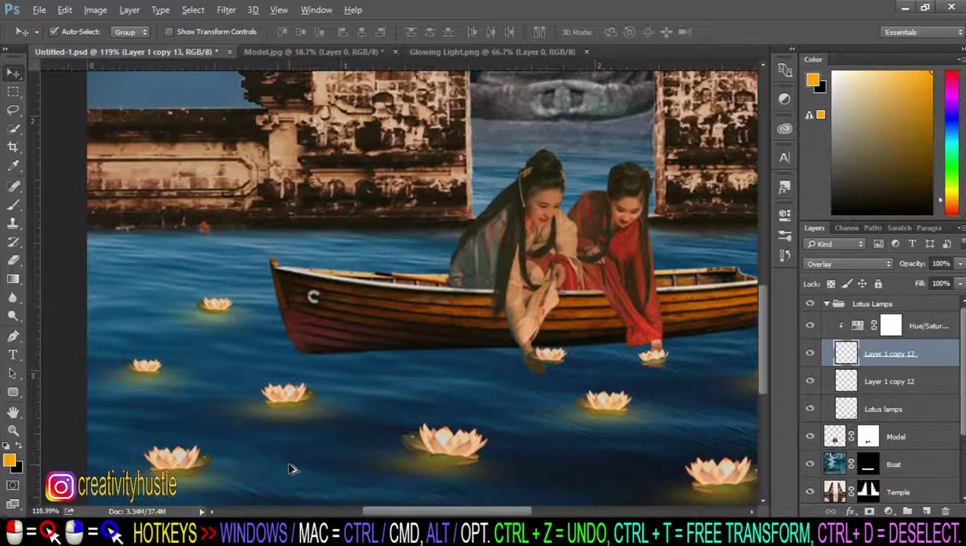
scroll(410, 493, down, 1)
scroll(402, 470, right, 5)
scroll(396, 455, right, 2)
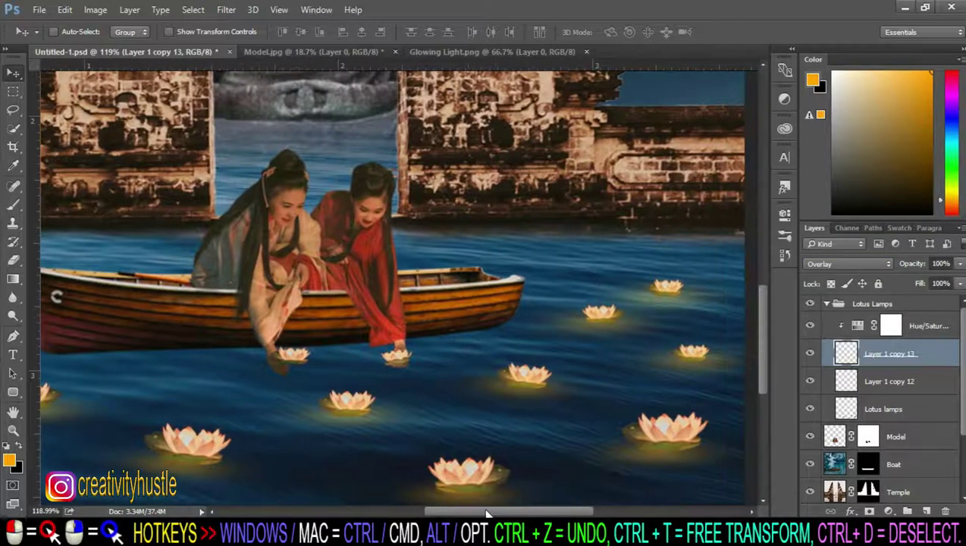
scroll(399, 453, down, 1)
scroll(398, 459, down, 1)
scroll(395, 464, down, 1)
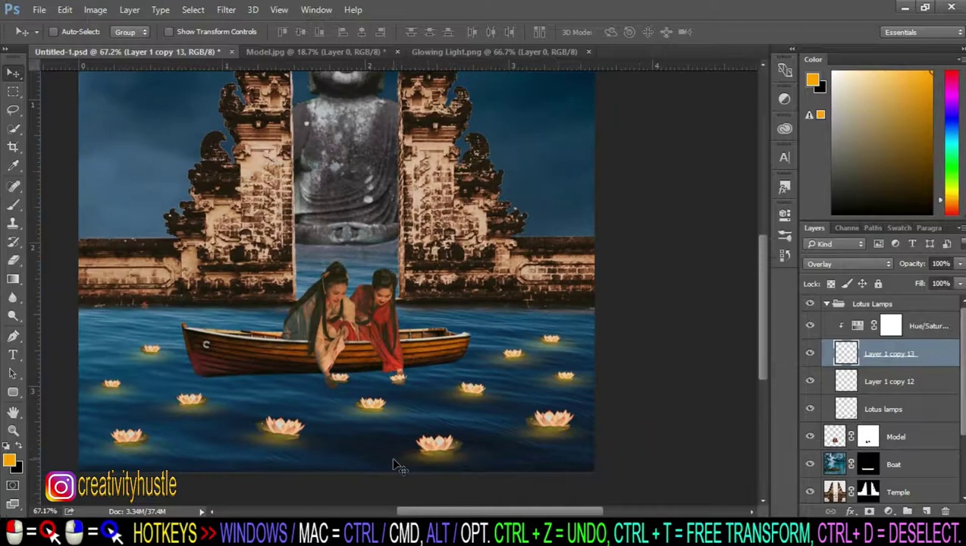
Step: Close Model.jpg without saving and drag the glow from Glowing Light.png into the composite
click(396, 52)
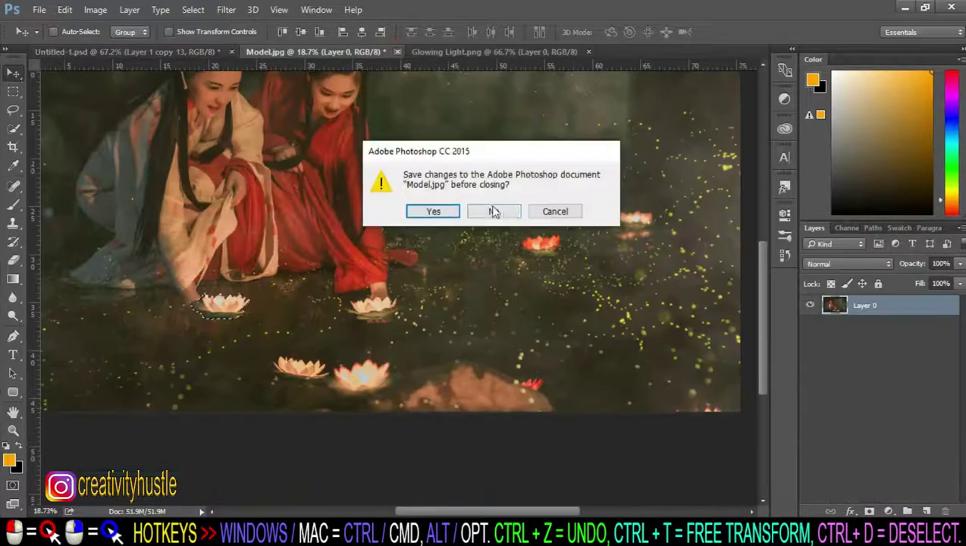
click(492, 209)
click(335, 51)
mouse_move(276, 241)
mouse_down()
mouse_move(56, 57)
mouse_move(381, 289)
mouse_up()
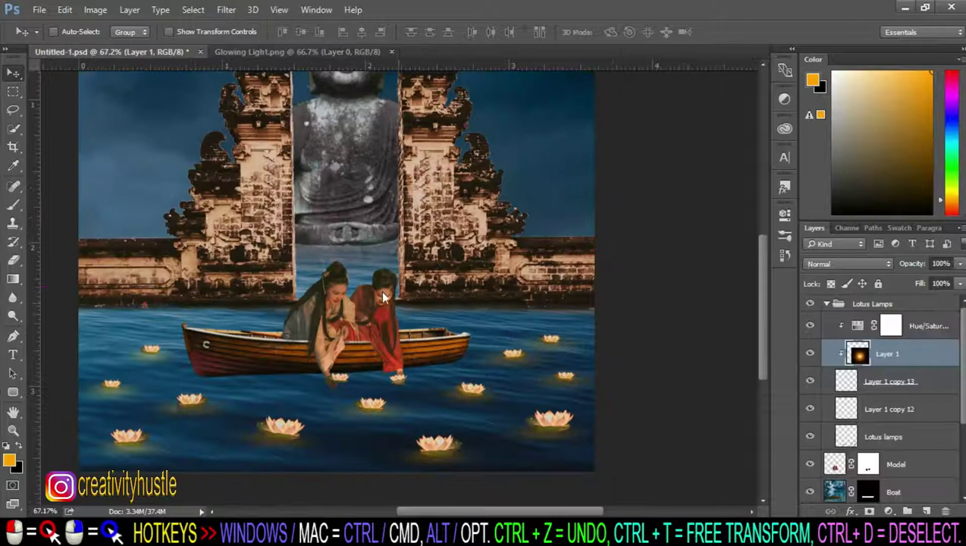
Step: Move the glow layer above Hue/Saturation, release its clipping mask and blend it in Screen
drag(913, 356, 908, 304)
right_click(913, 329)
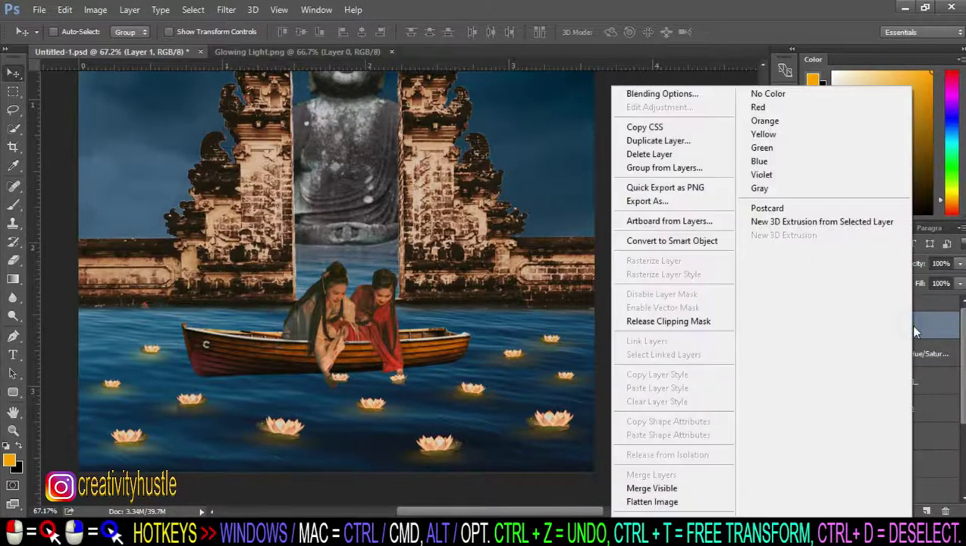
click(706, 321)
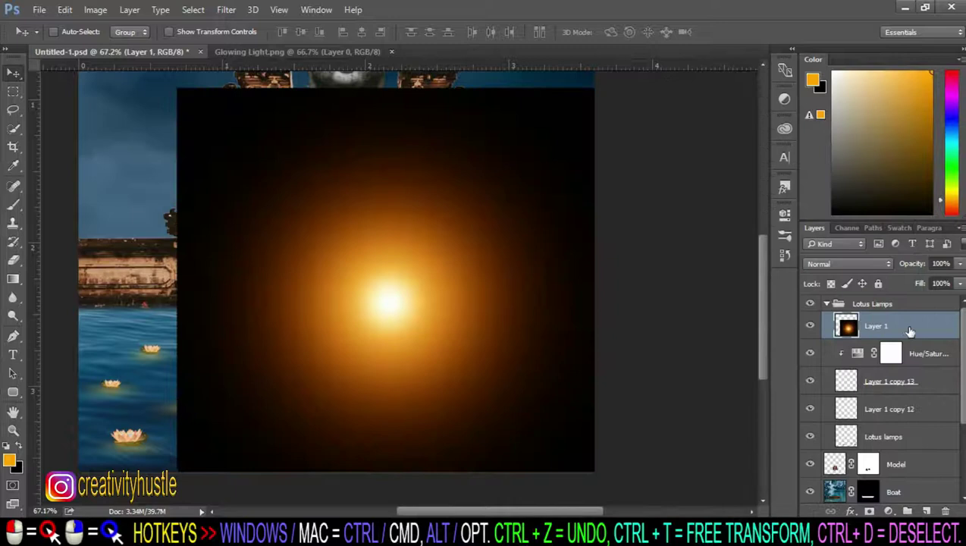
click(872, 264)
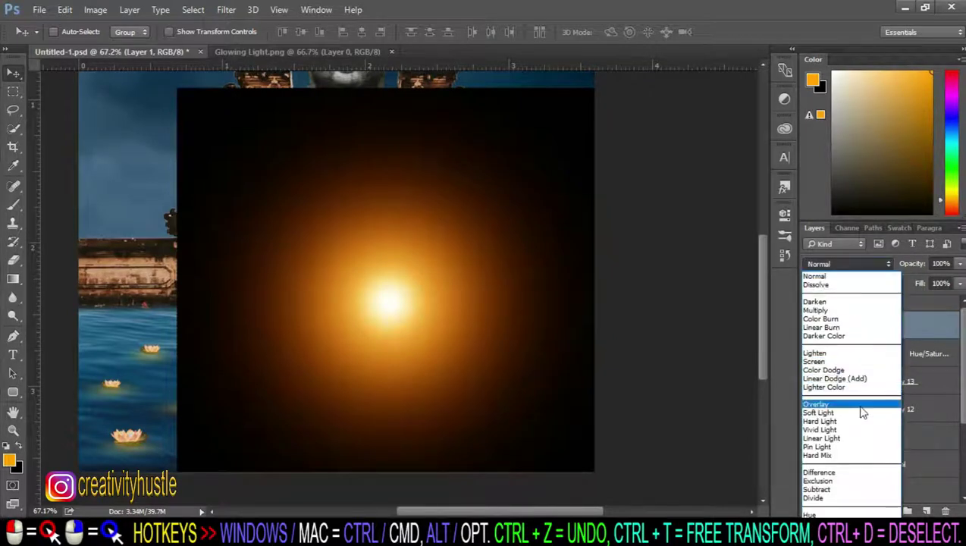
click(864, 362)
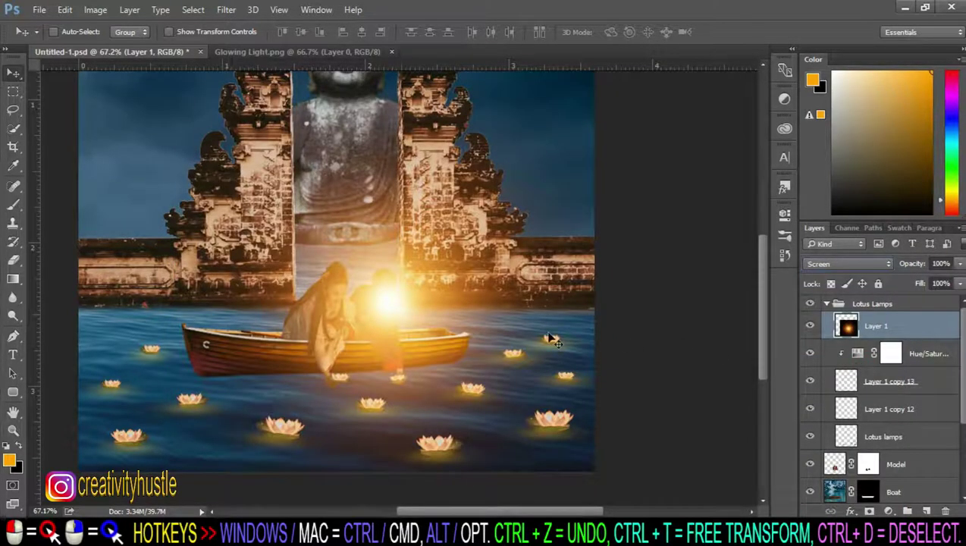
Step: Scale the glow to about 78% and place it over the lower-left lotus lamp
drag(552, 339, 319, 443)
scroll(280, 443, down, 2)
scroll(281, 443, up, 5)
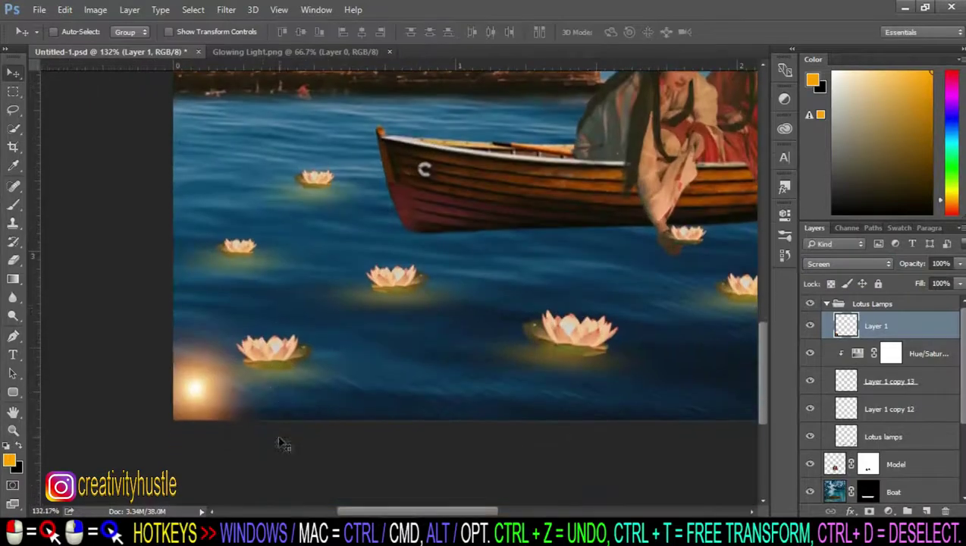
key(ctrl+t)
drag(189, 340, 254, 294)
drag(350, 270, 328, 280)
drag(301, 314, 311, 322)
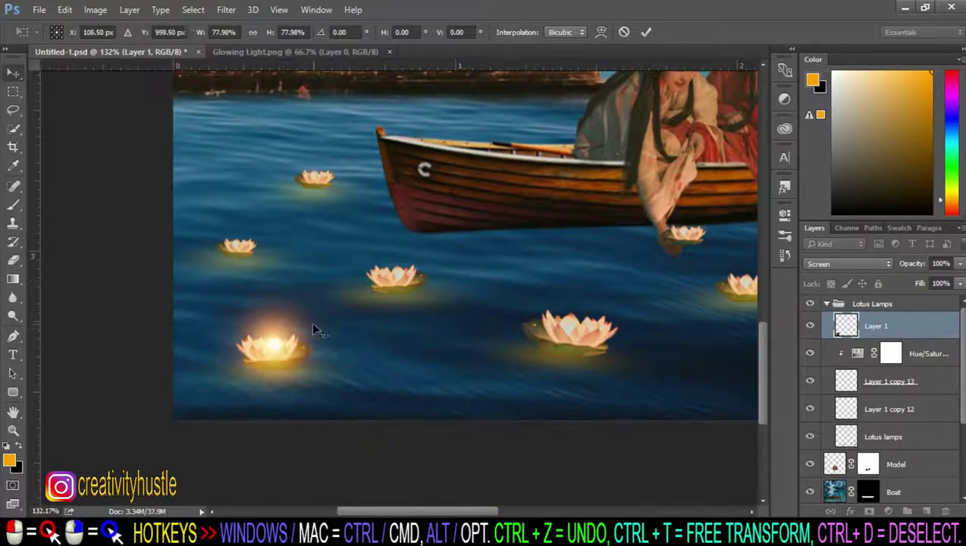
key(Return)
scroll(315, 330, down, 2)
scroll(316, 329, down, 1)
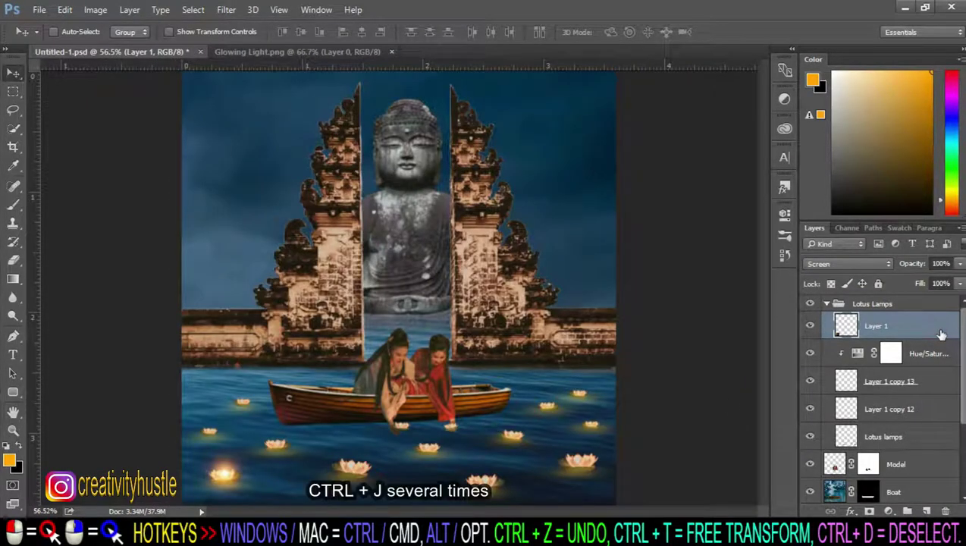
Step: Duplicate the glow repeatedly with Ctrl+J, dragging each copy onto a floating lotus lamp
key(ctrl+j)
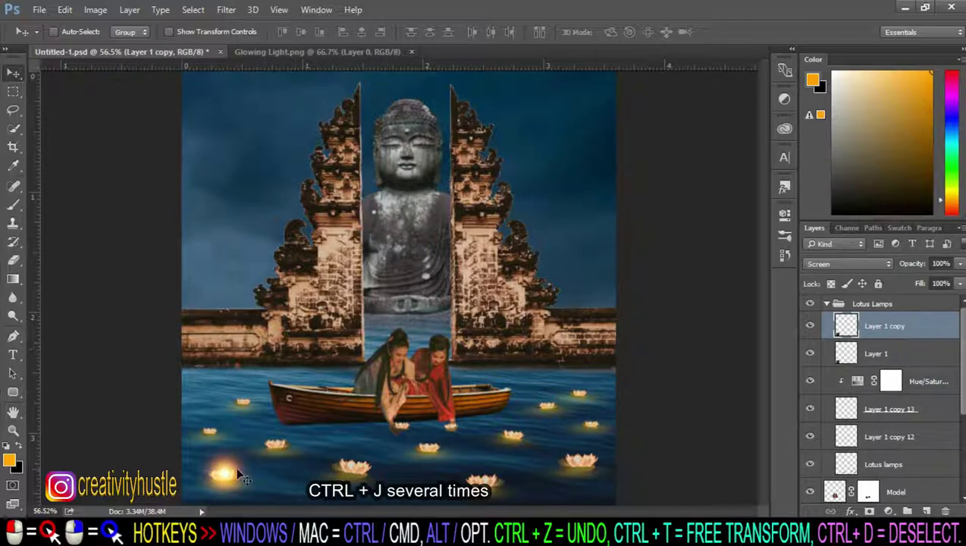
drag(237, 470, 245, 399)
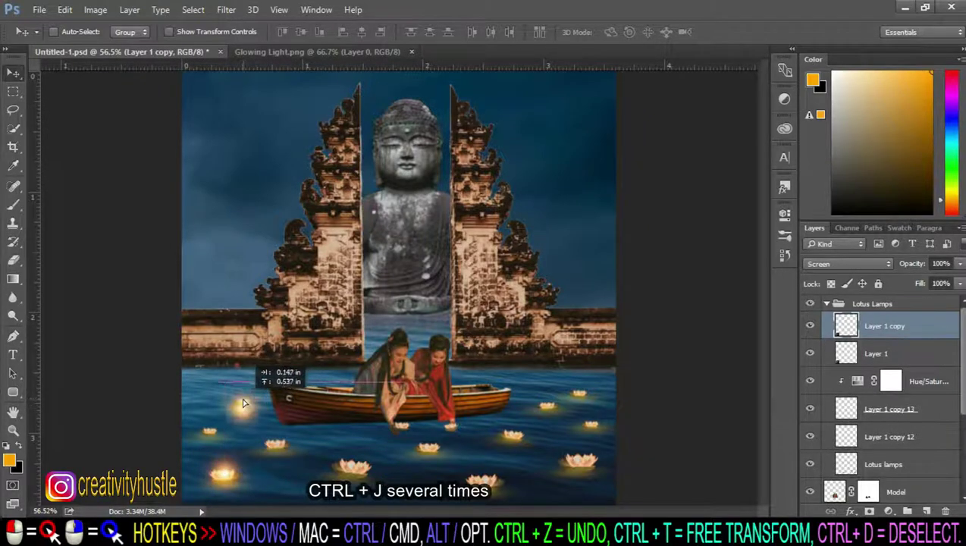
scroll(243, 402, up, 3)
key(ctrl+j)
scroll(599, 296, right, 5)
key(ctrl+j)
key(ctrl+j)
key(ctrl+j)
mouse_move(507, 231)
mouse_down()
mouse_move(633, 290)
mouse_move(442, 349)
mouse_move(569, 356)
mouse_up()
key(ctrl+j)
key(ctrl+j)
key(ctrl+j)
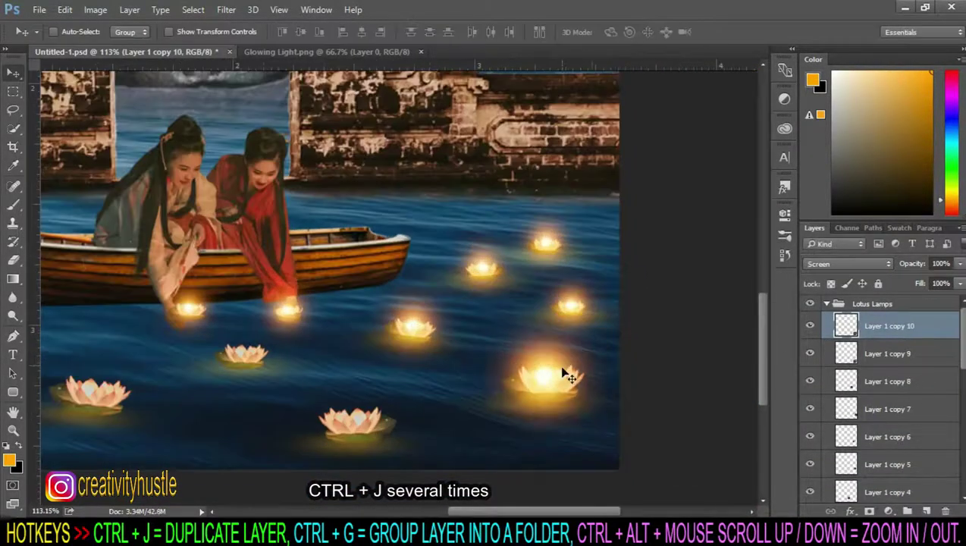
key(ctrl+j)
key(ctrl+j)
key(ctrl+j)
scroll(233, 341, up, 1)
drag(232, 341, 444, 294)
key(ctrl+0)
scroll(880, 379, down, 5)
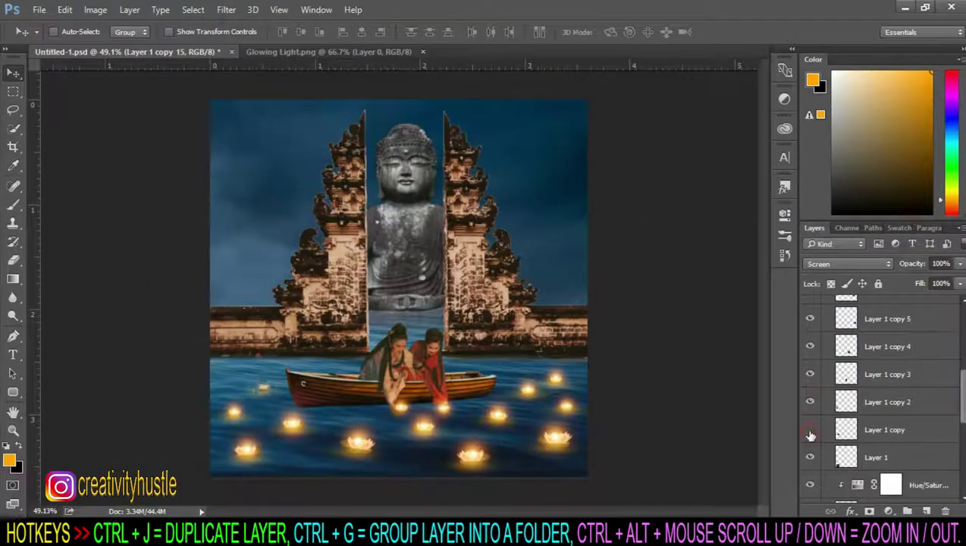
Step: Select the layer range from Layer 1 up to Layer 1 copy 15
shift+click(895, 460)
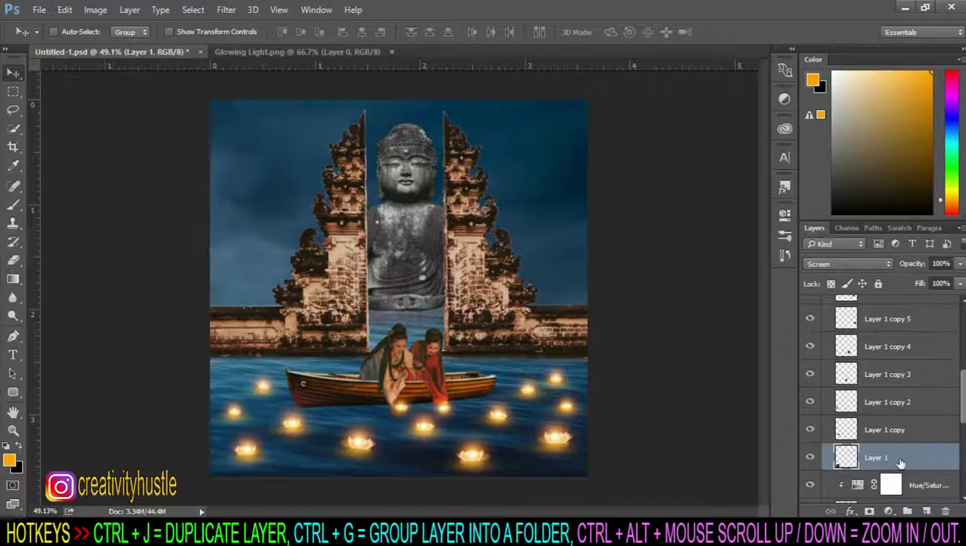
scroll(914, 442, up, 5)
scroll(913, 443, up, 1)
shift+click(903, 334)
Step: Merge the selected glow copies into one layer blended in Screen mode
right_click(902, 337)
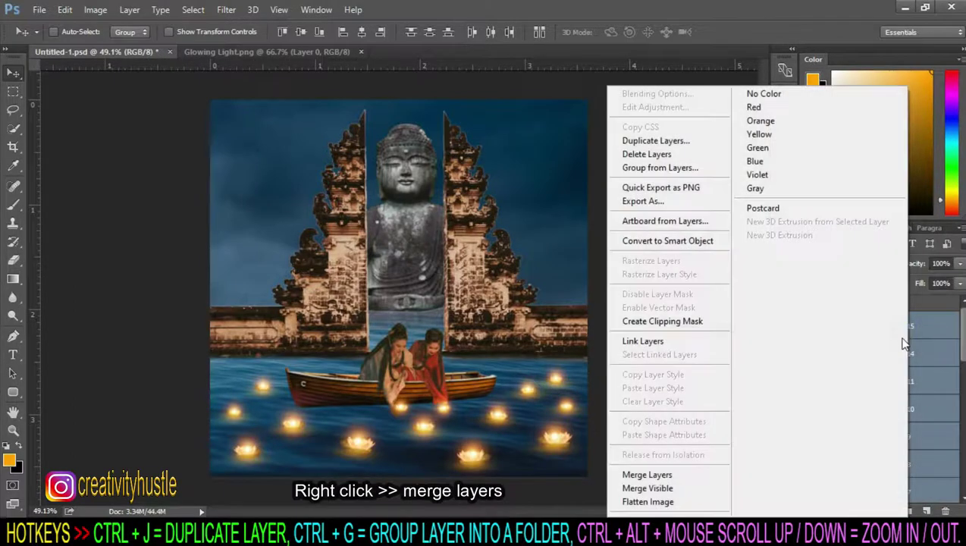
click(710, 474)
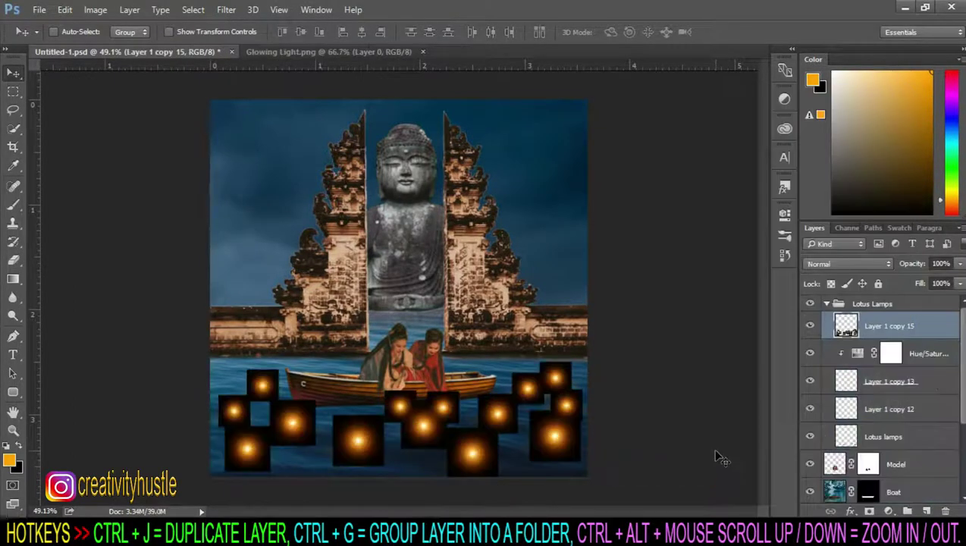
click(850, 263)
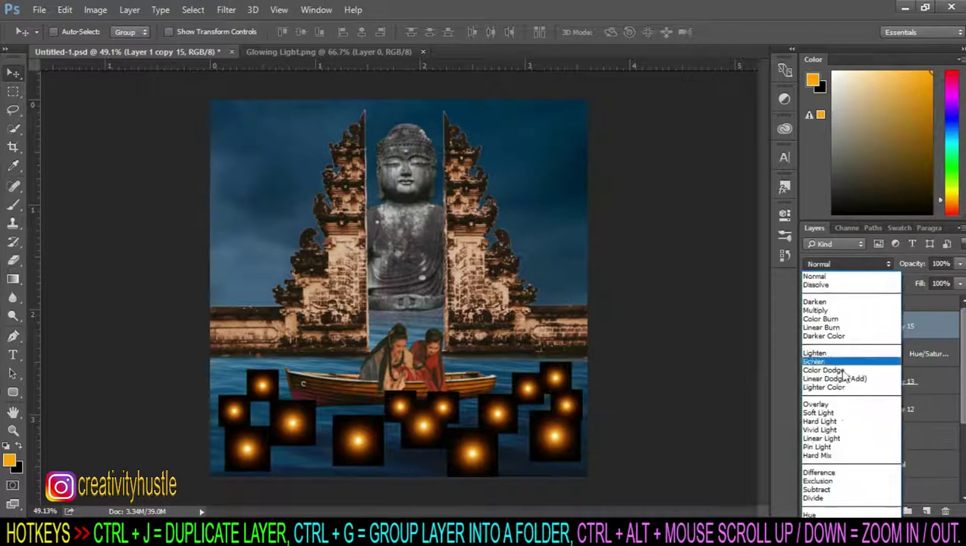
click(843, 362)
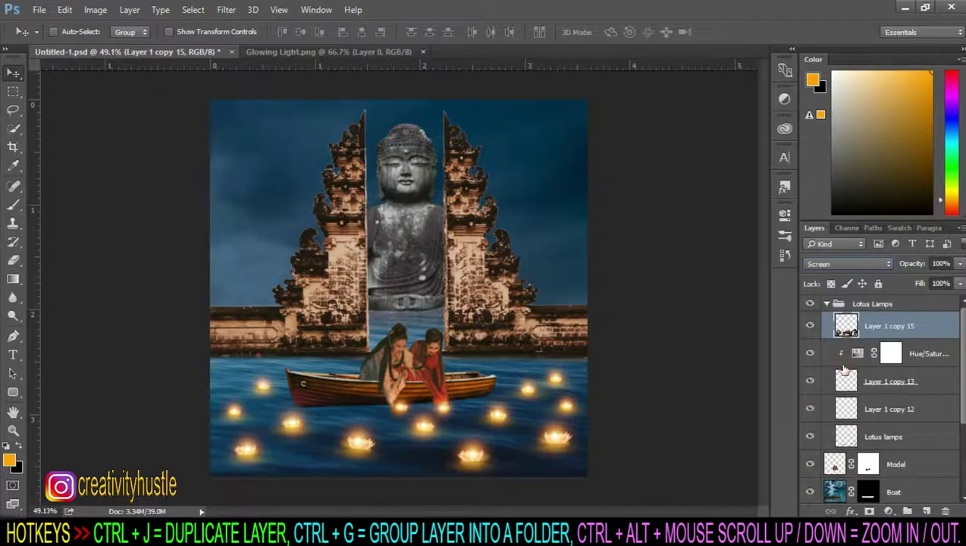
Step: Rename the merged layer 'Glowing lights' and the two layers below 'Shadow 1' and 'Shadow 2'
double_click(900, 325)
text(L)
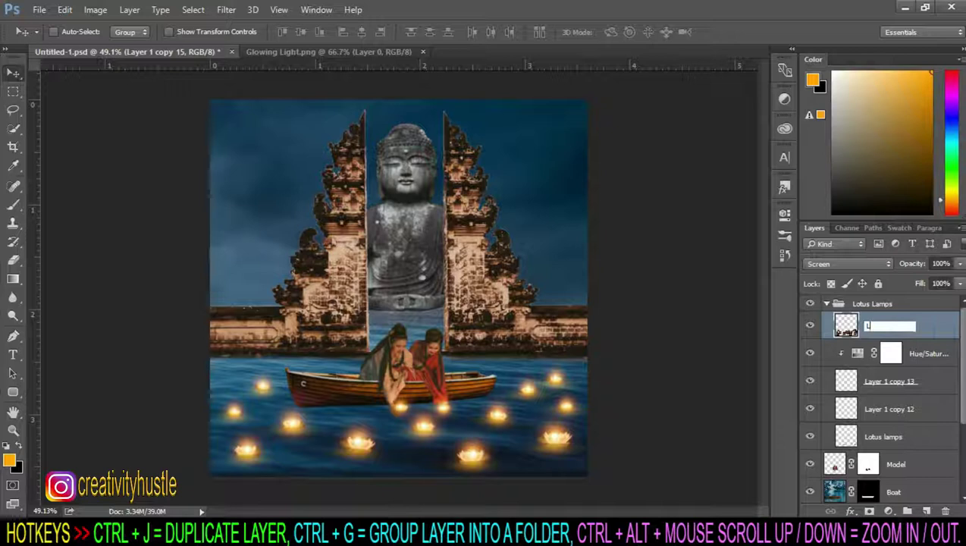
text(lights)
key(Return)
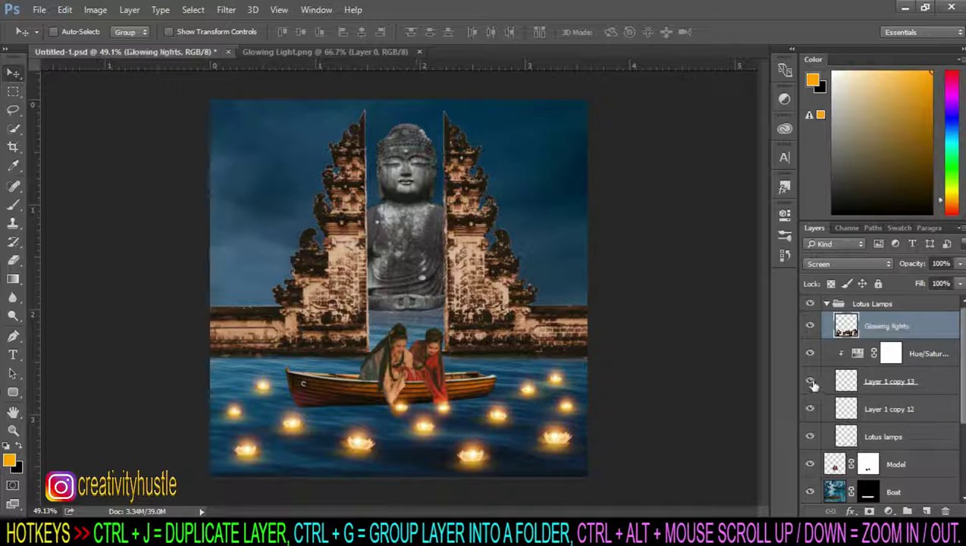
double_click(891, 383)
text(Shadow 1)
key(Tab)
text(S)
key(Return)
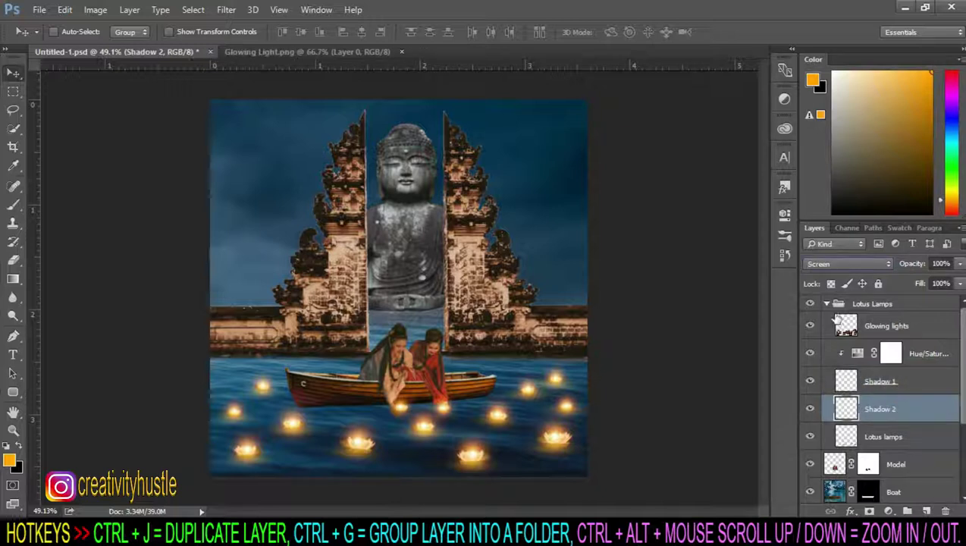
Step: Collapse the Lotus Lamps group and target the Sea layer's mask
click(826, 305)
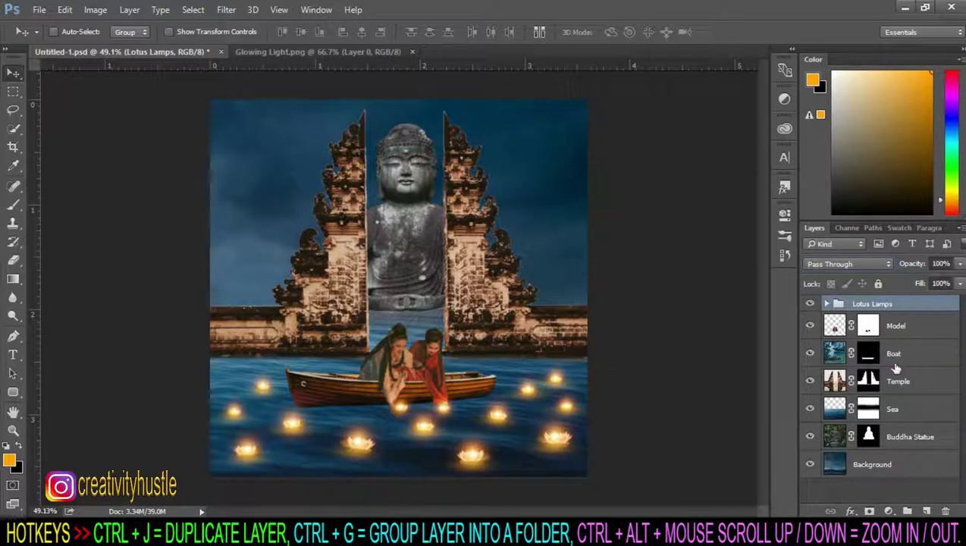
click(927, 464)
click(910, 411)
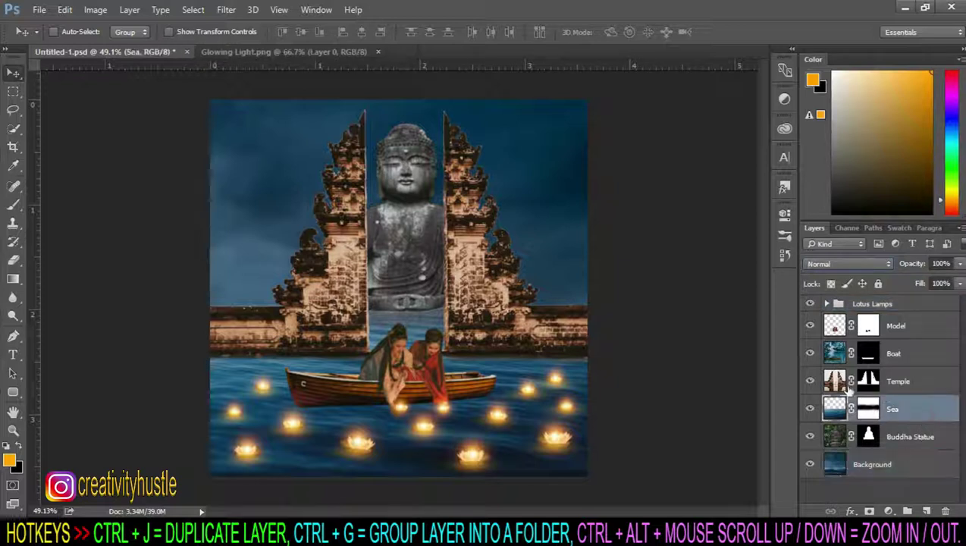
click(869, 409)
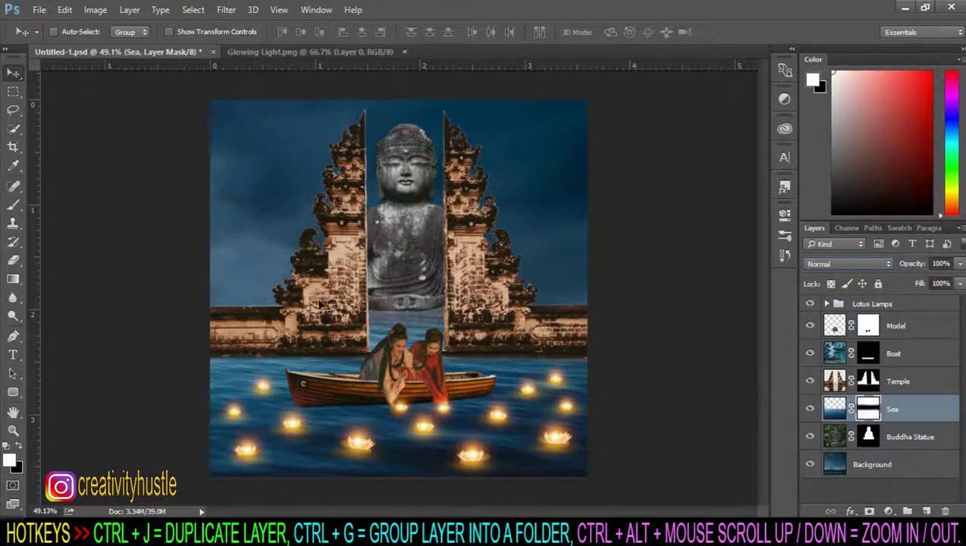
Step: Paint black at 19% brush opacity on the Sea mask around the girls' heads
click(21, 209)
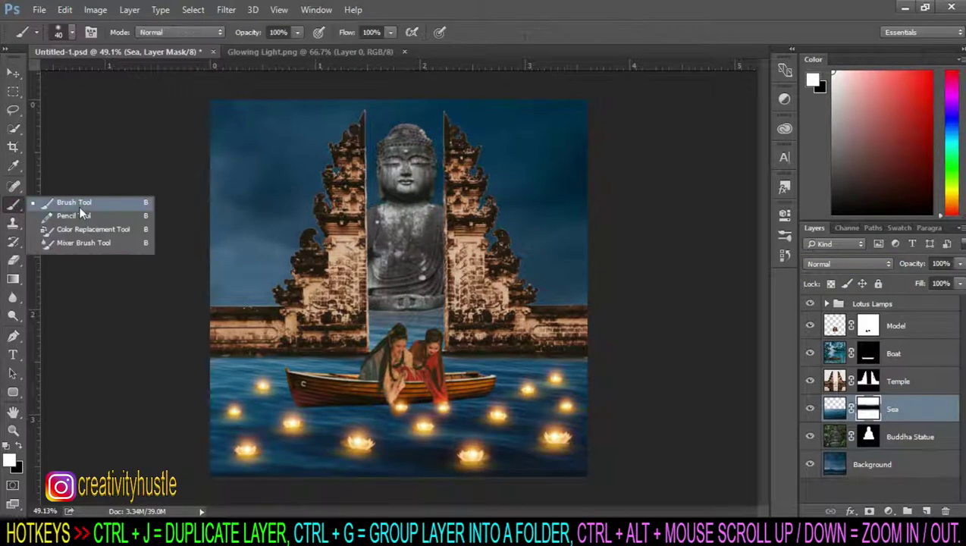
click(84, 205)
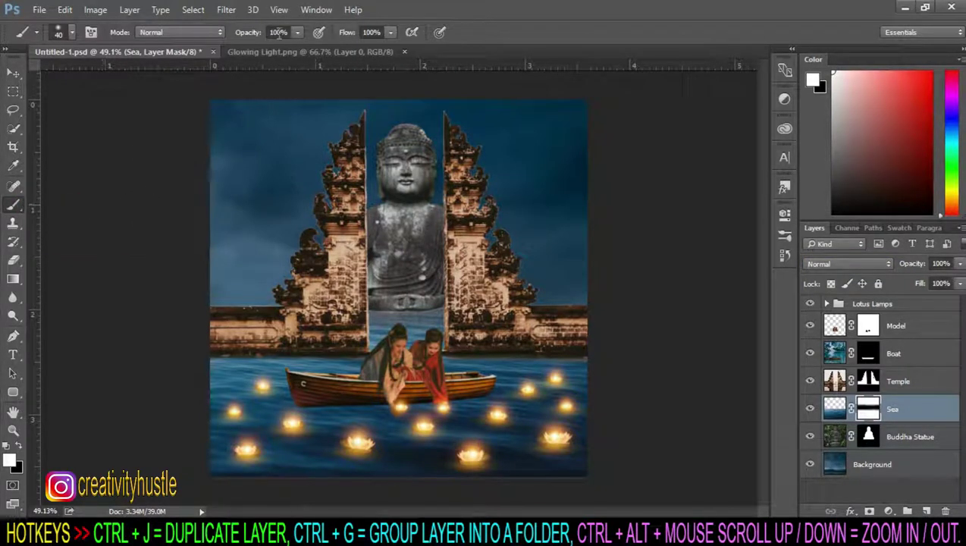
drag(238, 47, 237, 47)
click(870, 409)
click(22, 447)
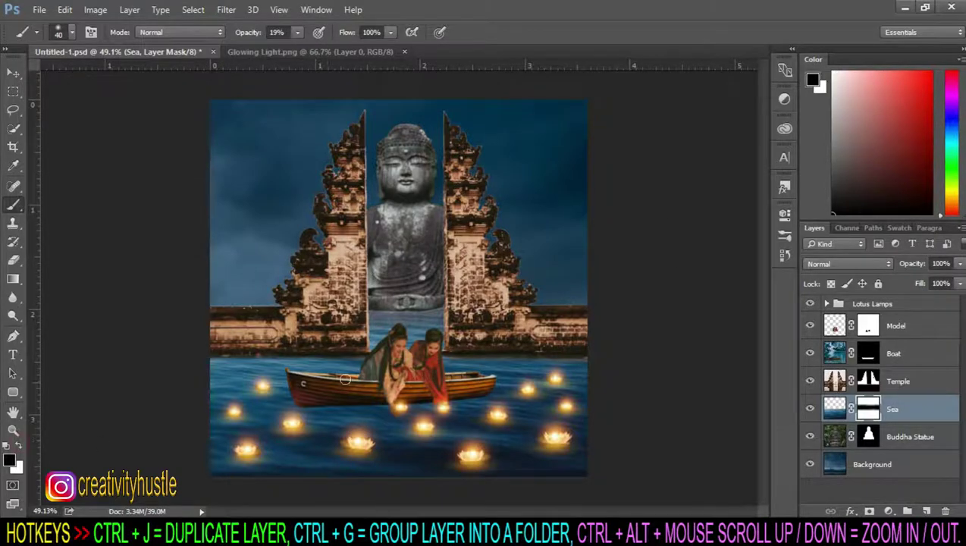
scroll(349, 343, up, 3)
drag(471, 305, 457, 343)
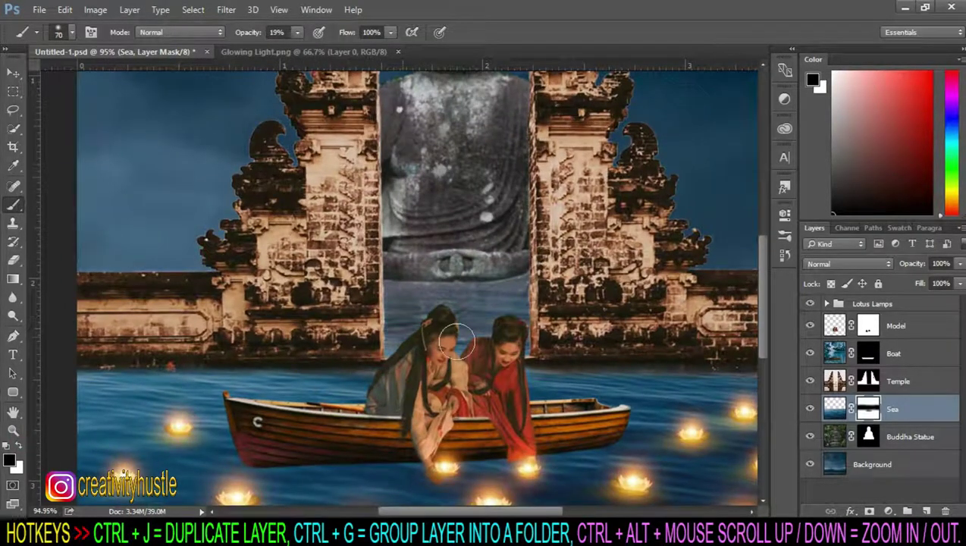
scroll(531, 304, down, 2)
scroll(423, 334, down, 2)
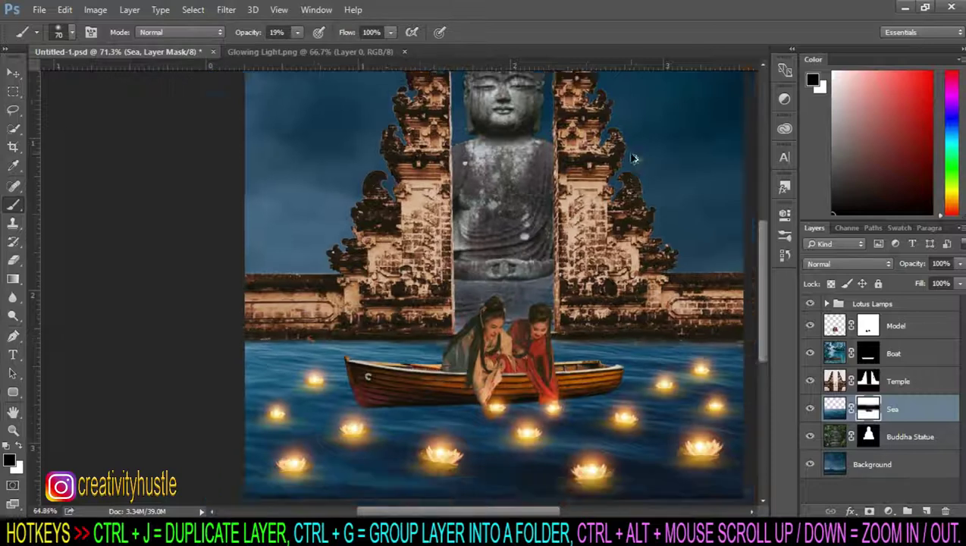
click(936, 465)
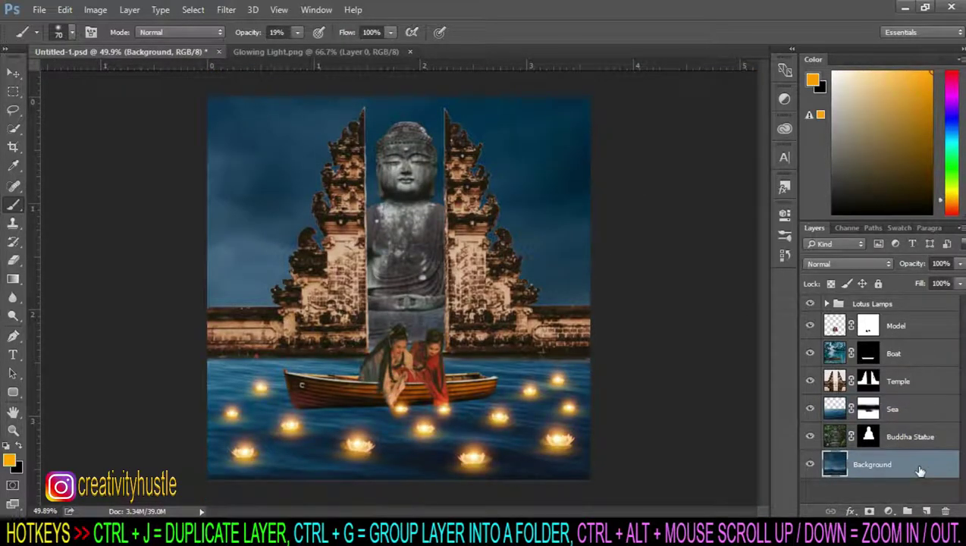
Step: Duplicate Background above Buddha Statue, add a layer mask, and name the copy 'Cloud'
key(ctrl+j)
drag(930, 465, 926, 431)
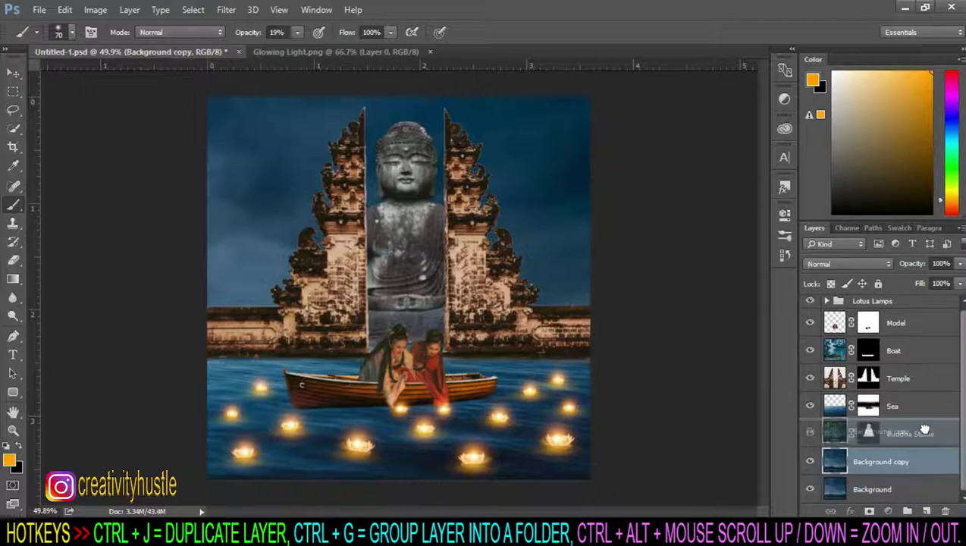
click(869, 512)
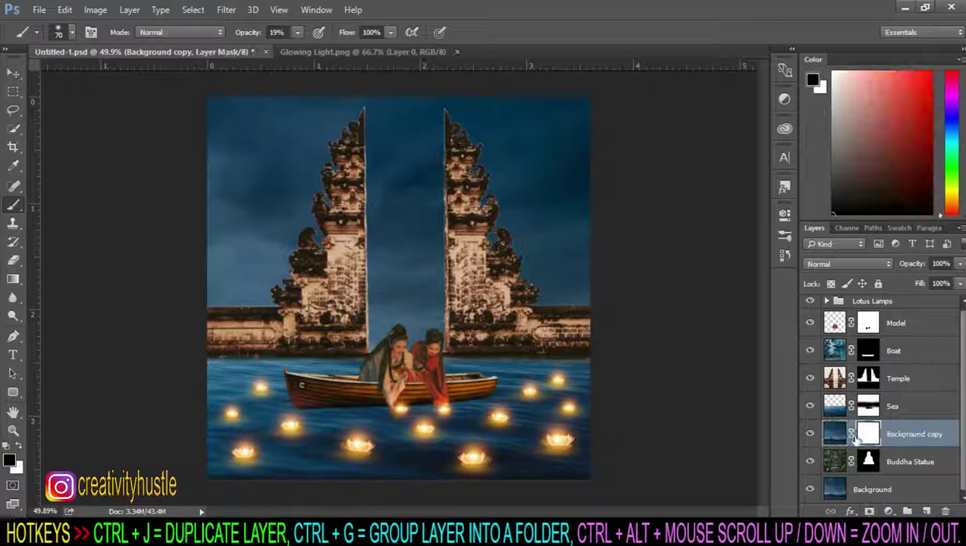
double_click(907, 435)
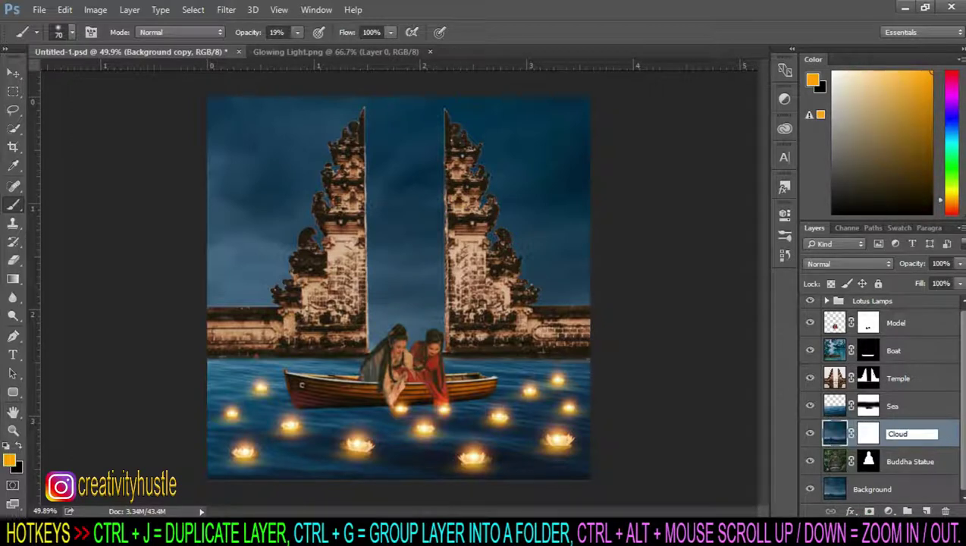
key(Return)
Step: Paint the Cloud mask black with a 300px, 26% opacity brush to reveal the Buddha
click(869, 434)
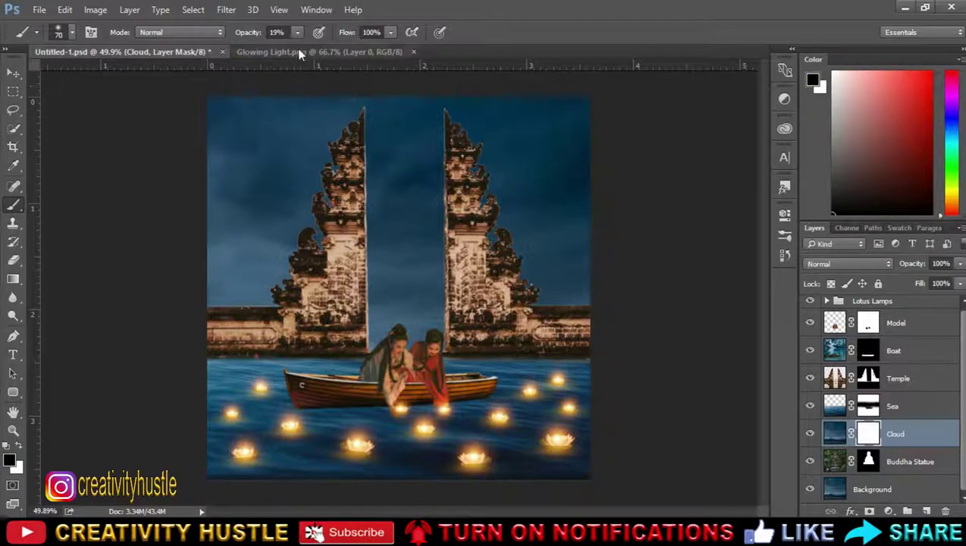
key(bracketright)
key(bracketright)
key(bracketright)
key(bracketright)
key(bracketright)
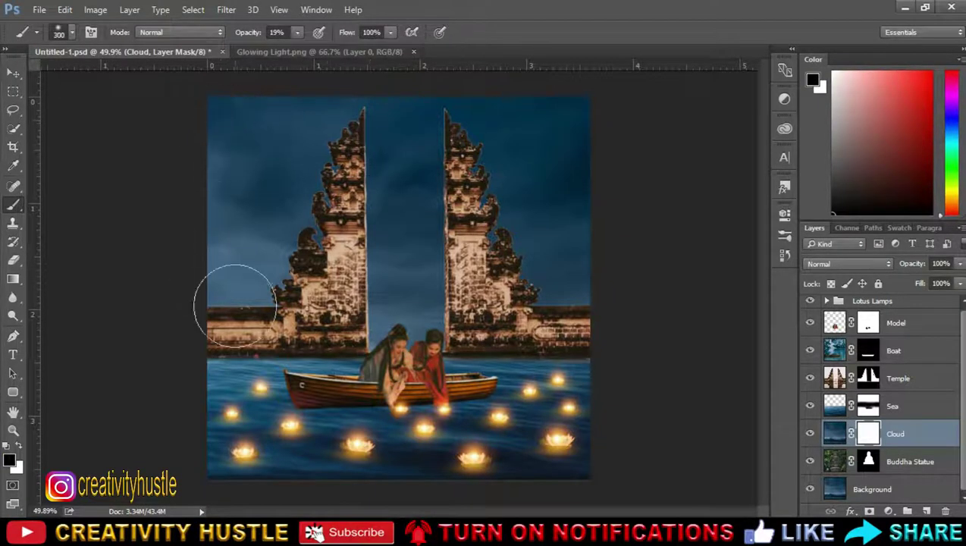
click(299, 32)
drag(301, 51, 303, 51)
drag(410, 199, 410, 228)
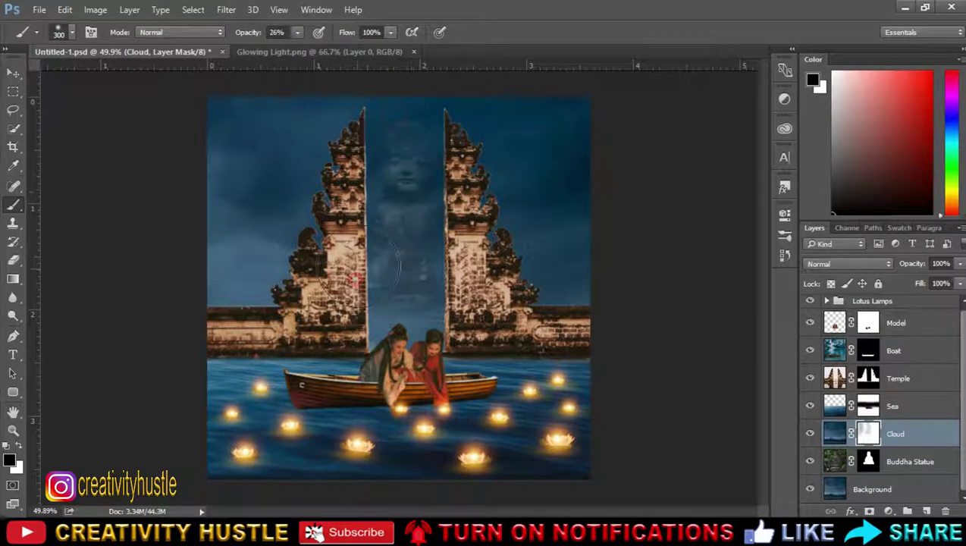
drag(416, 162, 390, 199)
Step: Lower the Buddha Statue layer's opacity to 83%
click(910, 461)
click(960, 263)
drag(957, 279, 945, 280)
scroll(556, 248, up, 2)
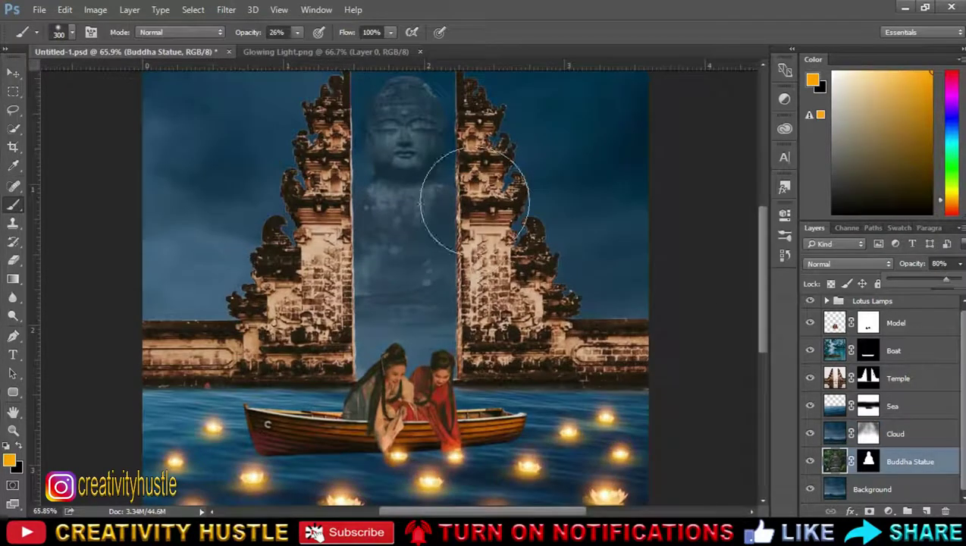
scroll(470, 216, up, 2)
scroll(553, 208, up, 1)
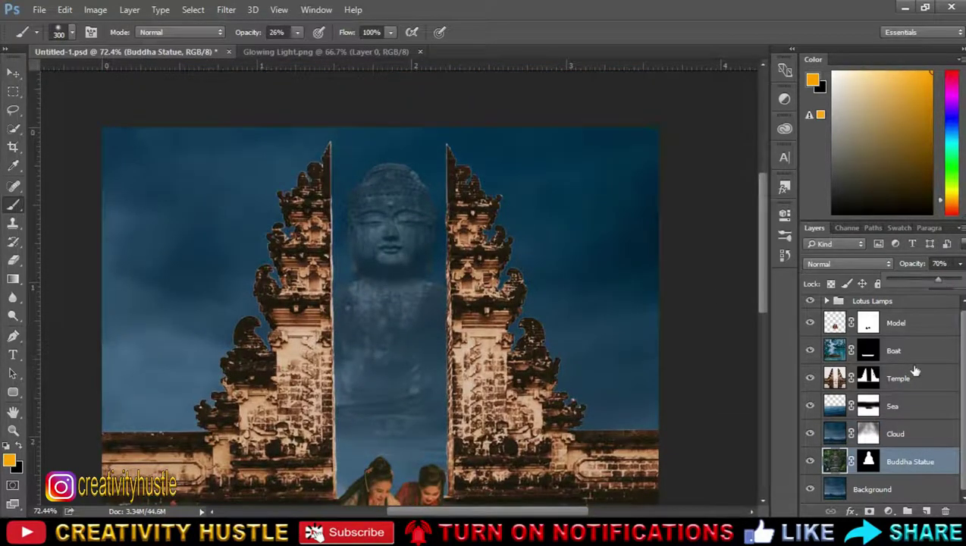
Step: Reset colours to black and white and fade more cloud on the Cloud mask at 7% opacity
click(920, 434)
key(z)
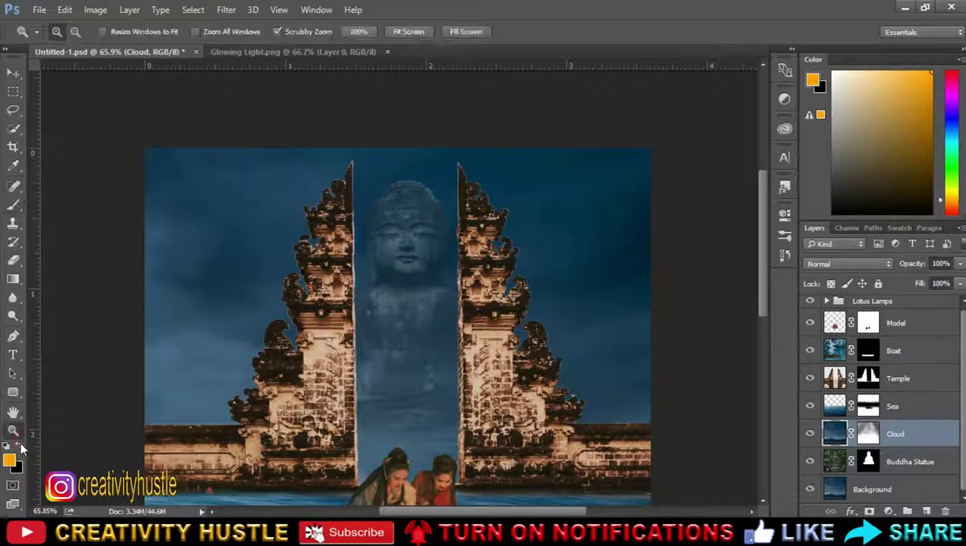
click(13, 203)
click(76, 201)
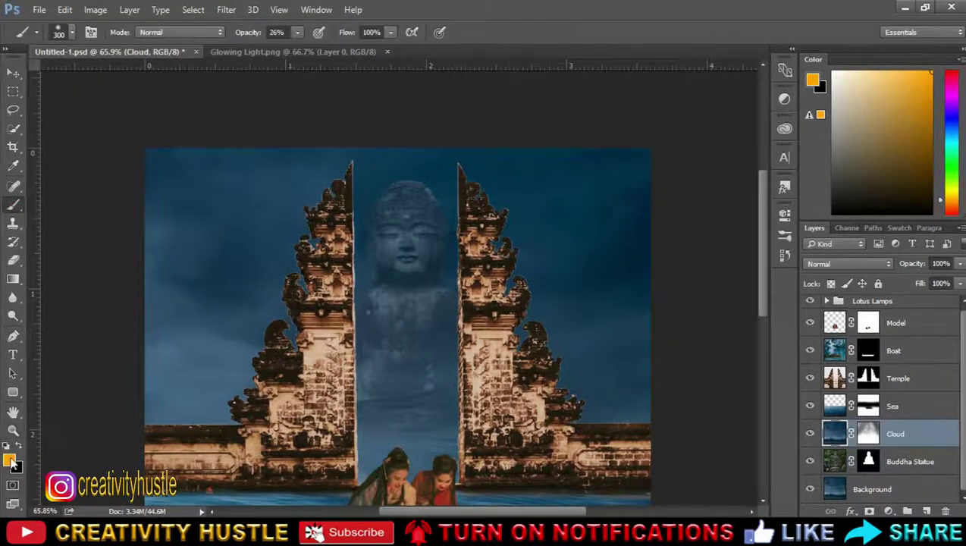
key(d)
click(868, 434)
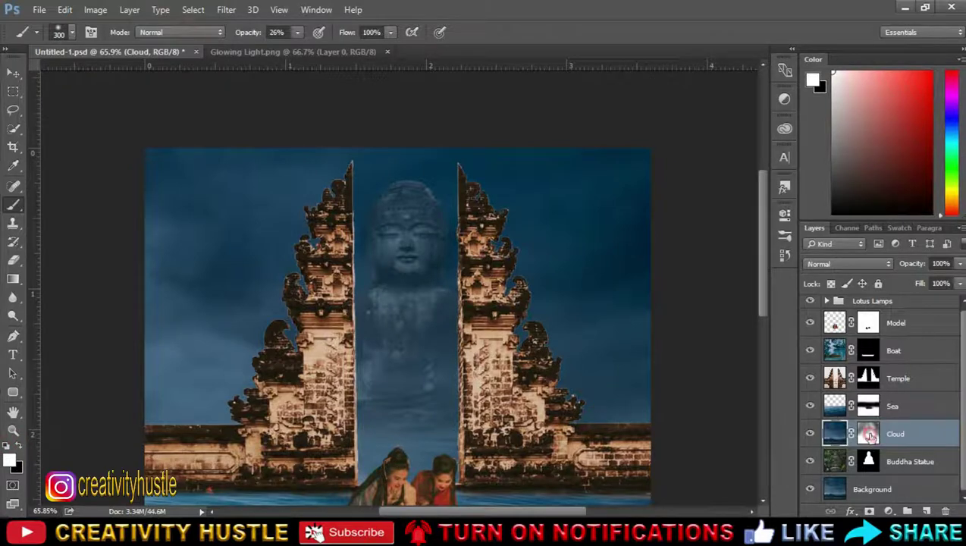
click(297, 32)
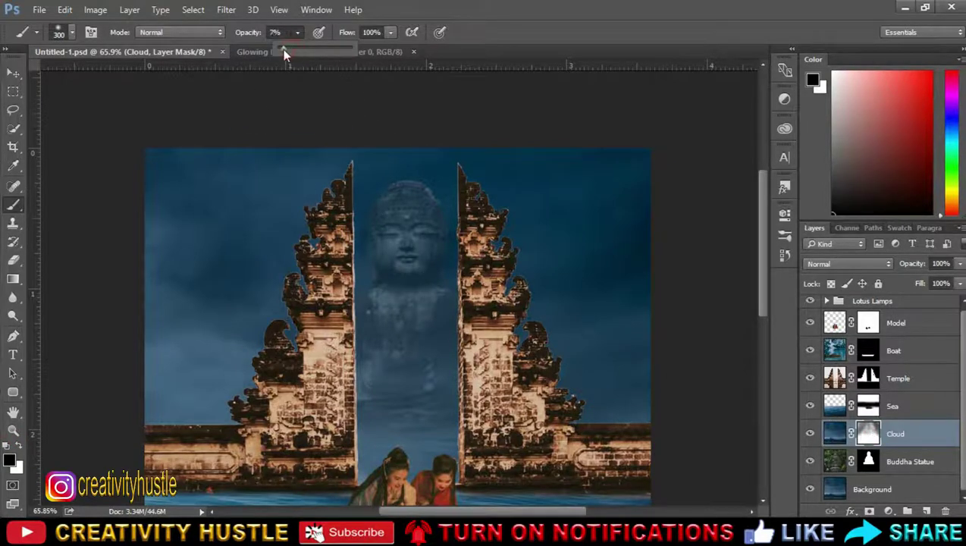
mouse_move(432, 399)
mouse_down()
mouse_move(388, 367)
mouse_move(399, 291)
mouse_up()
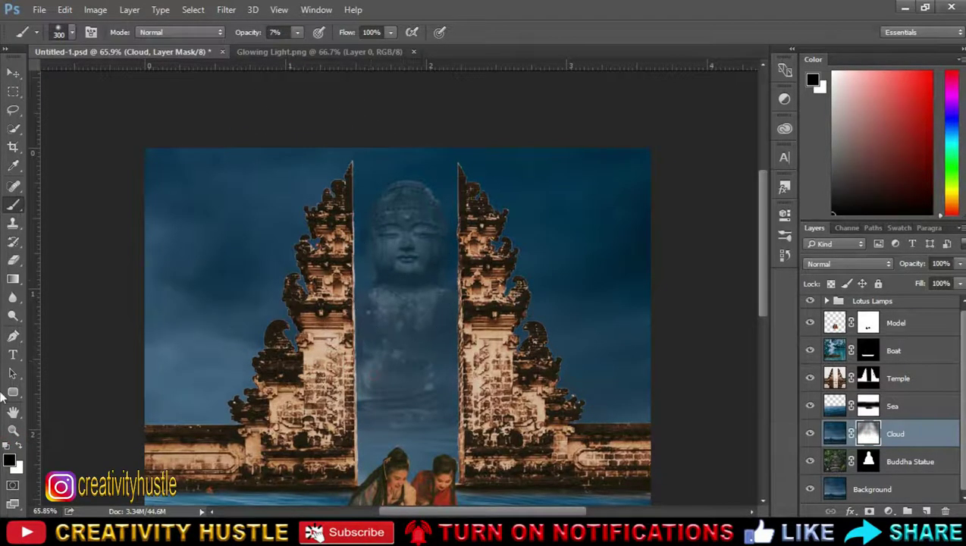
Step: Touch up the Cloud mask edges with white at 16% brush opacity
click(21, 447)
key(1)
key(6)
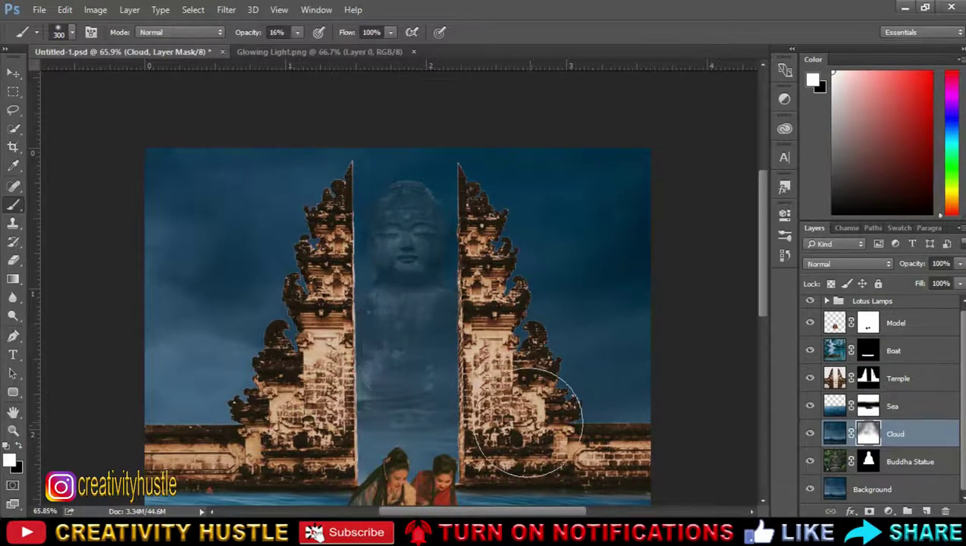
scroll(436, 421, down, 3)
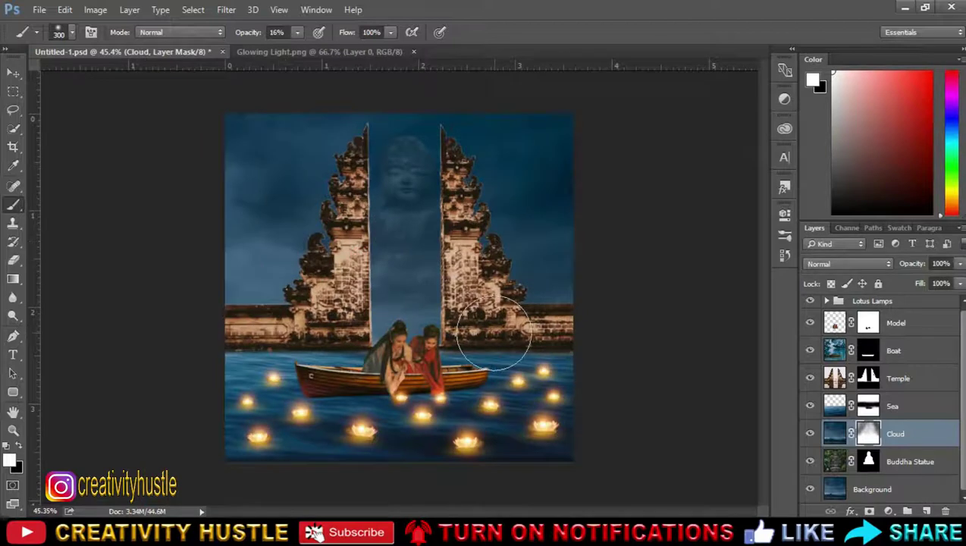
scroll(497, 334, up, 4)
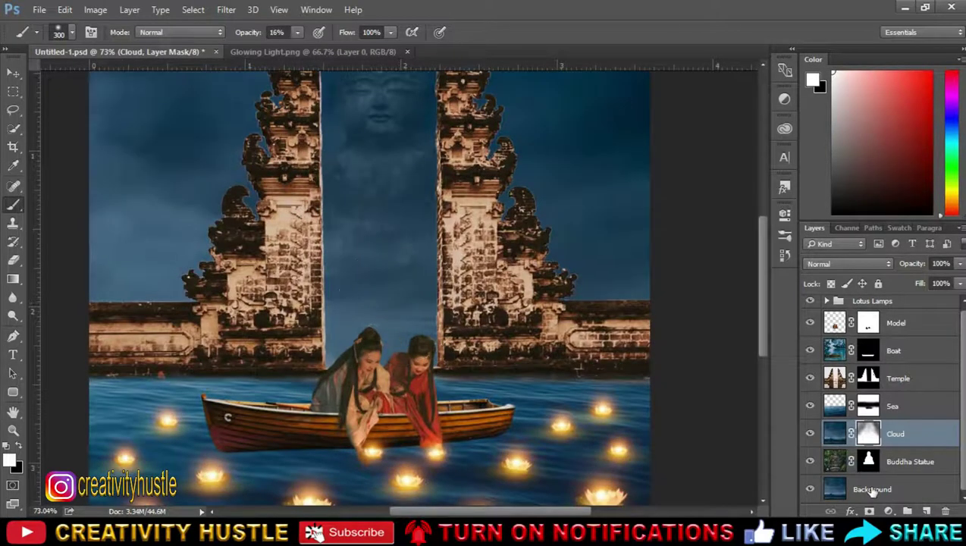
click(876, 490)
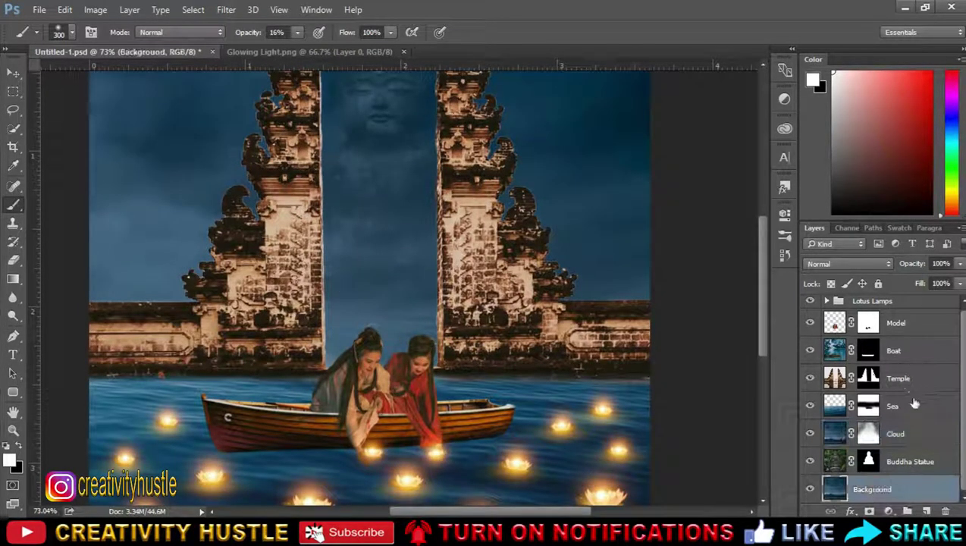
Step: Target the Sea layer's mask with a 150px brush at 56% opacity
click(891, 406)
click(20, 453)
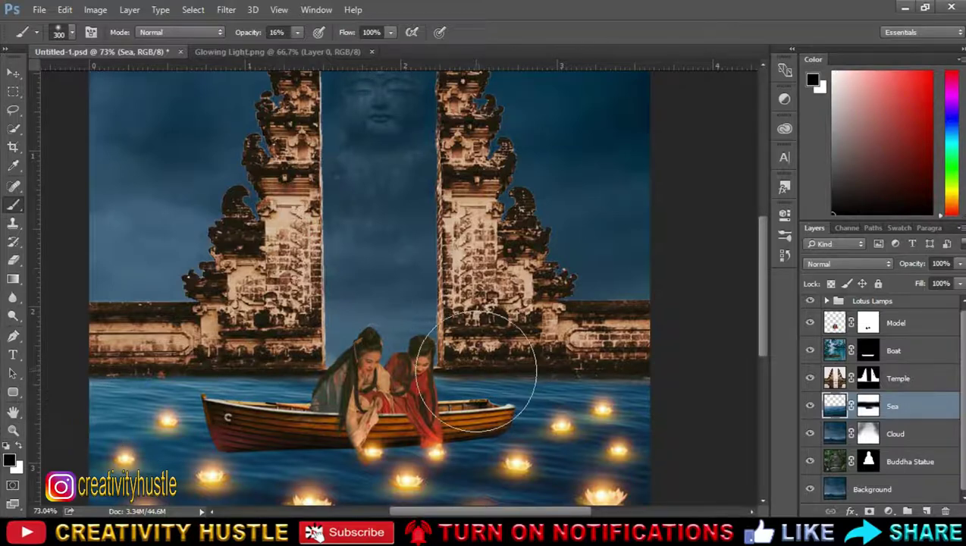
key(bracketleft)
key(bracketleft)
key(bracketleft)
click(868, 405)
key(5)
key(6)
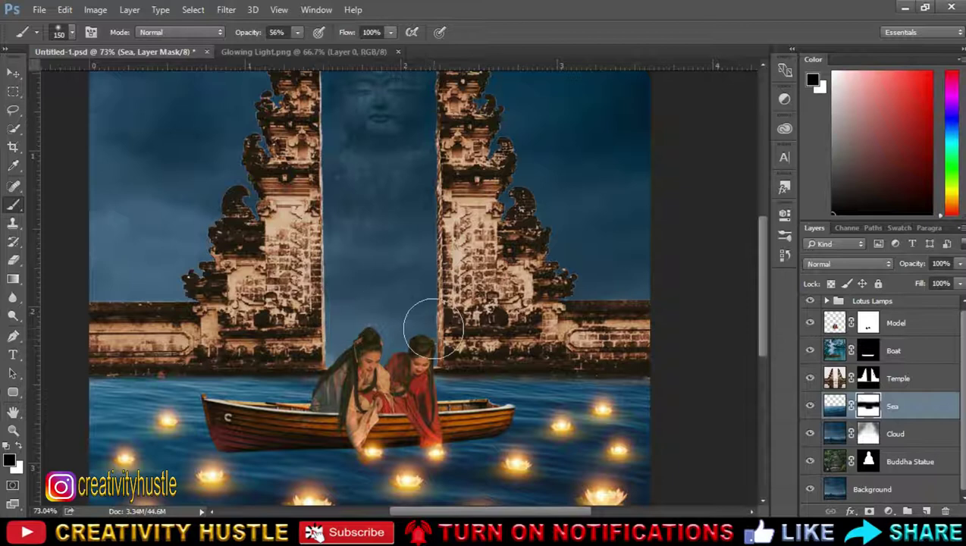
scroll(413, 197, down, 2)
Step: Select the Temple layer for grading
click(895, 325)
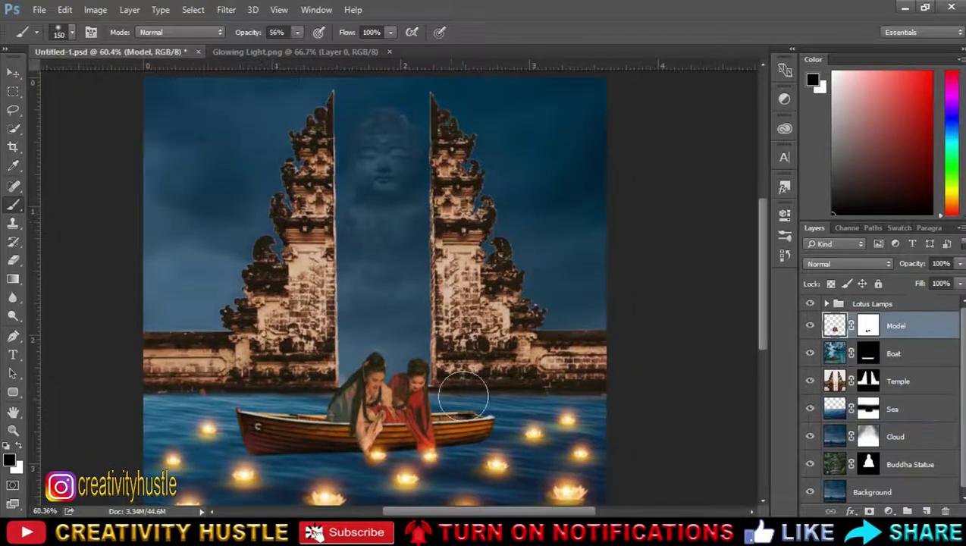
scroll(463, 395, down, 2)
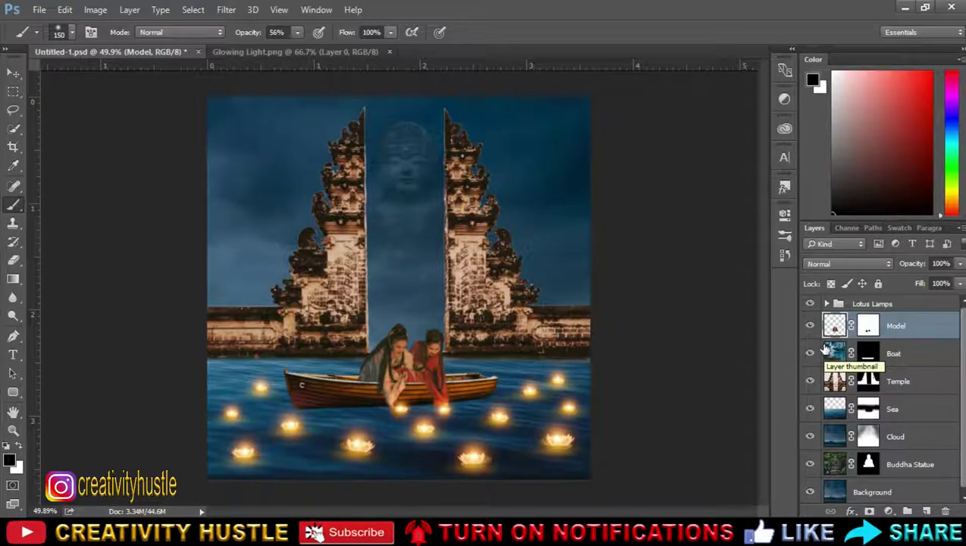
click(929, 385)
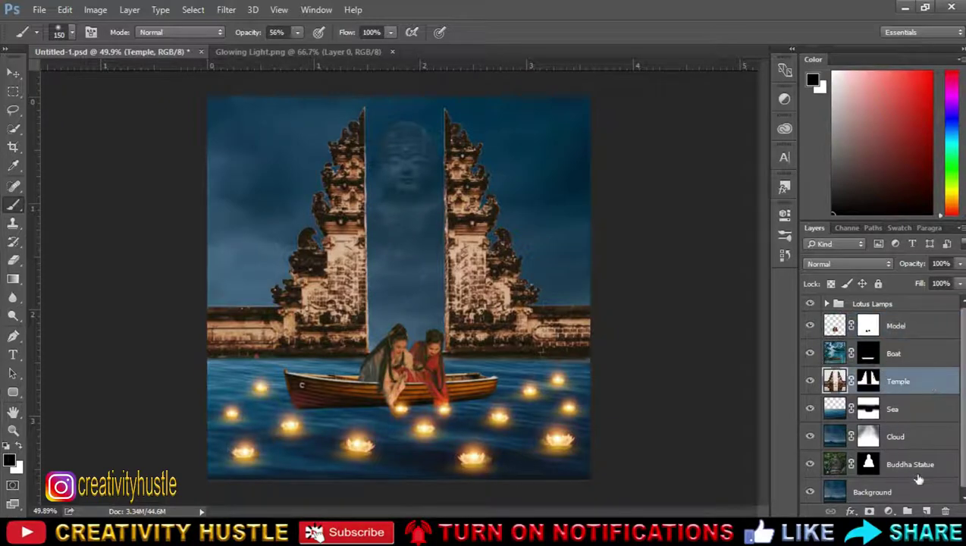
Step: Add a Curves adjustment clipped to Temple and shape an S-curve that darkens the temple
click(887, 511)
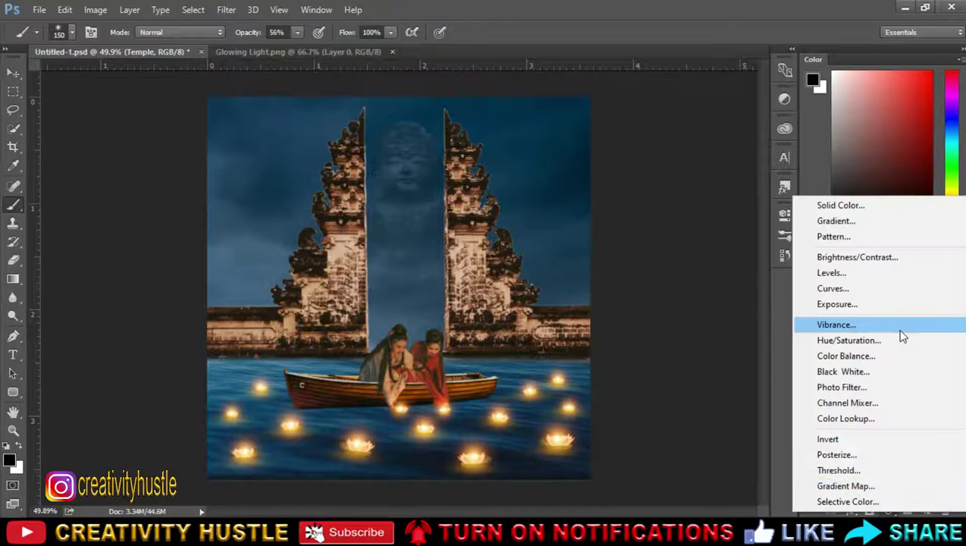
click(921, 289)
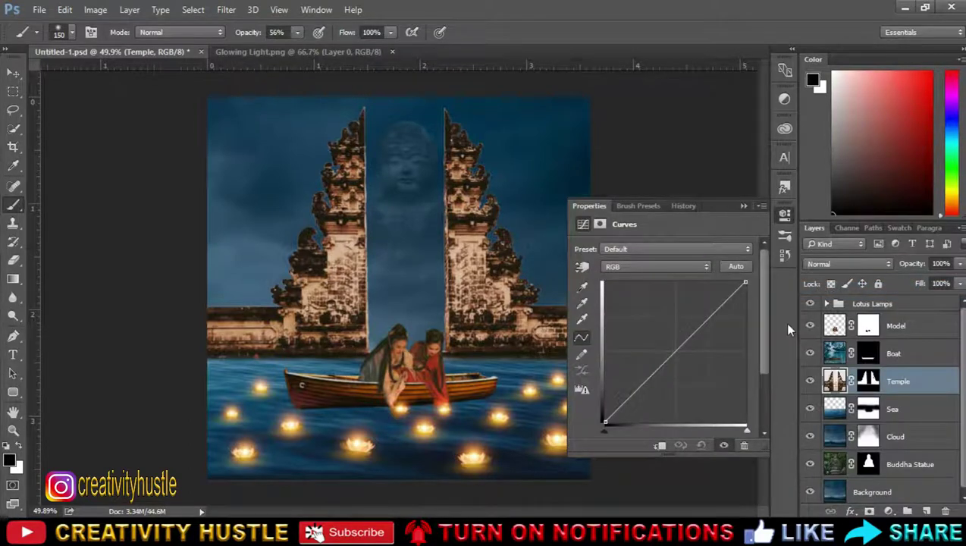
click(660, 448)
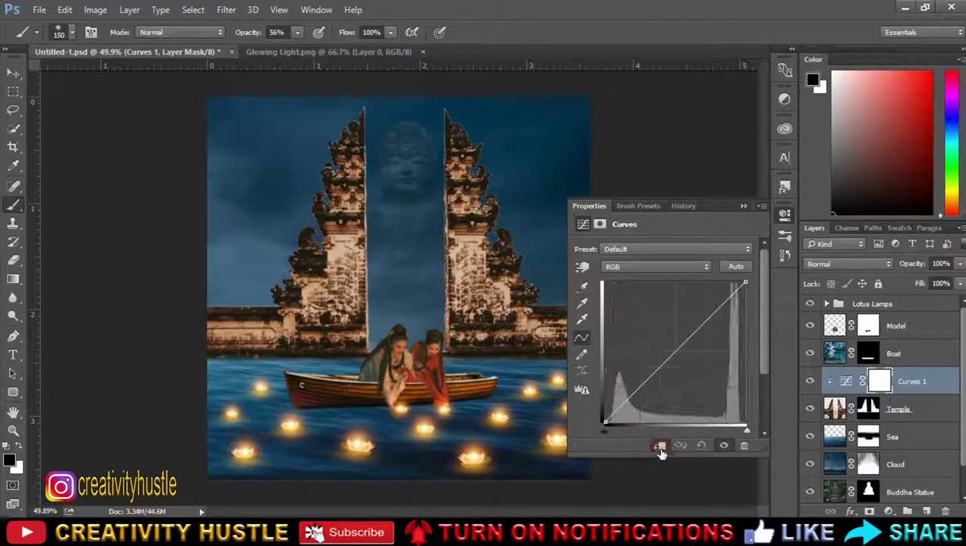
drag(696, 382, 704, 348)
drag(721, 315, 725, 305)
drag(639, 388, 643, 397)
drag(682, 372, 683, 379)
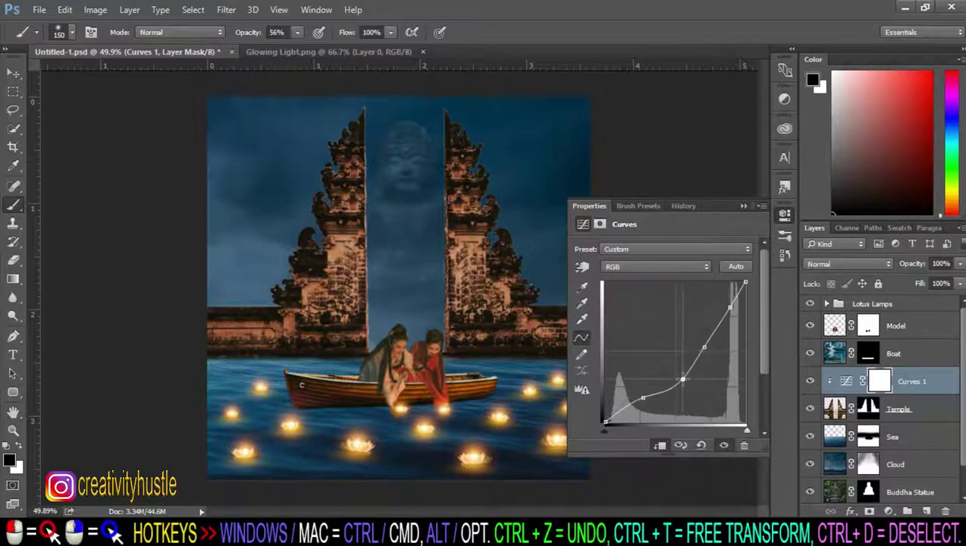
click(744, 206)
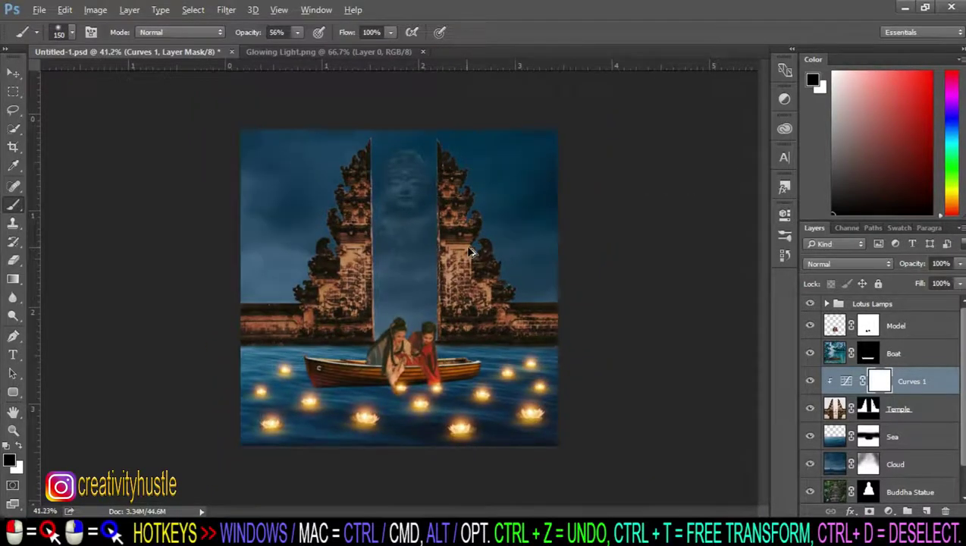
scroll(469, 253, up, 2)
scroll(469, 252, up, 1)
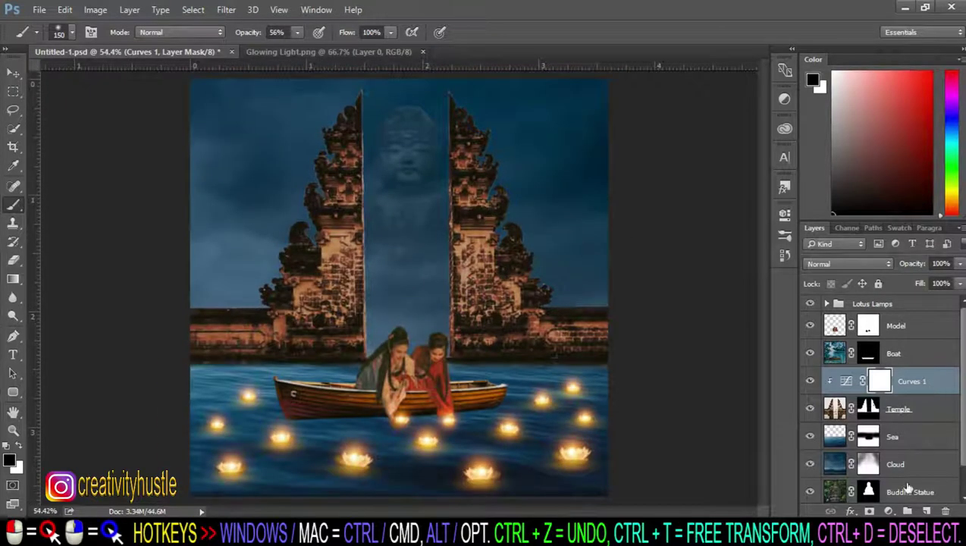
Step: Add a clipped Photo Filter using Cooling Filter (80) at 55% density
click(890, 513)
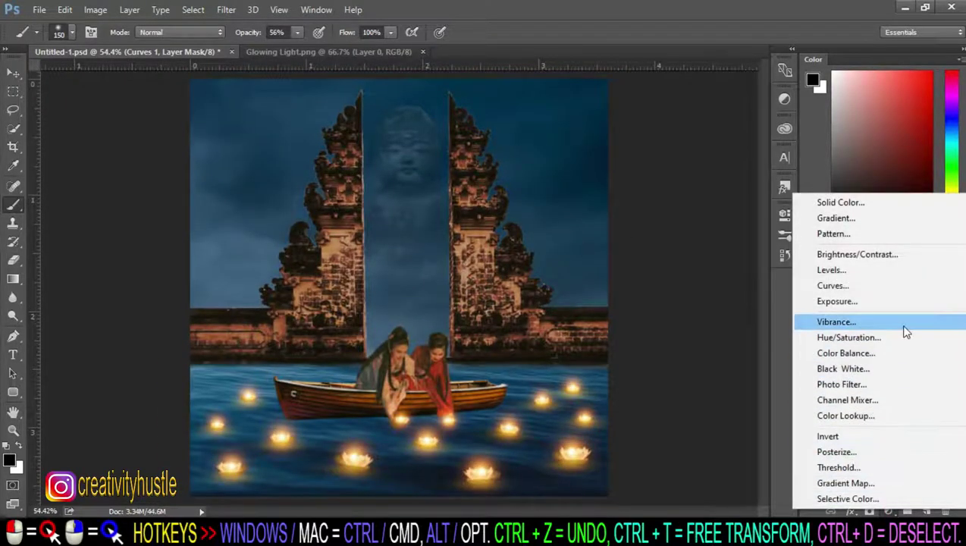
click(908, 384)
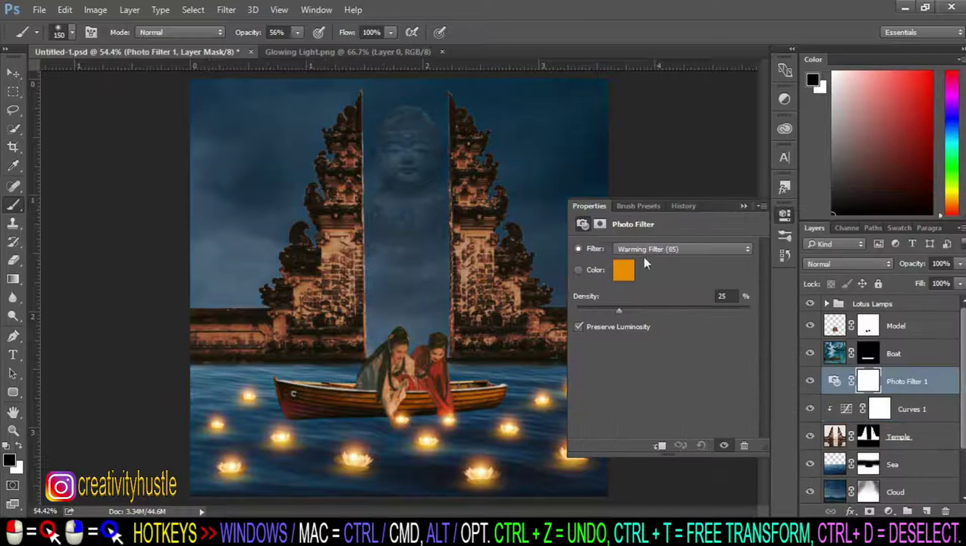
click(660, 447)
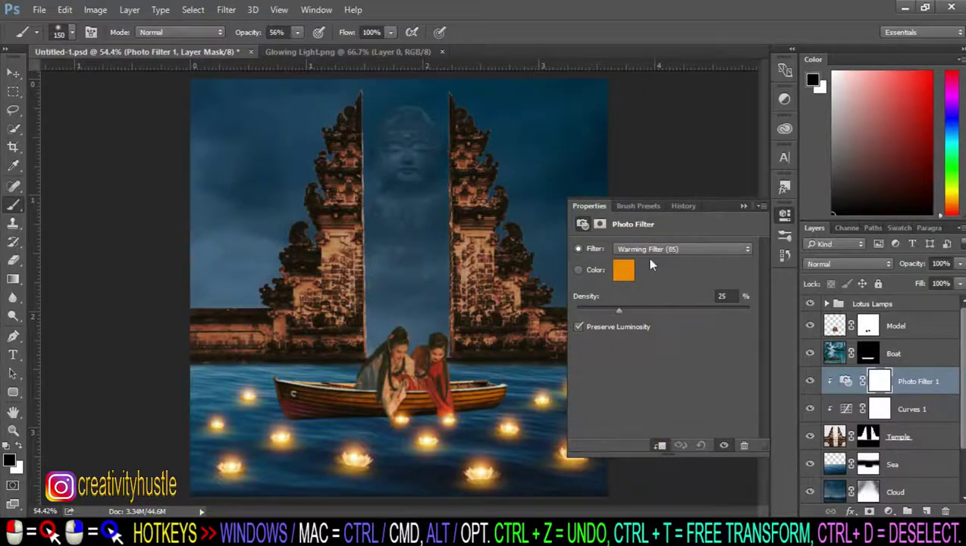
click(624, 270)
key(Return)
click(660, 249)
click(654, 296)
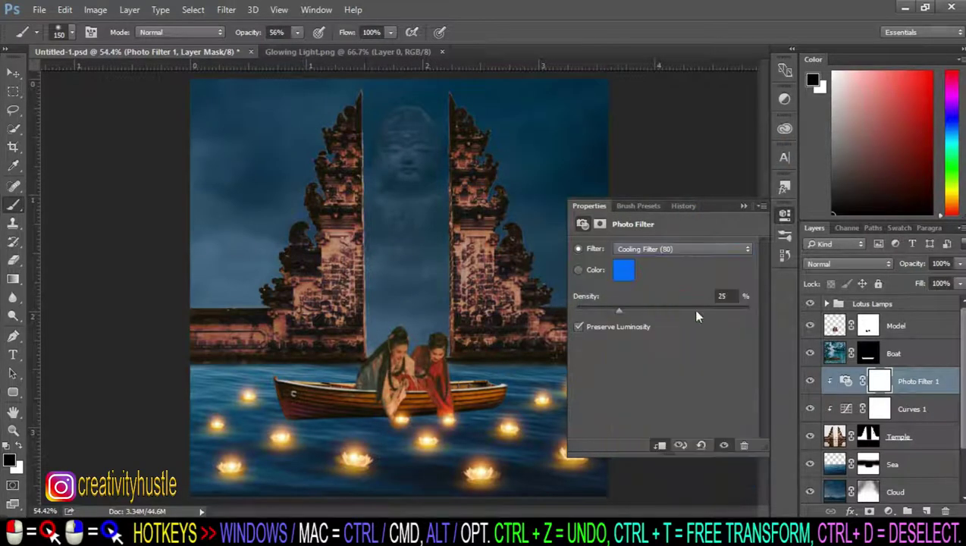
drag(621, 310, 681, 315)
click(742, 205)
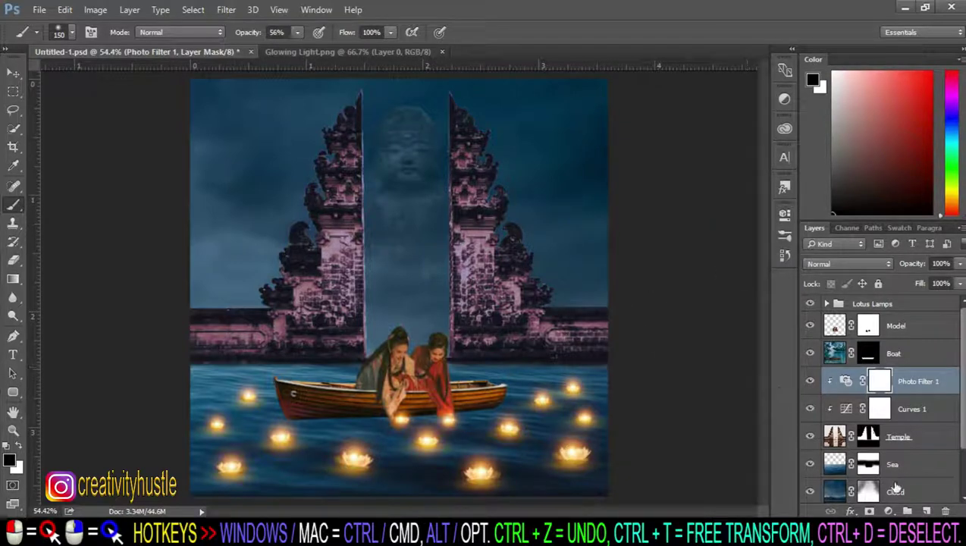
click(914, 439)
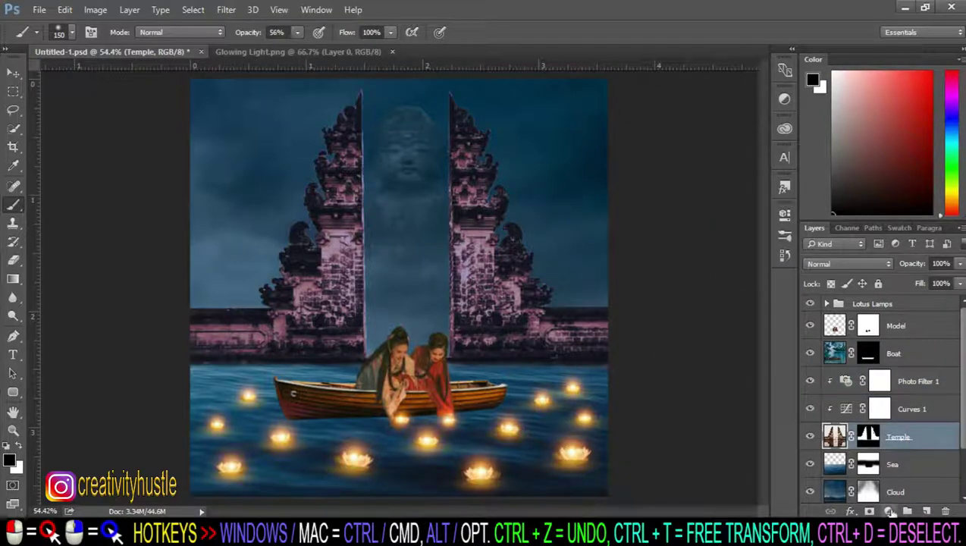
Step: Add a Hue/Saturation adjustment above Temple that shifts hue toward blue, desaturates and darkens it
click(889, 513)
click(880, 331)
mouse_move(663, 302)
mouse_down()
mouse_move(677, 302)
mouse_move(629, 332)
mouse_up()
drag(662, 361, 648, 361)
drag(619, 332, 613, 332)
drag(677, 302, 685, 303)
click(785, 214)
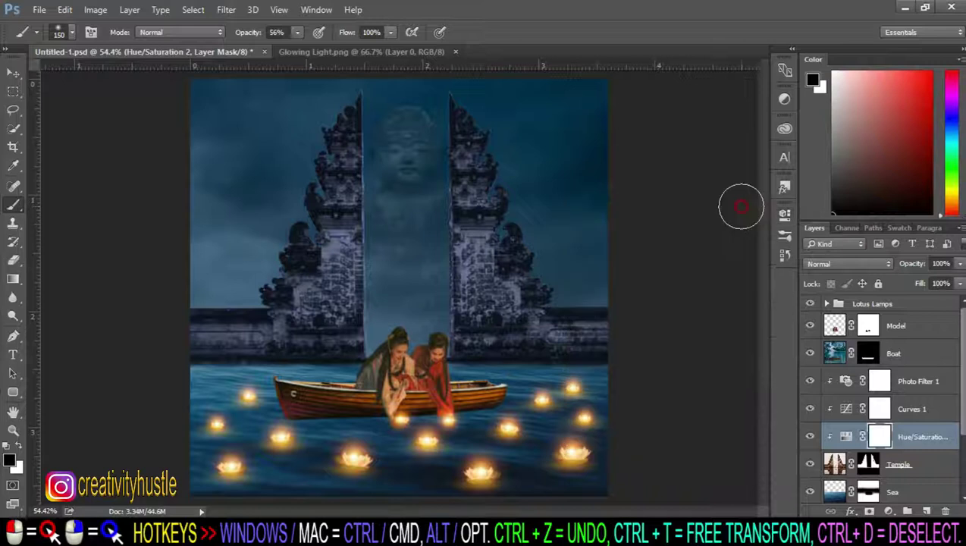
Step: Clip a Hue/Saturation adjustment to Sea, shifting its hue, reducing saturation and darkening it slightly
scroll(578, 317, down, 3)
scroll(599, 379, up, 2)
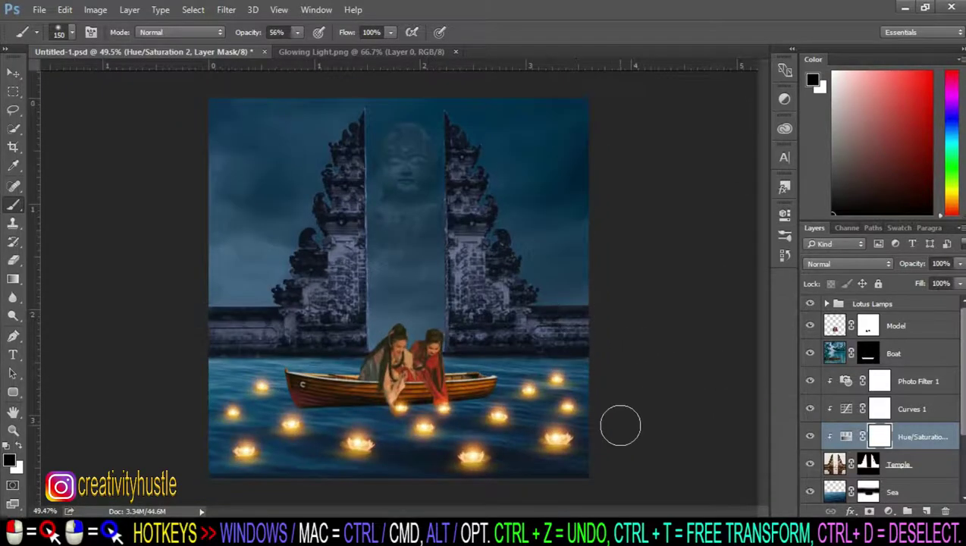
scroll(922, 437, down, 2)
click(932, 426)
scroll(932, 426, down, 1)
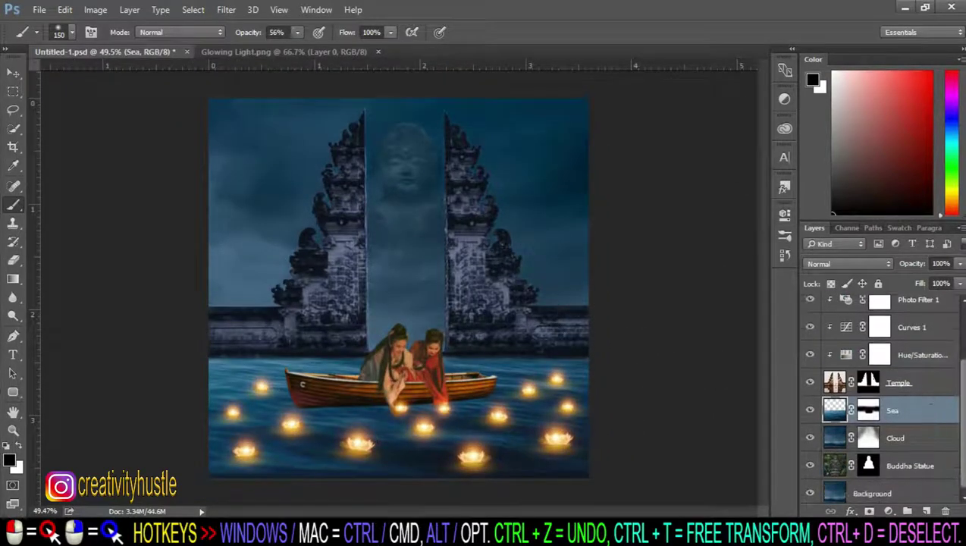
click(889, 512)
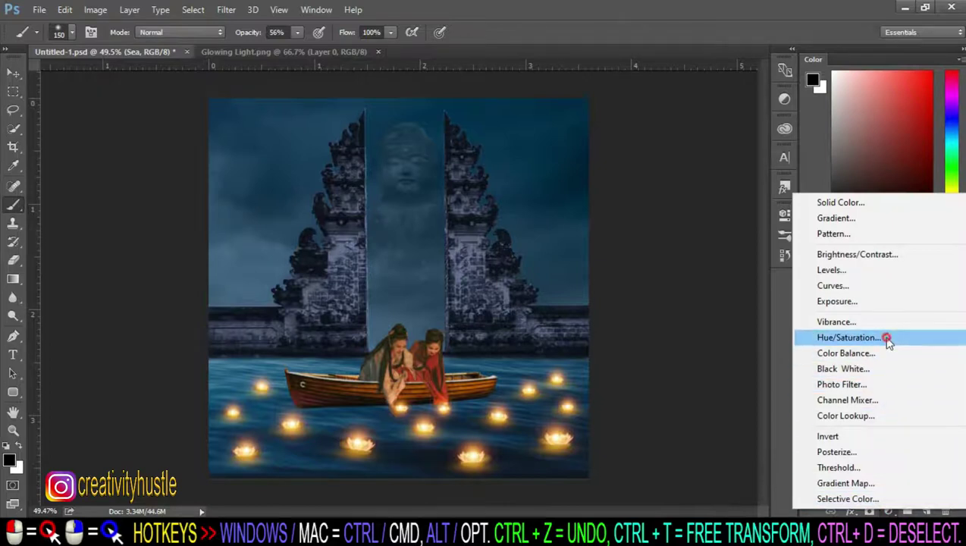
click(882, 336)
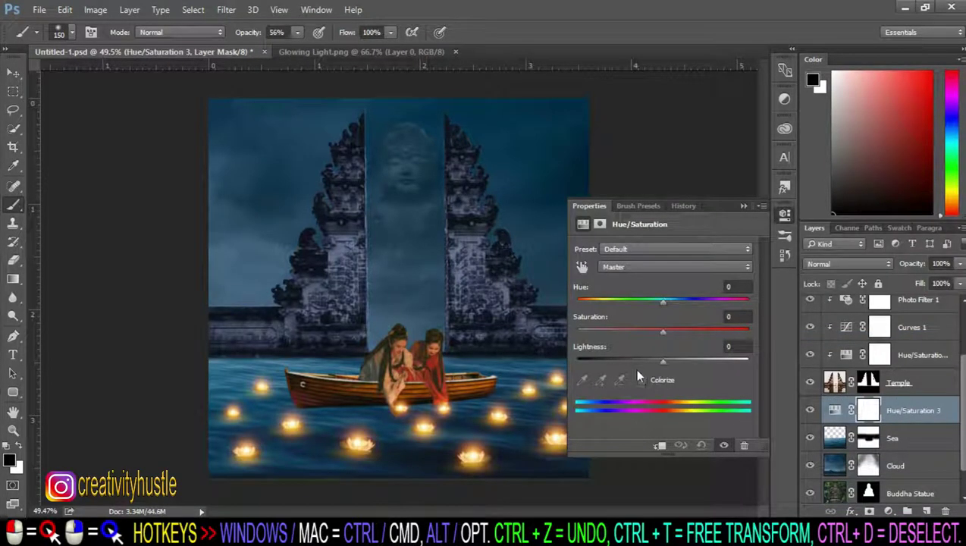
click(660, 446)
drag(663, 301, 647, 331)
drag(657, 361, 650, 363)
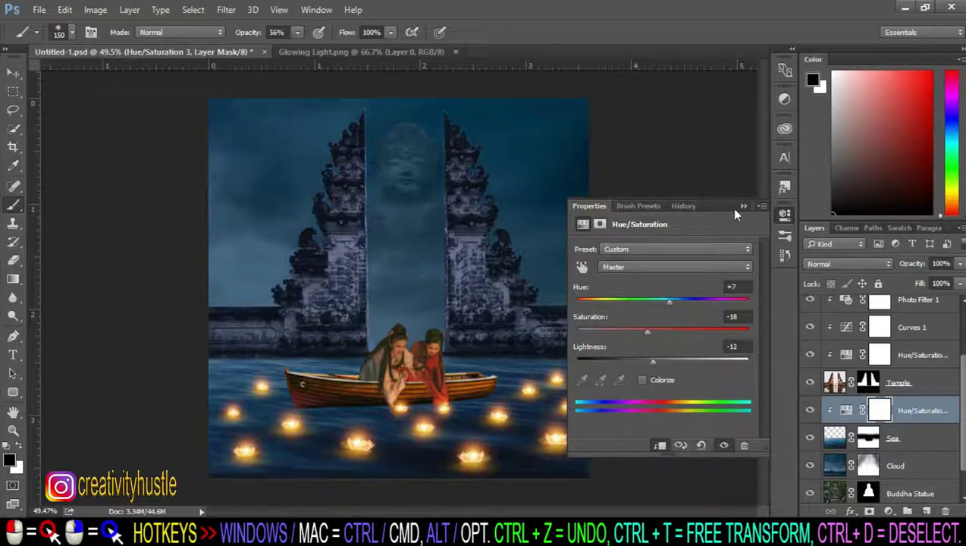
click(744, 206)
Step: Clip a Hue/Saturation adjustment to Background with Hue +16, Saturation -9, Lightness +9
click(934, 466)
scroll(934, 466, down, 1)
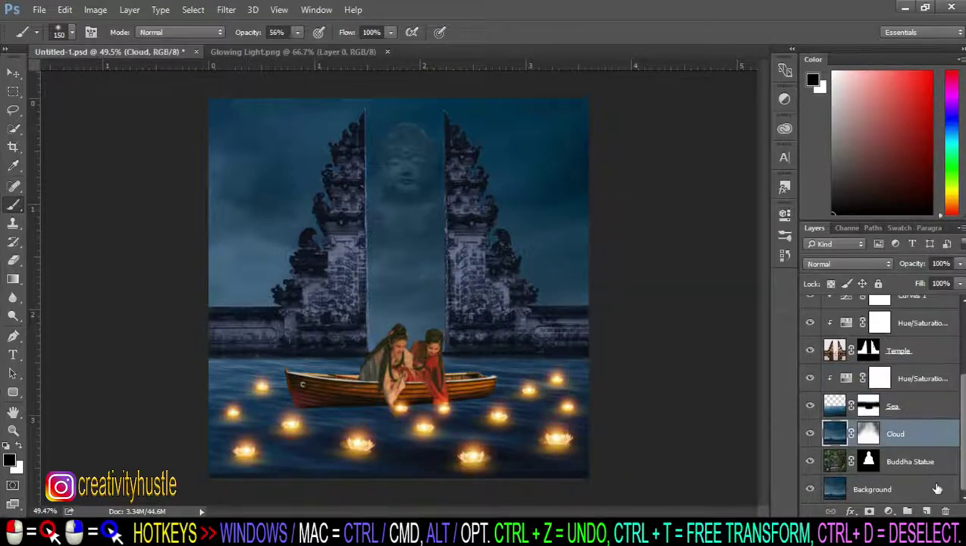
click(937, 487)
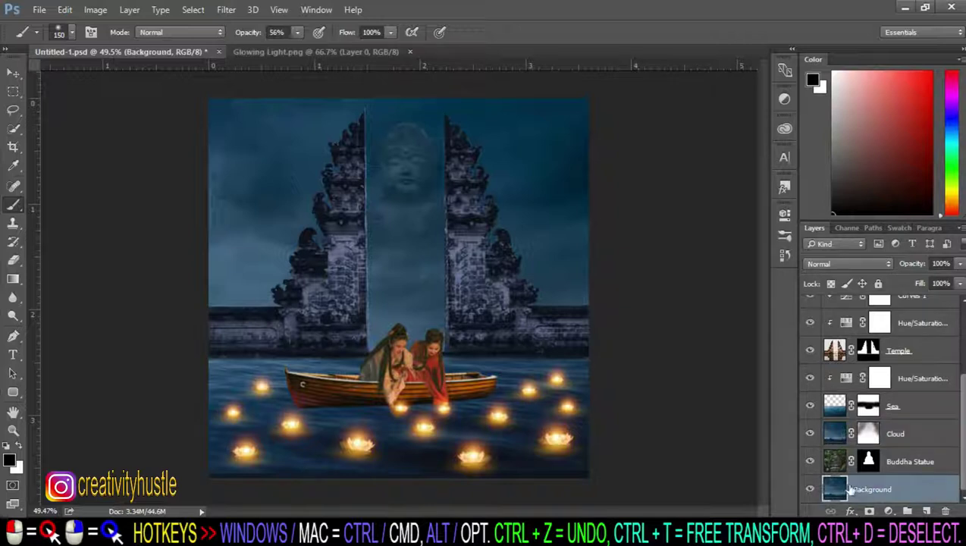
click(889, 512)
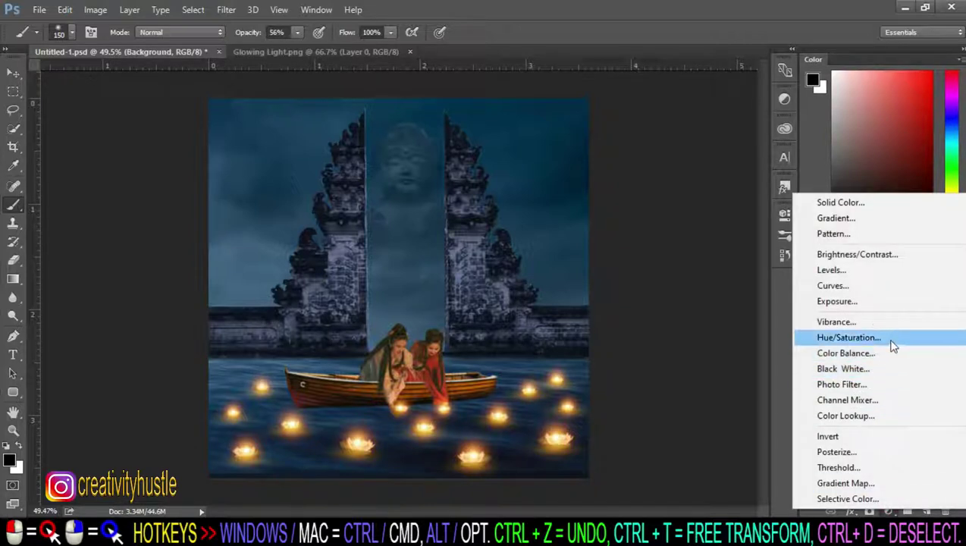
click(835, 338)
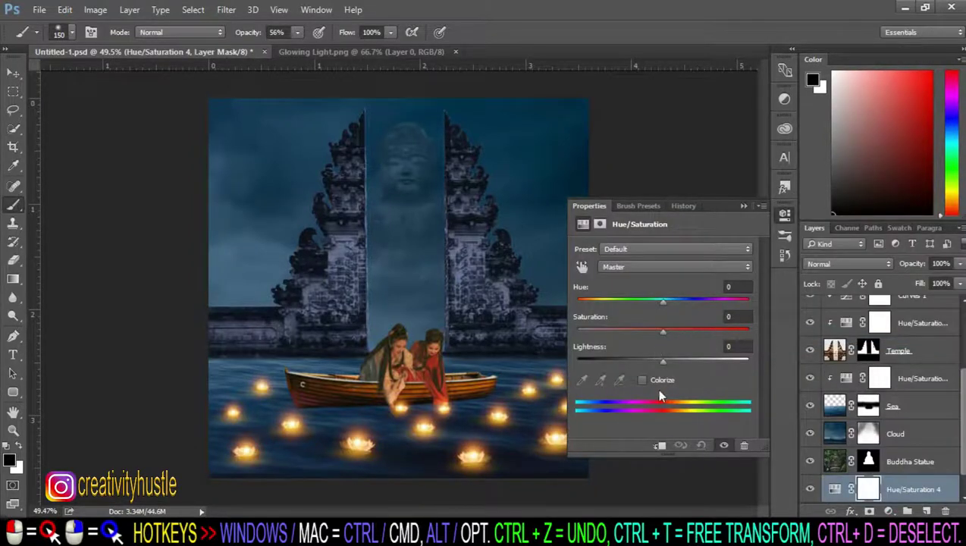
click(659, 446)
drag(662, 301, 673, 301)
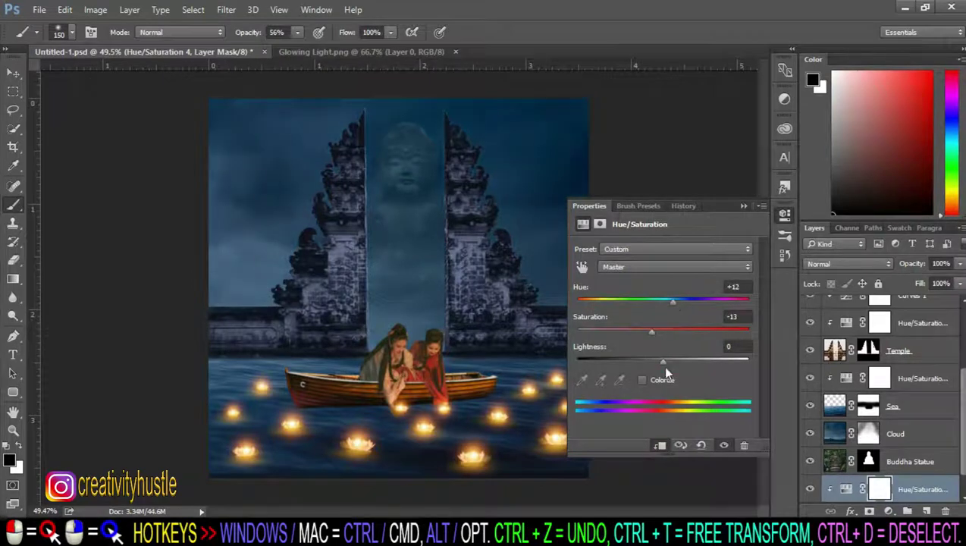
drag(669, 359, 671, 360)
drag(651, 331, 649, 331)
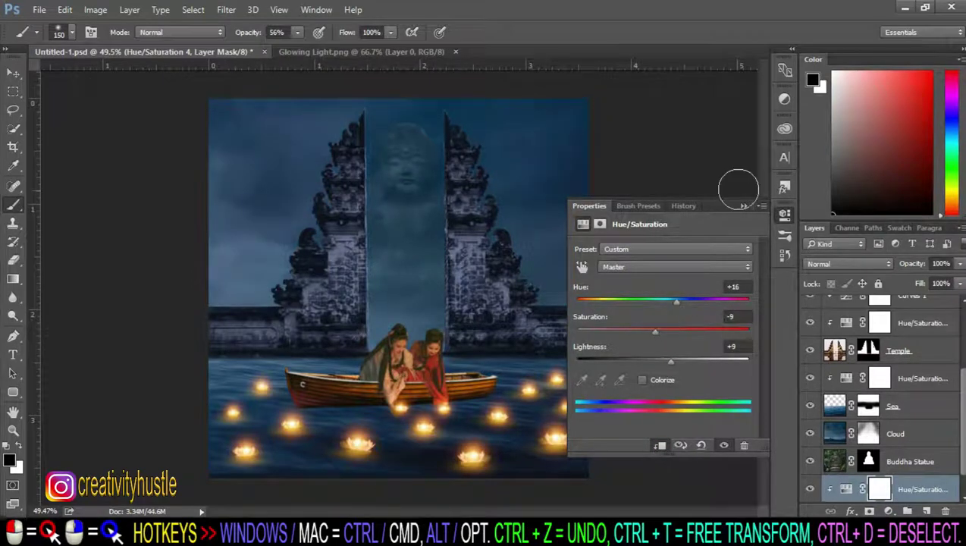
Step: Fit the composite on screen, select the Cloud layer and set brush opacity to 100%
click(744, 206)
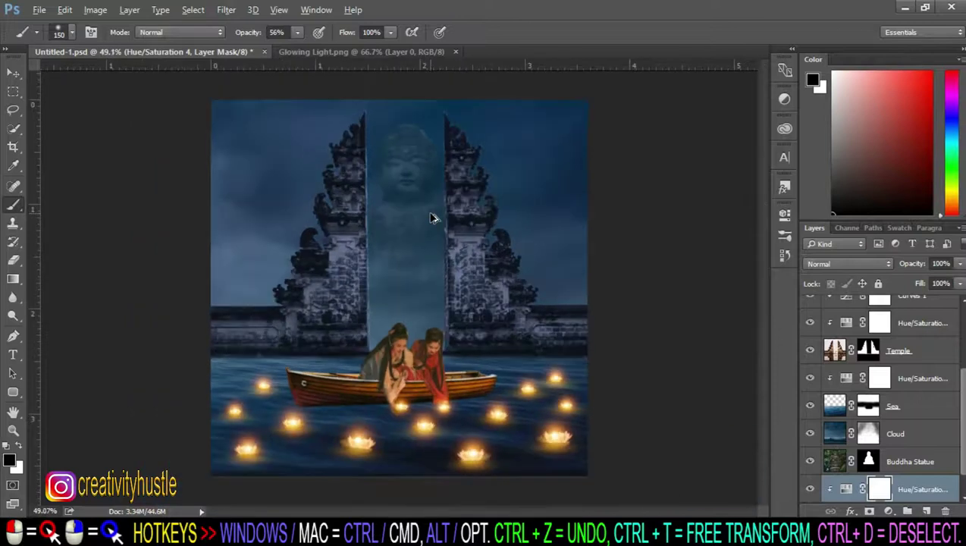
key(ctrl+0)
click(895, 407)
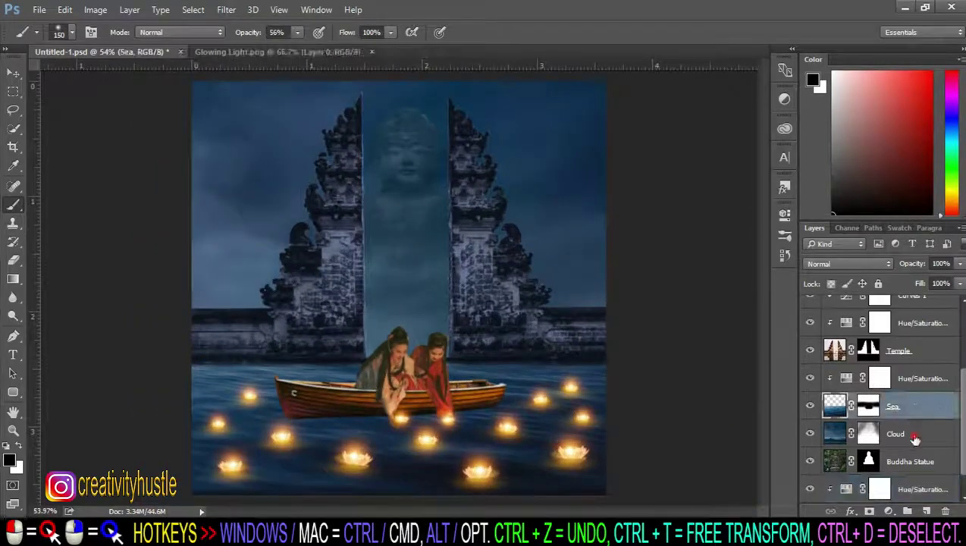
click(914, 439)
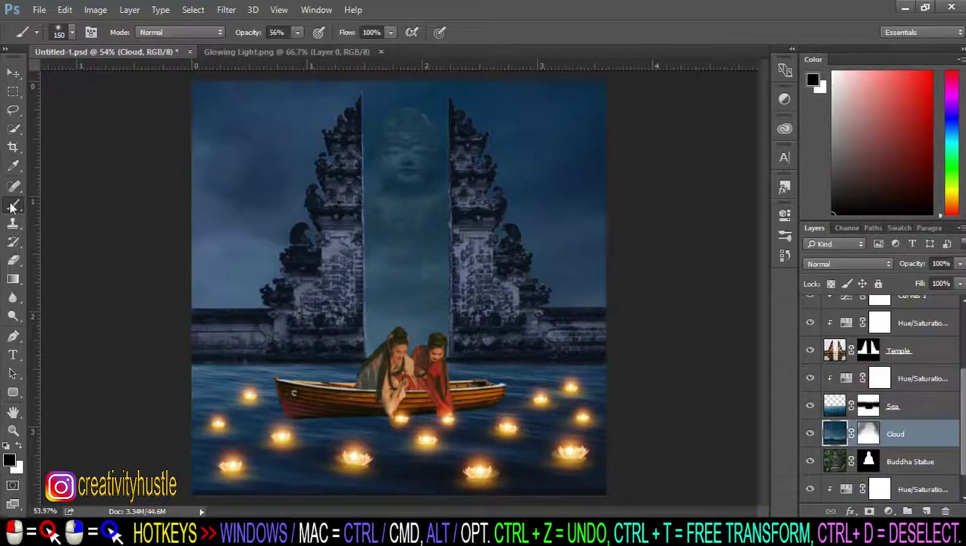
click(298, 33)
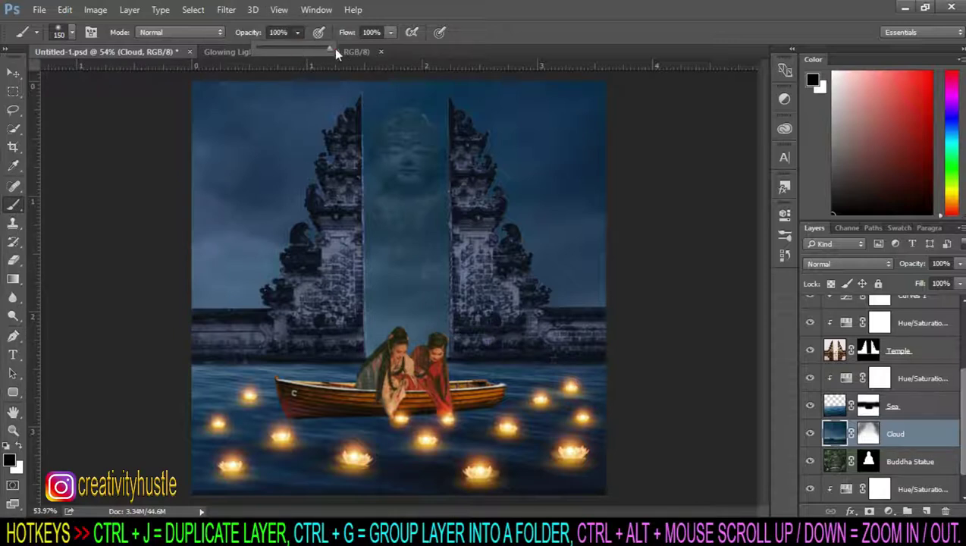
click(922, 436)
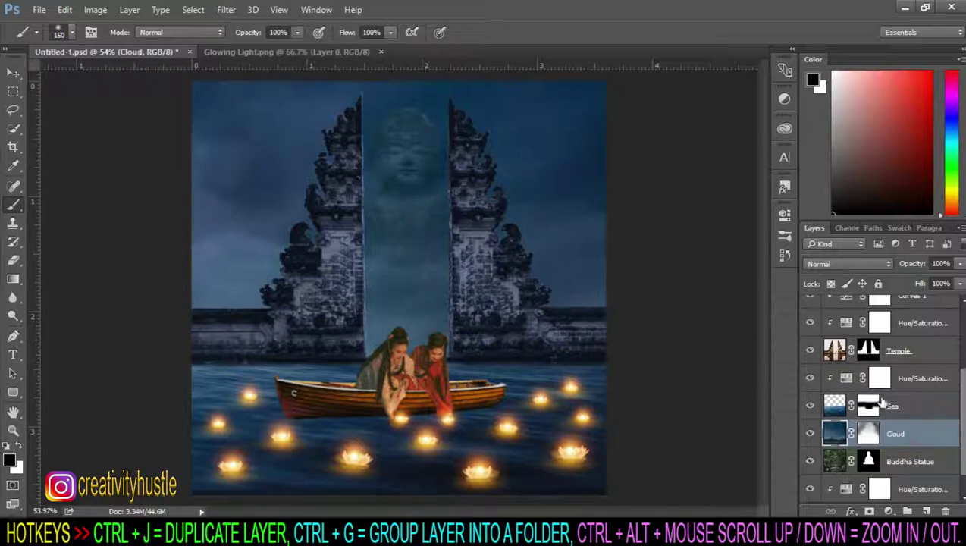
Step: Review the Cloud mask's properties, then select Hue/Saturation 4 above Background
double_click(868, 432)
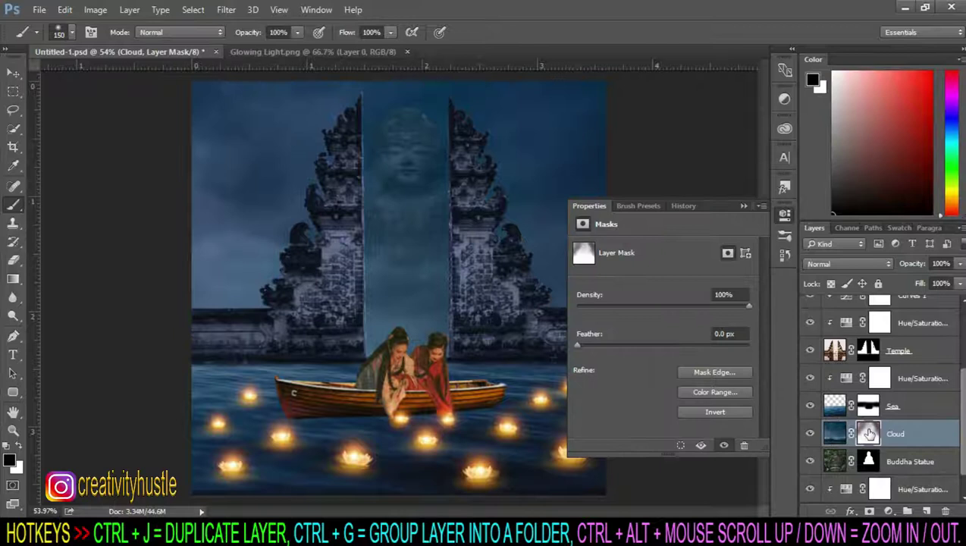
click(216, 167)
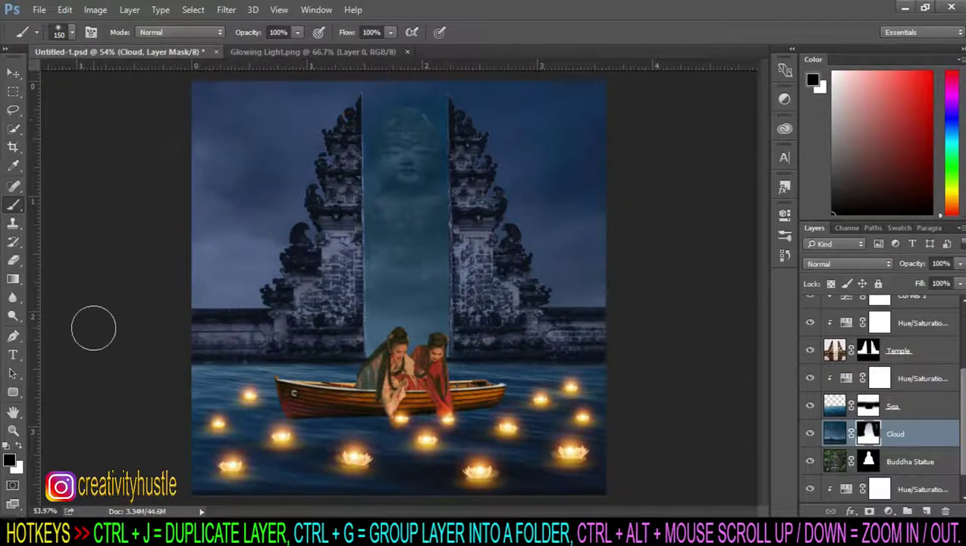
scroll(357, 288, up, 1)
click(936, 406)
scroll(937, 410, down, 1)
click(940, 461)
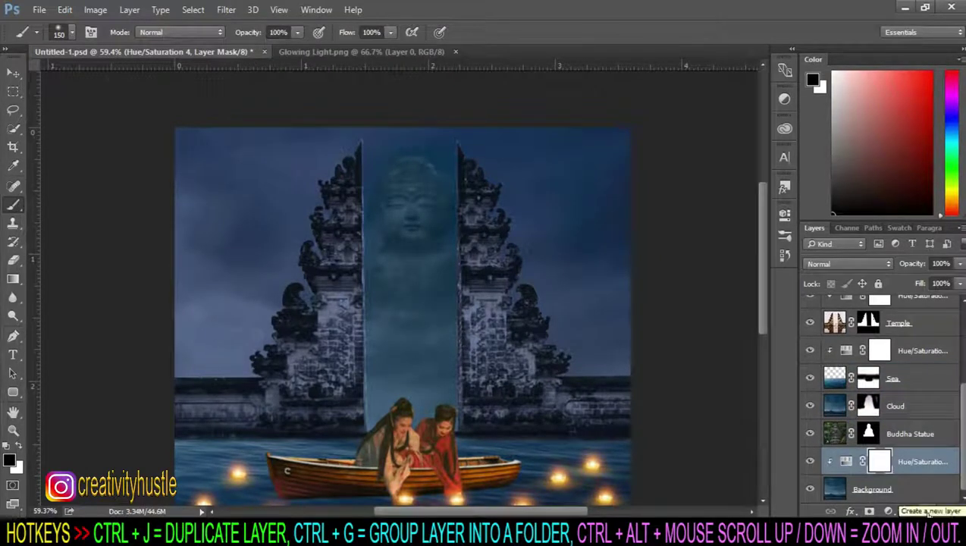
Step: Add a new Layer 1 and sample dark blue #1f395a from the sky as foreground colour
click(927, 513)
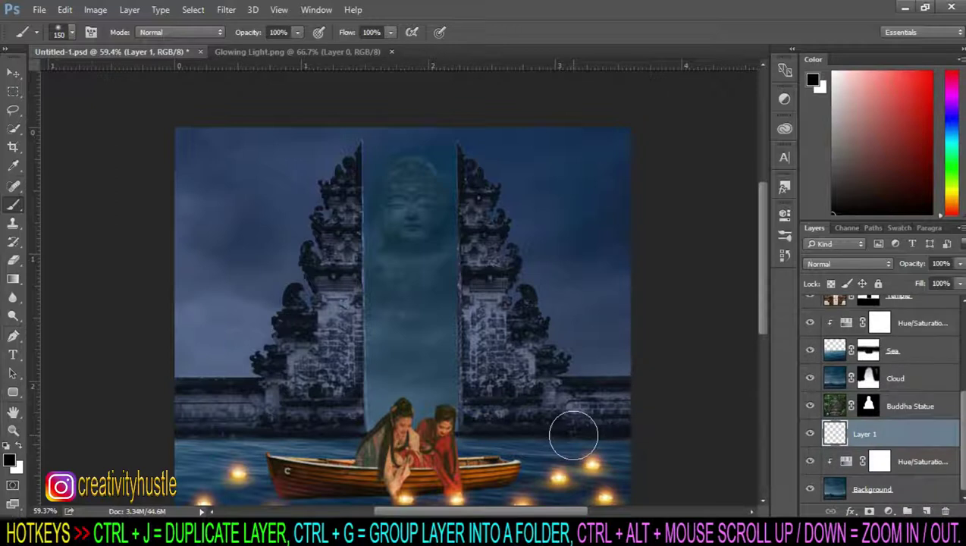
click(10, 465)
drag(311, 150, 428, 156)
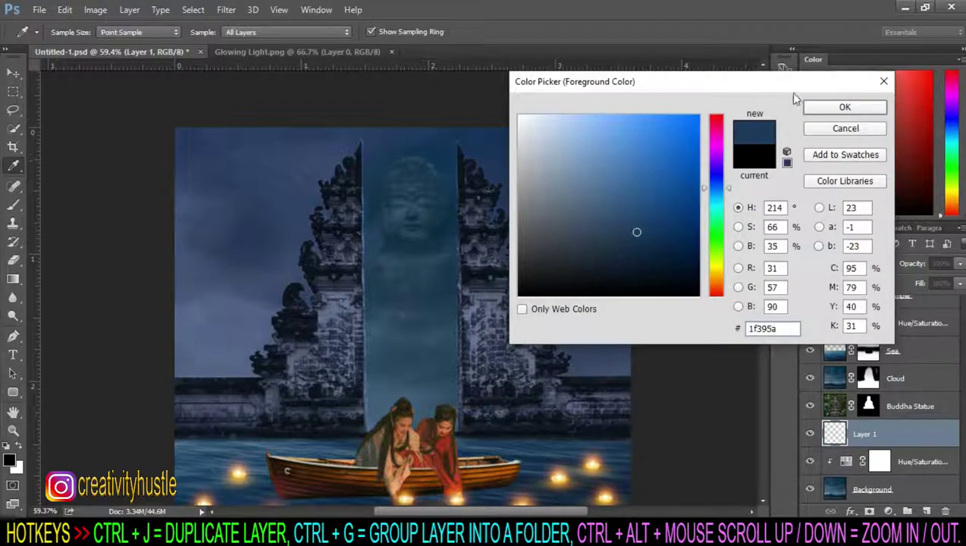
click(845, 107)
Step: Softly paint the sky's left edge with a 300 px brush at 10% opacity
key(bracketright)
key(bracketright)
key(bracketright)
key(bracketright)
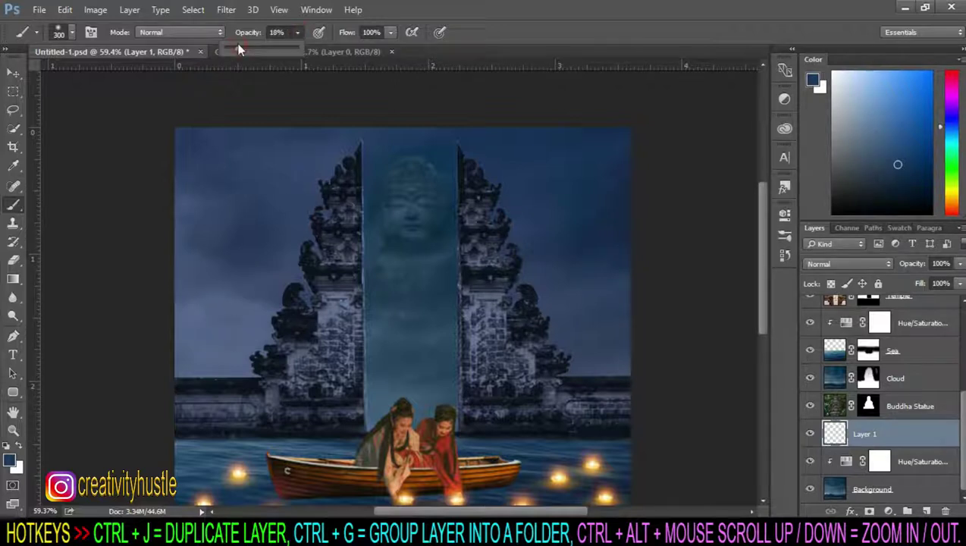
key(1)
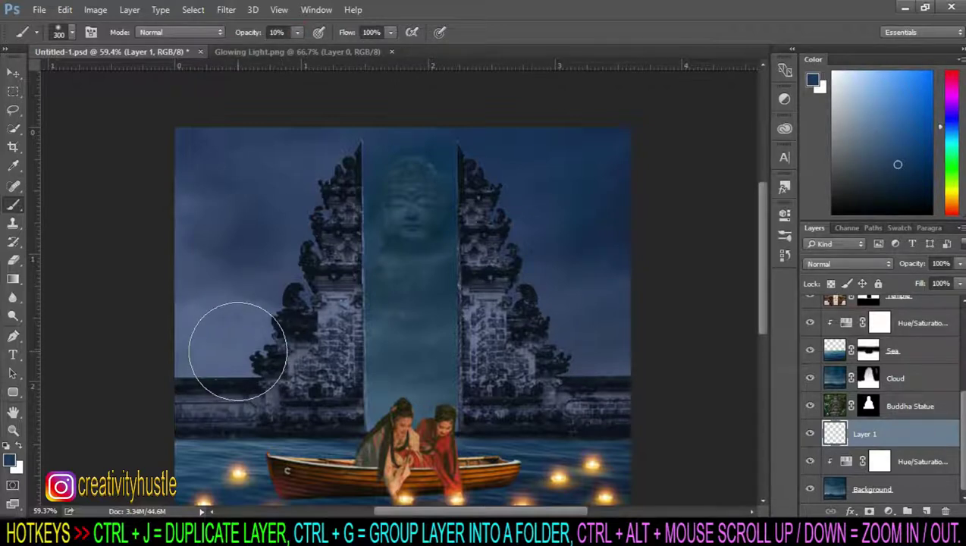
drag(169, 342, 210, 295)
mouse_move(210, 345)
mouse_down()
mouse_move(248, 308)
mouse_move(132, 298)
mouse_up()
click(254, 276)
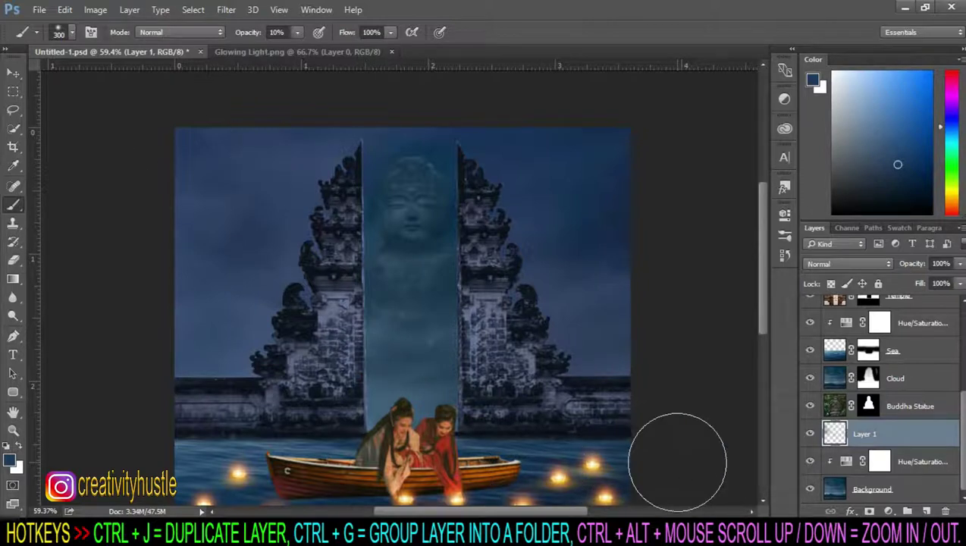
click(928, 382)
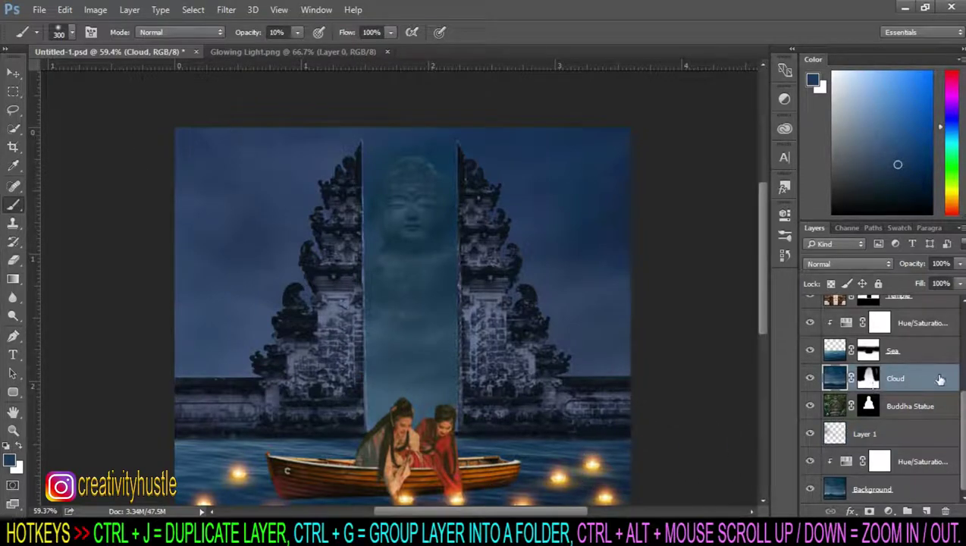
Step: Add Layer 2 above Cloud, brush dark blue around the gate's central gap, and blend it as Overlay
click(926, 512)
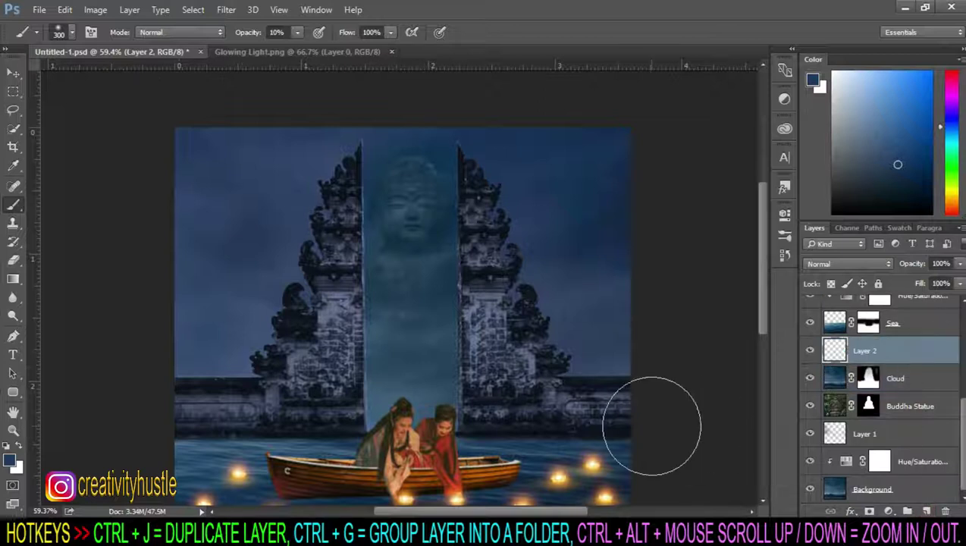
mouse_move(410, 342)
mouse_down()
mouse_move(394, 270)
mouse_move(388, 371)
mouse_move(404, 216)
mouse_up()
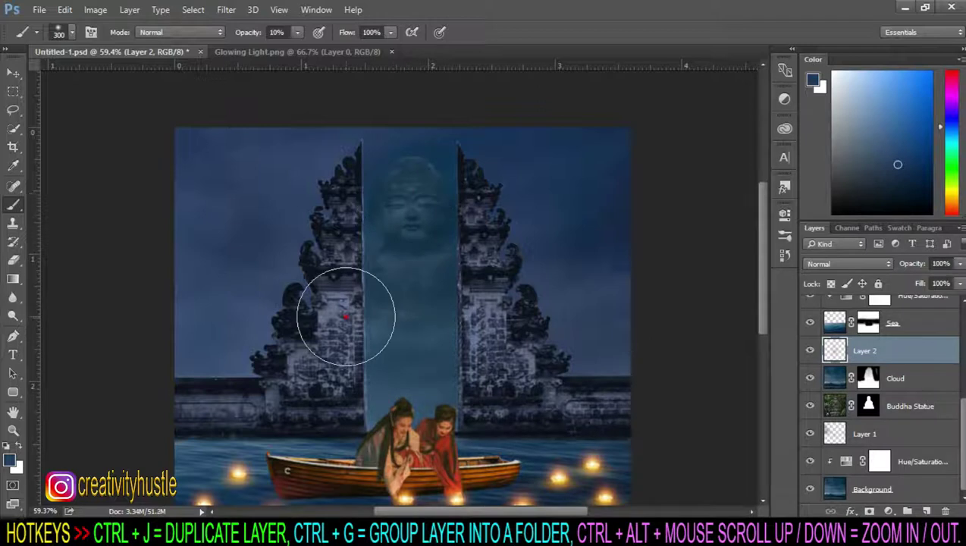
scroll(431, 324, up, 3)
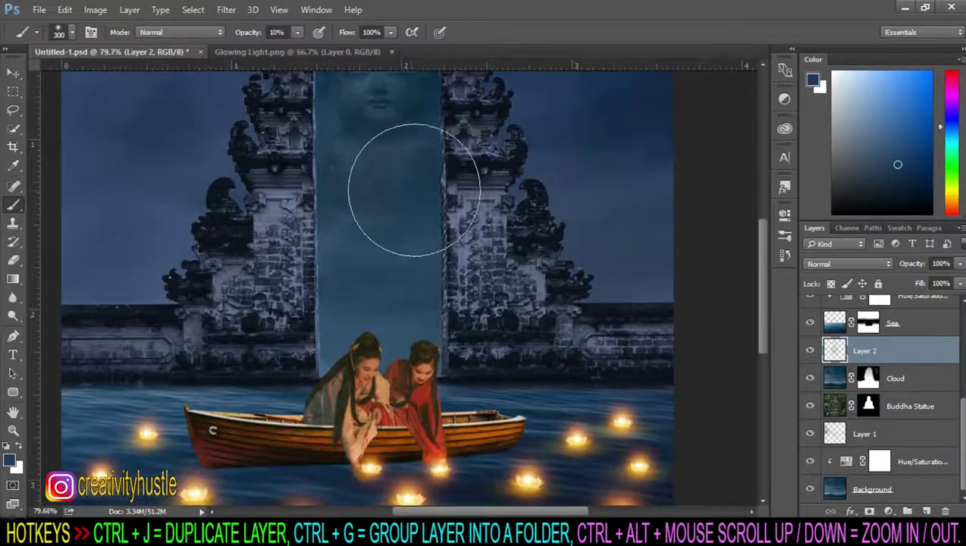
click(857, 263)
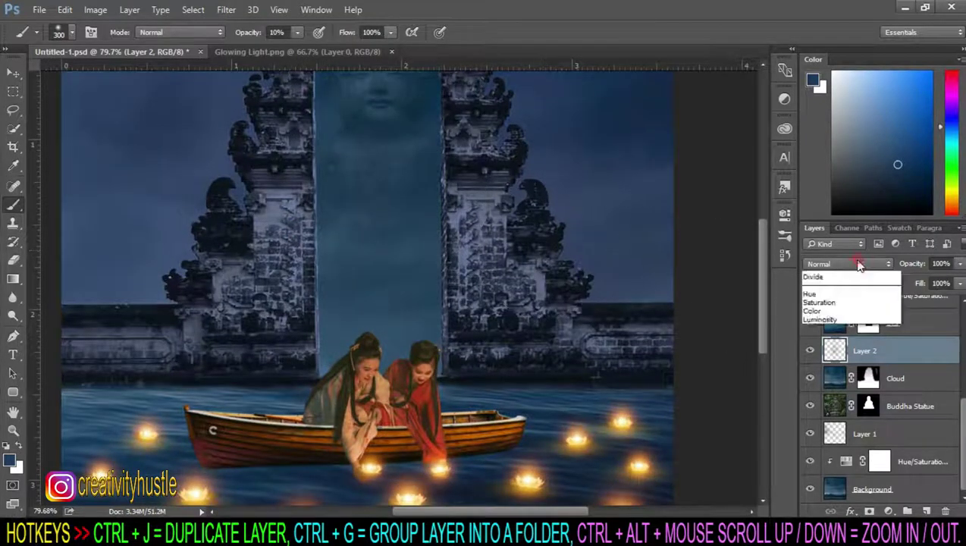
click(869, 404)
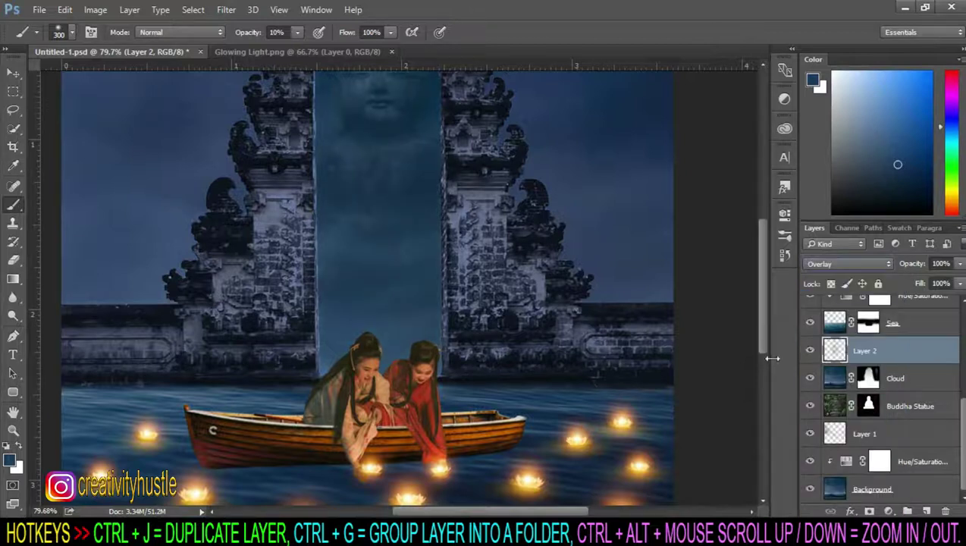
scroll(756, 258, up, 3)
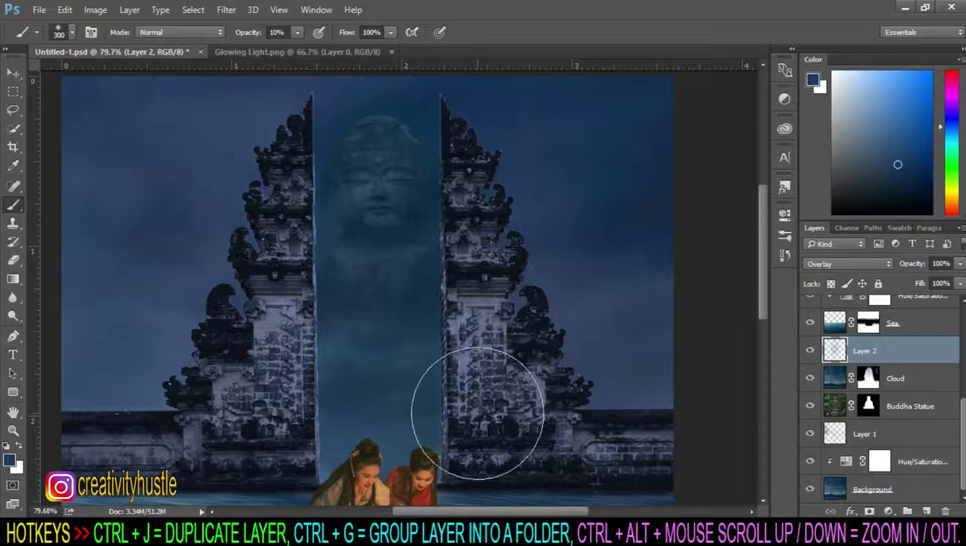
Step: Create a new Layer 3 above Boat and clip it to the Boat layer
scroll(483, 367, up, 5)
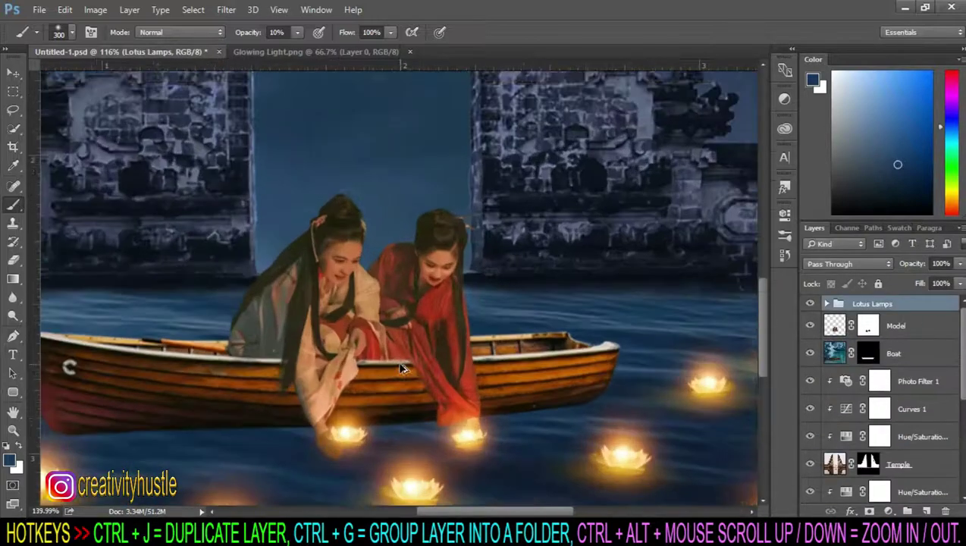
scroll(884, 387, down, 1)
scroll(884, 387, up, 1)
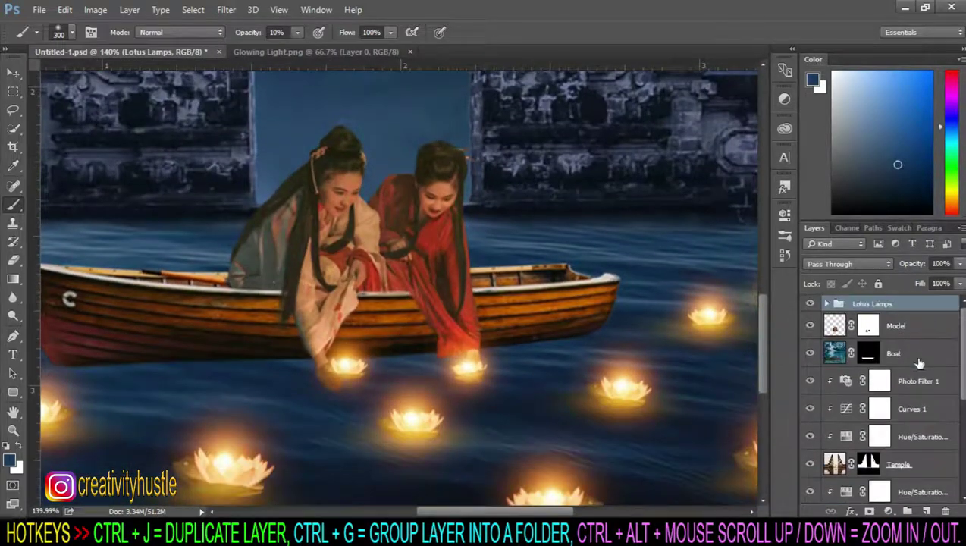
click(914, 354)
click(15, 77)
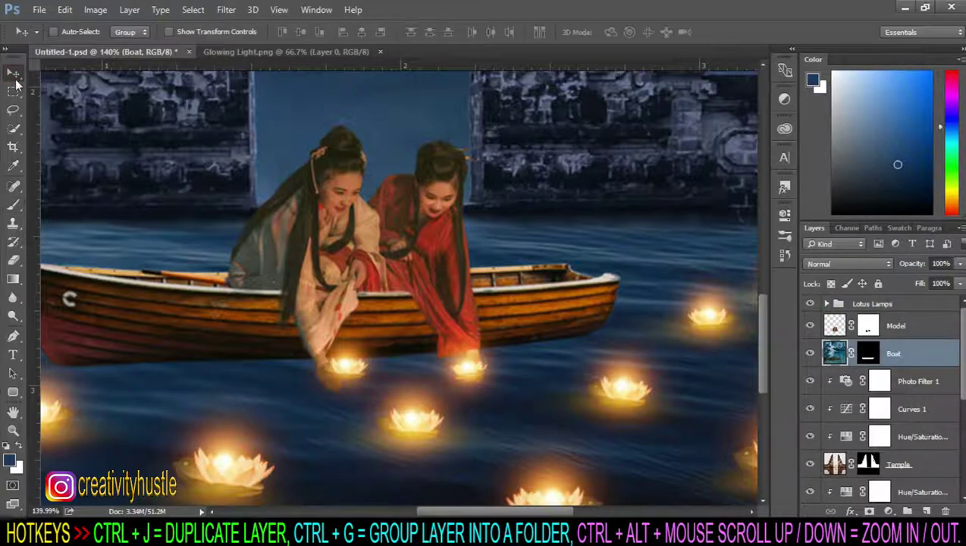
drag(481, 513, 465, 512)
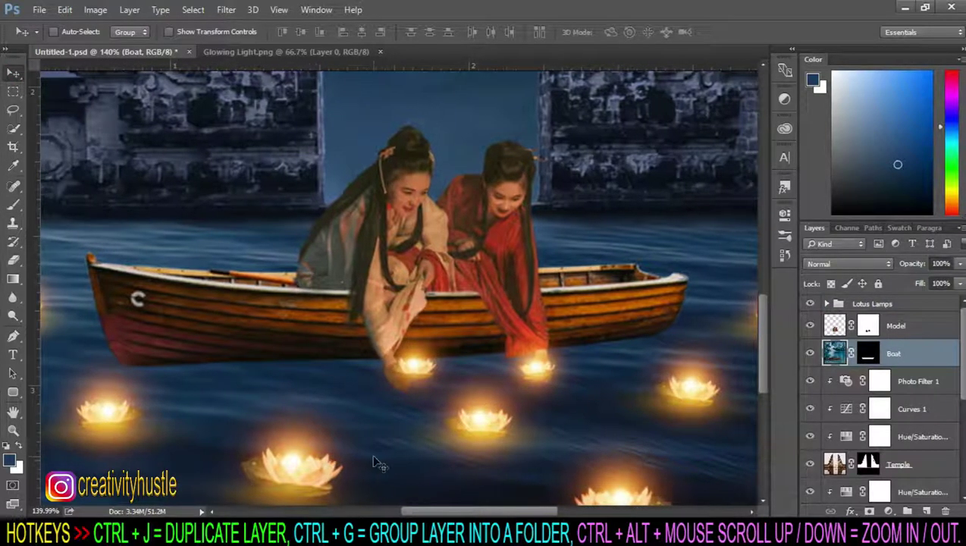
click(927, 512)
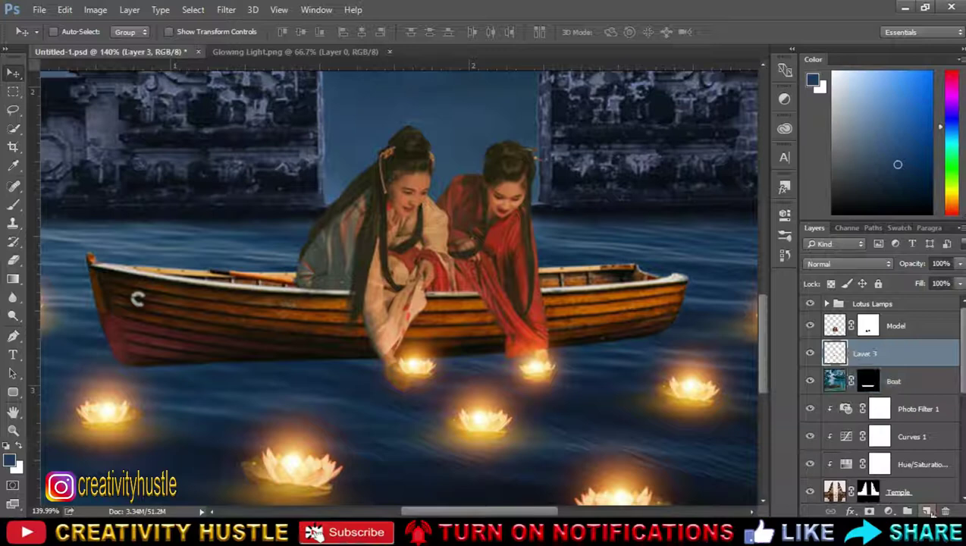
right_click(927, 356)
click(721, 324)
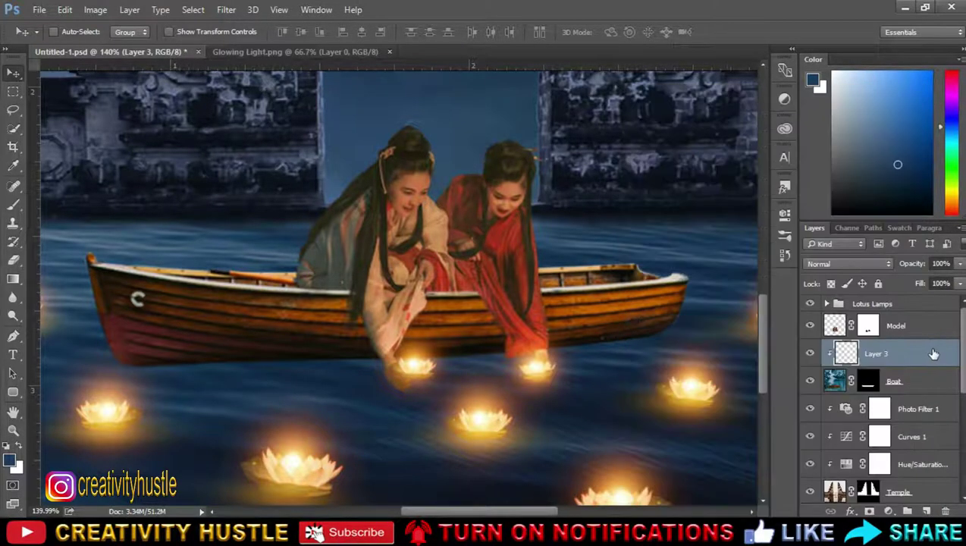
Step: Fill Layer 3 with 50% Gray and set its blend mode to Overlay
click(66, 10)
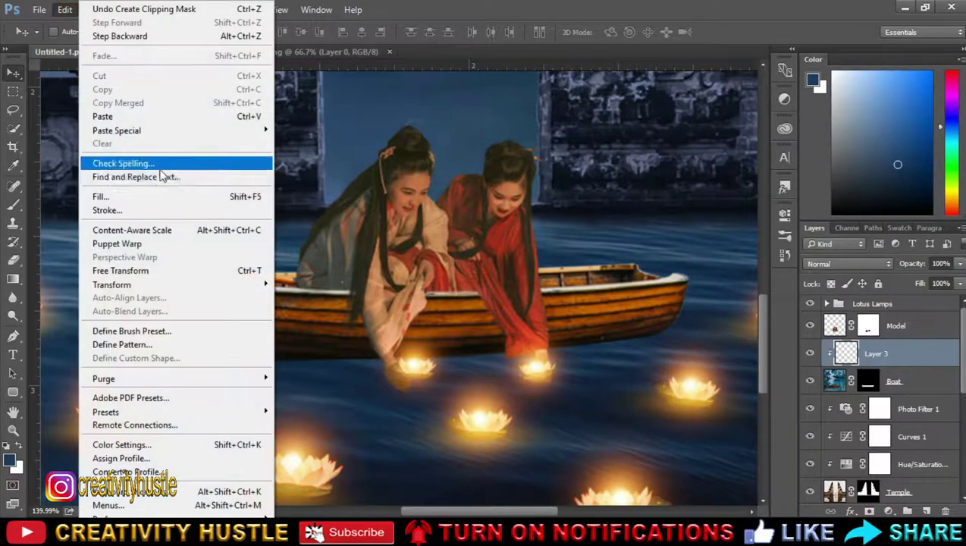
click(209, 198)
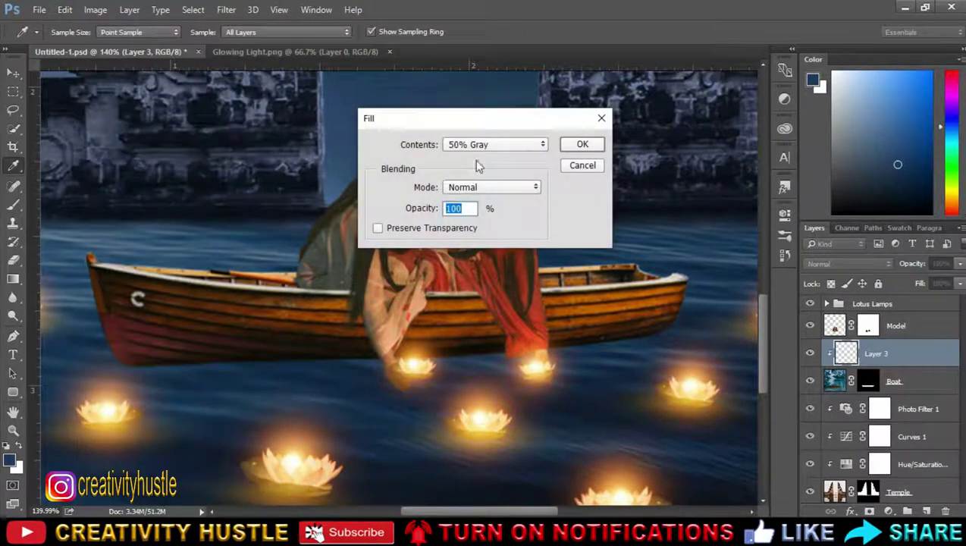
click(544, 147)
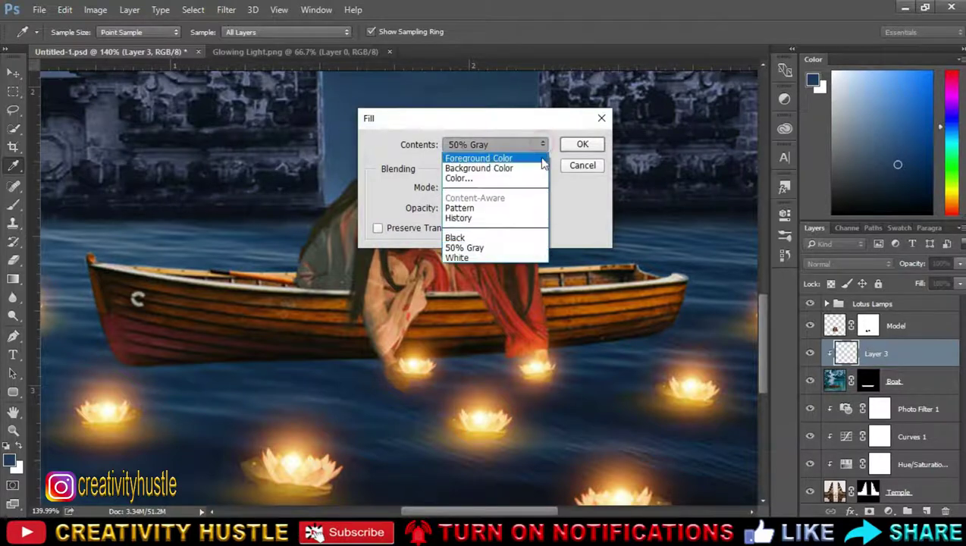
click(534, 249)
click(575, 144)
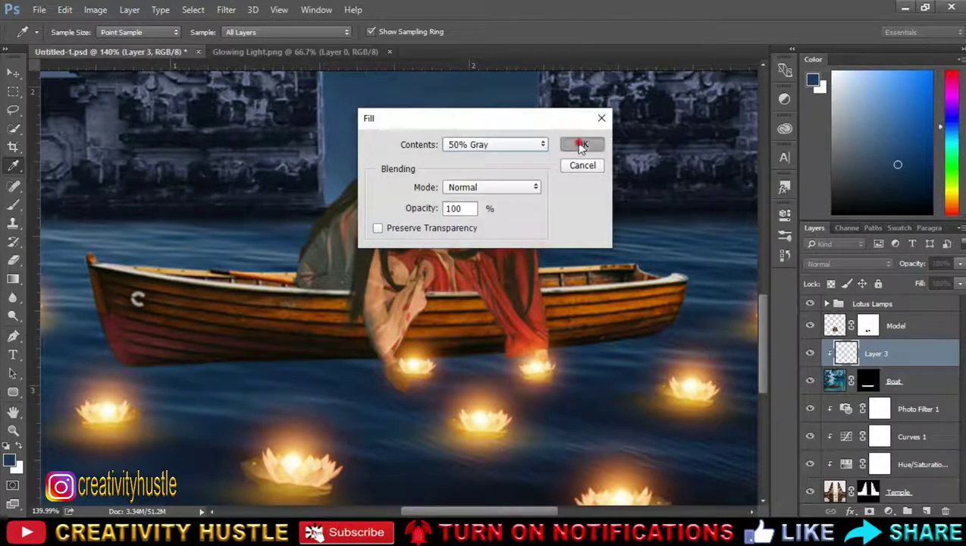
key(v)
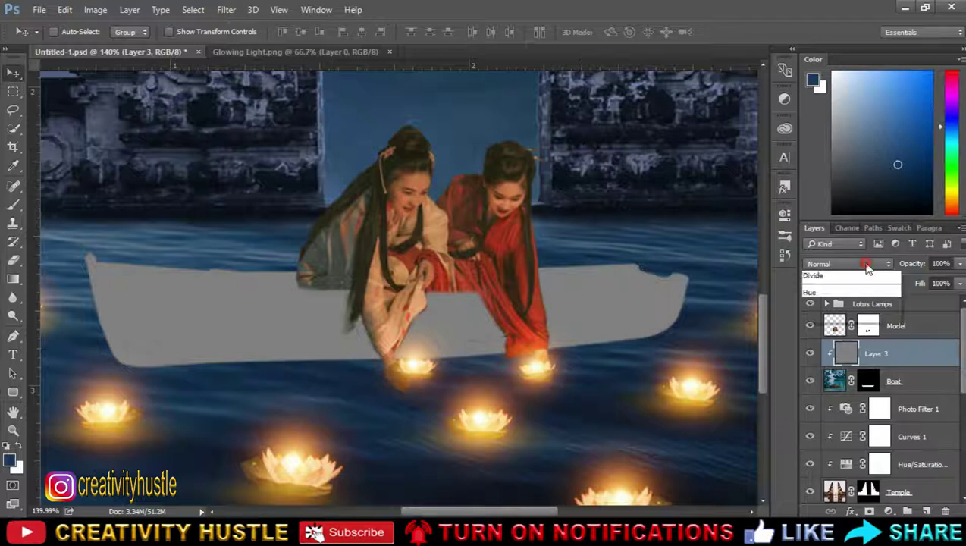
click(864, 264)
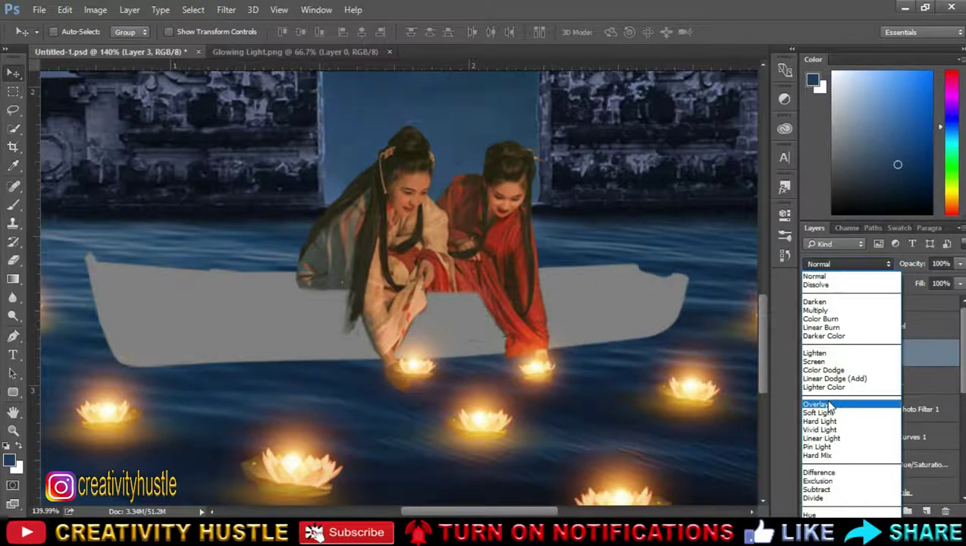
click(830, 407)
Step: With the Burn Tool set to Shadows, darken the boat's rim on Layer 3
click(13, 316)
click(59, 328)
key(bracketleft)
key(bracketleft)
key(bracketleft)
mouse_move(169, 276)
mouse_down()
mouse_move(356, 292)
mouse_move(258, 285)
mouse_up()
key(bracketleft)
key(bracketleft)
scroll(517, 318, up, 3)
scroll(639, 258, up, 2)
drag(639, 257, 432, 266)
Step: Finish burning the rim with a 250 px brush, then duplicate the Boat layer
scroll(640, 258, down, 2)
drag(530, 510, 472, 510)
drag(106, 258, 349, 282)
scroll(575, 288, down, 2)
scroll(575, 284, down, 2)
key(bracketright)
key(bracketright)
key(bracketright)
scroll(233, 280, down, 2)
mouse_move(516, 510)
mouse_down()
mouse_move(463, 515)
mouse_move(482, 514)
mouse_up()
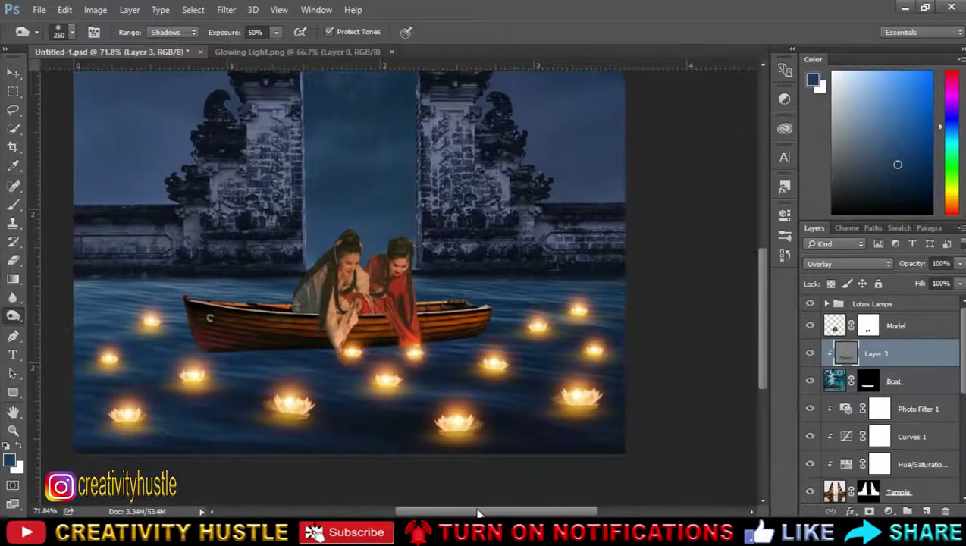
click(935, 383)
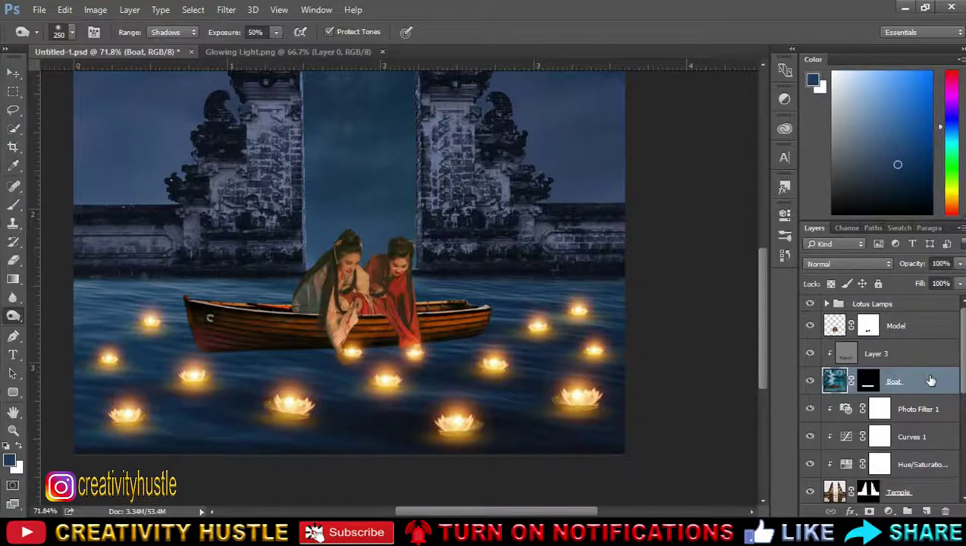
key(ctrl+j)
Step: Free-transform the original Boat layer, trying a horizontal flip onto the water before reverting it
click(938, 416)
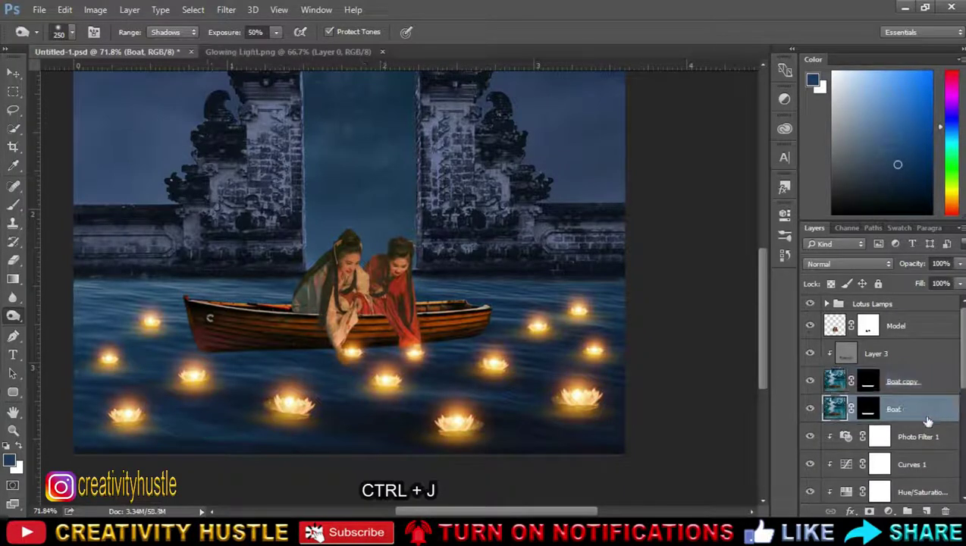
key(ctrl+t)
right_click(525, 296)
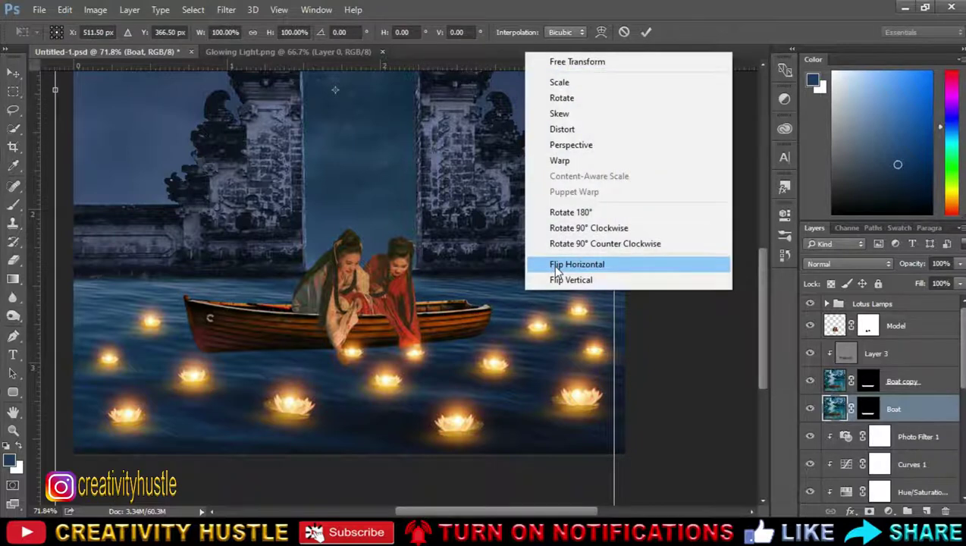
click(553, 262)
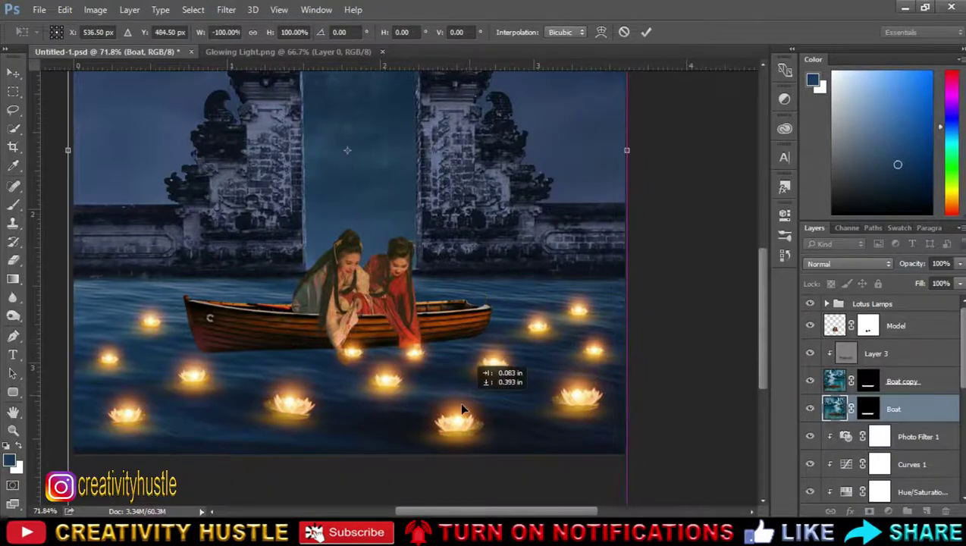
drag(453, 343, 464, 403)
right_click(487, 387)
click(531, 354)
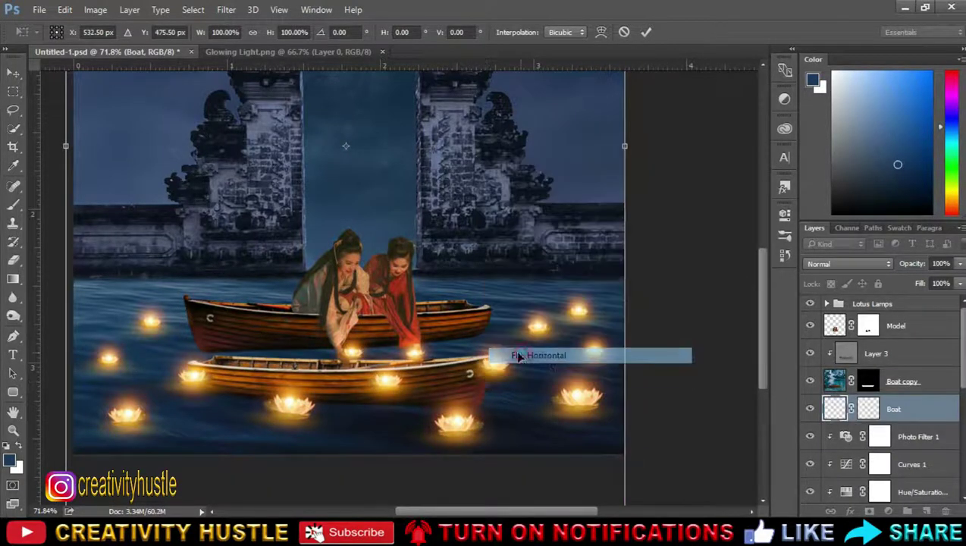
Step: Flip the boat vertically, place it beneath the real boat, tilt it slightly and set 26% opacity
right_click(452, 367)
click(511, 355)
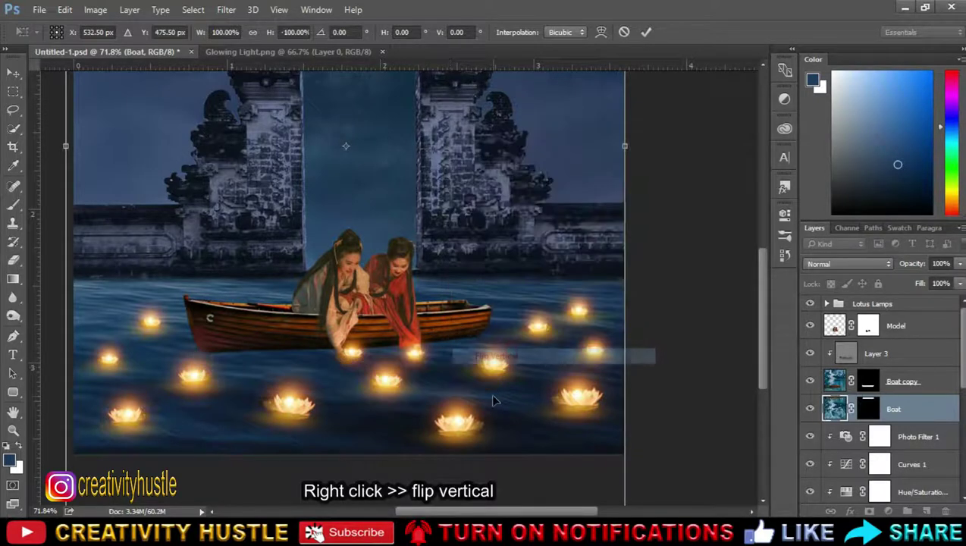
drag(462, 374, 449, 263)
mouse_move(633, 76)
mouse_down()
mouse_move(637, 89)
mouse_move(658, 86)
mouse_up()
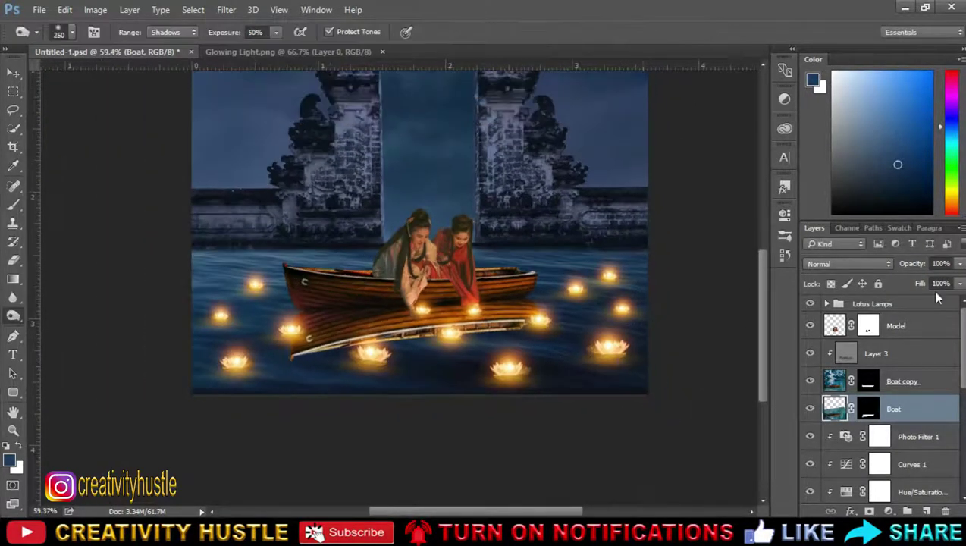
drag(960, 263, 906, 280)
scroll(641, 355, up, 3)
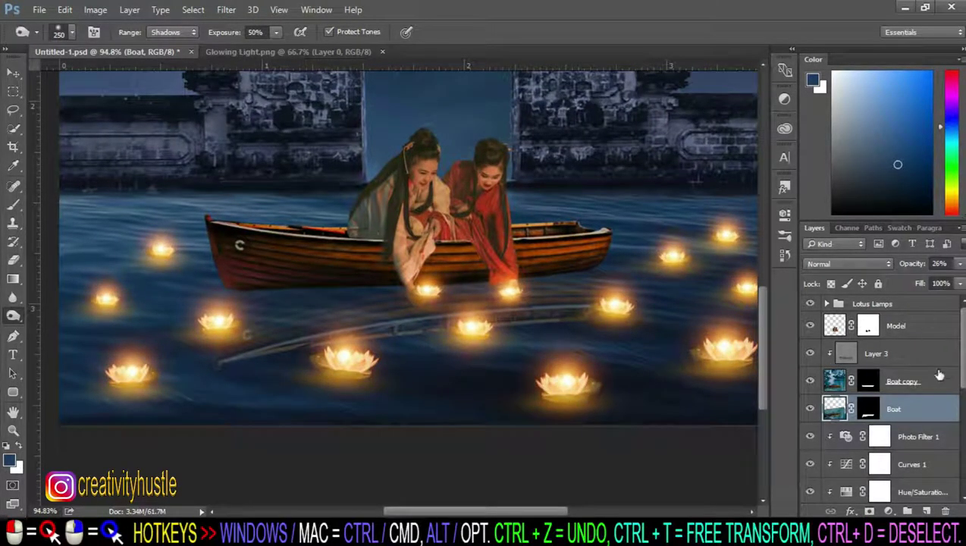
click(932, 326)
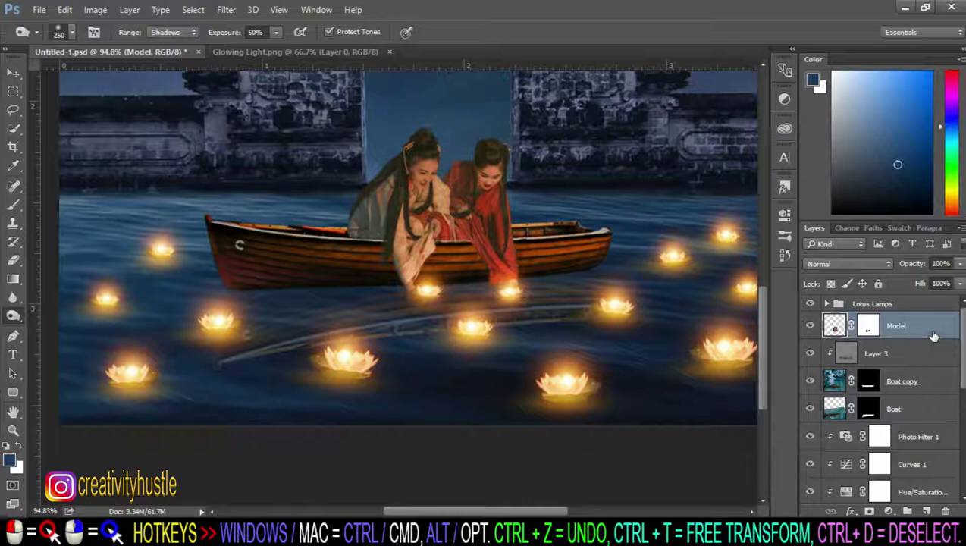
Step: Duplicate Model, flip the copy vertically and move it below the boat as a reflection
key(ctrl+j)
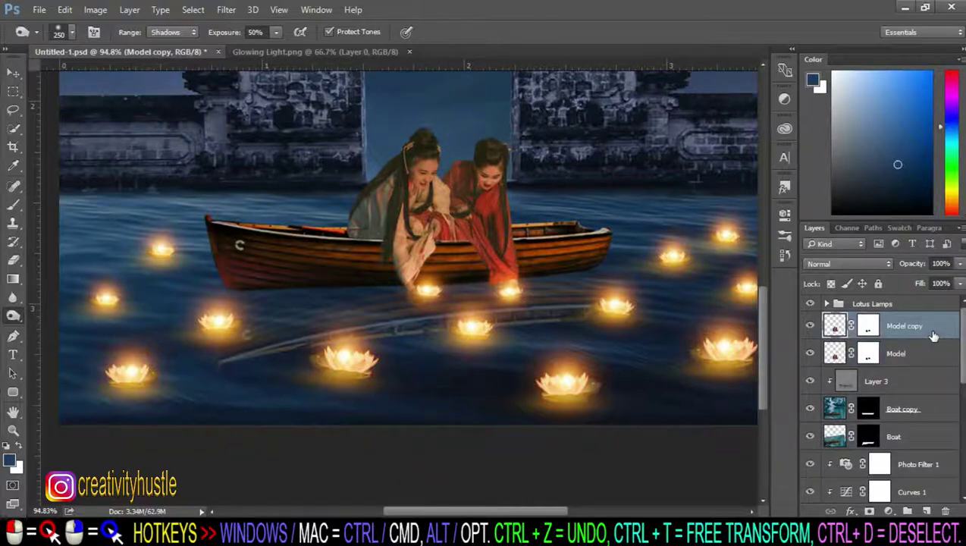
right_click(935, 335)
click(944, 331)
key(ctrl+t)
right_click(474, 234)
click(561, 449)
mouse_move(509, 258)
mouse_down()
mouse_move(521, 394)
mouse_move(521, 376)
mouse_up()
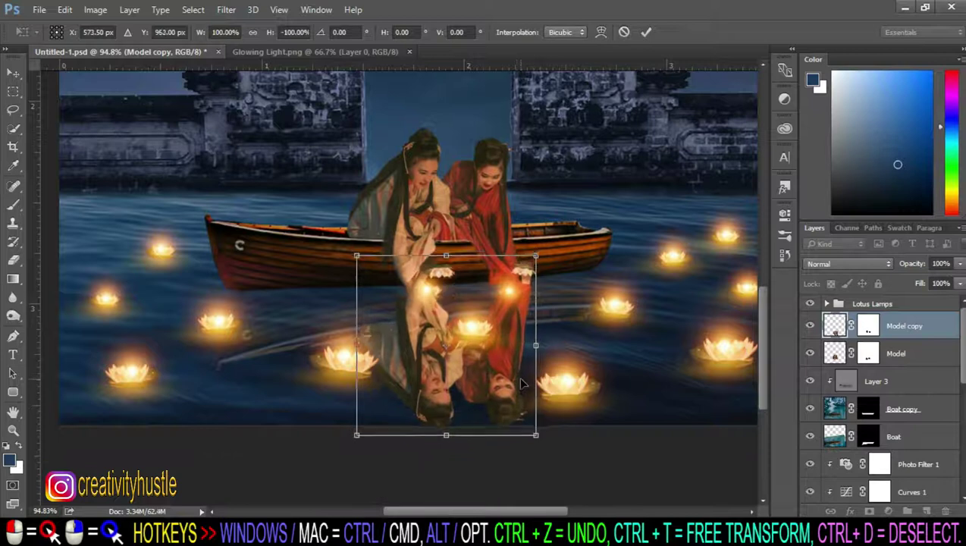
key(Return)
Step: Paint black at 100% on the copy's mask to hide the reflected lotus and inverted heads
click(868, 326)
click(810, 326)
click(810, 326)
click(13, 204)
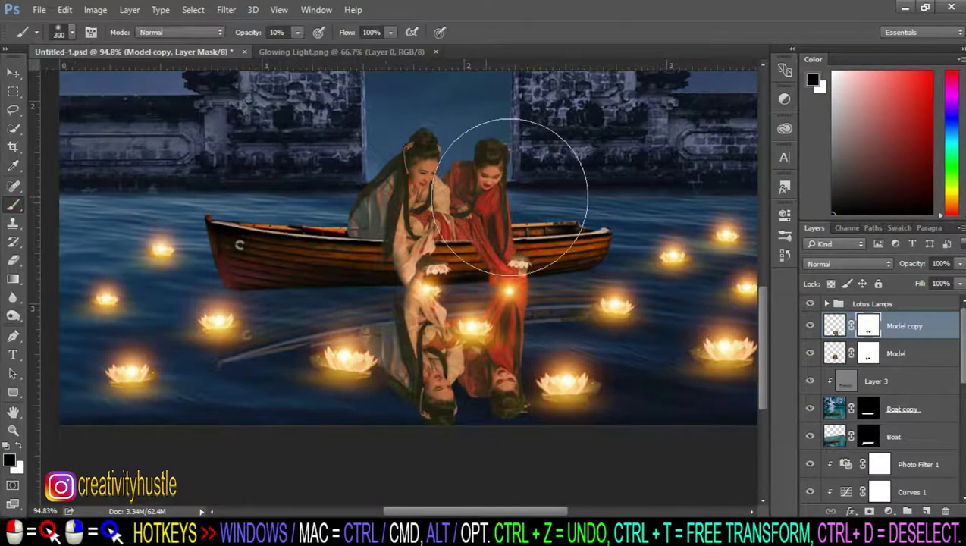
drag(297, 31, 432, 59)
drag(440, 265, 383, 258)
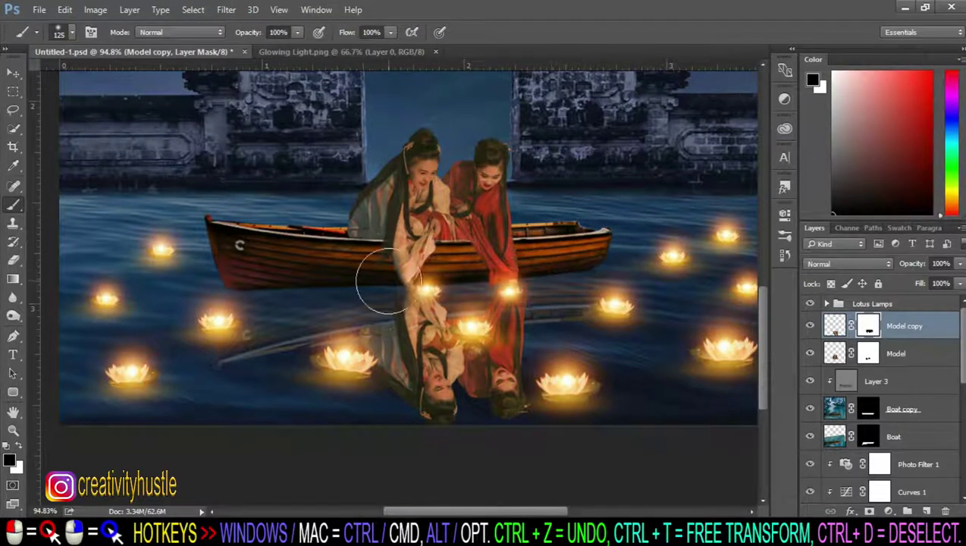
drag(563, 400, 362, 449)
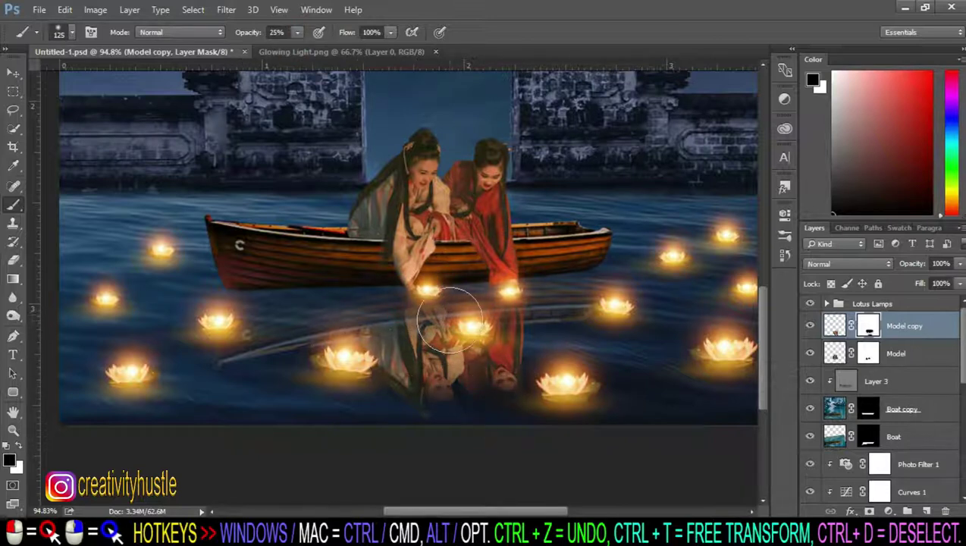
drag(470, 328, 410, 391)
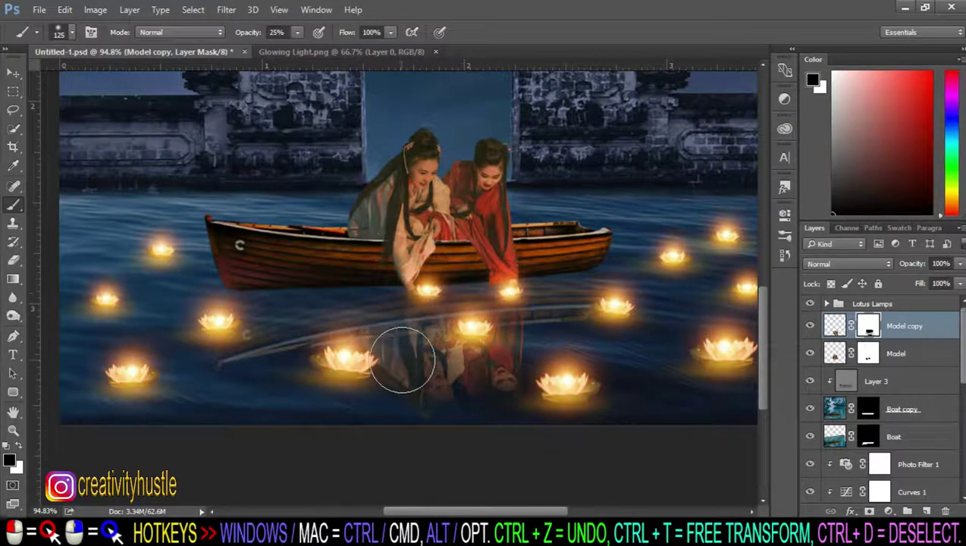
Step: Set the women's reflection to 40% opacity and the original Model layer to 75%
click(961, 263)
drag(938, 283, 910, 279)
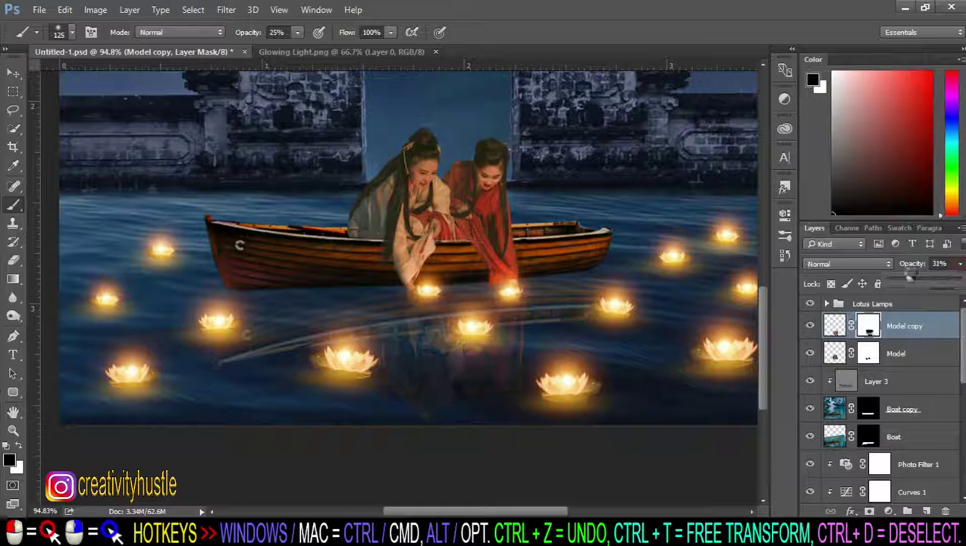
scroll(474, 448, up, 1)
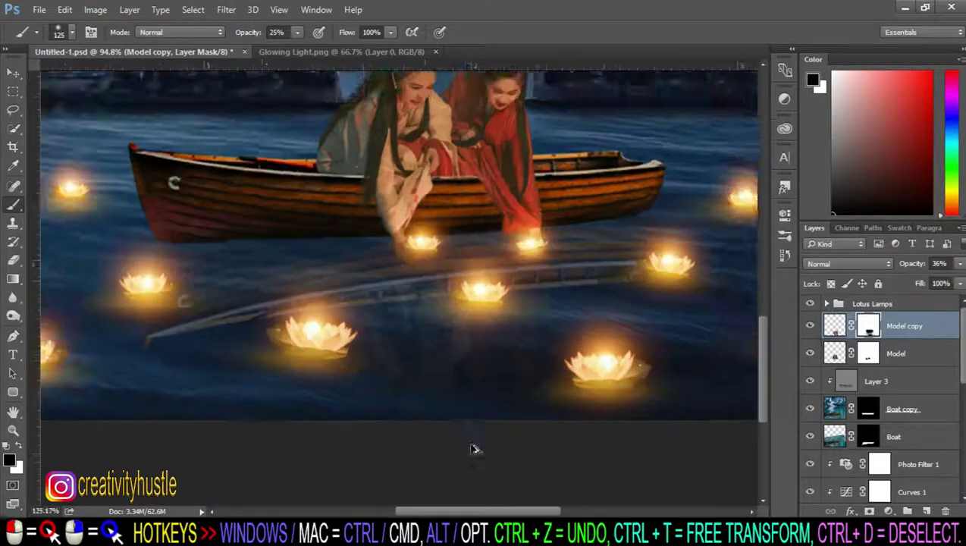
scroll(475, 449, up, 1)
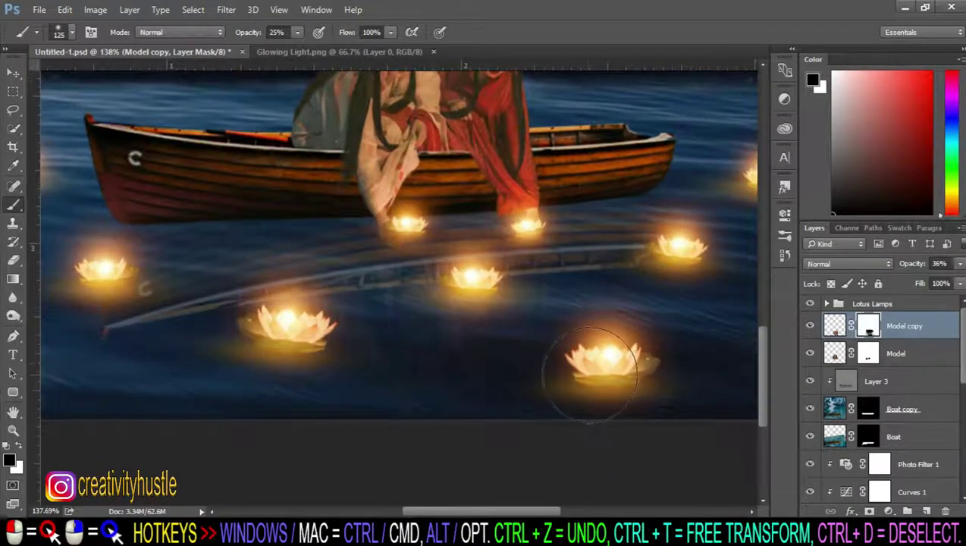
scroll(531, 394, down, 1)
click(960, 263)
drag(922, 283, 924, 283)
scroll(753, 322, down, 2)
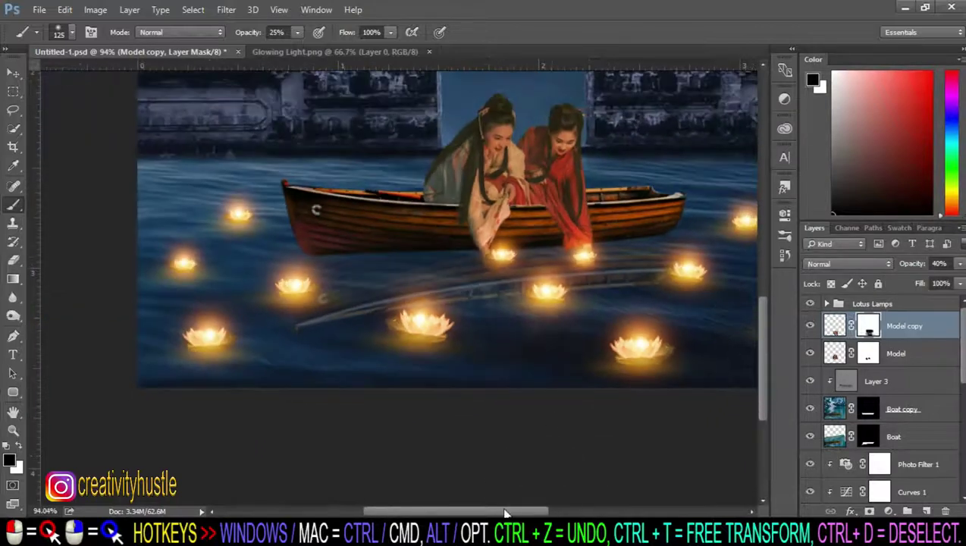
scroll(506, 512, right, 2)
scroll(517, 512, right, 1)
click(939, 358)
drag(960, 264, 944, 283)
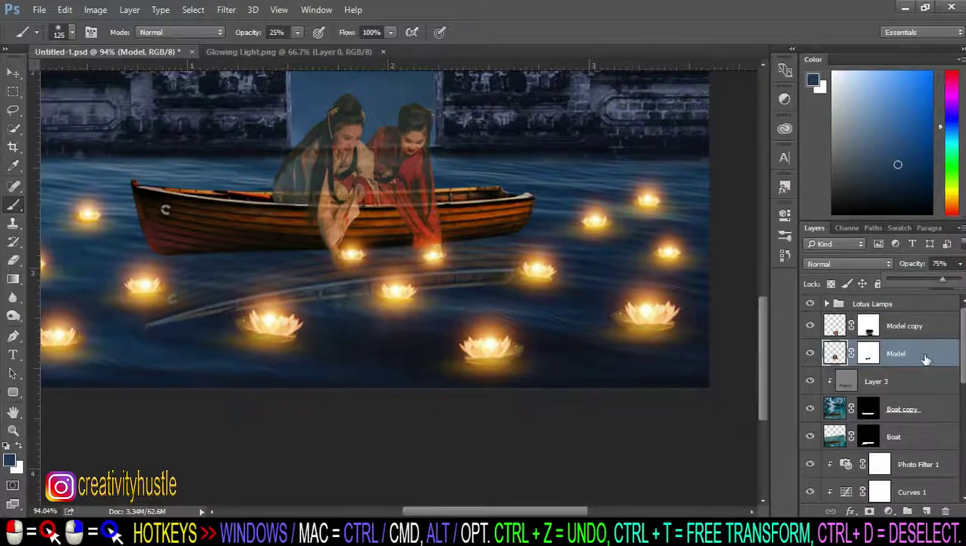
Step: Restore the women (Model) to 100% opacity and fade the Boat reflection to 18%
drag(950, 282, 962, 282)
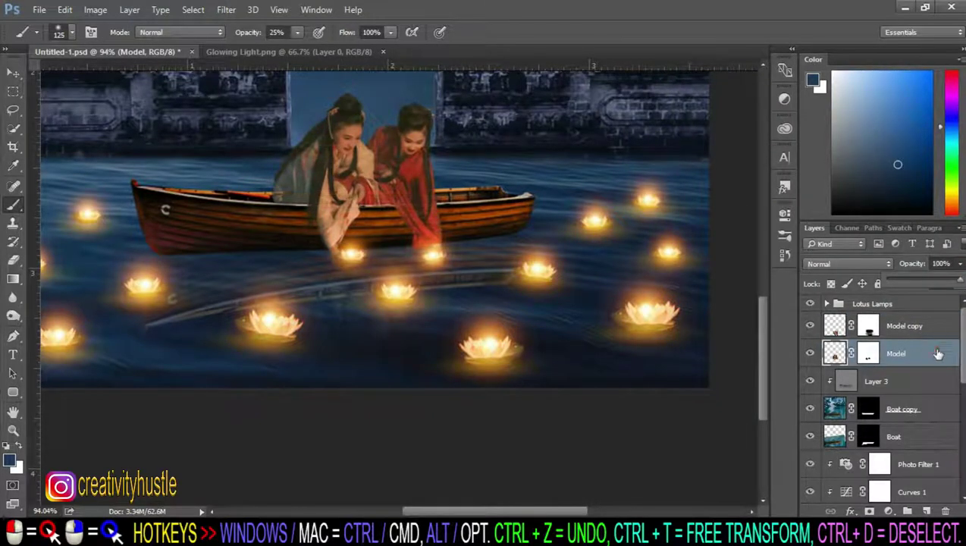
click(910, 437)
click(810, 438)
click(810, 437)
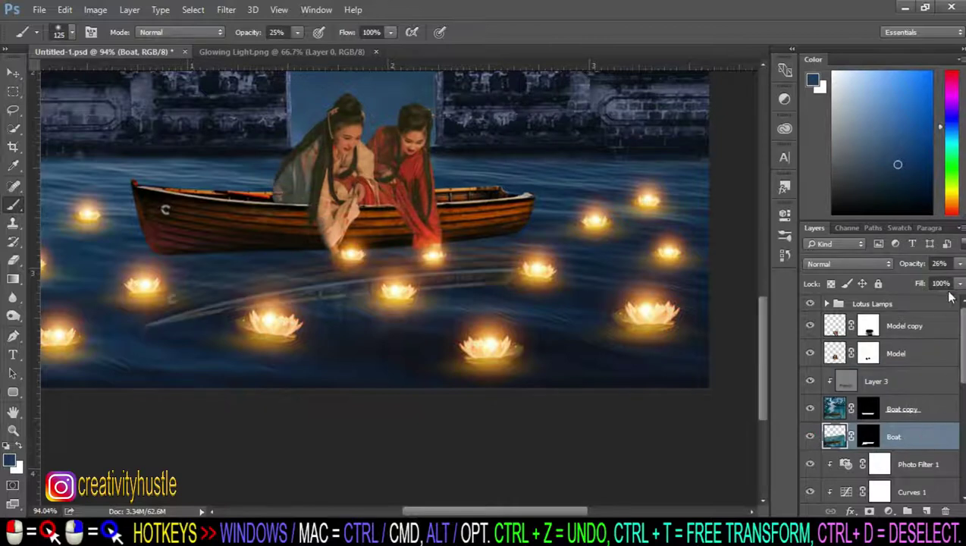
drag(960, 266, 899, 276)
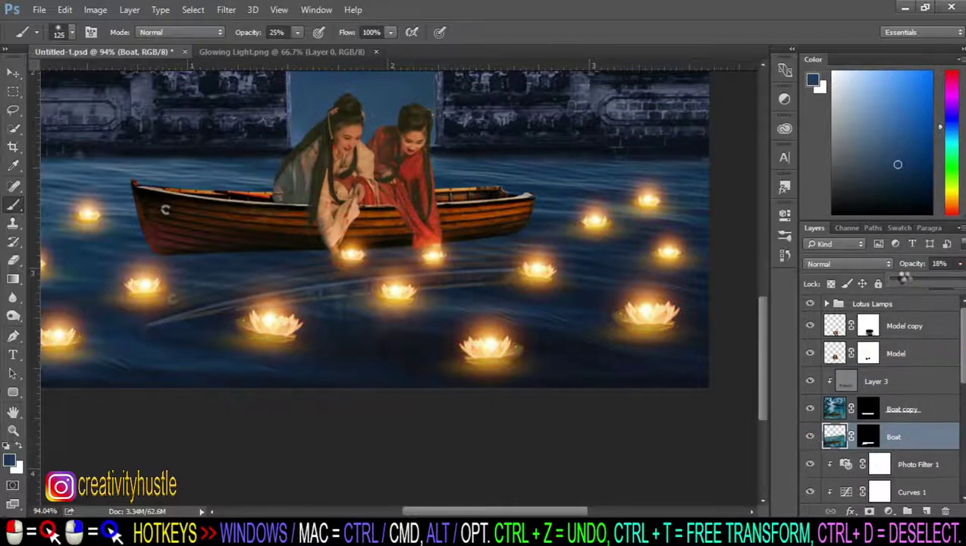
Step: Set the women's reflection layer (Model copy) to about 45% opacity
click(931, 334)
click(960, 264)
drag(923, 282, 928, 280)
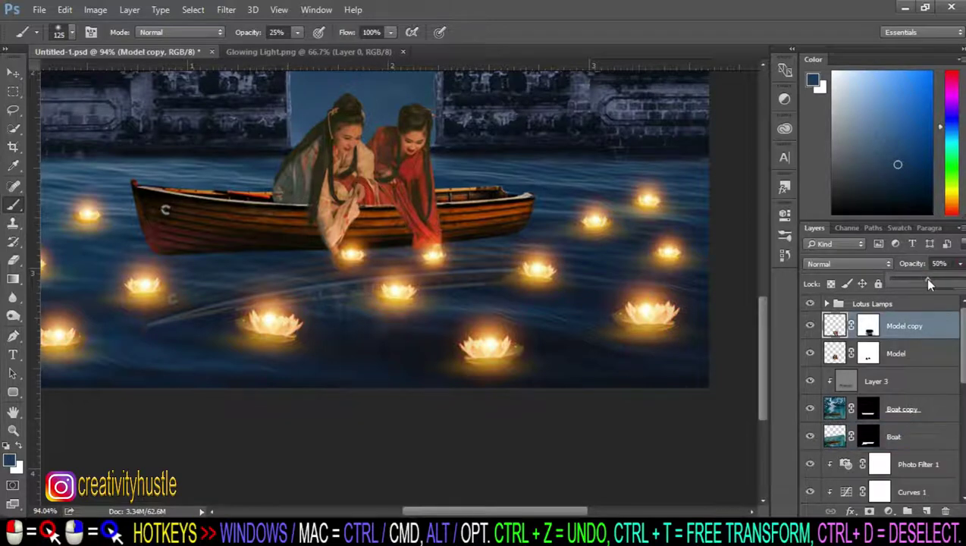
alt+scroll(586, 266, down, 3)
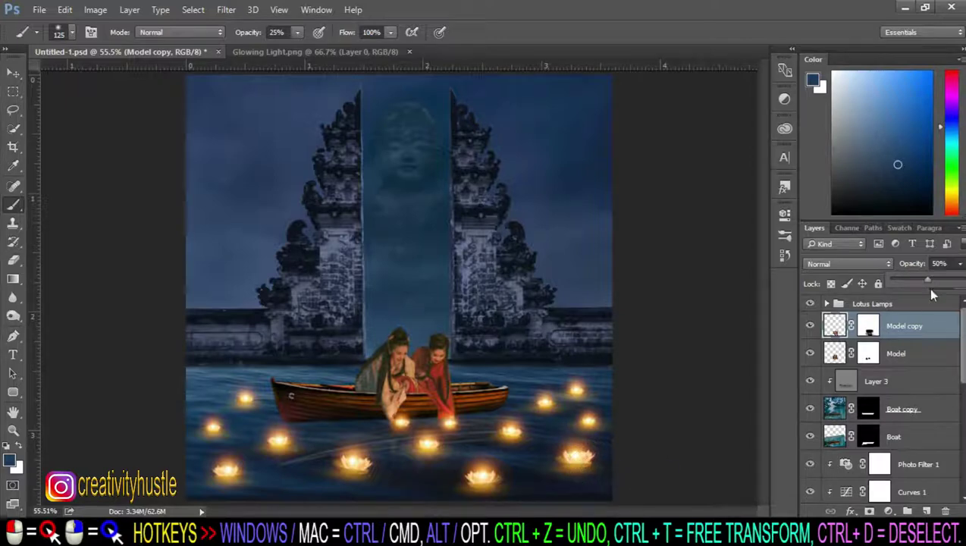
drag(926, 281, 920, 280)
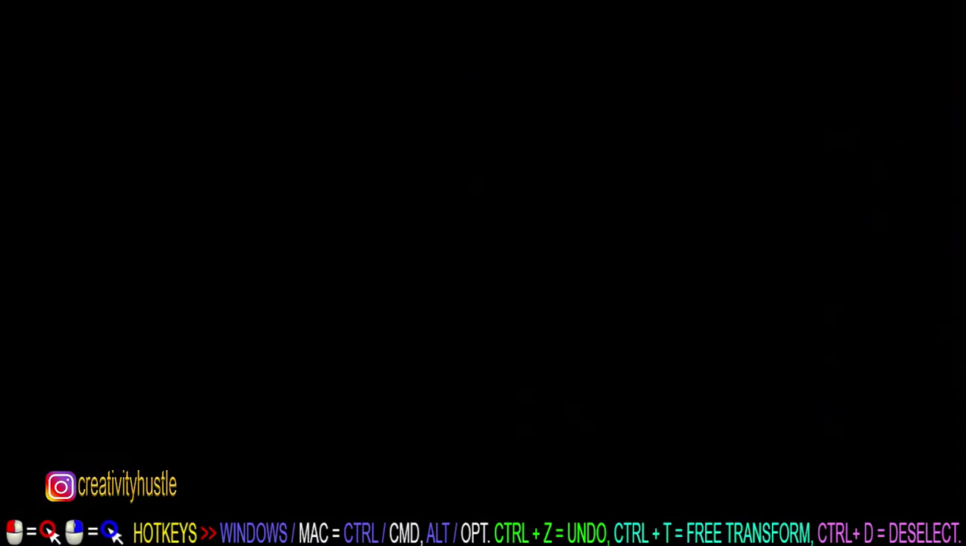
Step: Close the Glowing Light image and drag the Smoke image into the composite
click(410, 51)
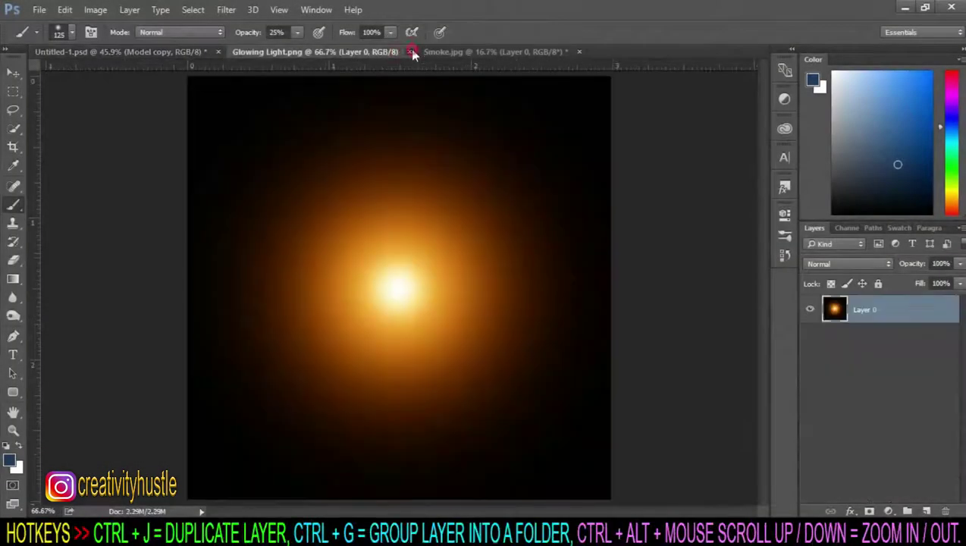
click(410, 52)
click(349, 53)
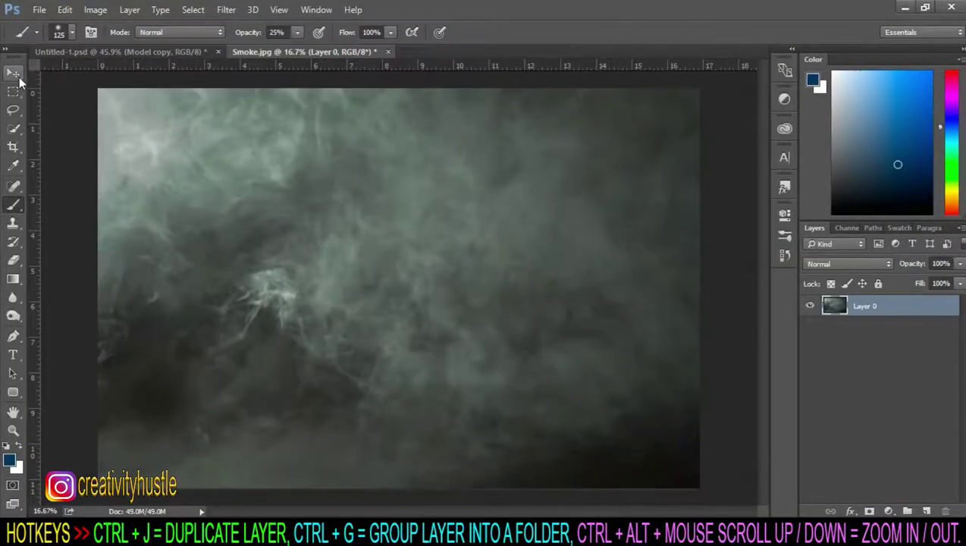
click(14, 73)
drag(349, 225, 364, 319)
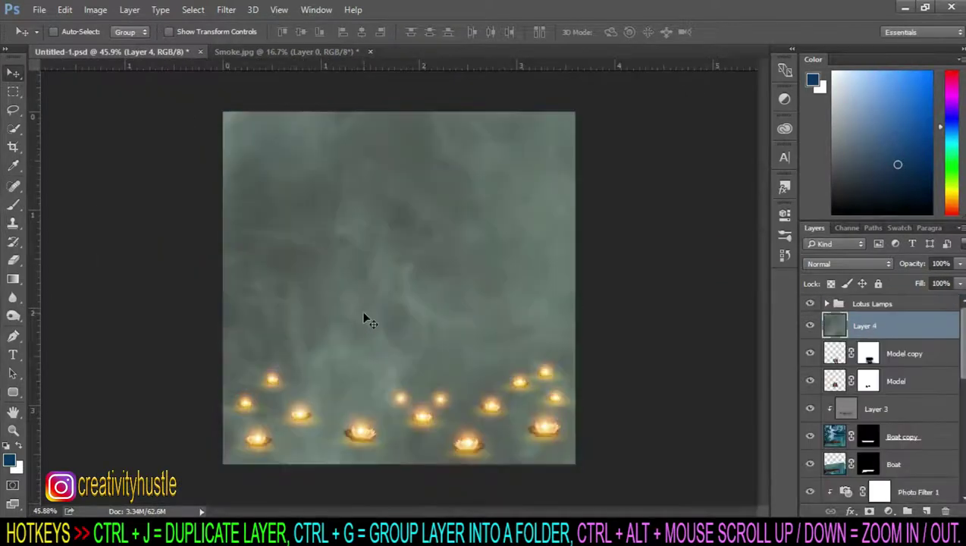
Step: Stack the smoke layer above the Lotus Lamps group and set it to Screen blend mode
drag(872, 322, 838, 305)
click(826, 304)
drag(903, 331, 834, 302)
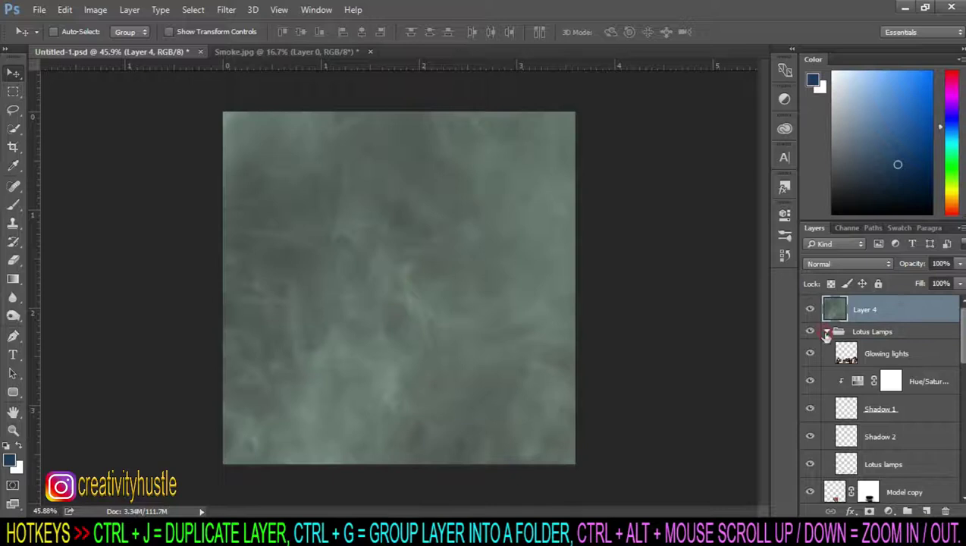
click(826, 332)
click(854, 264)
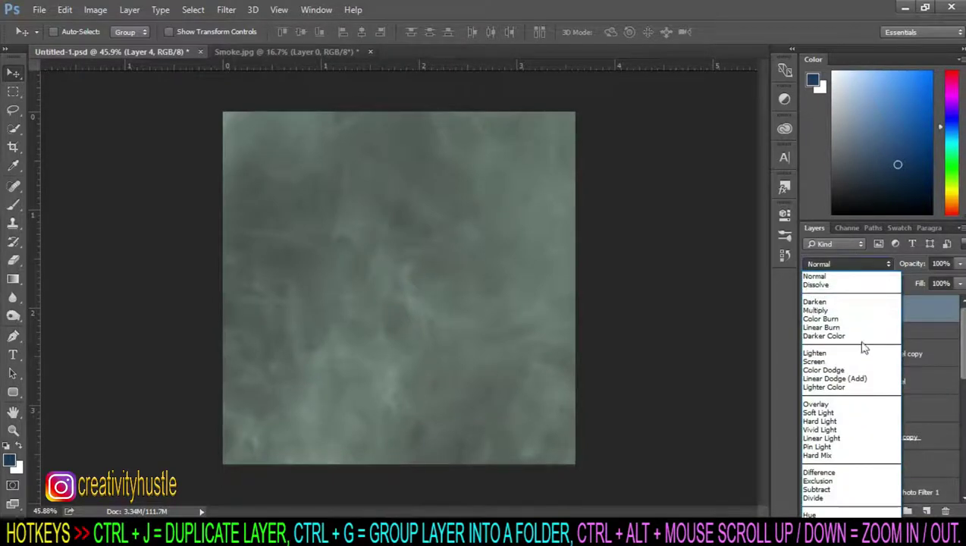
click(866, 362)
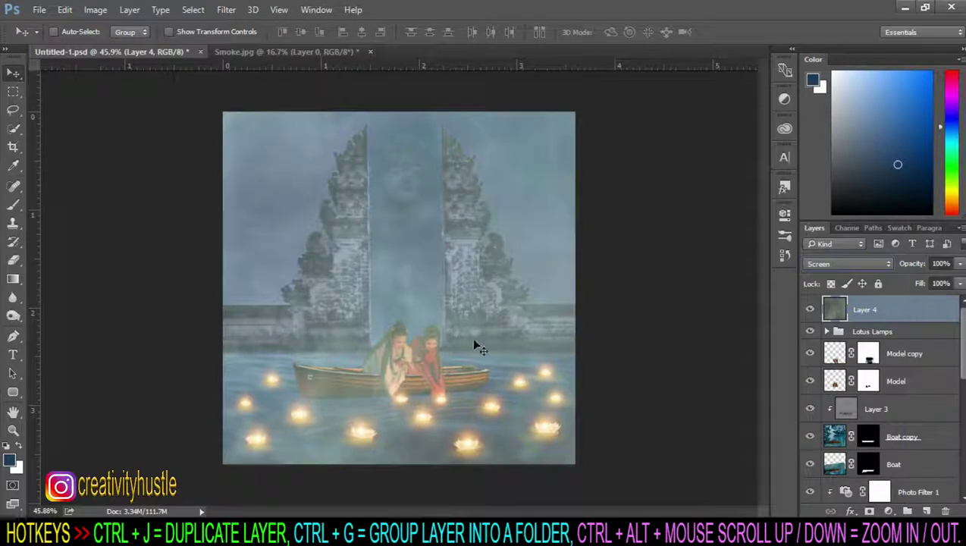
Step: Add a mask to Layer 4 and paint out haze with a 500px brush at 4% opacity
click(870, 511)
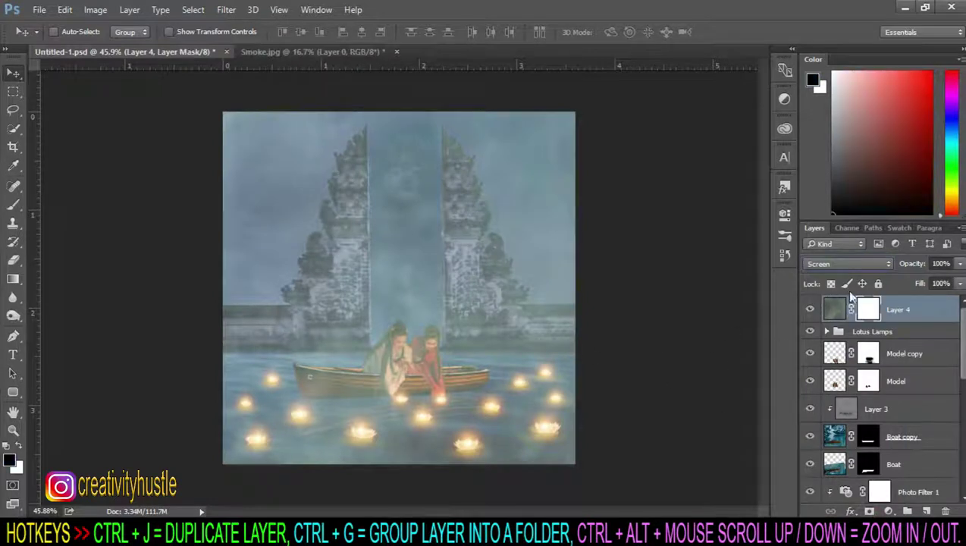
drag(13, 205, 67, 208)
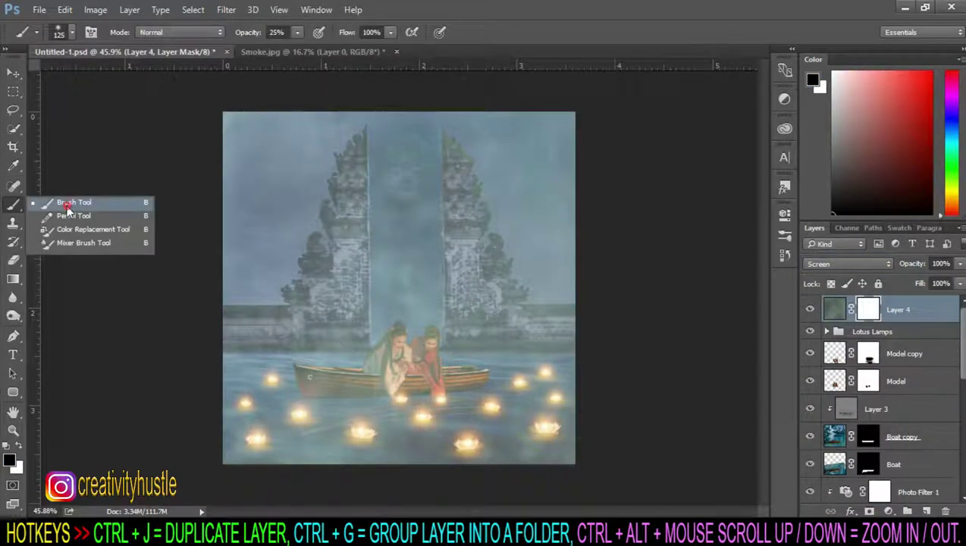
click(67, 207)
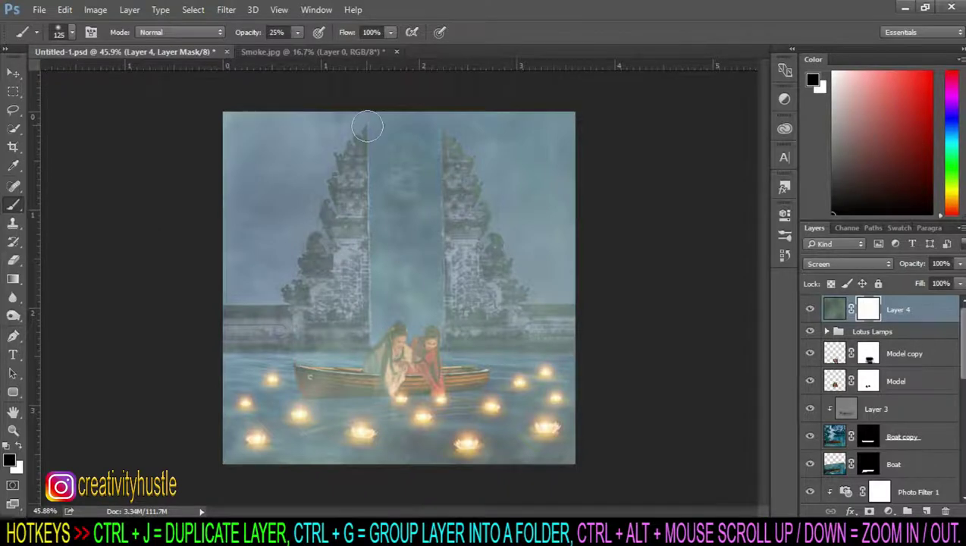
key(bracketright)
key(bracketright)
key(bracketright)
mouse_move(414, 327)
mouse_down()
mouse_move(548, 312)
mouse_move(453, 366)
mouse_move(388, 184)
mouse_move(378, 431)
mouse_move(648, 171)
mouse_up()
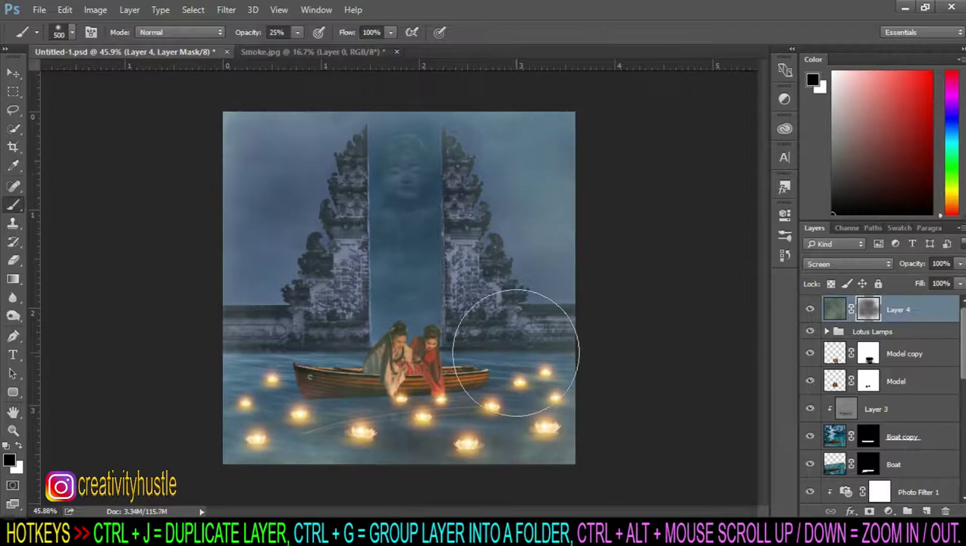
scroll(518, 335, up, 2)
key(3)
scroll(250, 91, down, 1)
key(4)
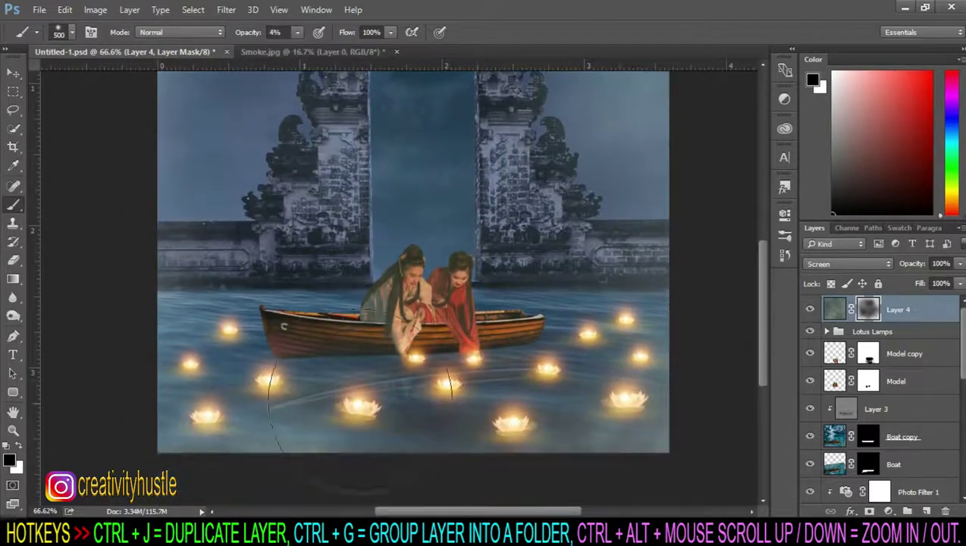
scroll(236, 108, down, 1)
scroll(388, 349, up, 2)
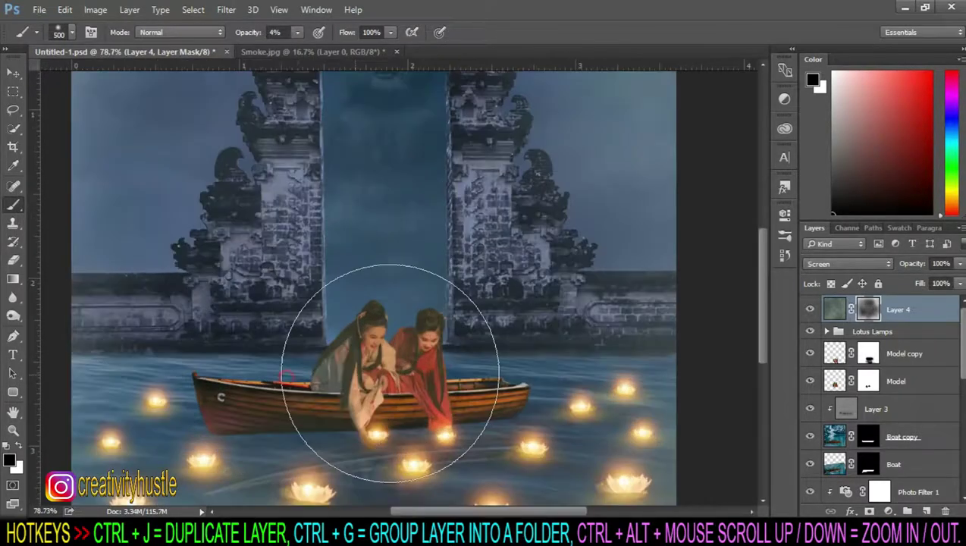
scroll(565, 356, down, 1)
scroll(405, 259, down, 1)
scroll(406, 258, down, 1)
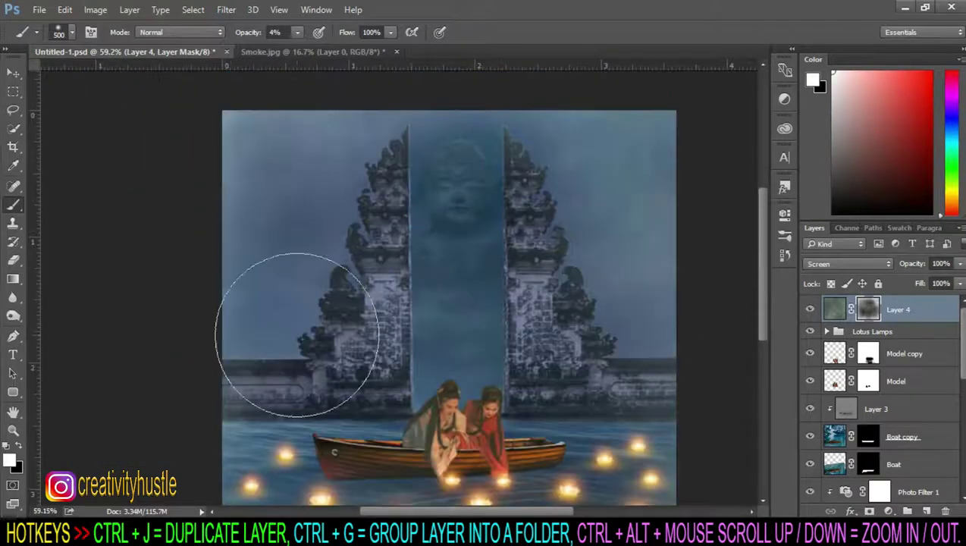
scroll(464, 399, up, 1)
scroll(228, 424, down, 3)
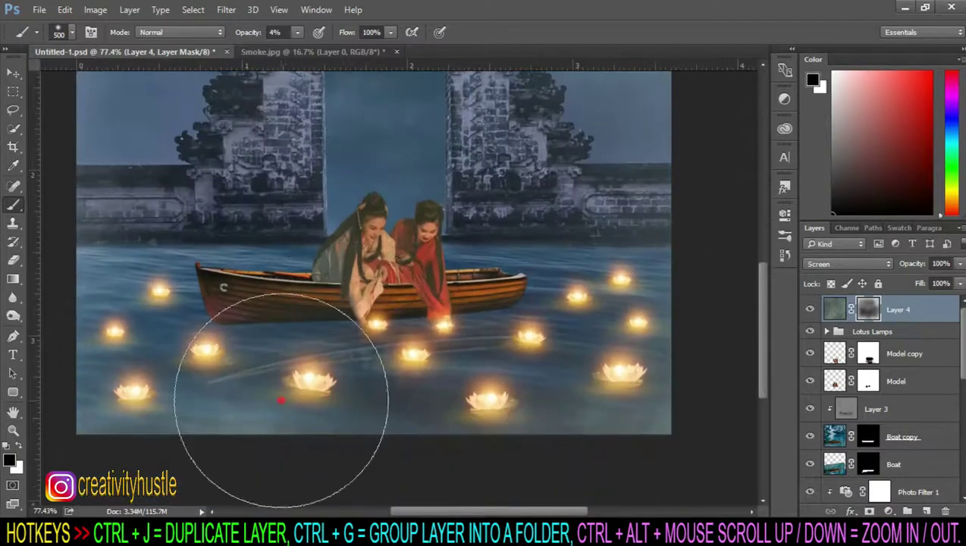
scroll(302, 409, down, 2)
Step: Set Layer 4 opacity to 75%, comparing with the layer hidden and shown
drag(910, 263, 918, 264)
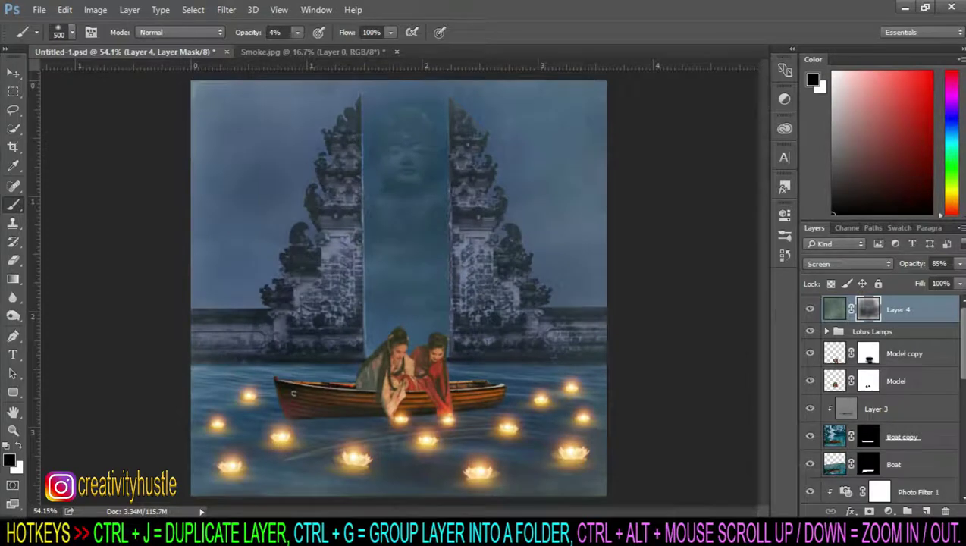
click(810, 309)
click(810, 309)
click(948, 263)
text(75)
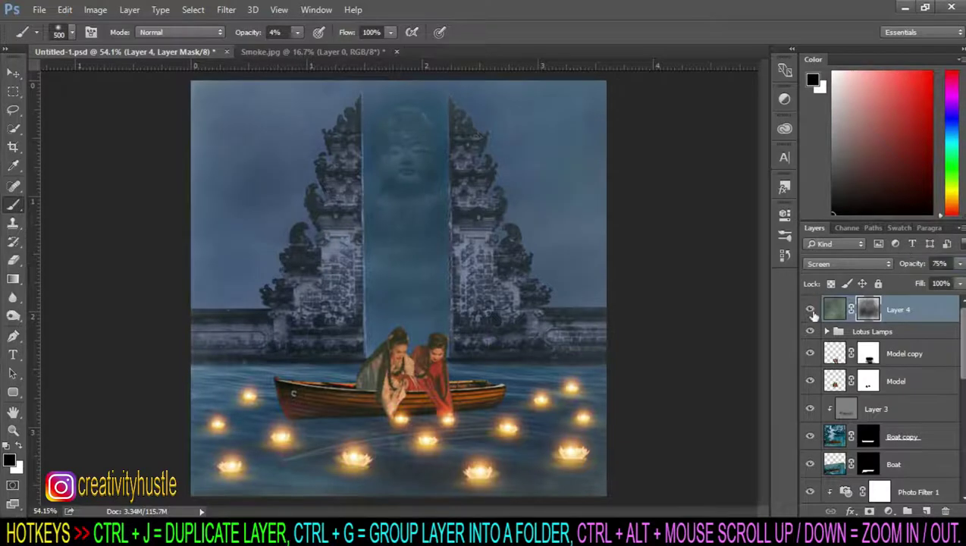
click(809, 310)
click(811, 311)
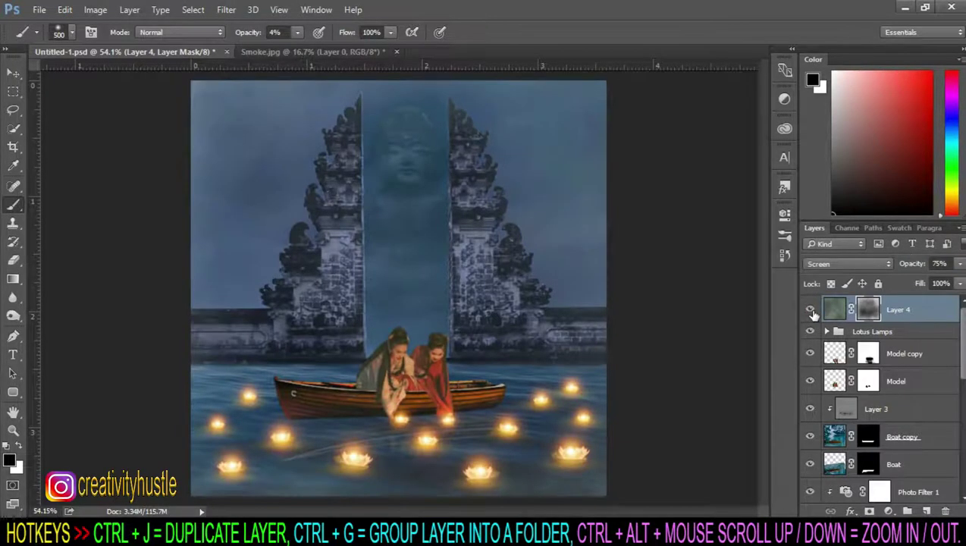
click(923, 313)
Step: Stamp the visible scene into Layer 5 and add a Cooling Filter (80) Photo Filter at 75%
key(ctrl+shift+alt+e)
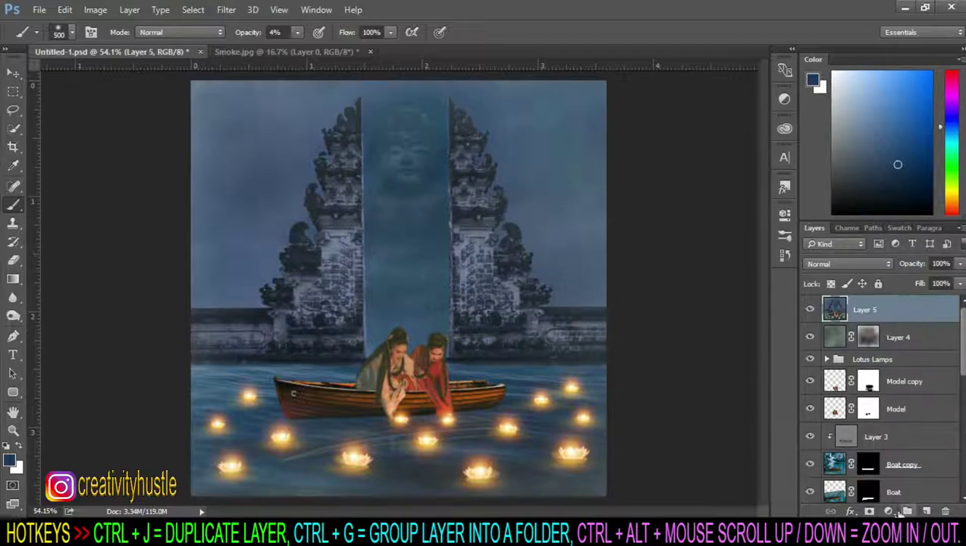
click(888, 511)
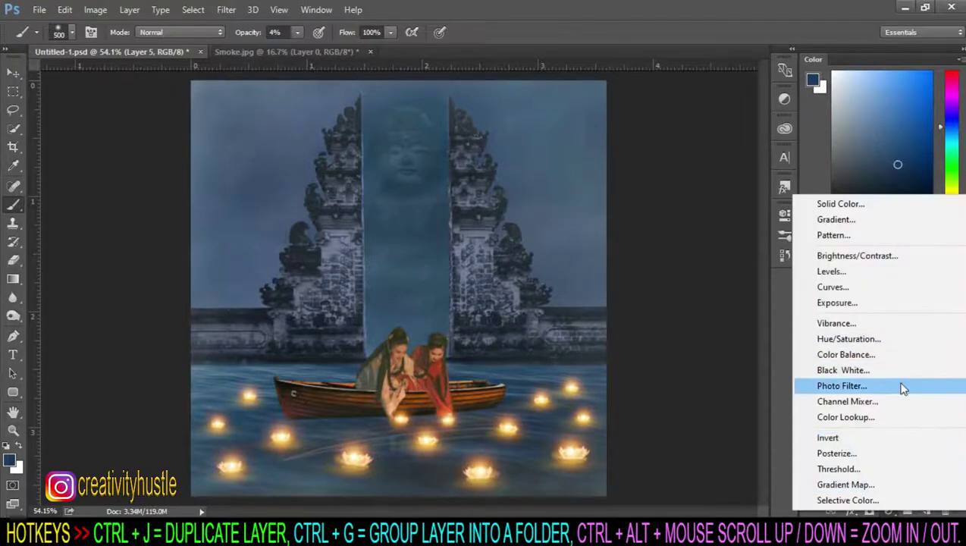
click(903, 387)
click(645, 249)
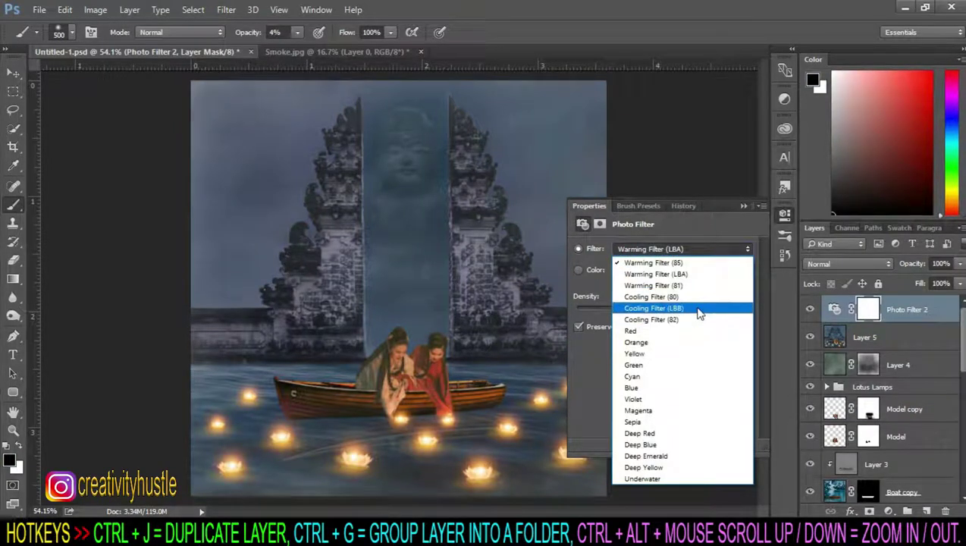
click(698, 297)
click(743, 207)
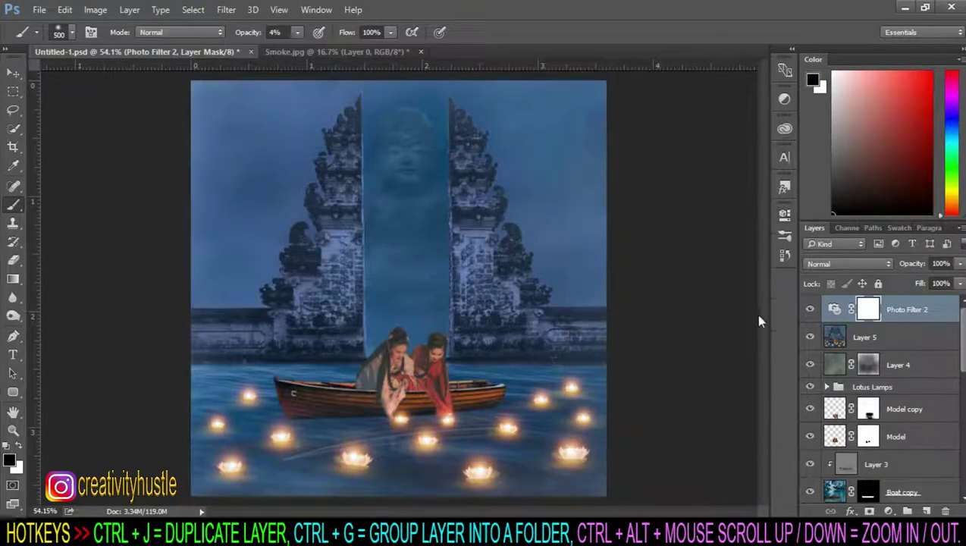
click(940, 263)
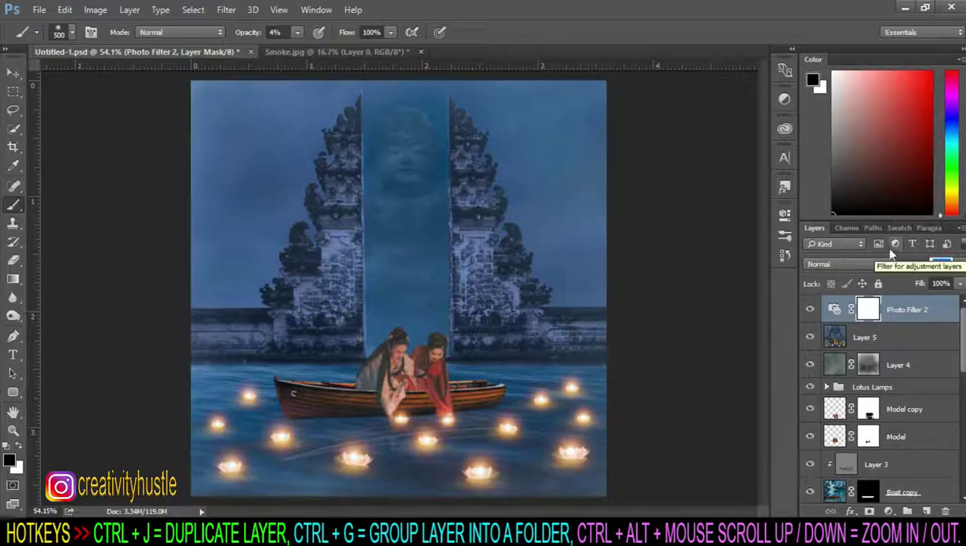
text(75)
key(Return)
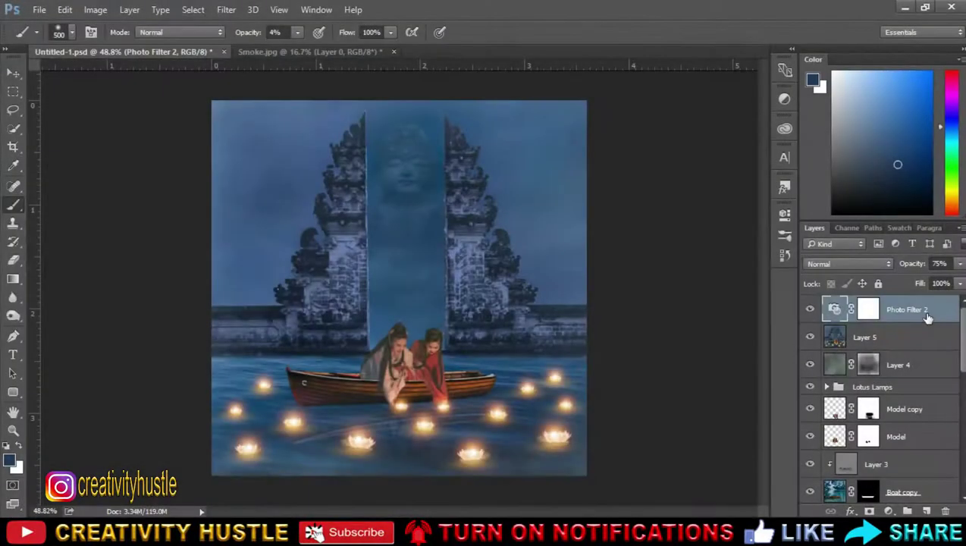
Step: Add a Gradient Fill layer using Foreground to Transparent in Radial style
click(893, 511)
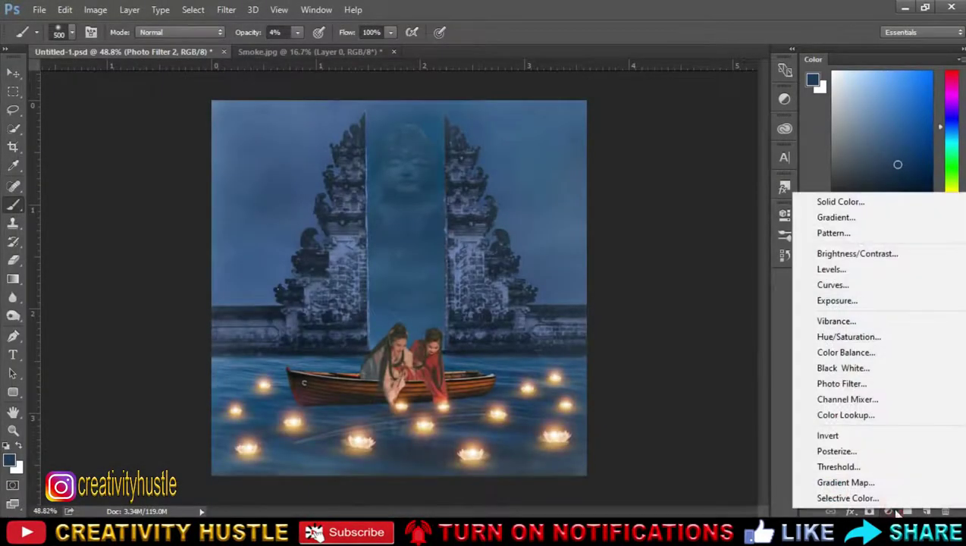
click(885, 223)
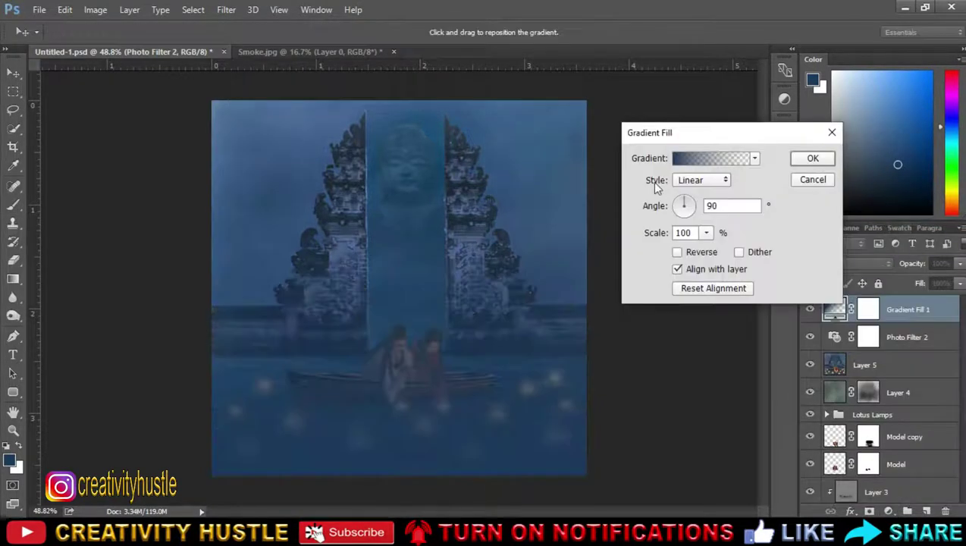
click(724, 167)
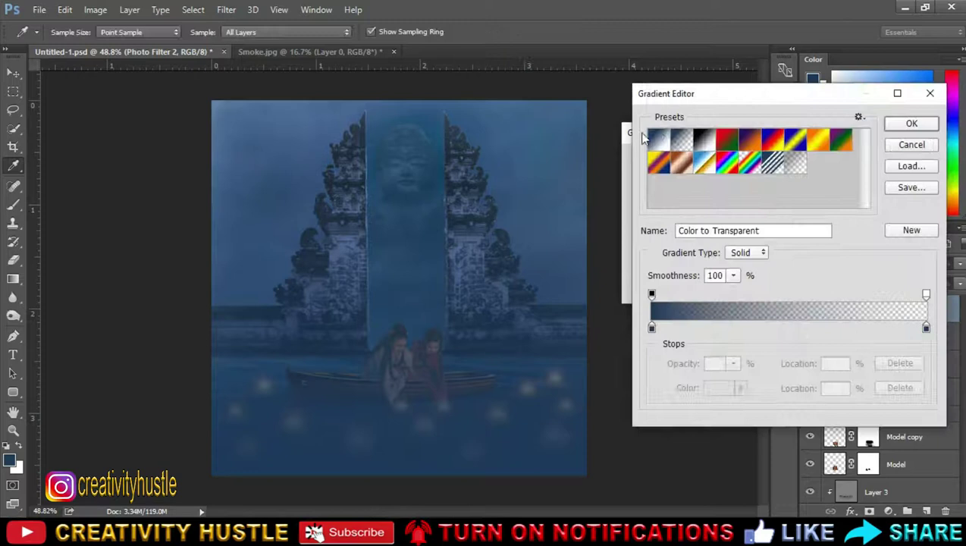
click(681, 140)
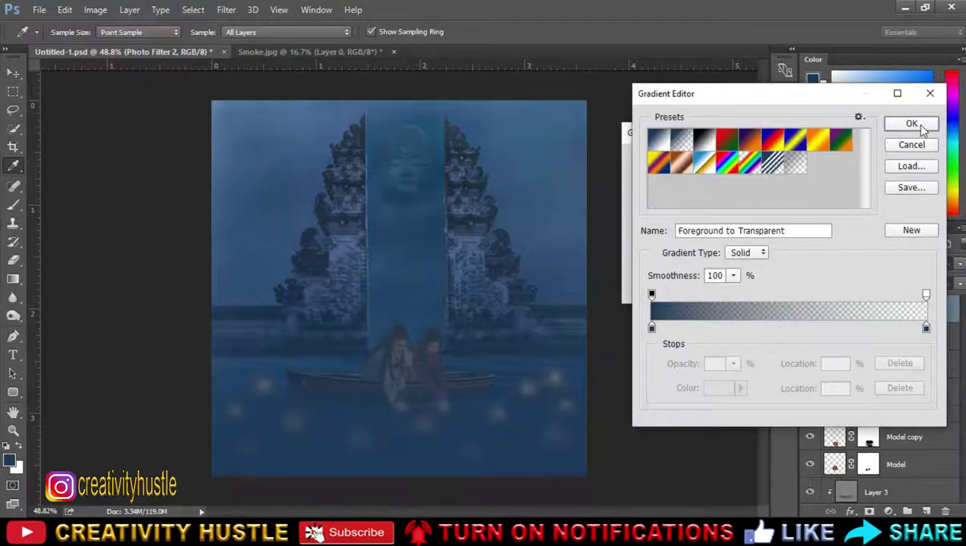
click(705, 138)
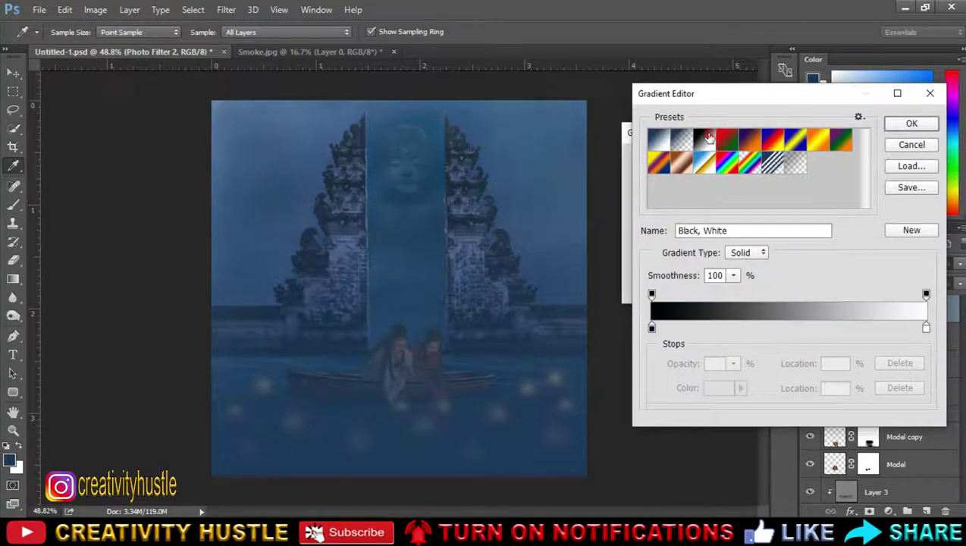
click(684, 141)
click(911, 123)
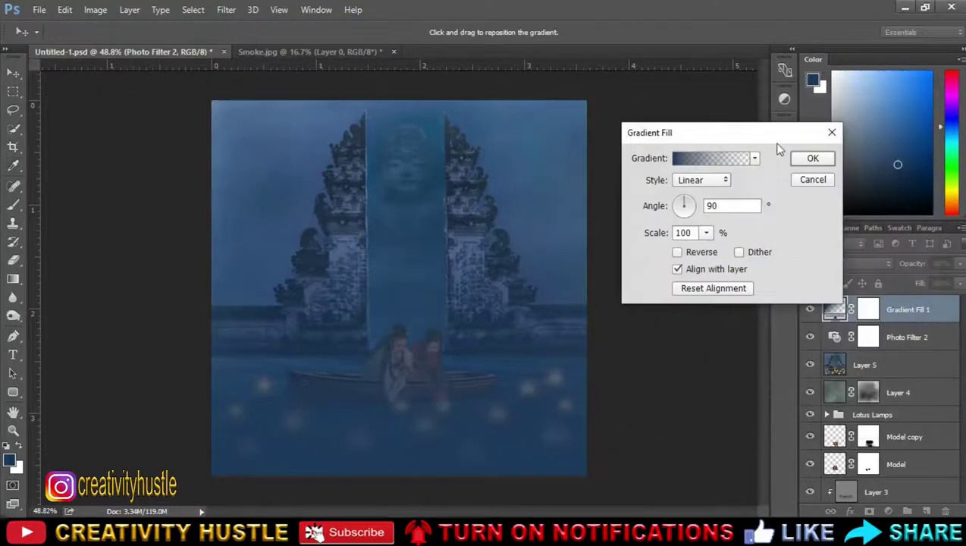
click(677, 252)
click(698, 180)
click(711, 213)
click(702, 180)
click(694, 201)
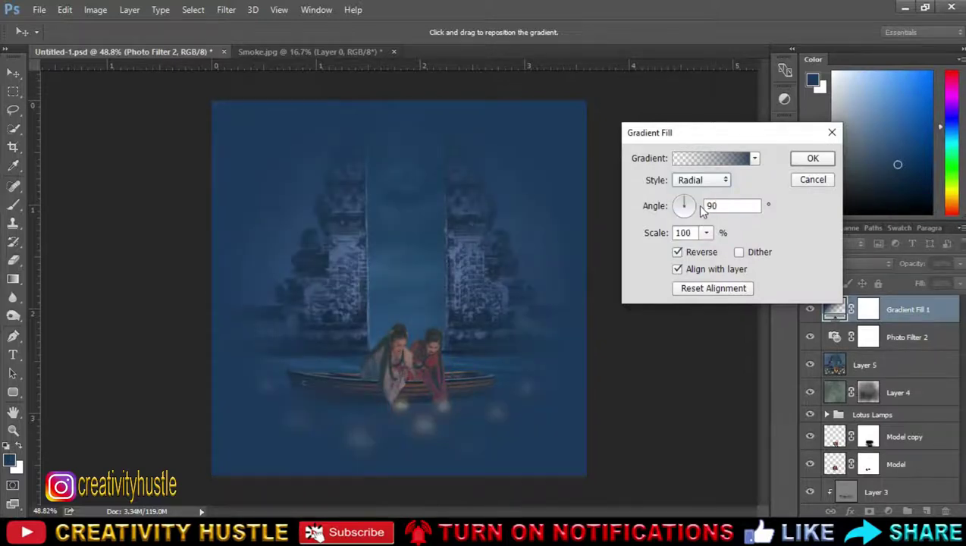
click(678, 253)
Step: Make the gradient black to transparent, reversed, with scale 258 to darken the edges
click(687, 158)
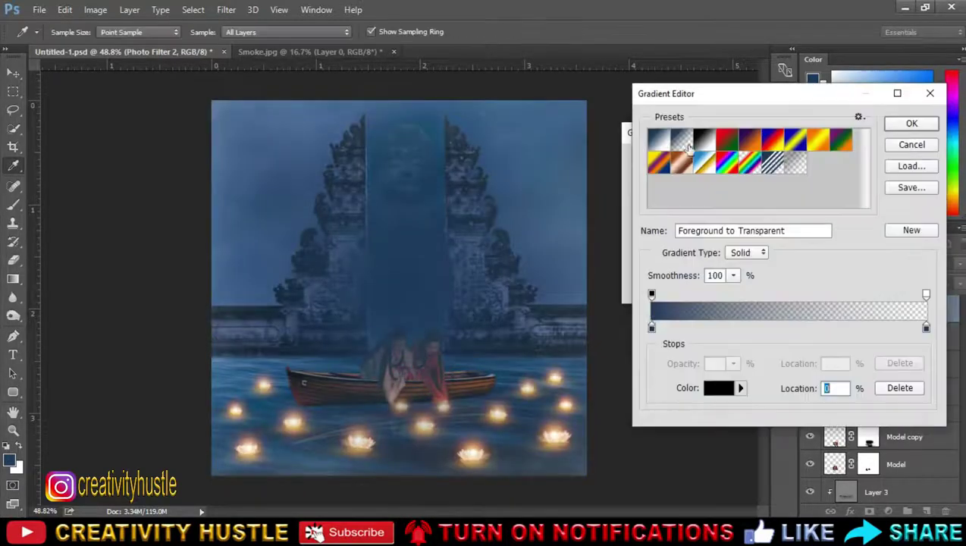
click(659, 307)
double_click(652, 328)
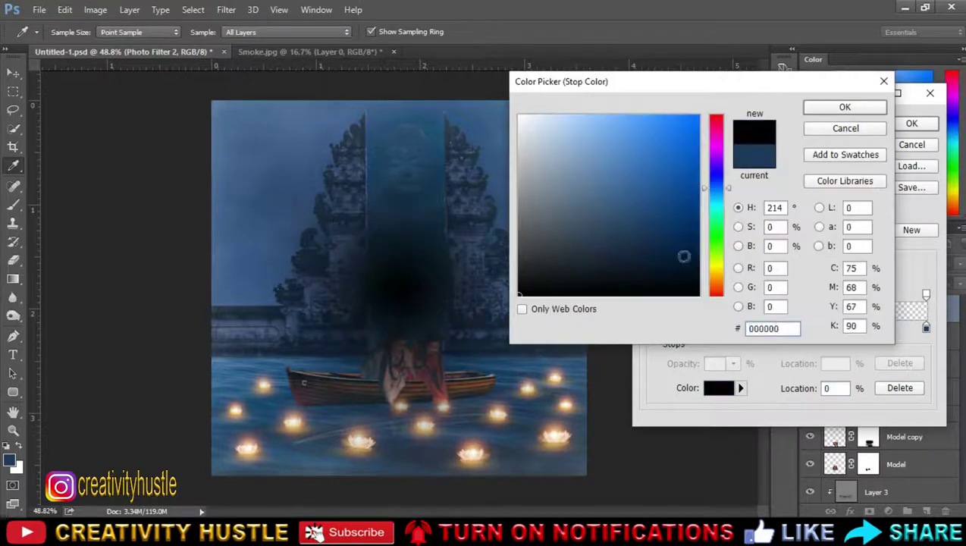
click(822, 110)
click(902, 126)
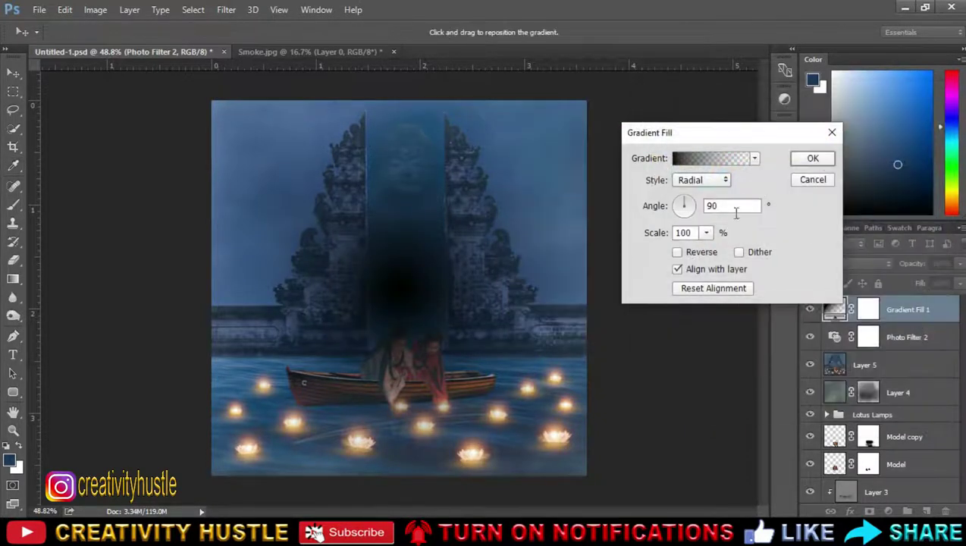
click(677, 253)
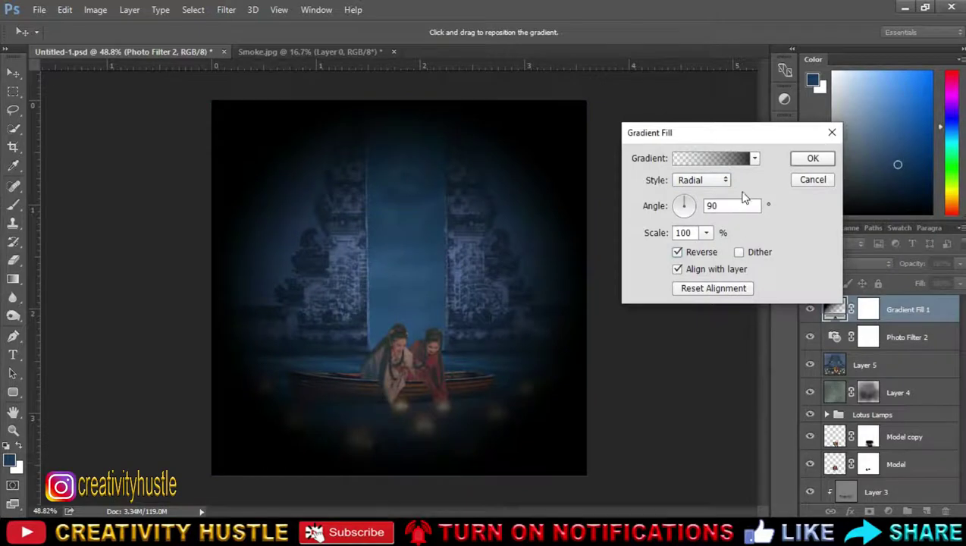
click(709, 237)
drag(712, 250, 719, 256)
Step: Commit Gradient Fill 1 at 50% opacity, toggling its visibility to compare
click(790, 158)
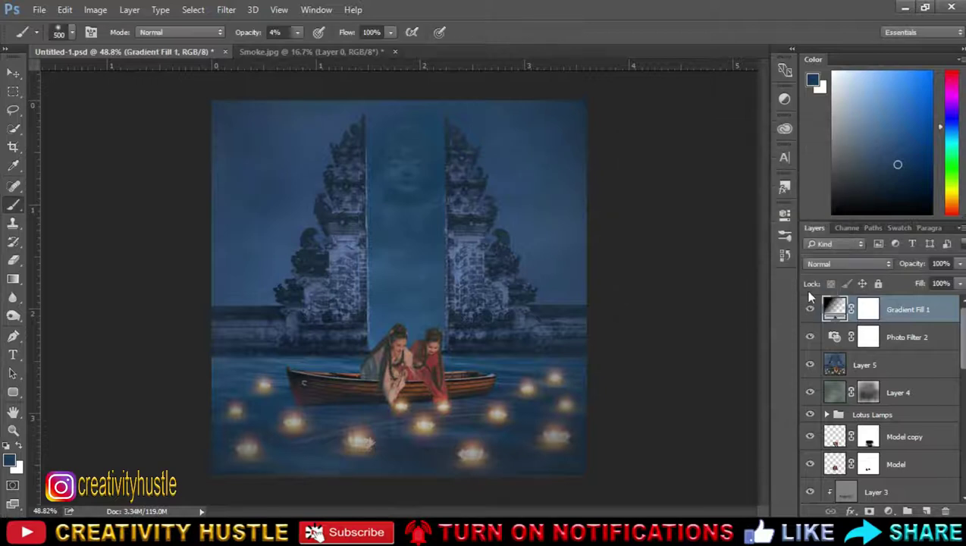
double_click(941, 263)
text(50)
key(Return)
click(811, 311)
click(811, 311)
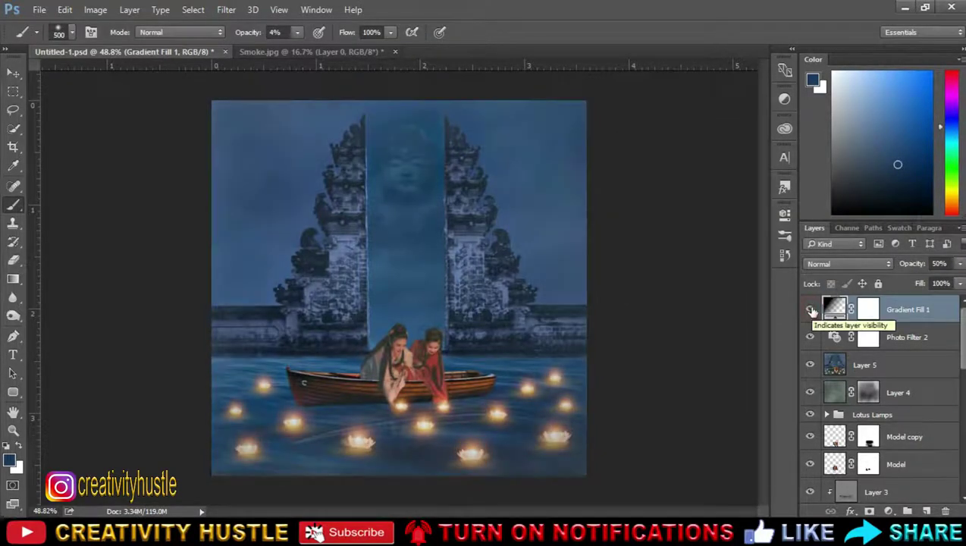
click(811, 311)
click(811, 311)
Step: Lower Gradient Fill 1 to 25% opacity and stamp all visible layers into Layer 6
click(941, 263)
text(25)
key(Return)
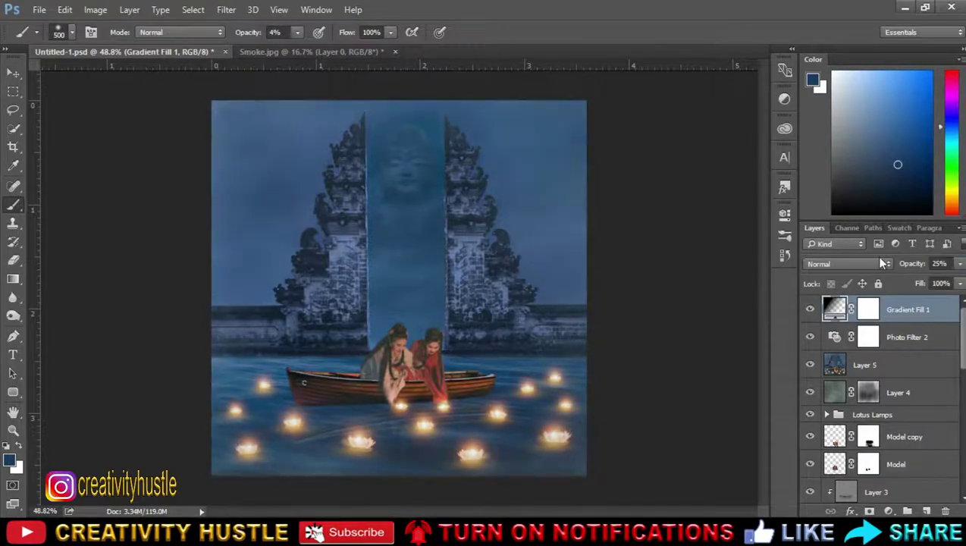
click(810, 310)
click(810, 309)
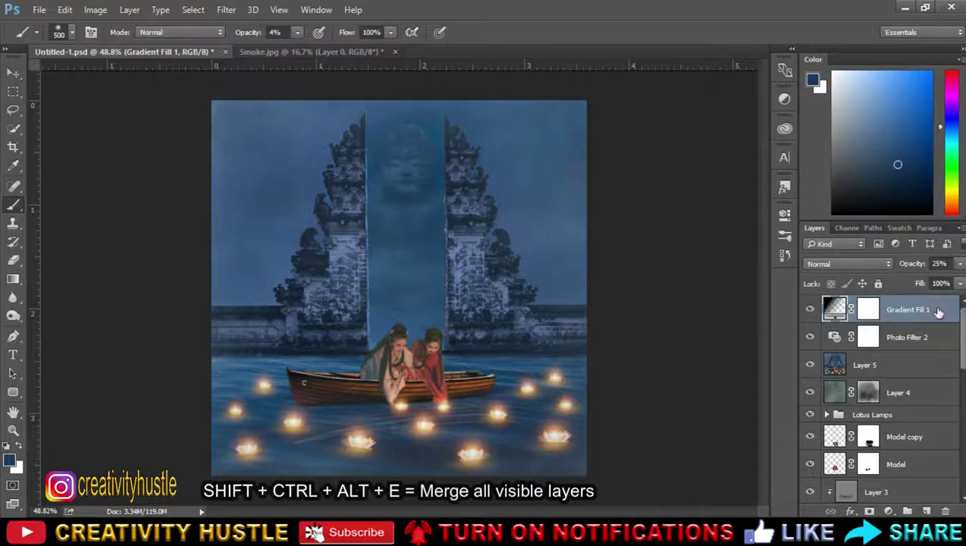
key(ctrl+shift+alt+e)
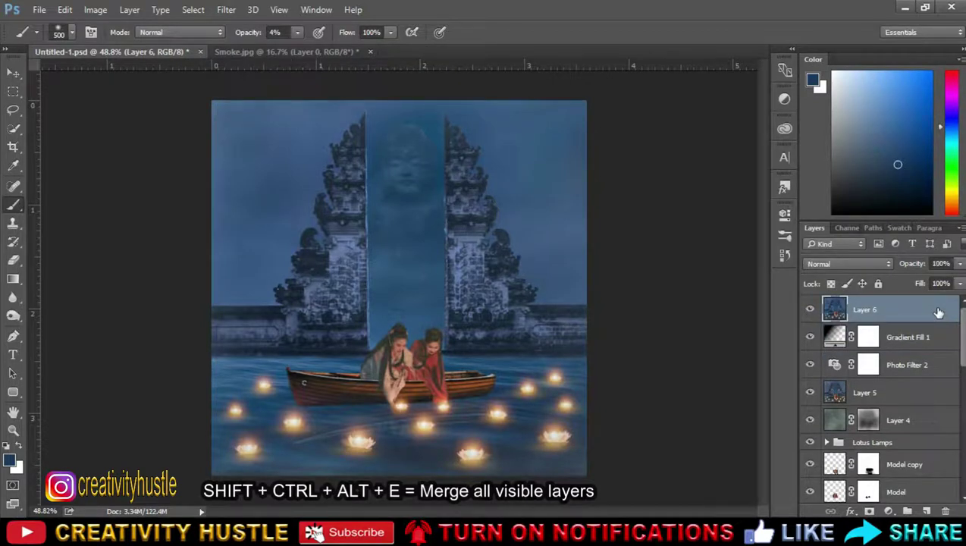
Step: Apply Color Efex Pro 4 Midnight with stronger colour, contrast, brightness and adjusted shadows
click(227, 10)
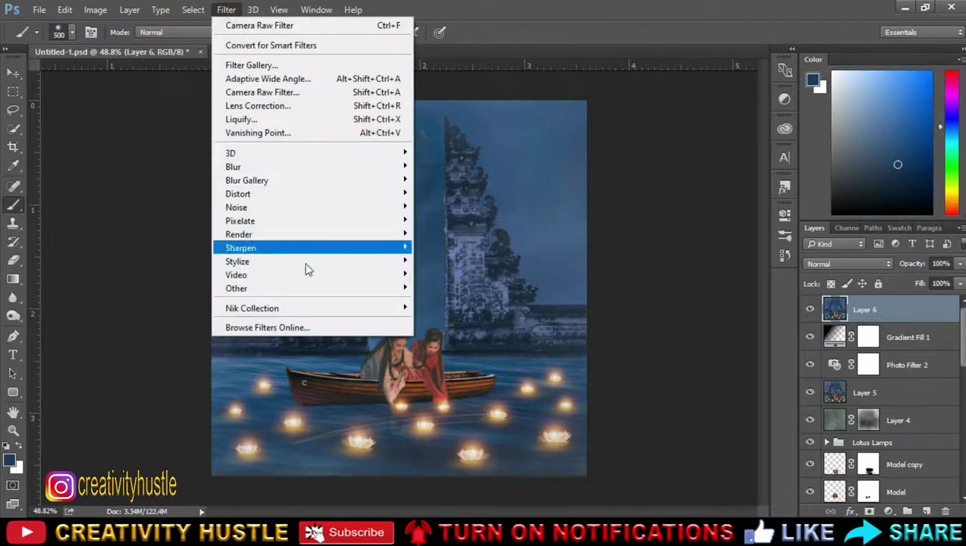
mouse_move(252, 308)
click(488, 324)
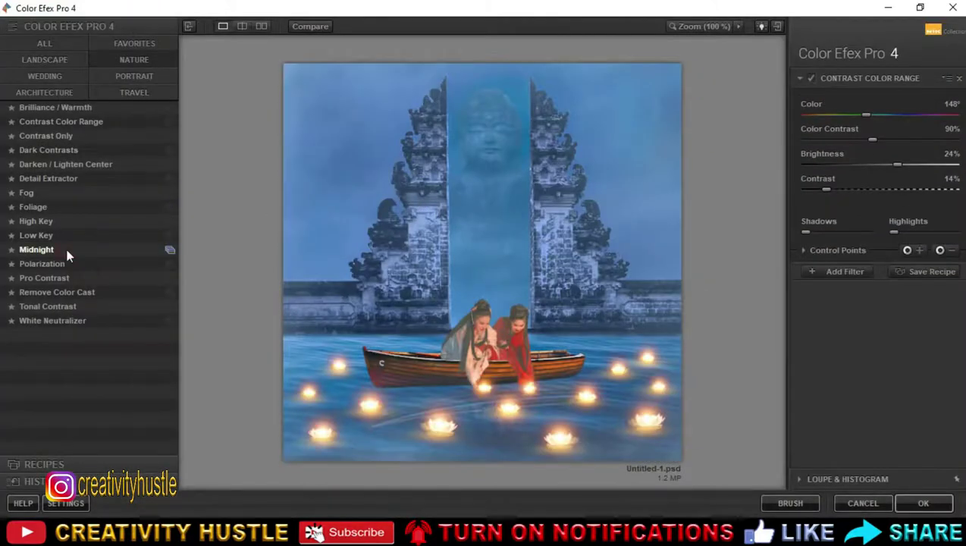
click(67, 254)
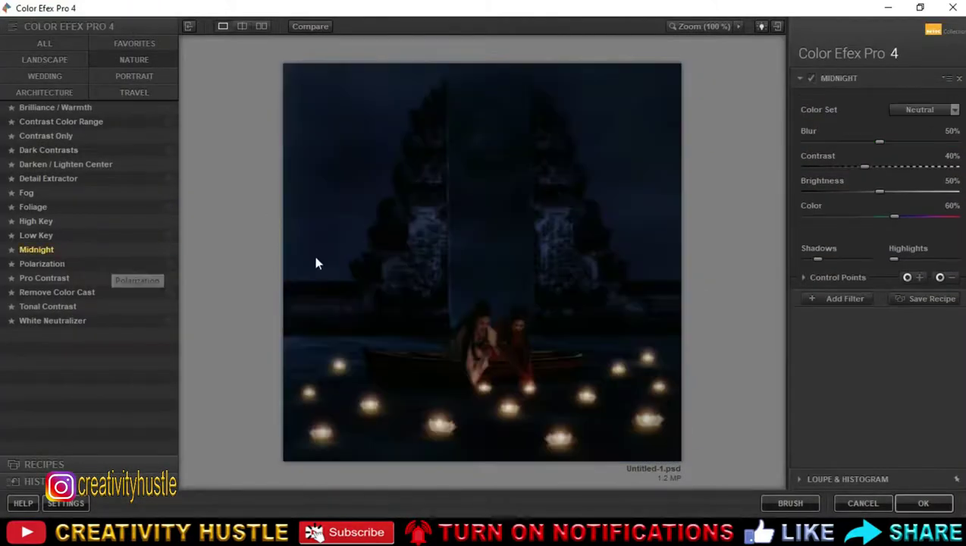
drag(895, 217, 939, 217)
drag(832, 166, 874, 166)
drag(894, 259, 939, 260)
drag(818, 260, 820, 260)
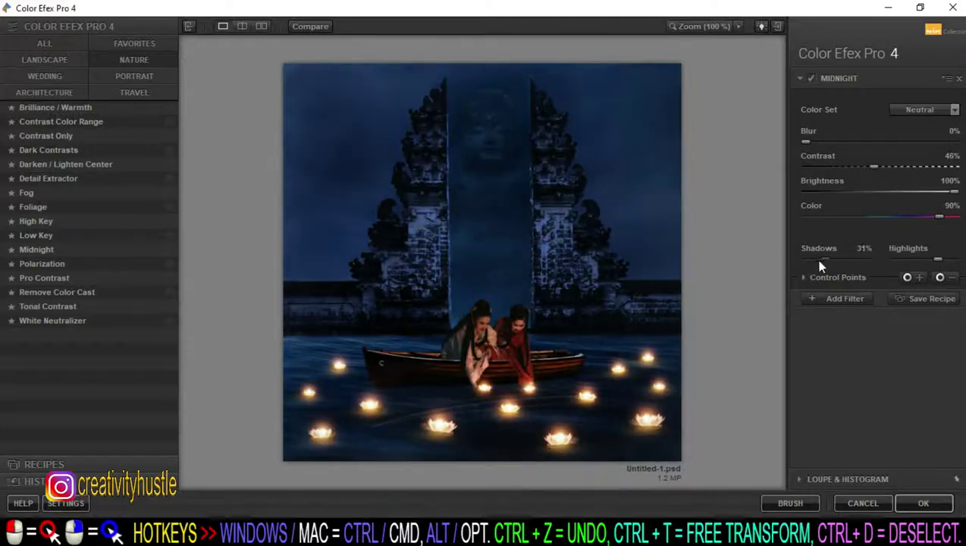
click(925, 500)
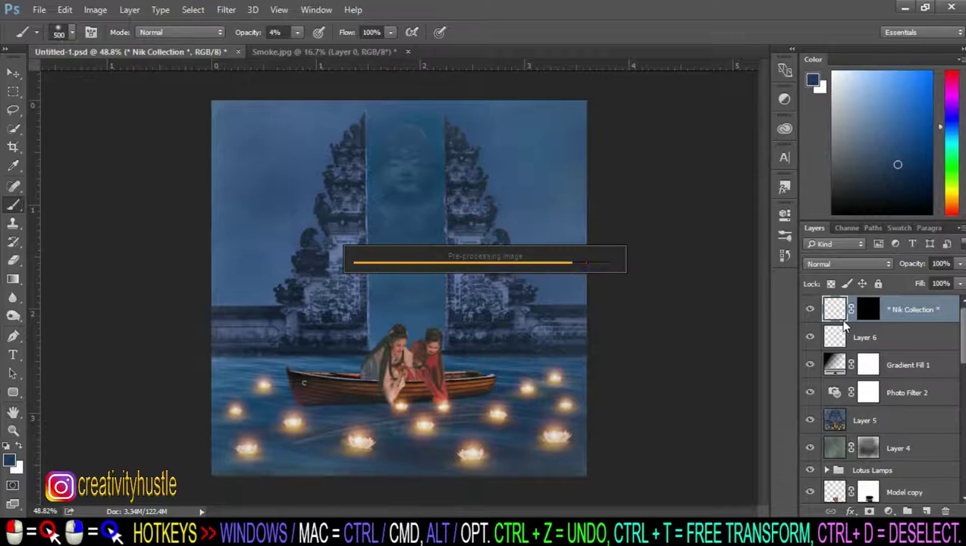
Step: Set the Midnight (CEP 4) layer to 50%, then 25% opacity, comparing its visibility
text(50)
key(Return)
scroll(733, 335, up, 1)
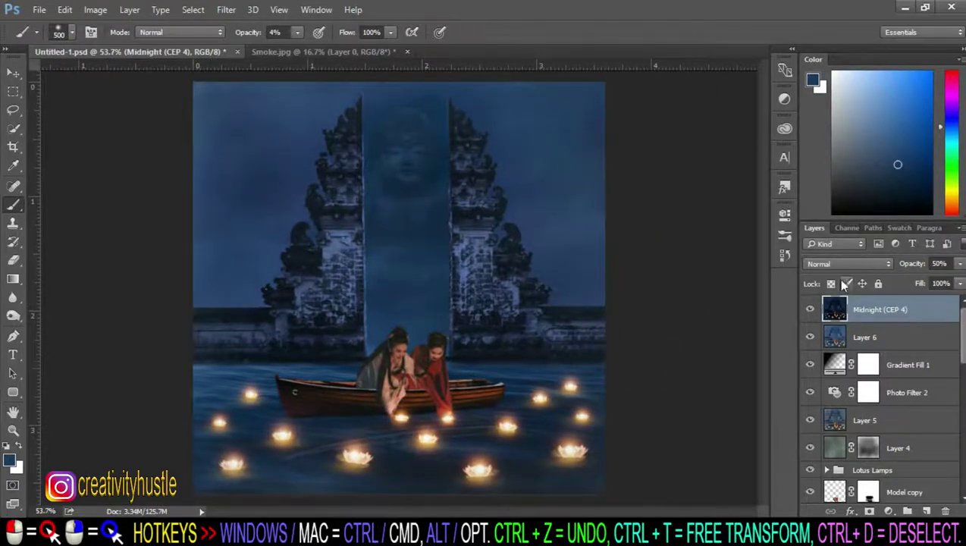
click(810, 310)
click(810, 310)
double_click(948, 263)
text(25)
key(Return)
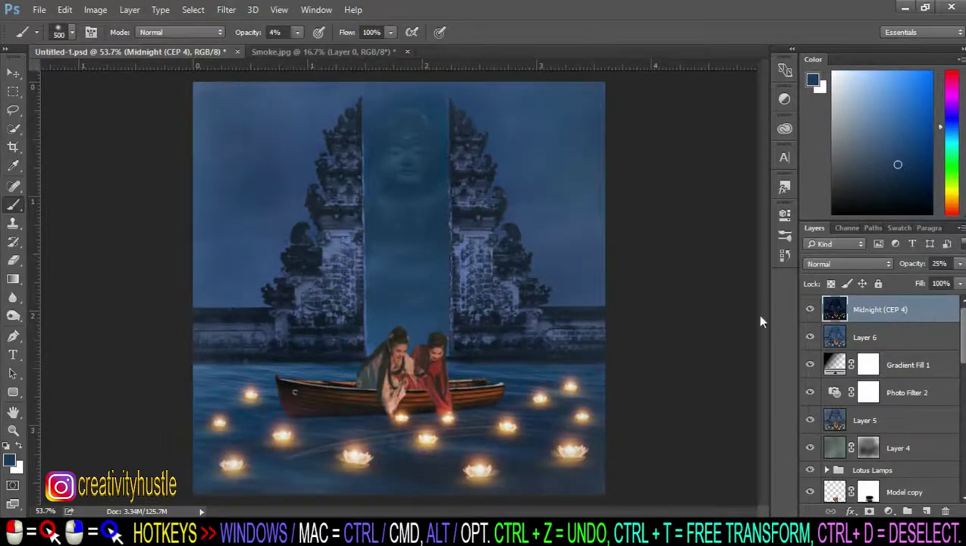
click(810, 310)
click(810, 310)
click(226, 9)
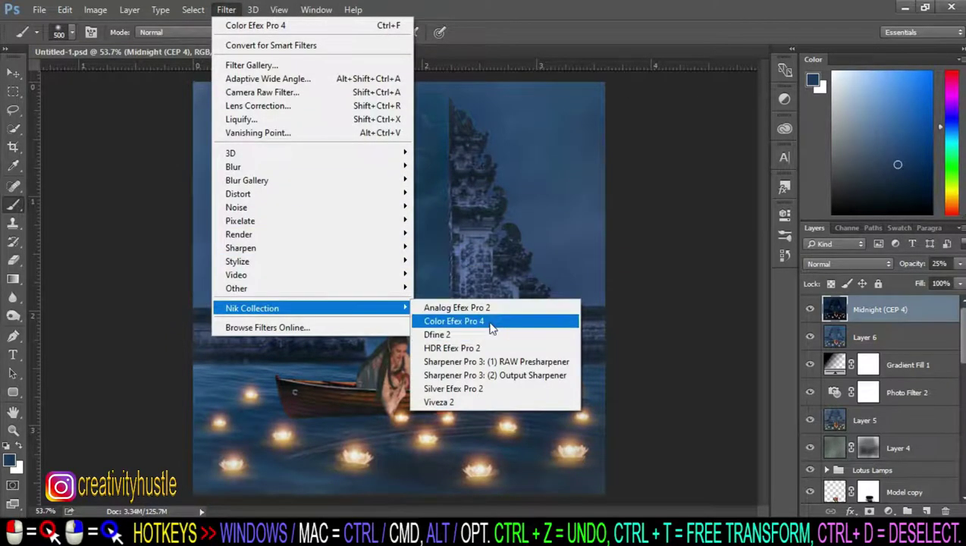
Step: Apply Color Efex Pro 4 Contrast Only with higher brightness, contrast, soft contrast and saturation
mouse_move(252, 307)
click(490, 323)
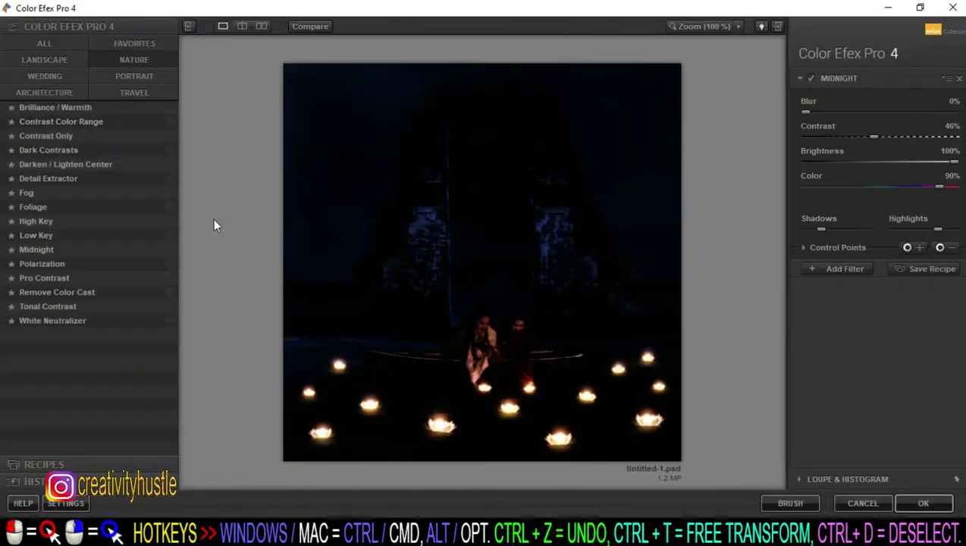
click(41, 122)
click(46, 135)
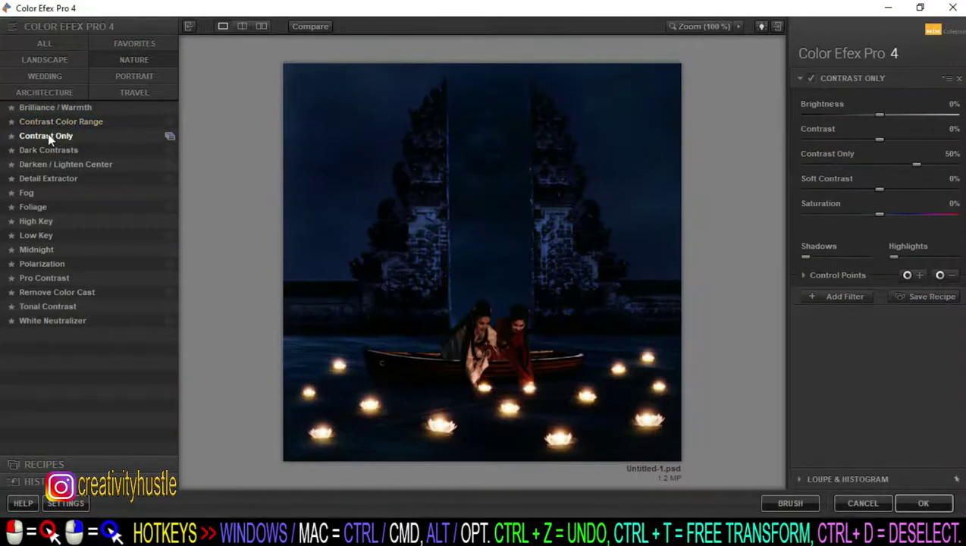
mouse_move(883, 114)
mouse_down()
mouse_move(910, 115)
mouse_move(898, 141)
mouse_move(929, 165)
mouse_move(900, 189)
mouse_up()
drag(879, 215, 900, 214)
drag(920, 164, 924, 164)
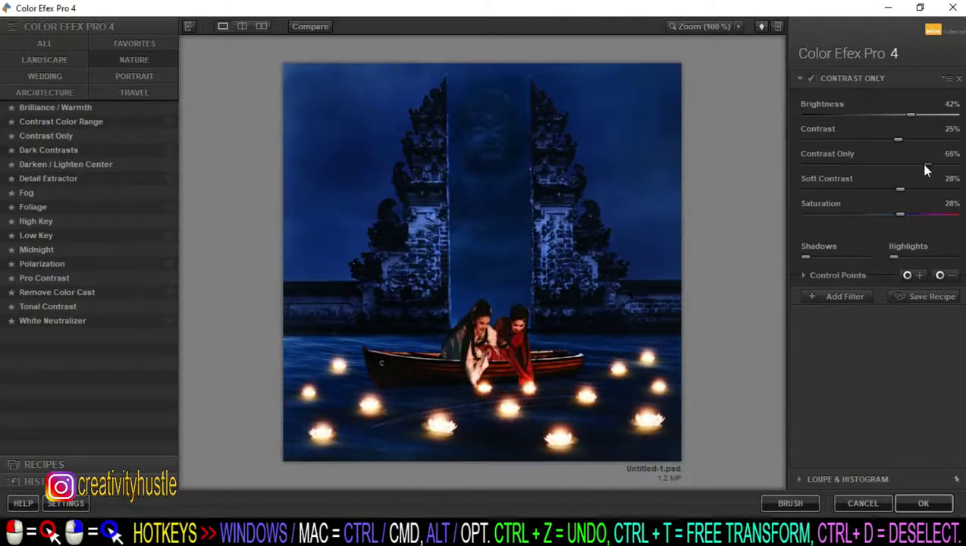
click(923, 503)
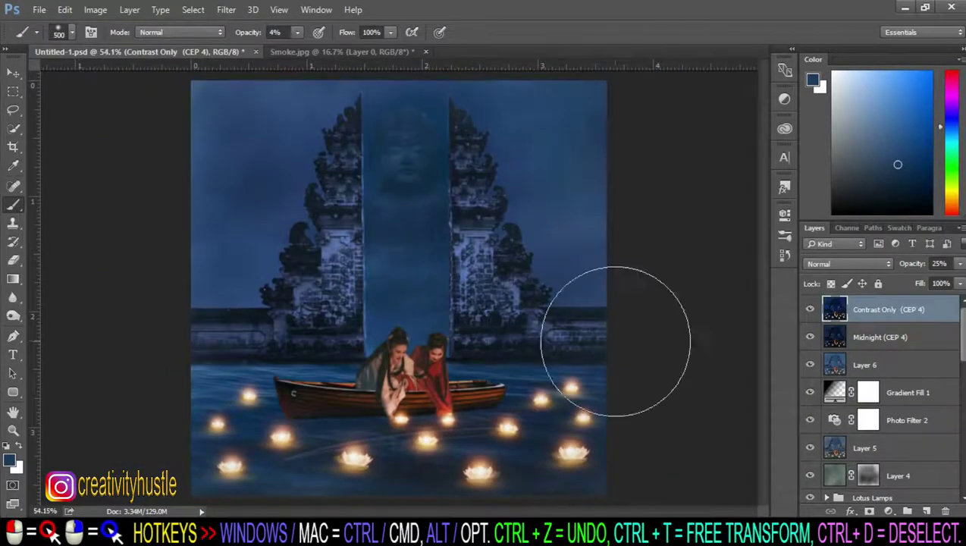
click(811, 311)
click(811, 311)
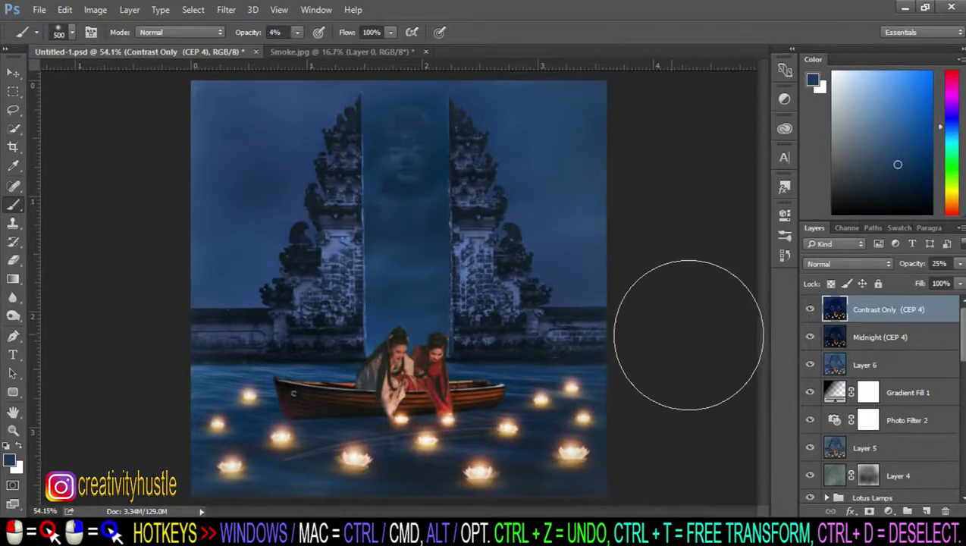
scroll(475, 248, up, 2)
scroll(475, 248, down, 1)
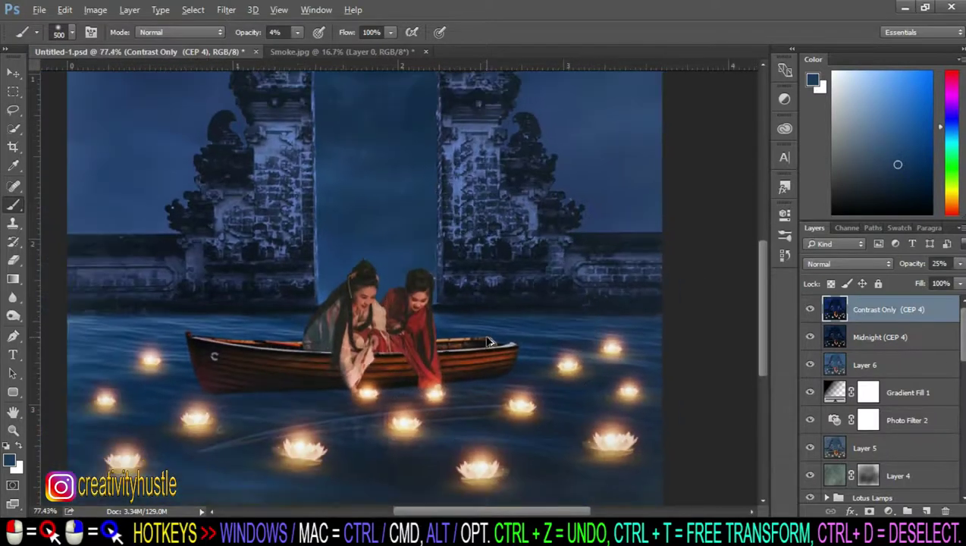
scroll(508, 272, down, 1)
Step: Apply Color Efex Pro 4 High Key: slightly less glow, more high key, saturation, contrast, highlights
click(226, 9)
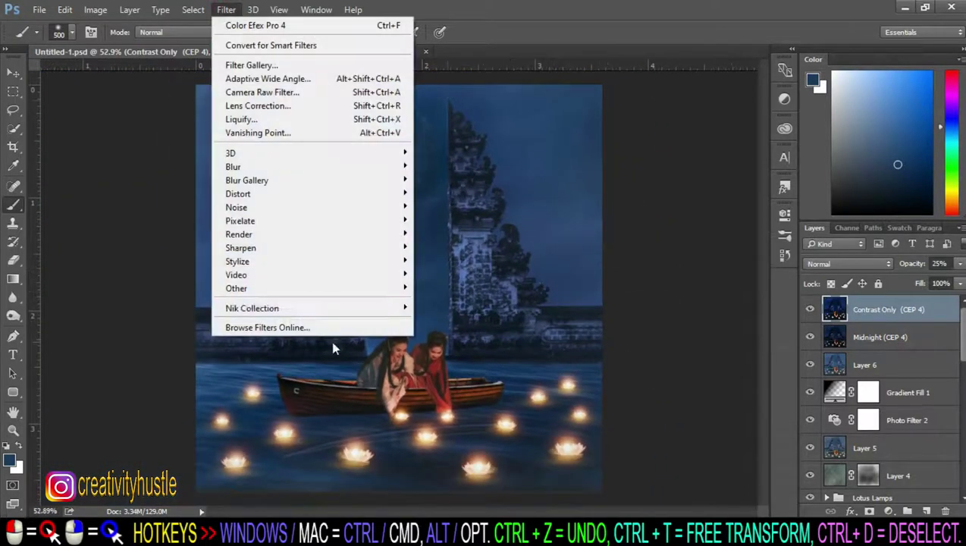
click(463, 328)
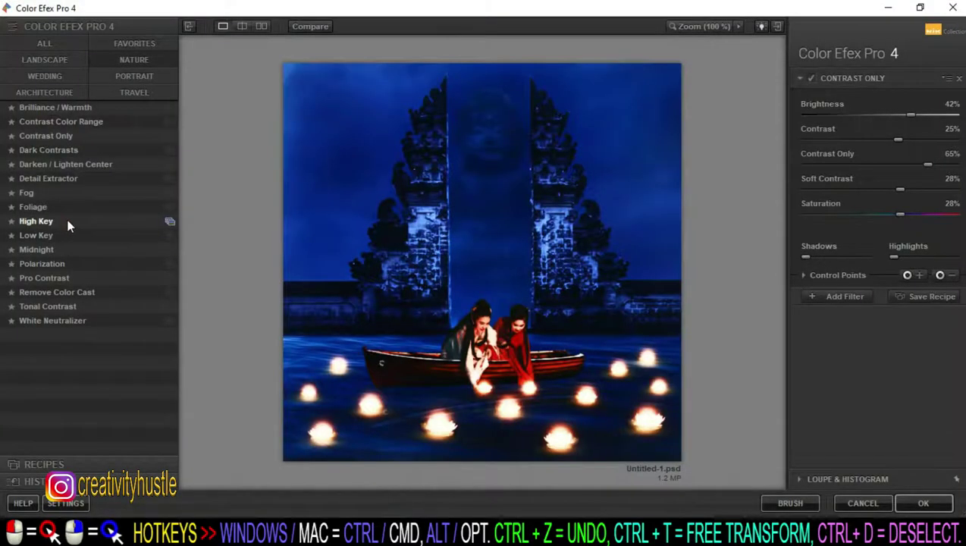
click(67, 224)
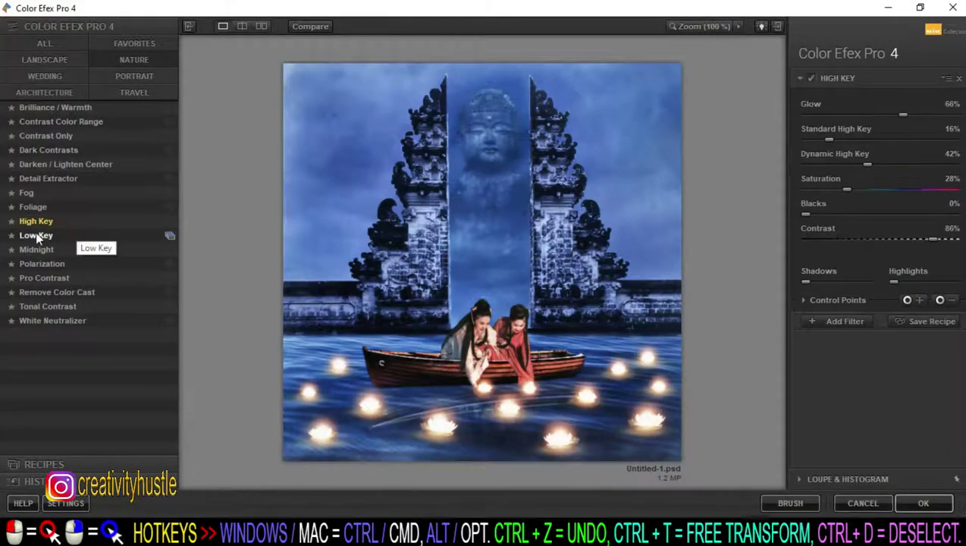
drag(903, 114, 898, 114)
drag(829, 140, 892, 165)
drag(847, 188, 882, 189)
drag(805, 214, 848, 213)
drag(933, 239, 939, 239)
drag(894, 281, 931, 282)
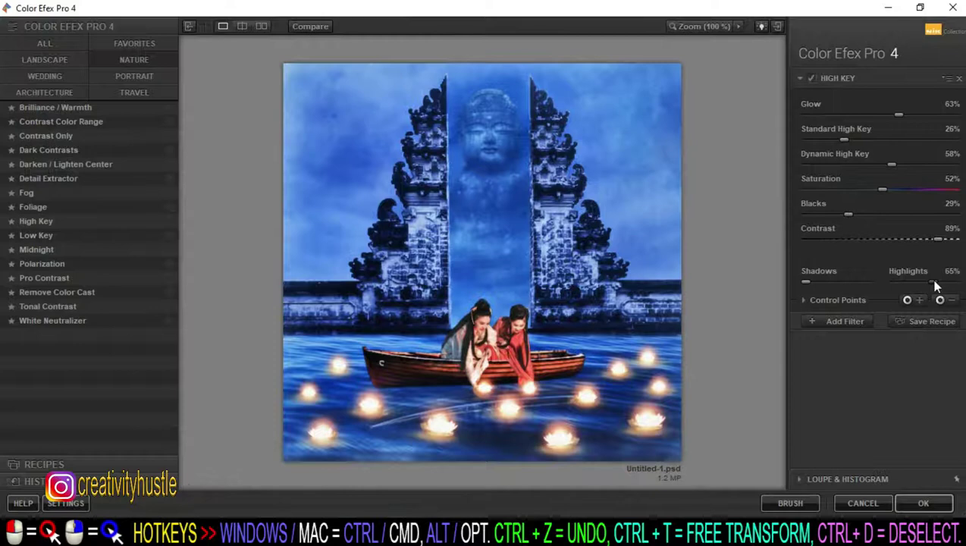
click(917, 503)
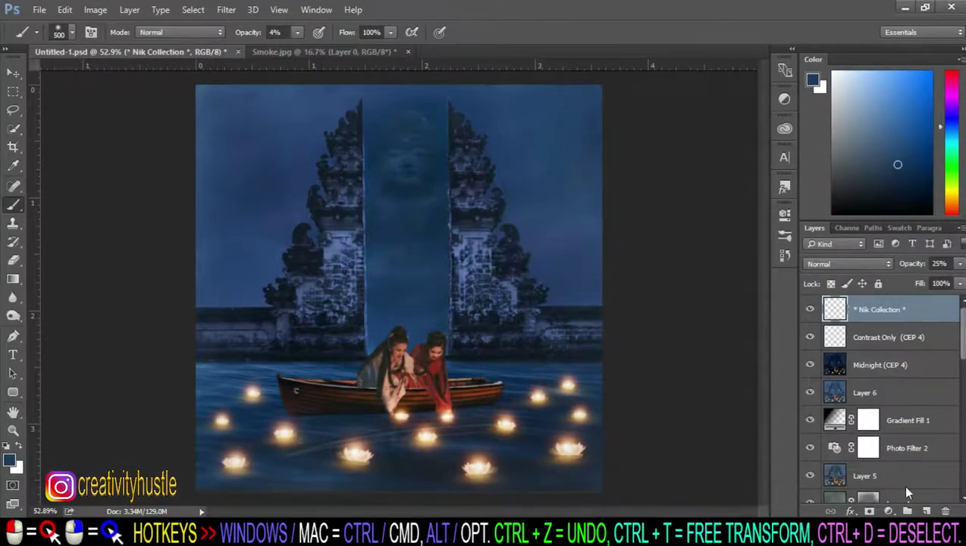
Step: Set the High Key (CEP 4) layer to 50%, then 40% opacity, comparing its visibility
text(50)
key(Return)
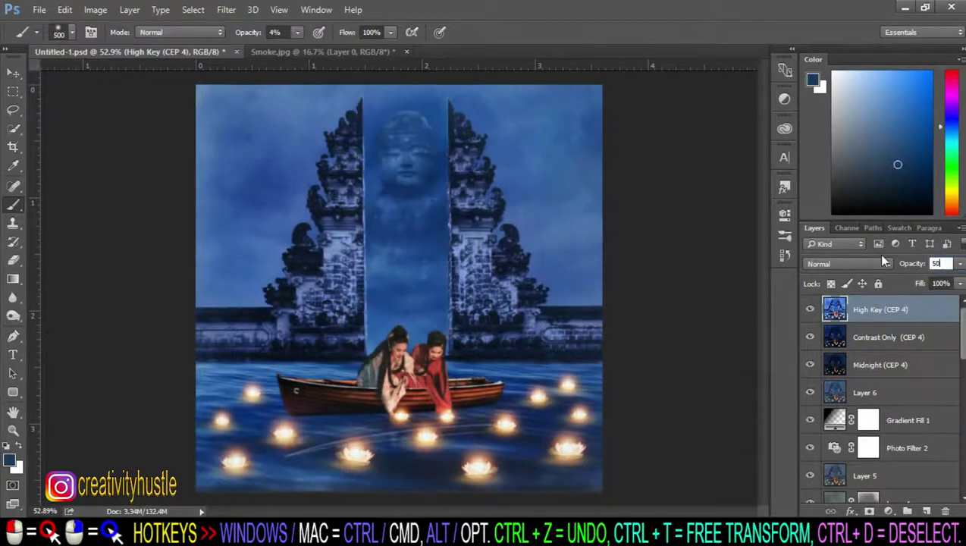
click(810, 310)
click(810, 309)
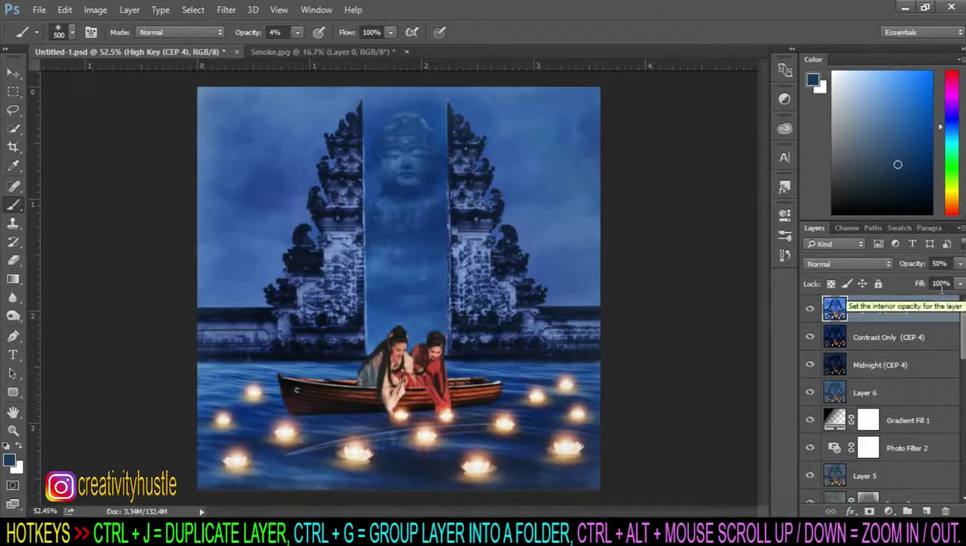
click(948, 264)
text(40)
key(Return)
click(810, 309)
click(810, 309)
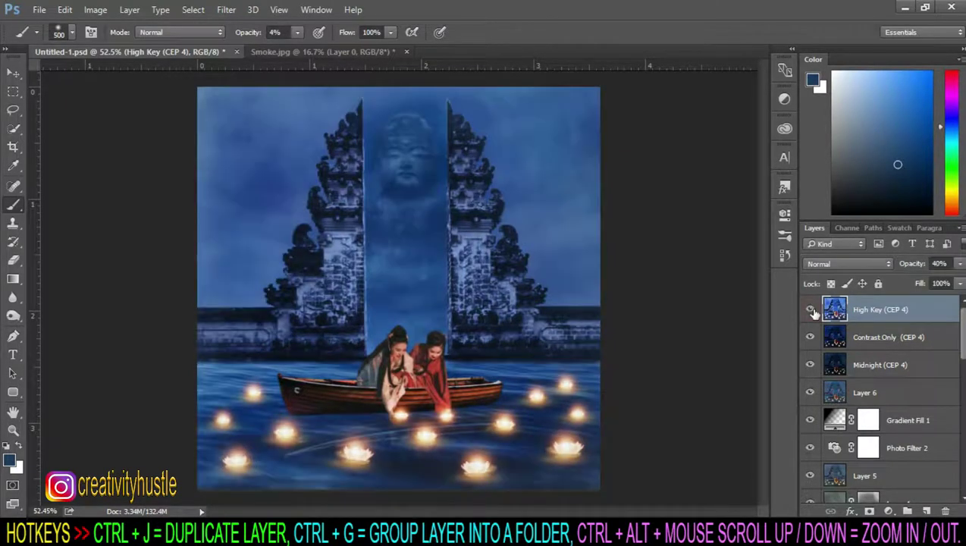
Step: Add a Color Balance adjustment layer with midtones set to +18, -13, +31
click(889, 512)
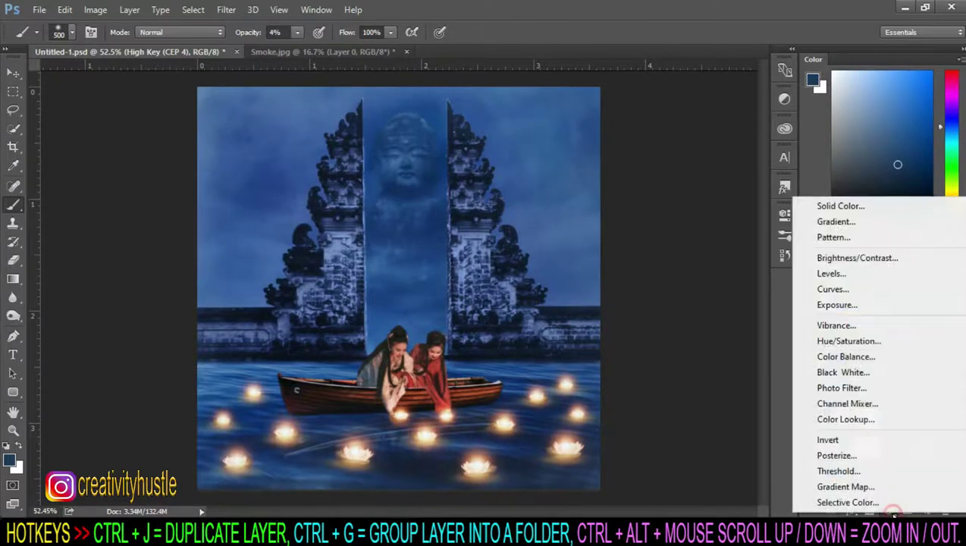
click(890, 357)
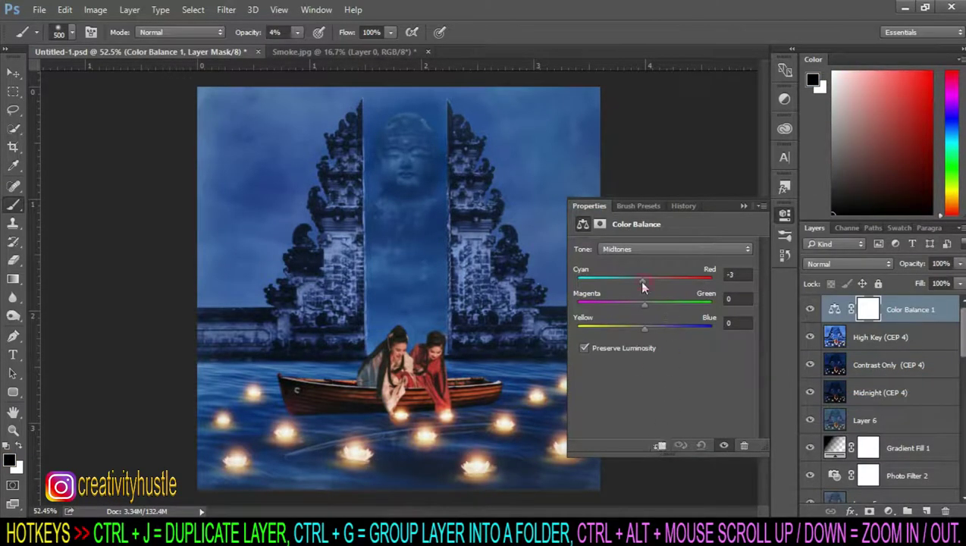
click(656, 329)
mouse_move(644, 304)
mouse_down()
mouse_move(634, 304)
mouse_move(653, 280)
mouse_up()
click(785, 214)
Step: Lower the Color Balance 1 layer opacity to 49% and toggle it to compare
click(958, 264)
drag(958, 280, 919, 273)
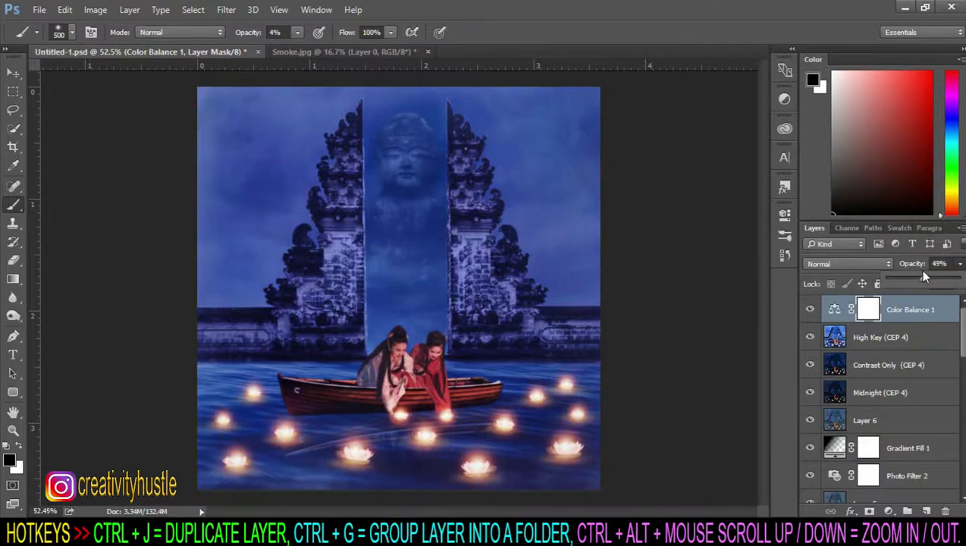
click(810, 311)
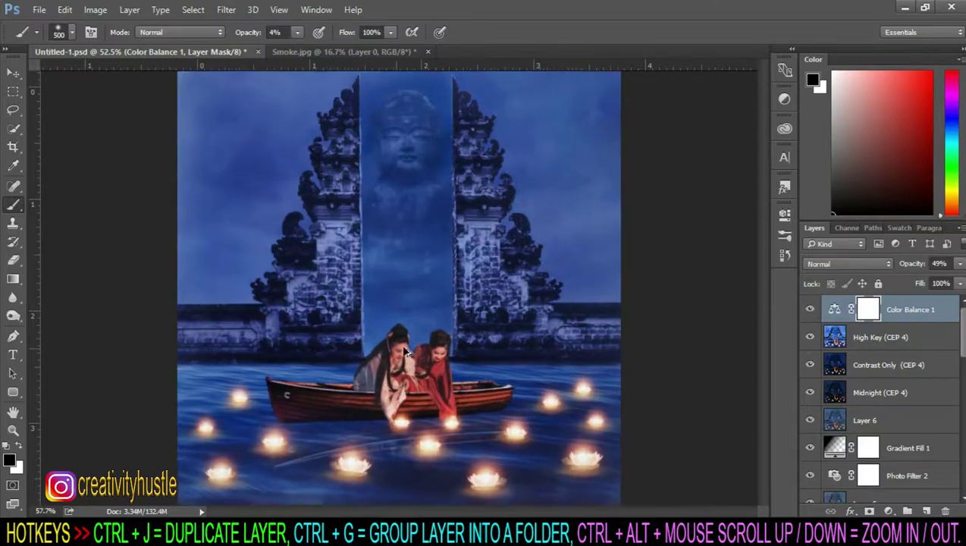
click(809, 312)
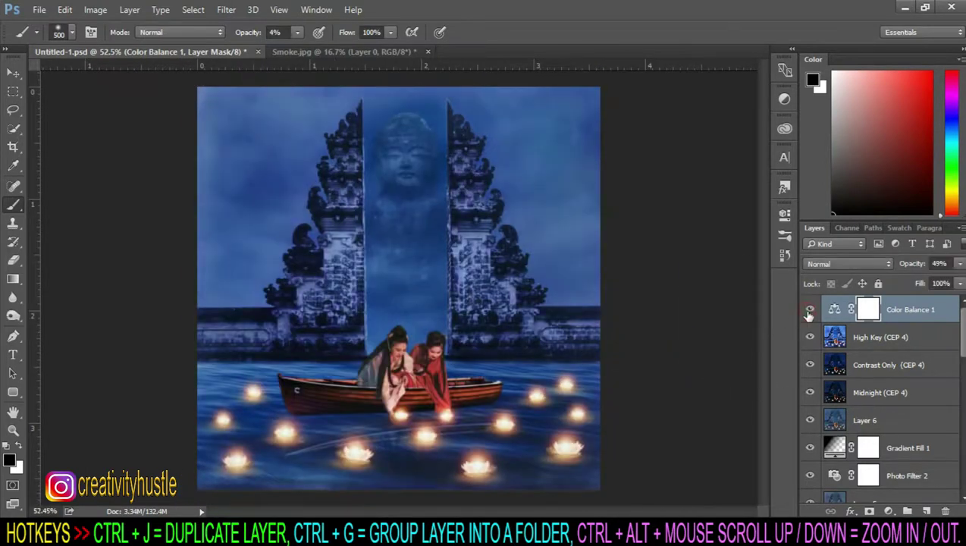
Step: Stamp all visible layers into a new top Layer 7
click(921, 312)
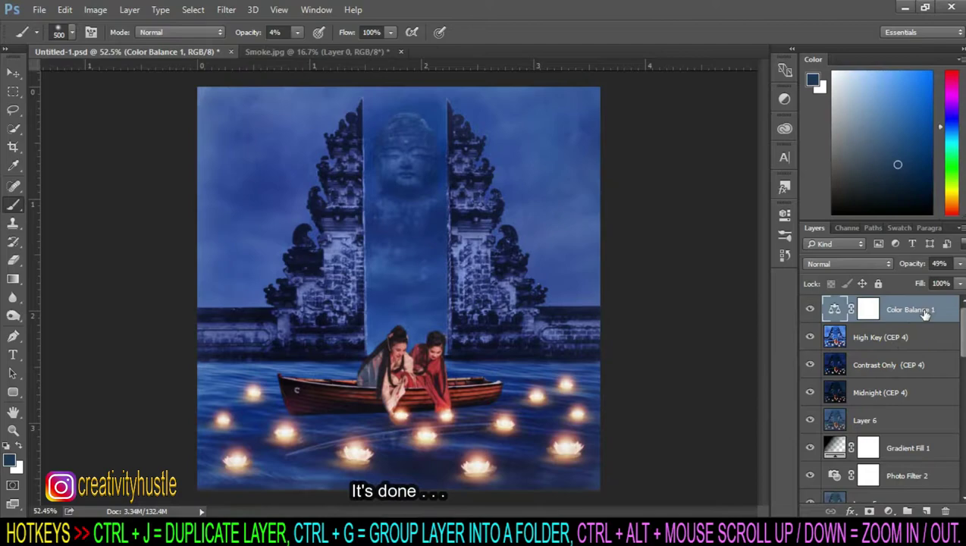
key(ctrl+shift+alt+n)
key(ctrl+shift+alt+e)
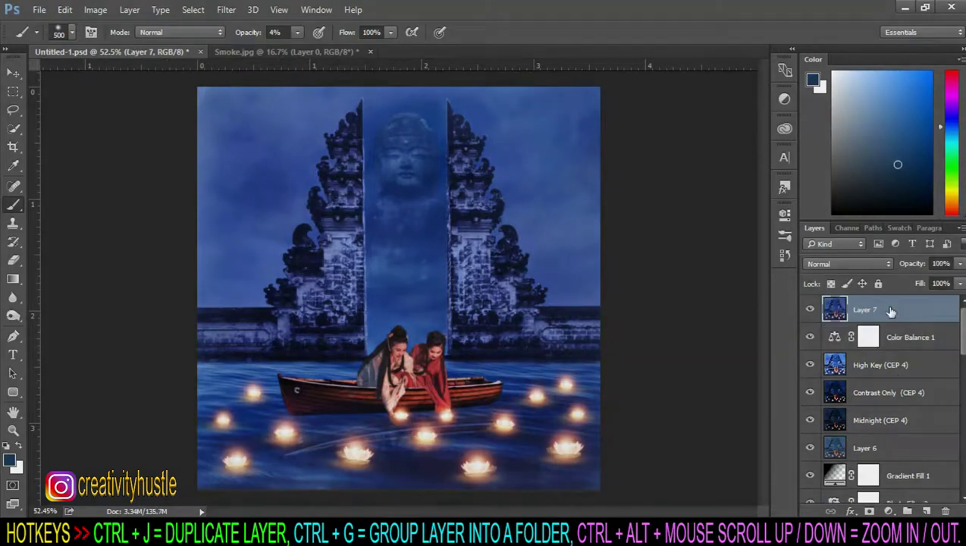